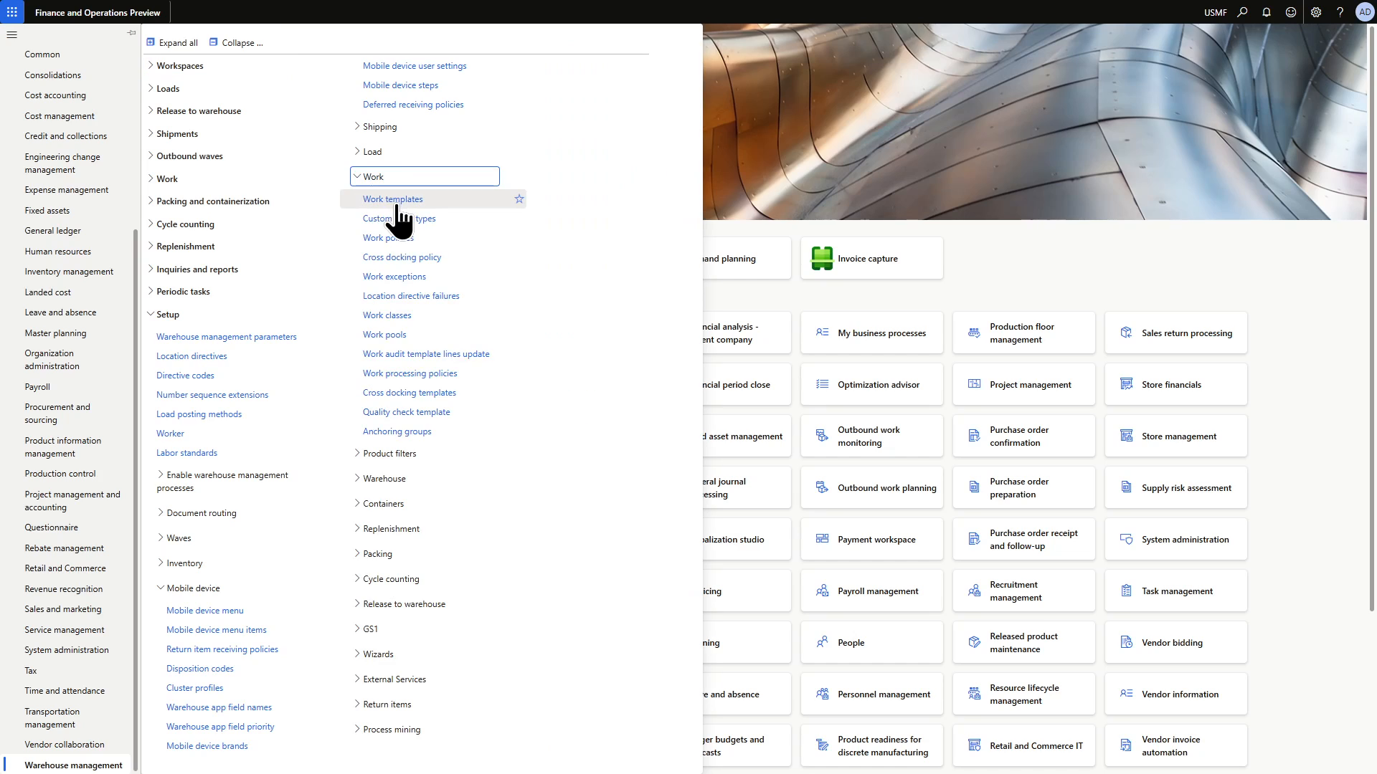
# Open the work templates for sales orders and review the query of the 24 SO Stage template without changing it
pyautogui.click(397, 198)
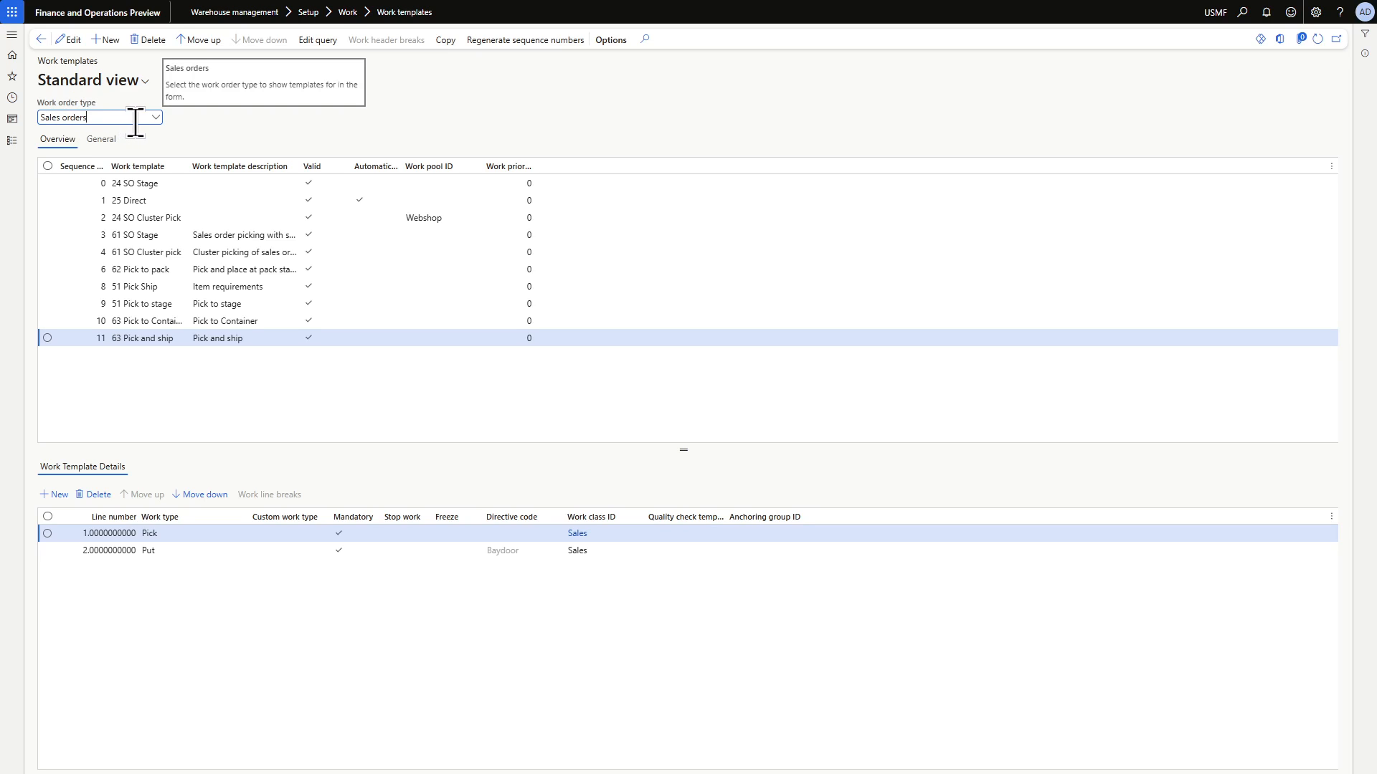
pyautogui.click(146, 184)
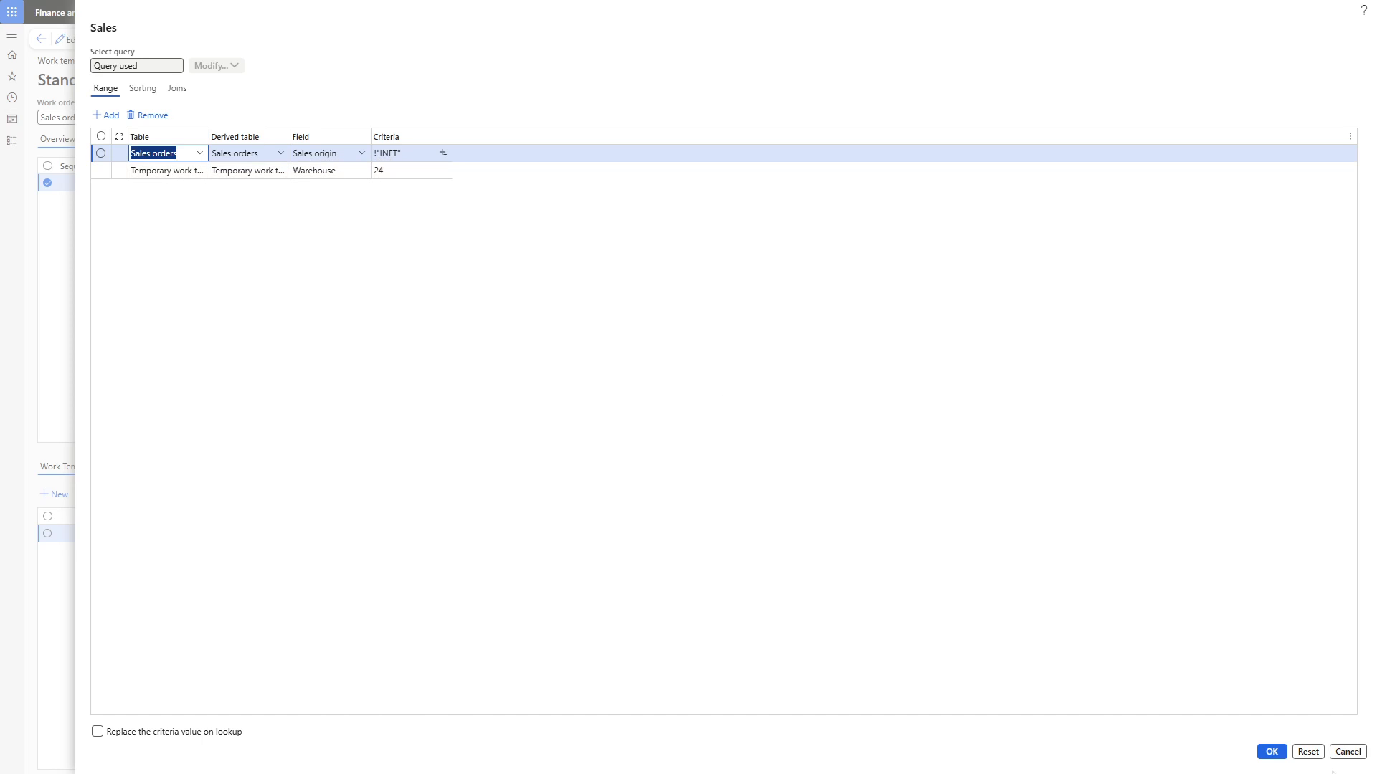
pyautogui.click(1348, 751)
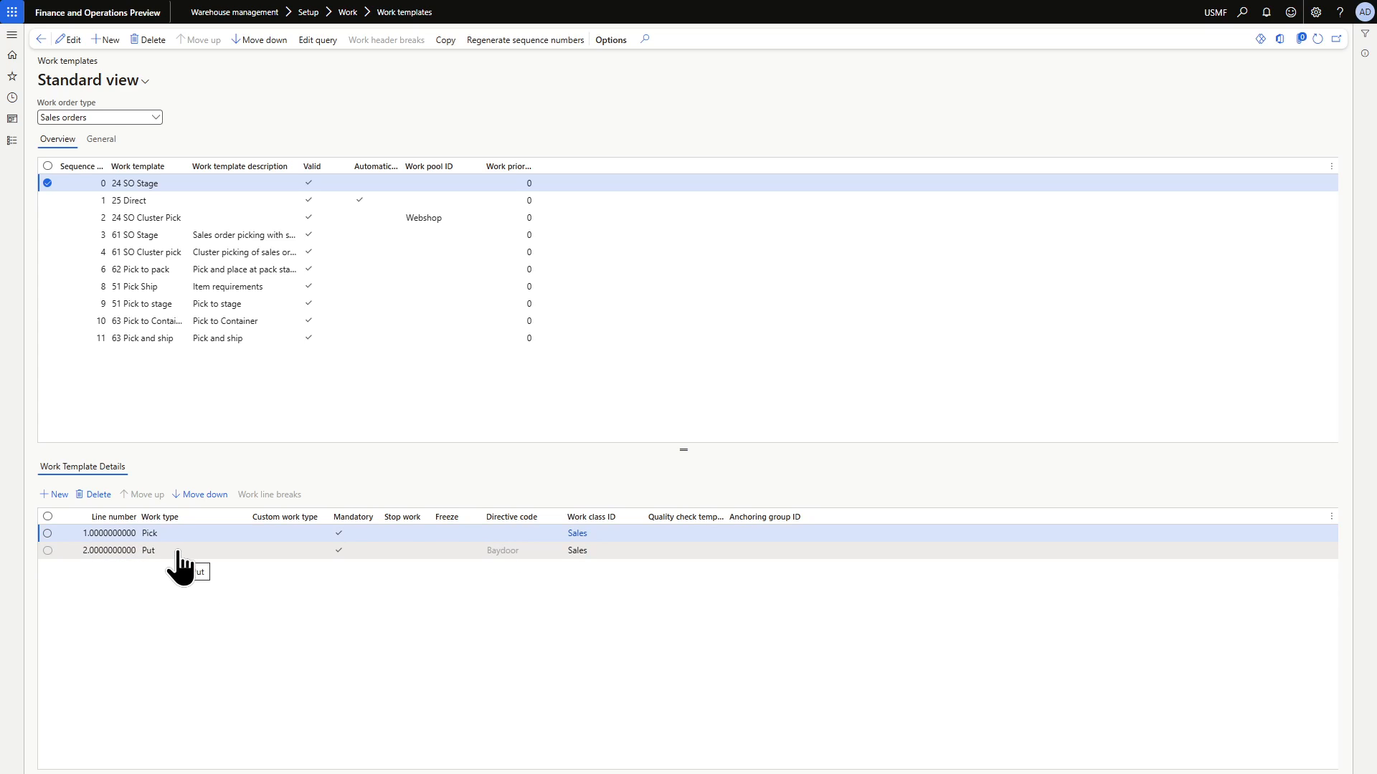
# Open the location directives and examine the general settings and warehouse selection of the 24 SO Pick sales order directive
pyautogui.click(12, 36)
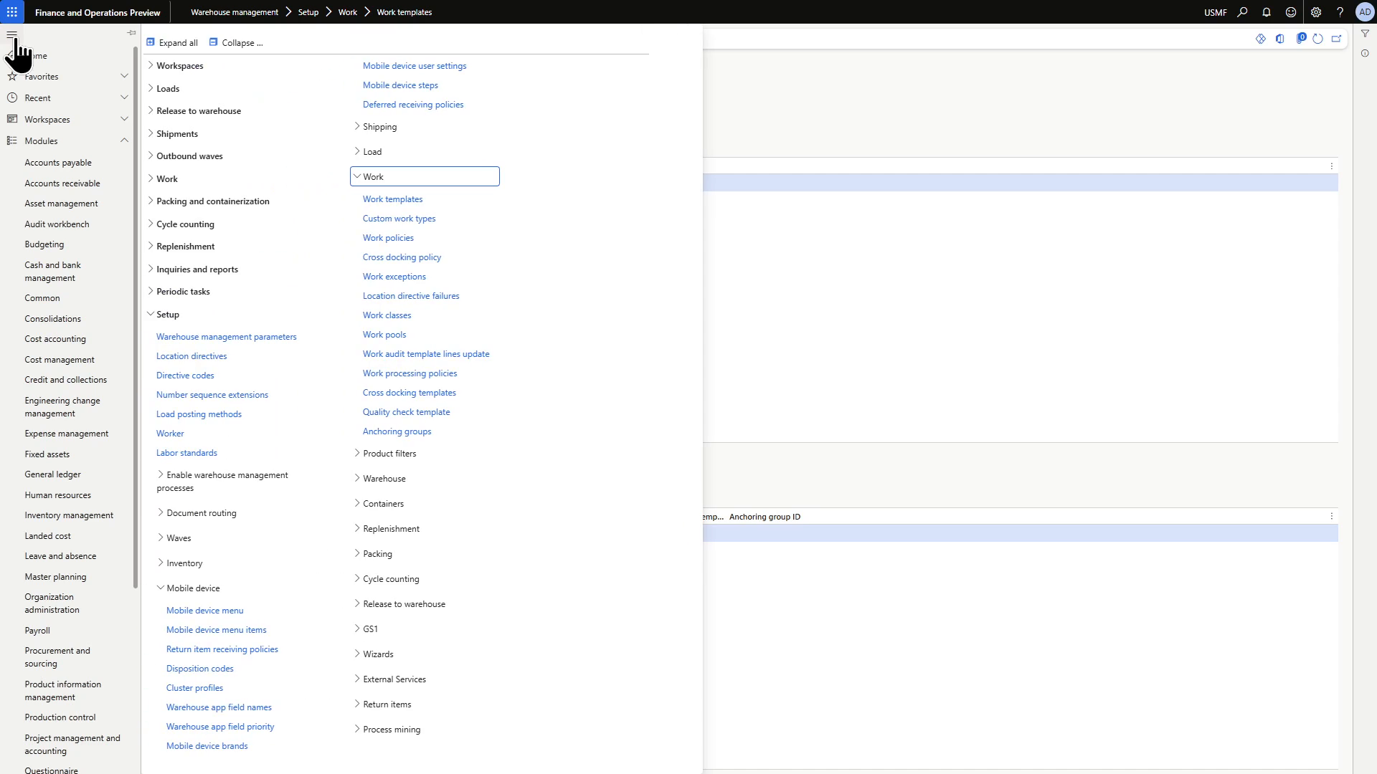
pyautogui.click(191, 357)
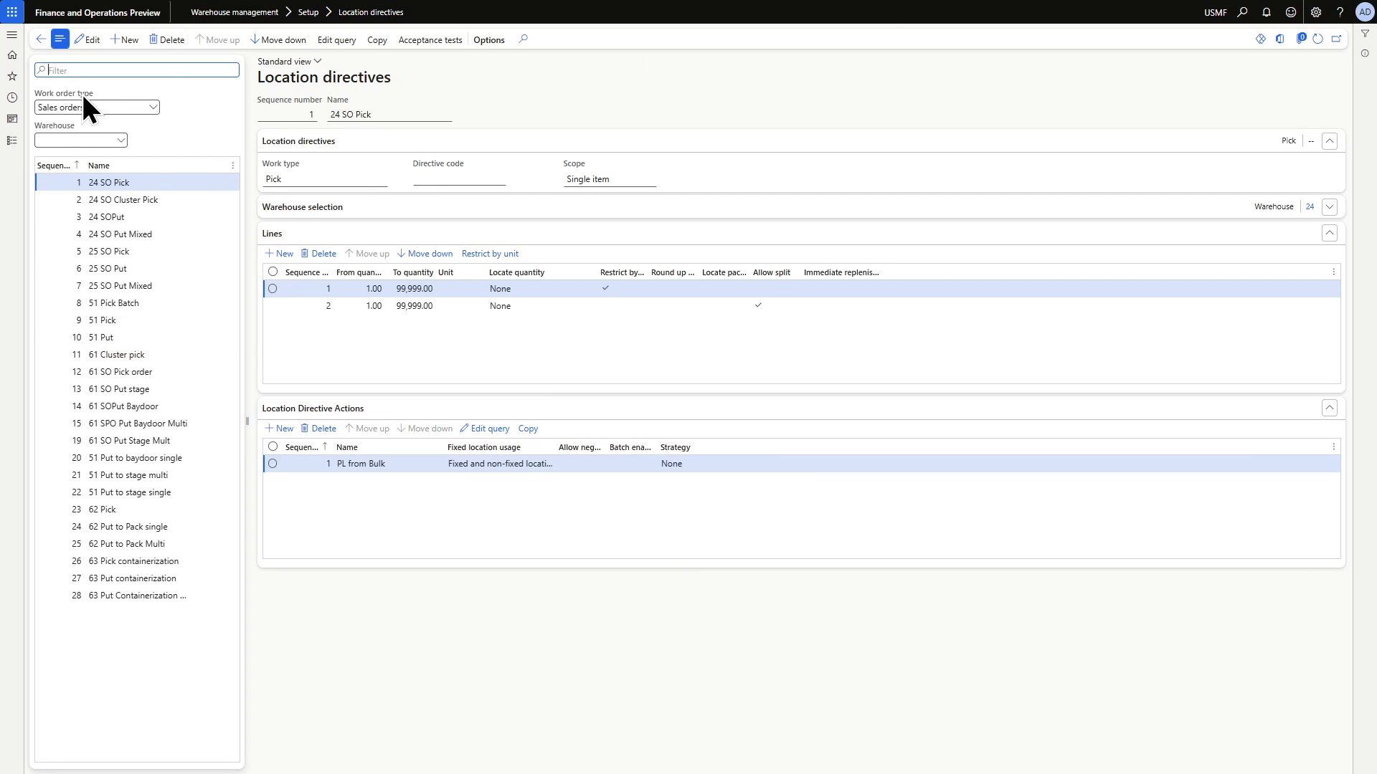
pyautogui.click(129, 183)
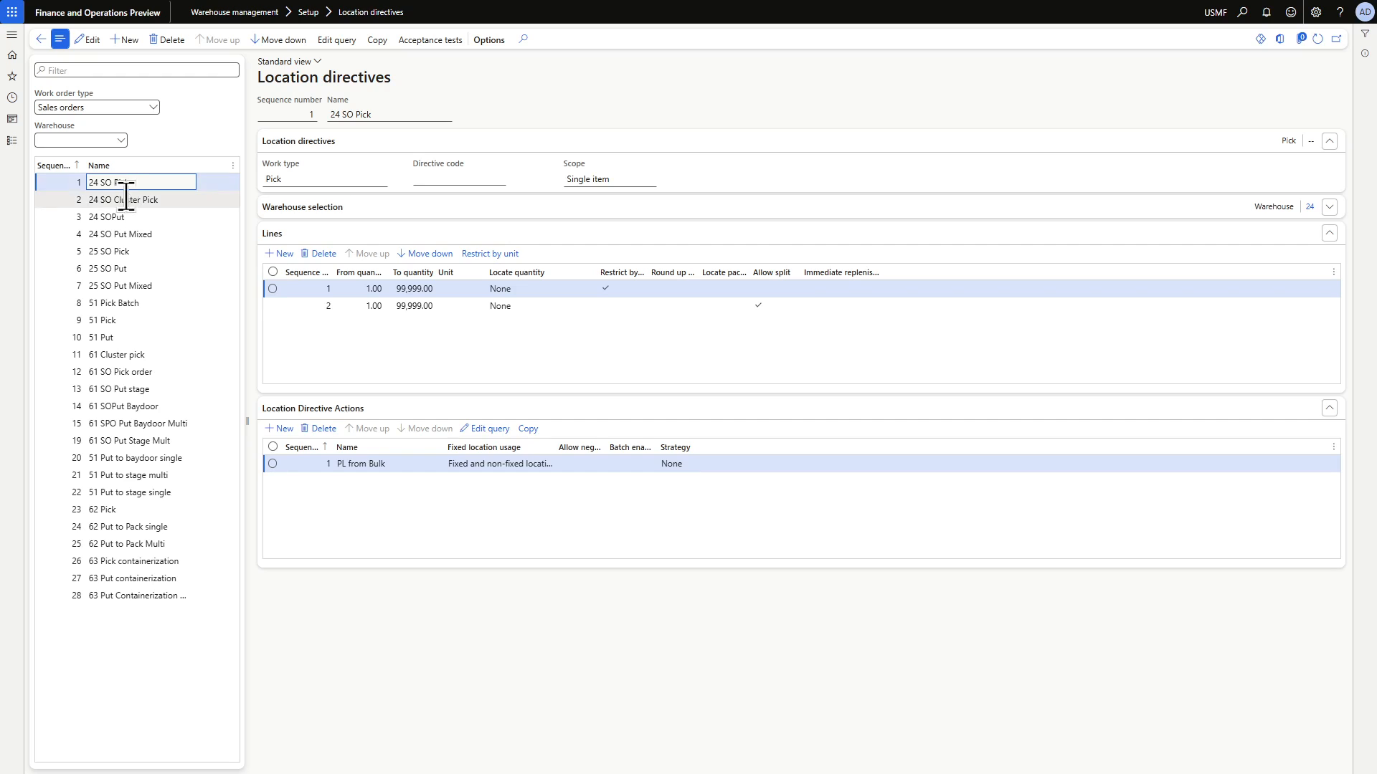
pyautogui.click(122, 216)
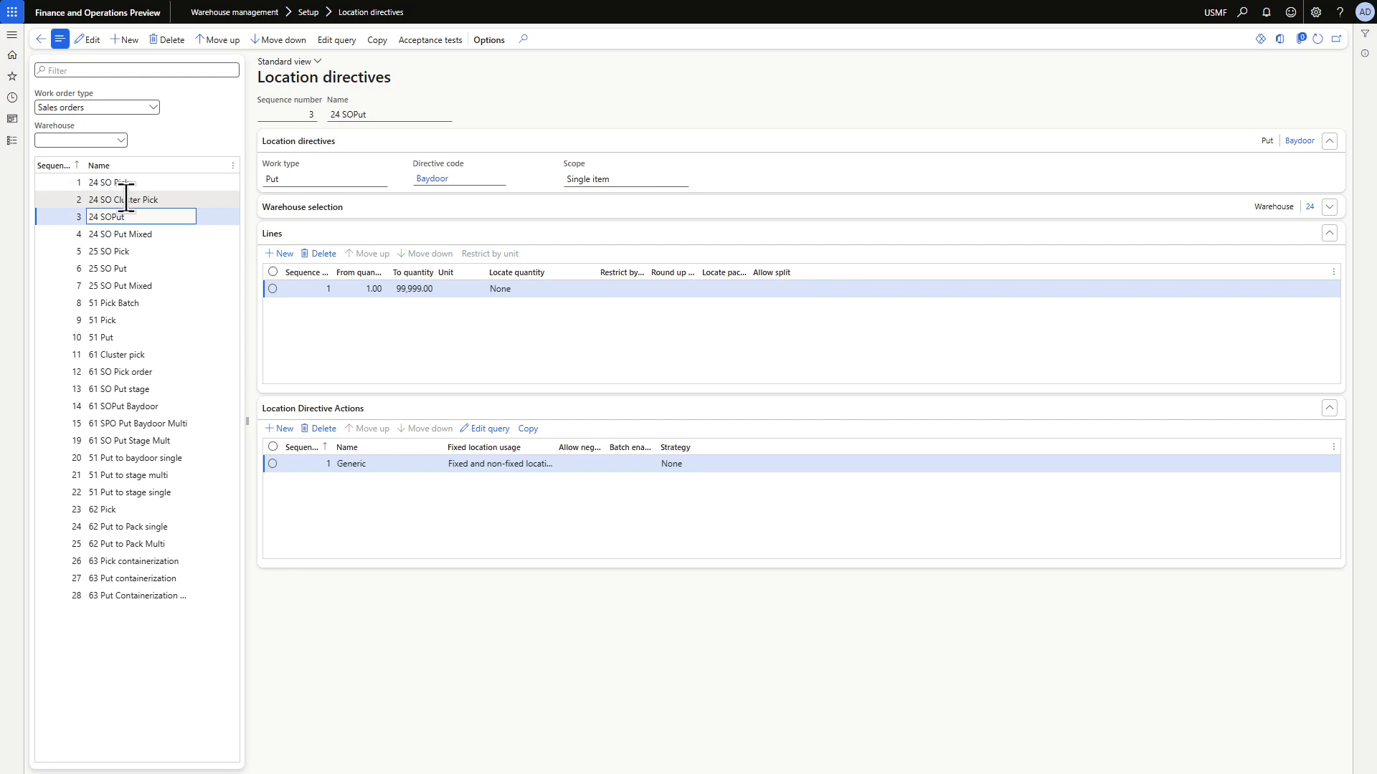
pyautogui.click(126, 183)
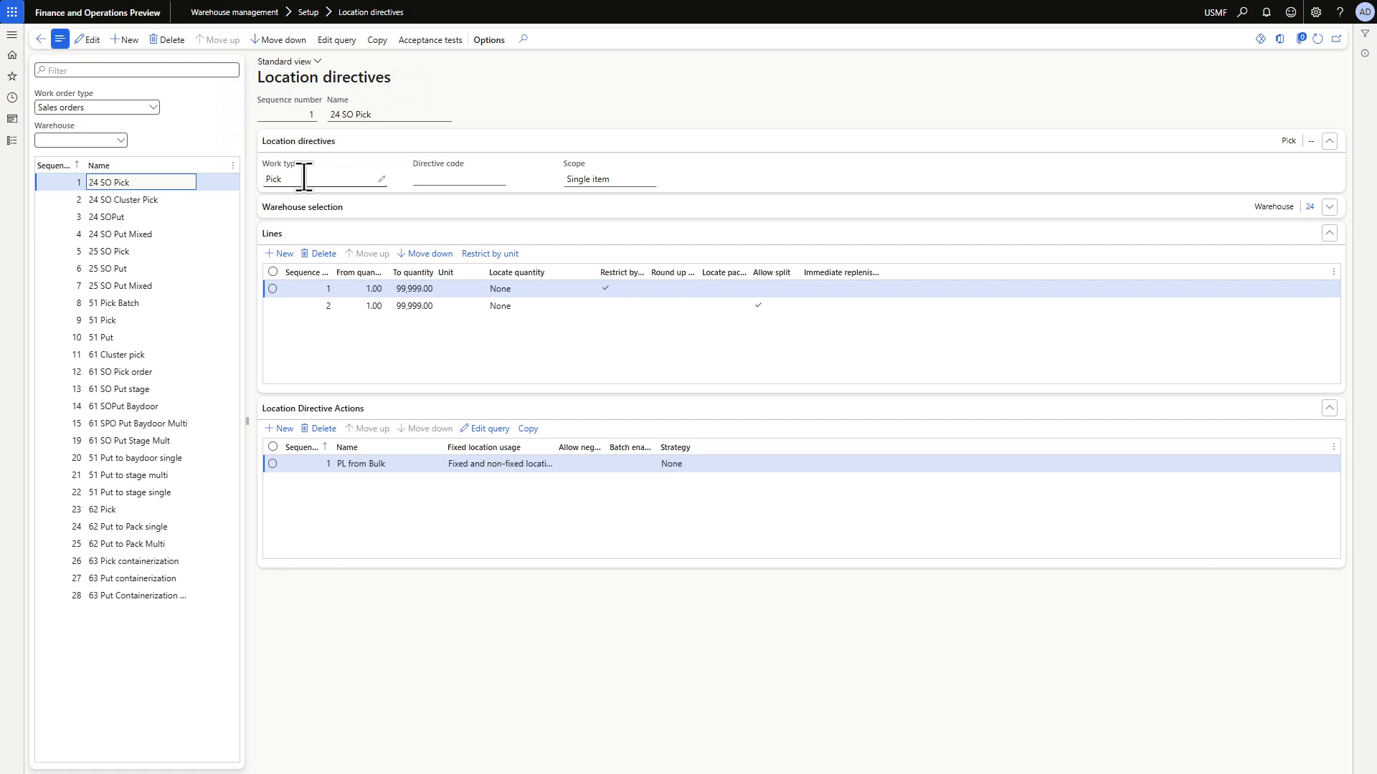
pyautogui.click(355, 213)
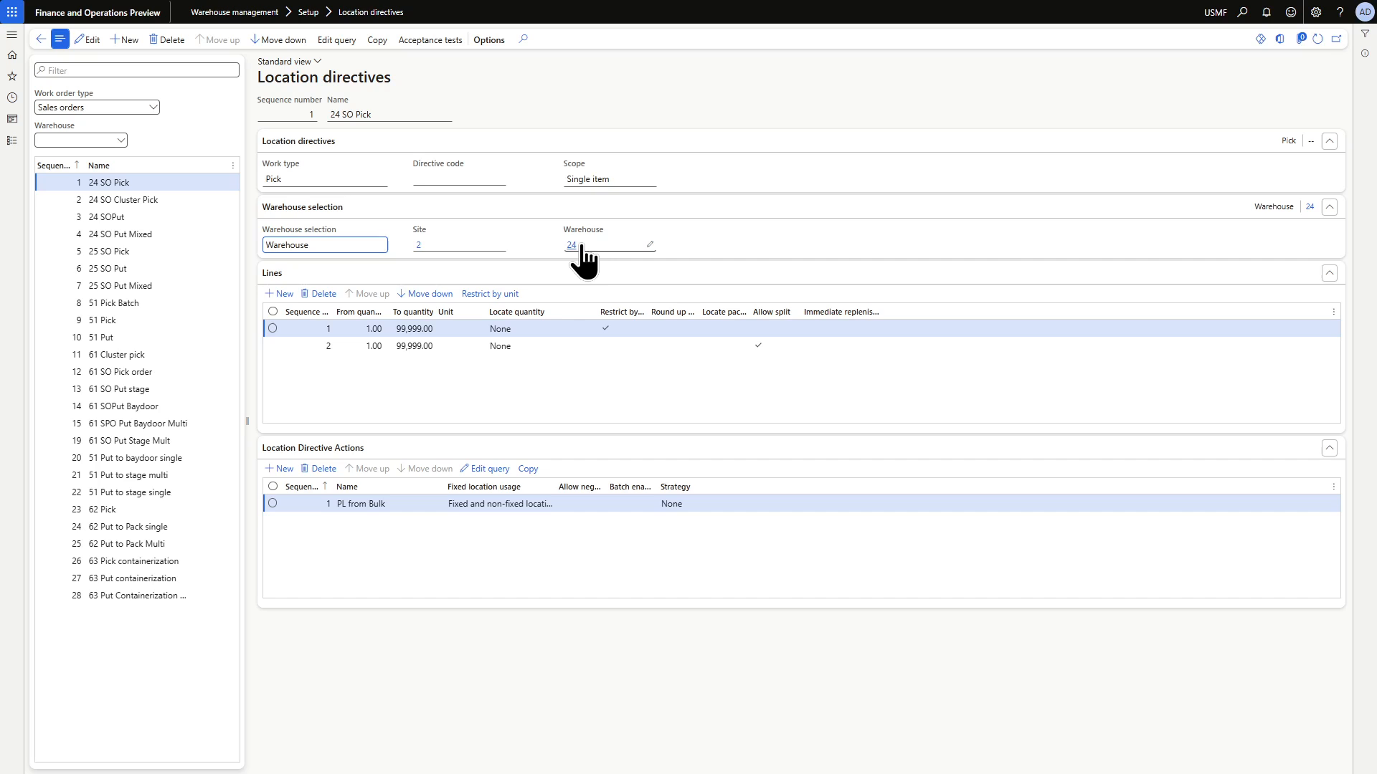
pyautogui.moveTo(564, 253)
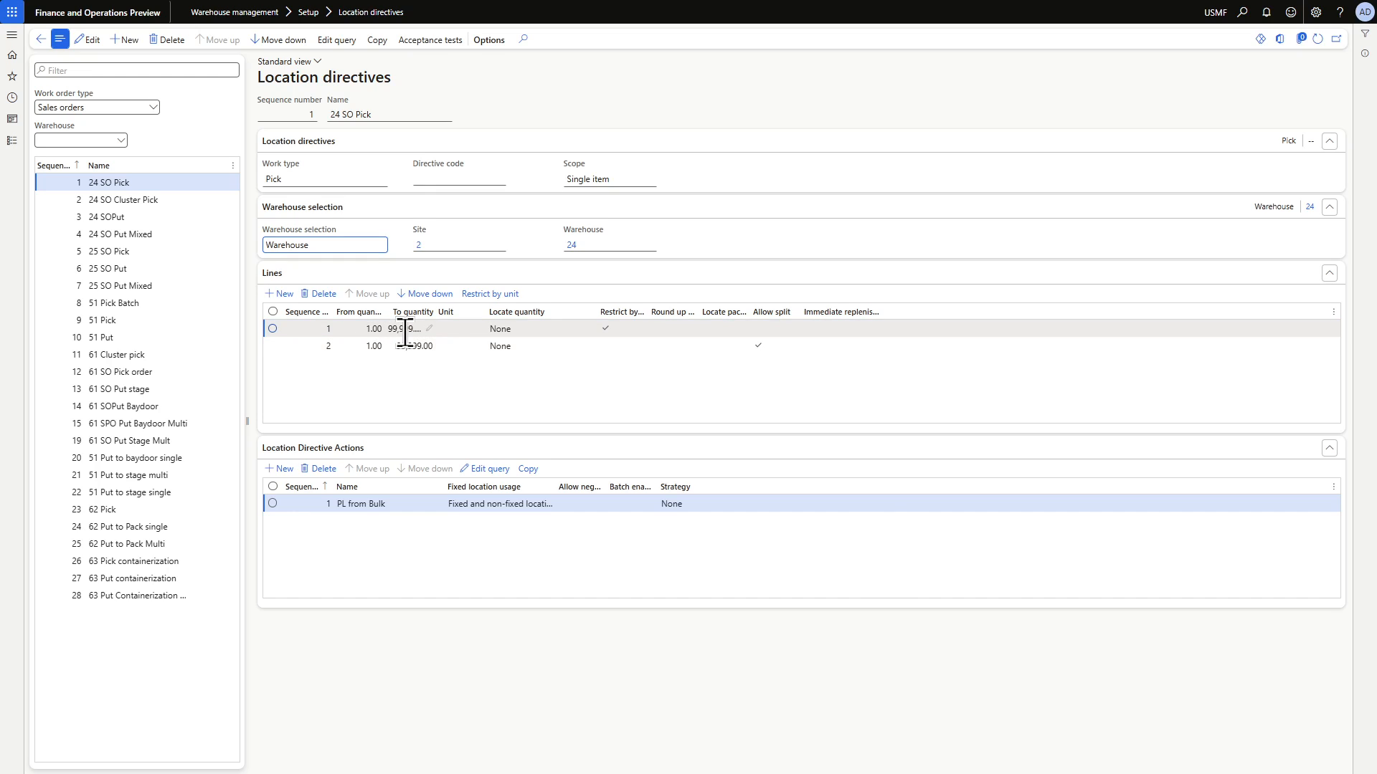
# Check the unit restriction on the first line of the 24 SO Pick directive, widening the Restrict by unit column
pyautogui.click(527, 329)
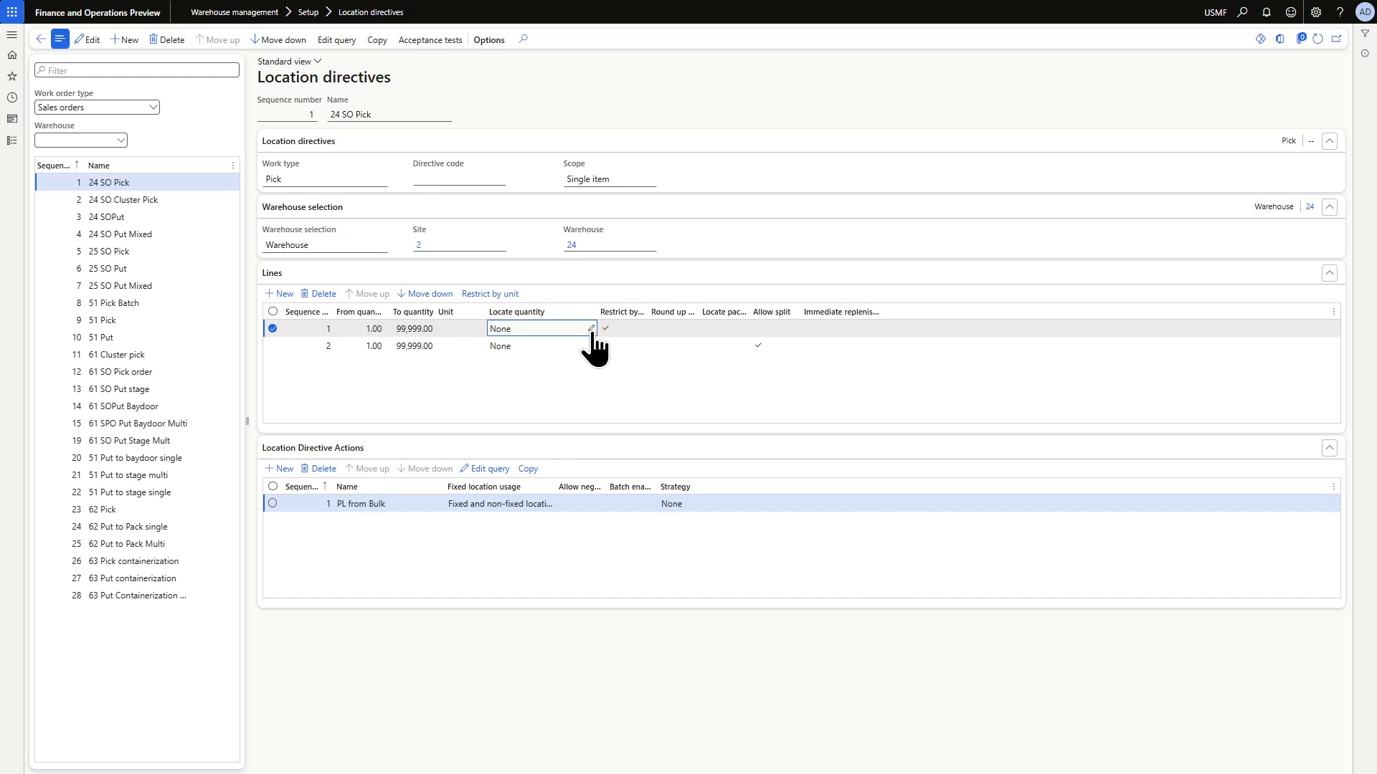
pyautogui.moveTo(655, 311); pyautogui.dragTo(691, 322)
pyautogui.click(669, 329)
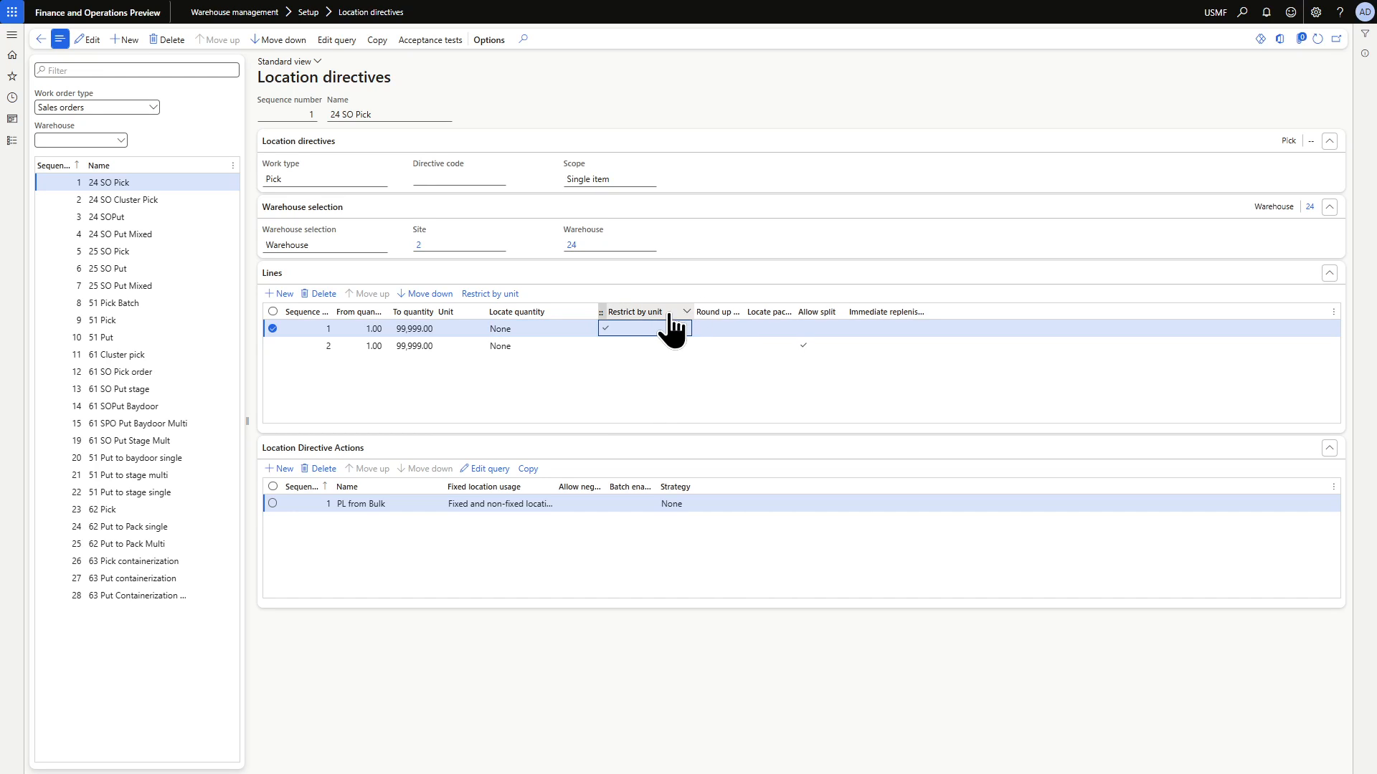
pyautogui.click(500, 294)
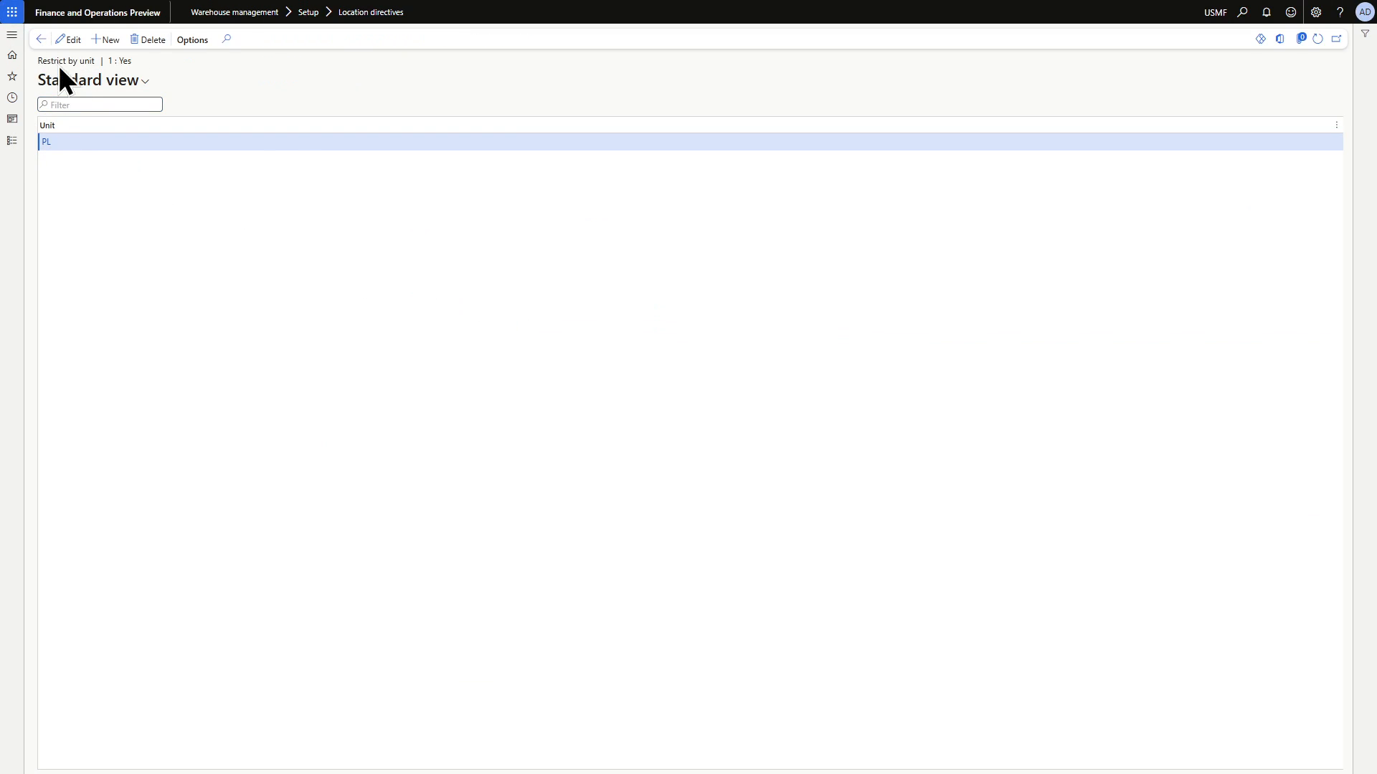
pyautogui.click(41, 40)
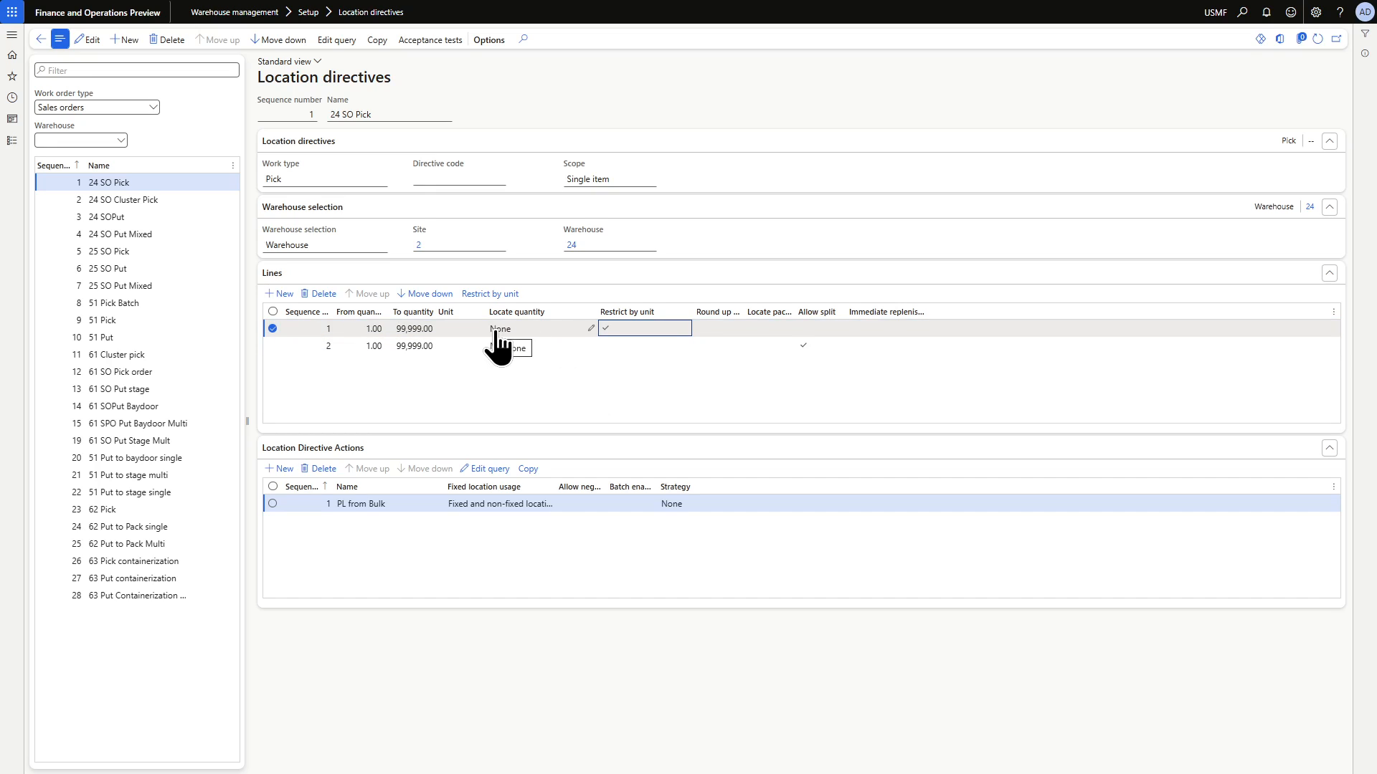
# Review the location query of the From Floor action on the second line of the 24 SO Pick directive
pyautogui.click(428, 346)
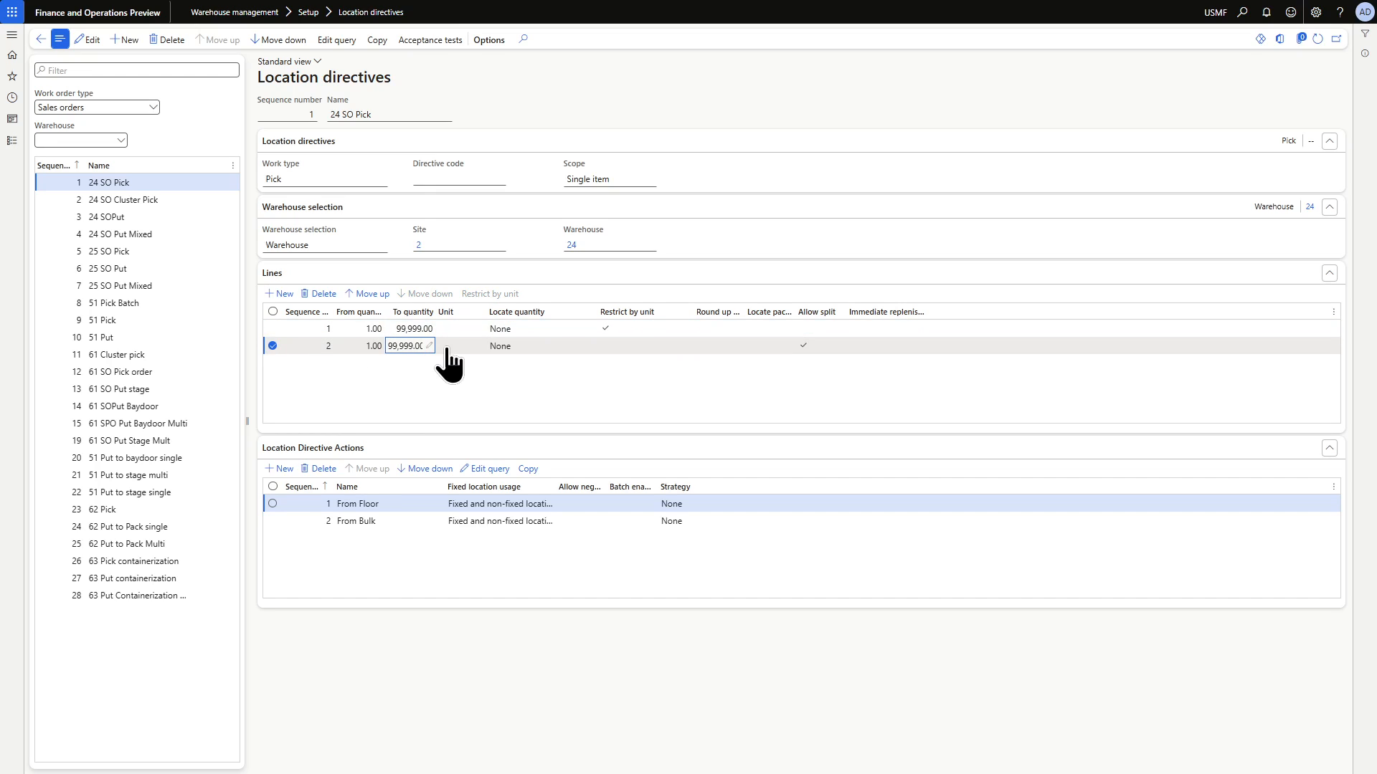
pyautogui.click(410, 508)
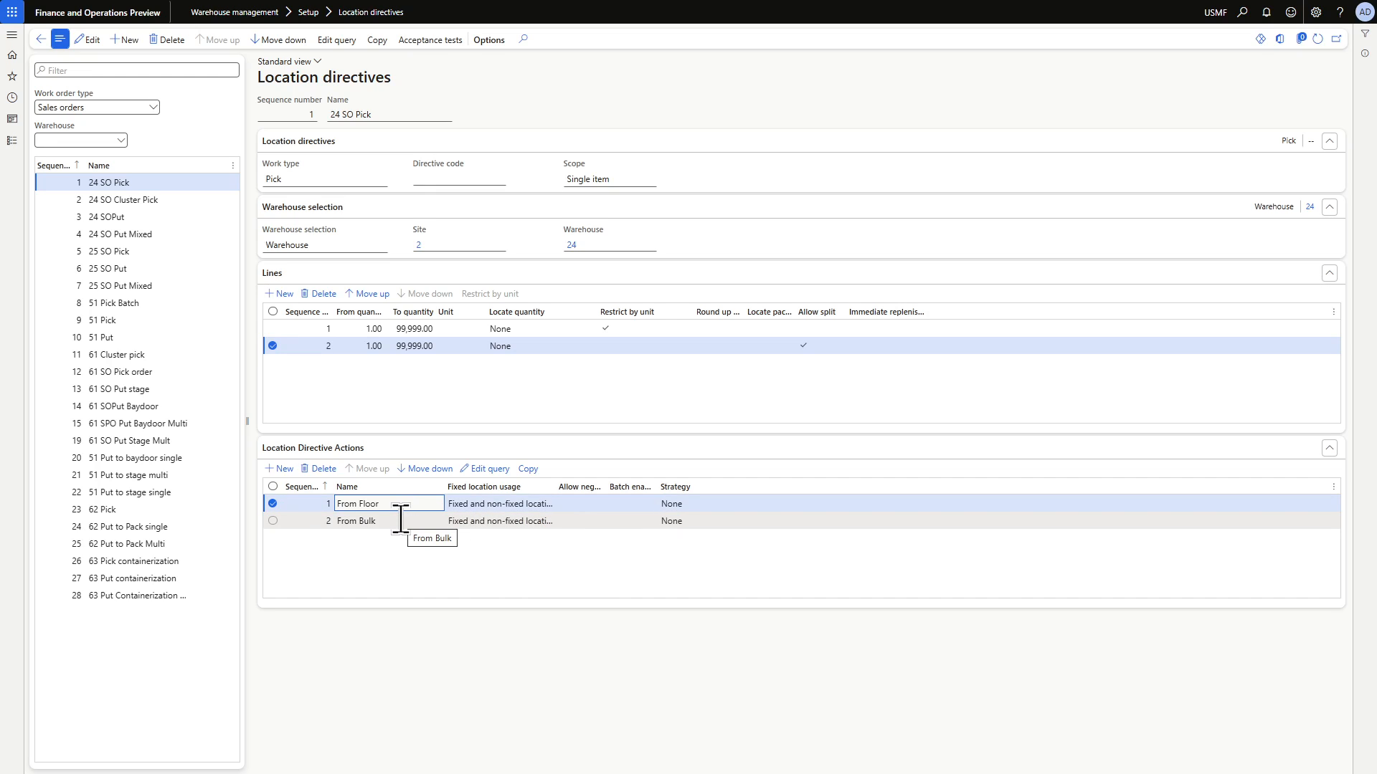
pyautogui.press('Tab')
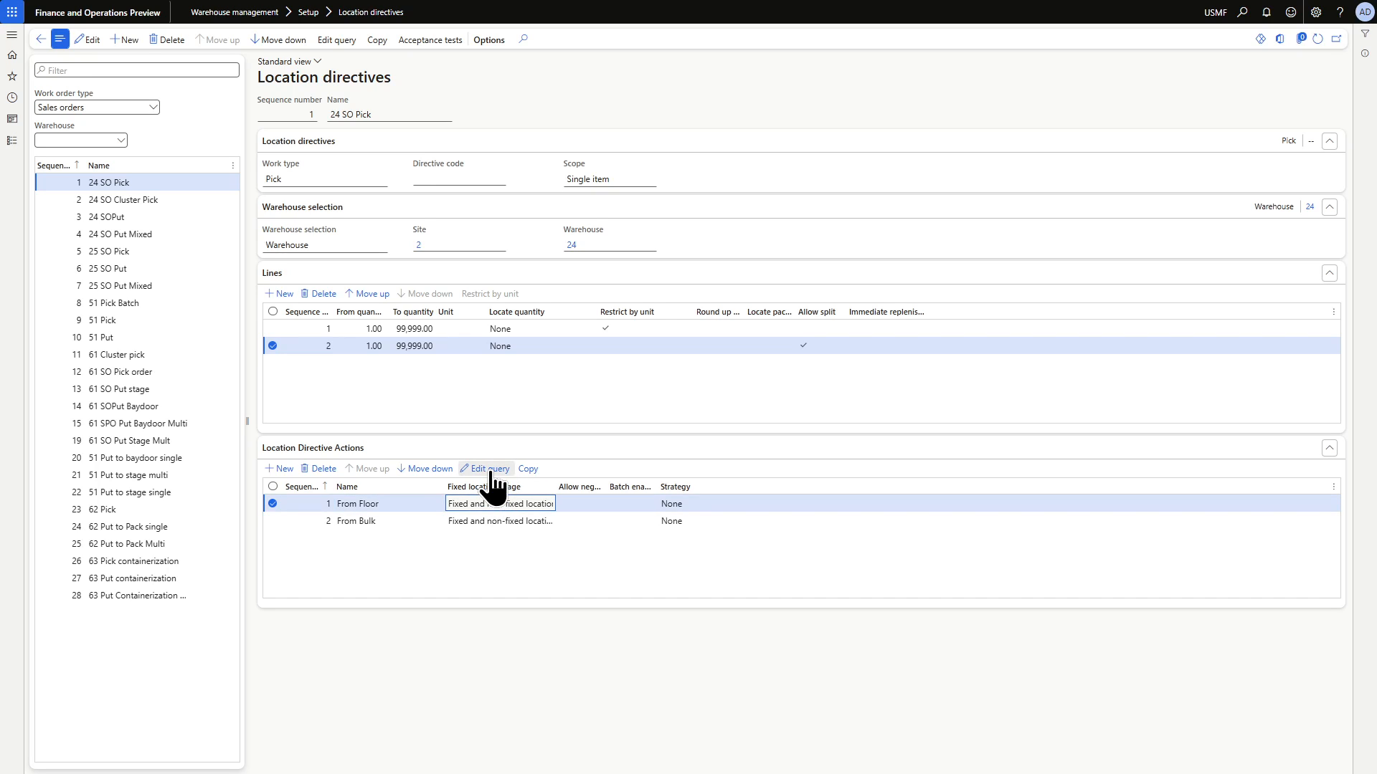
pyautogui.click(489, 469)
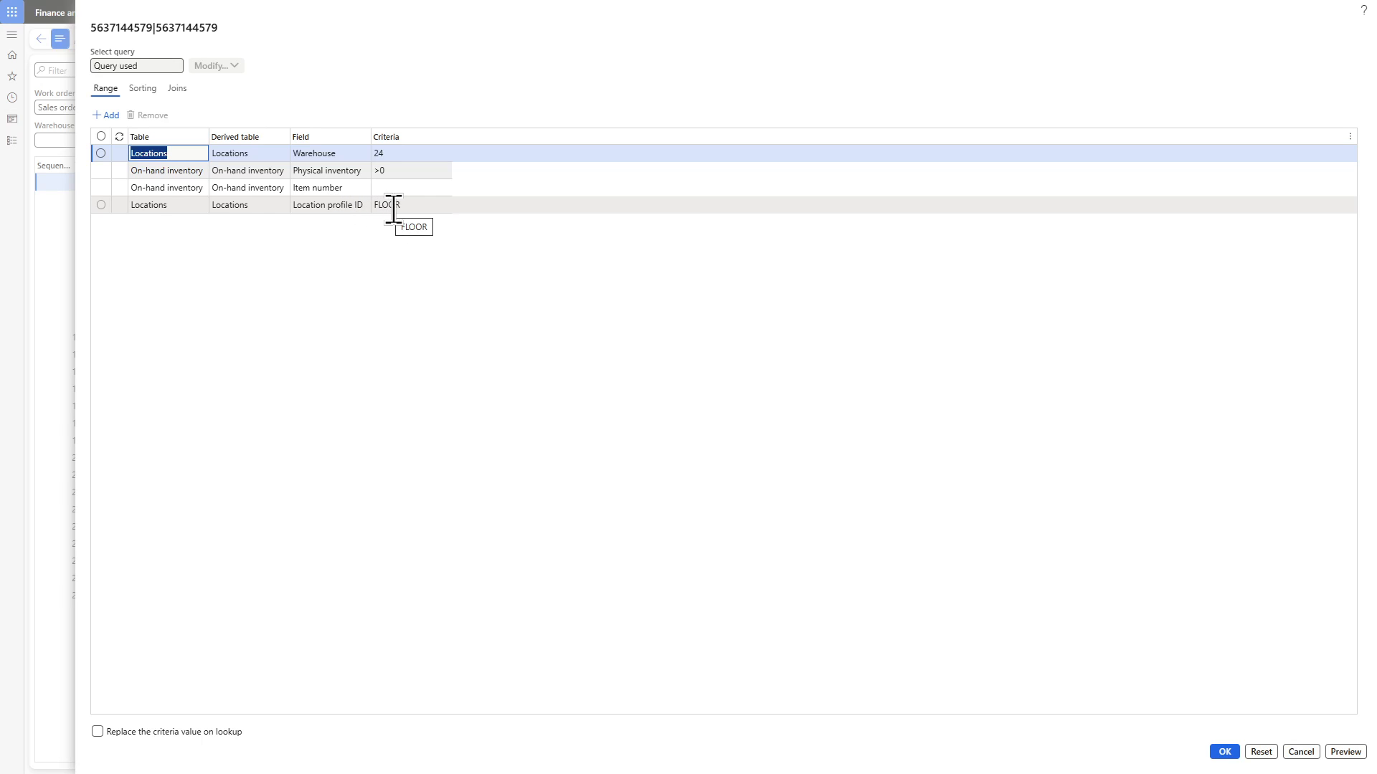
pyautogui.click(1297, 752)
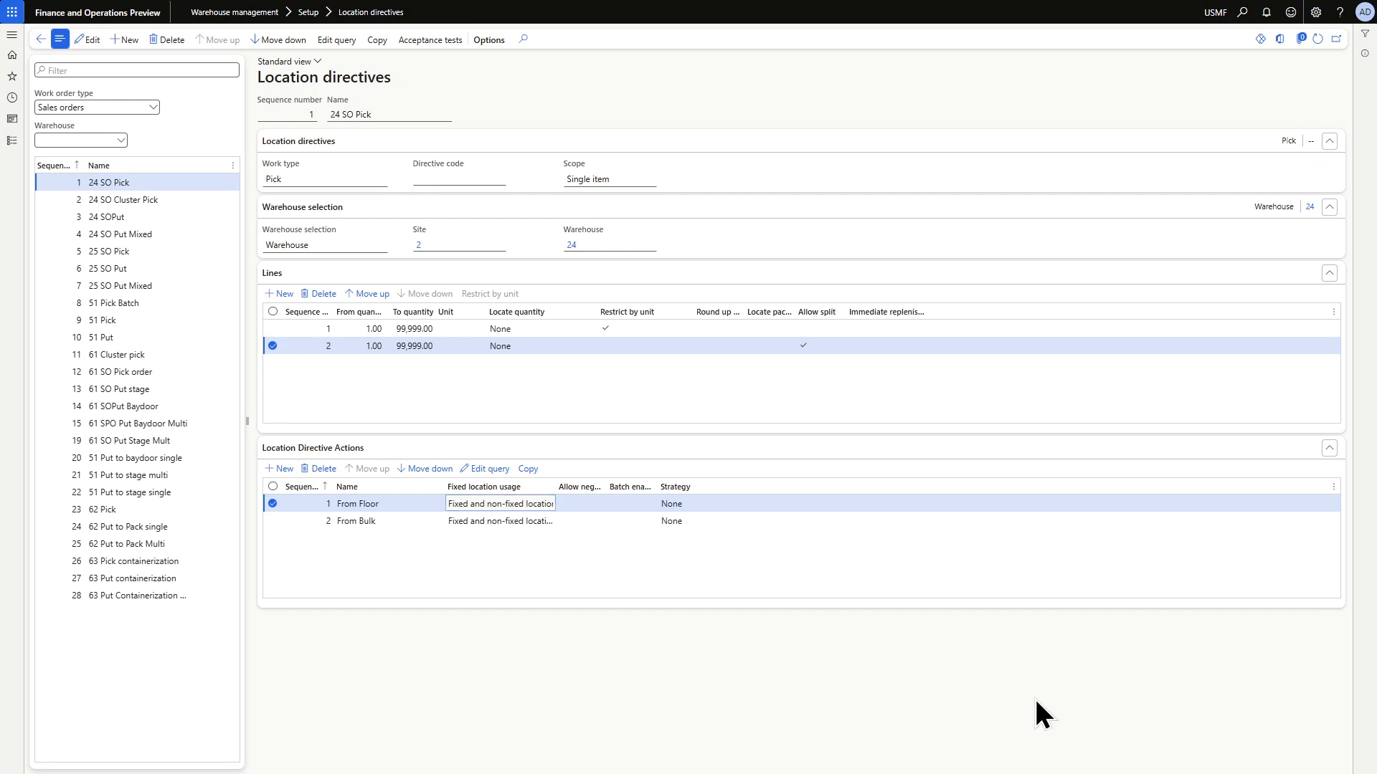
# Review the location query of the From Bulk action on the same directive line
pyautogui.click(501, 520)
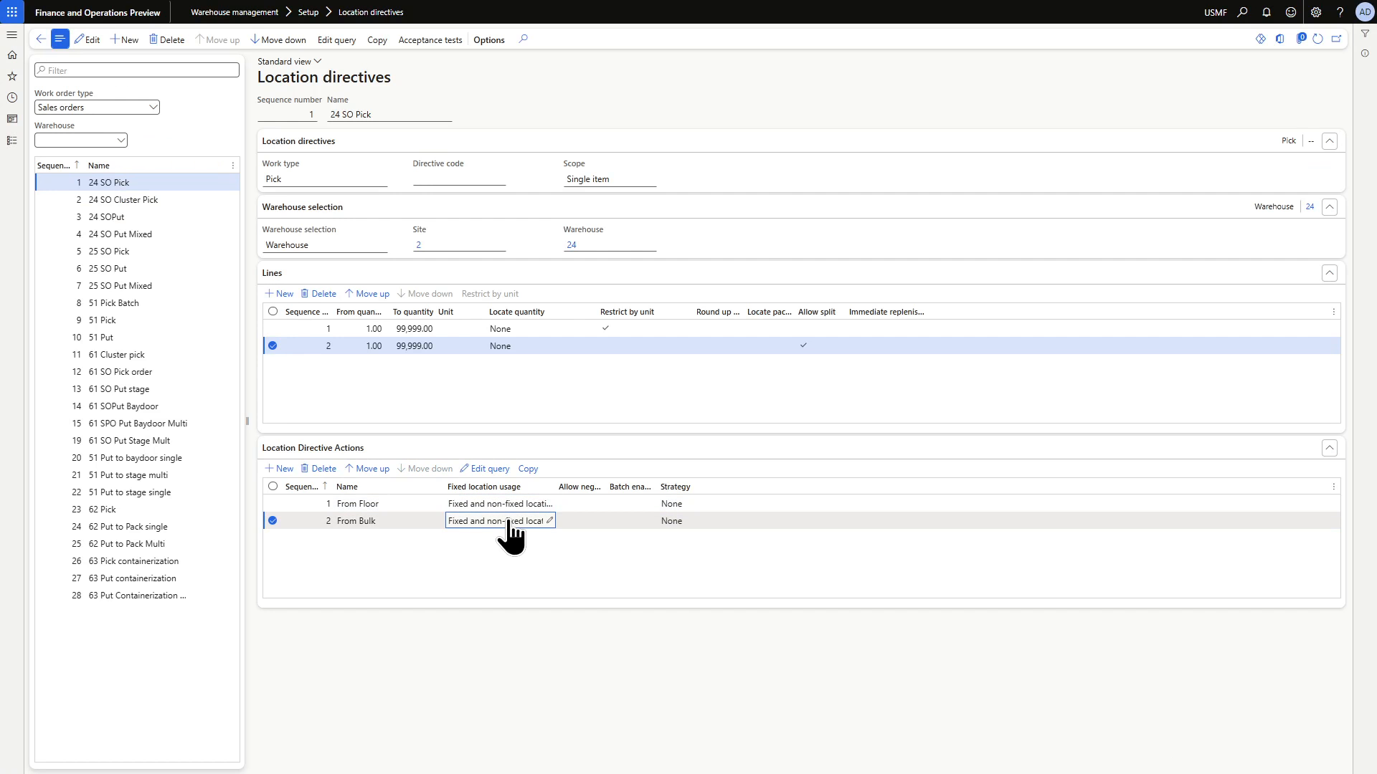
pyautogui.click(487, 470)
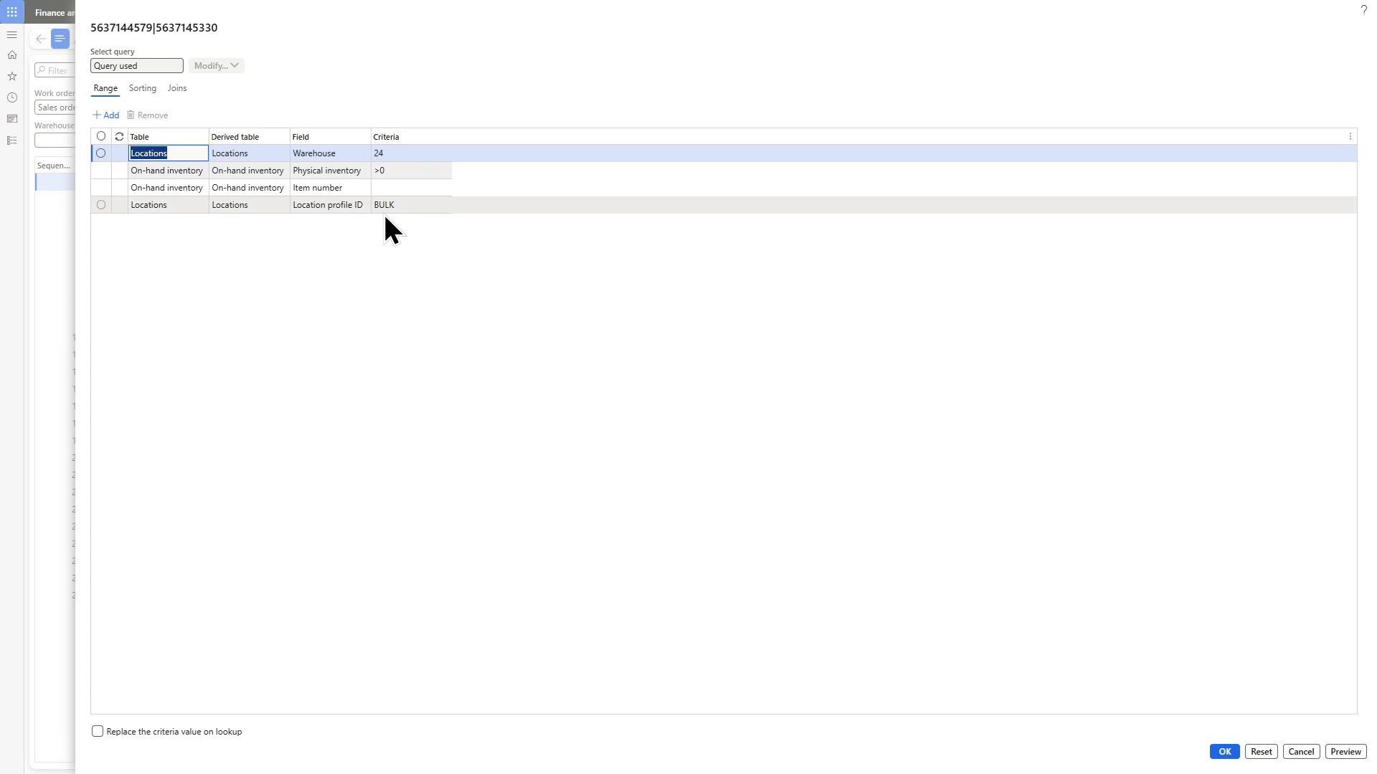
pyautogui.click(1224, 752)
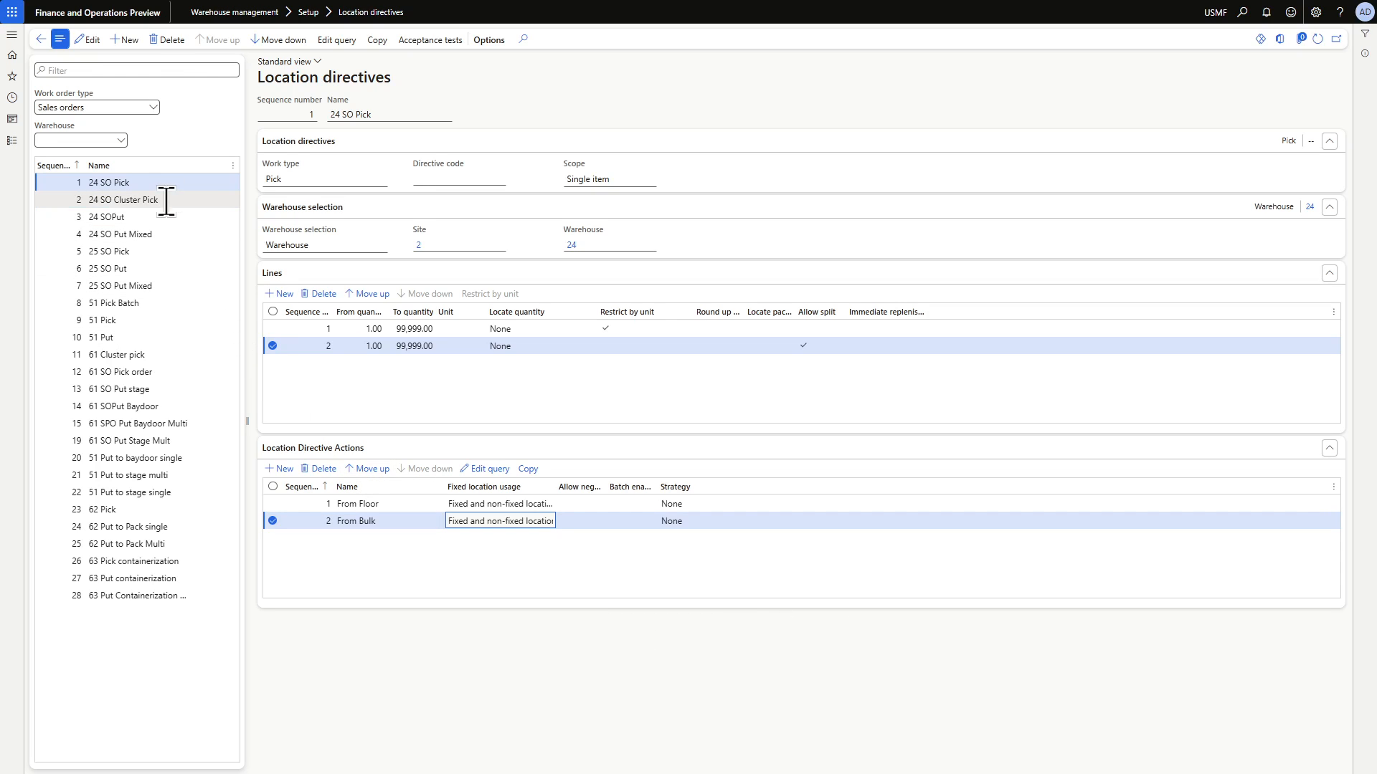
# Review the location query of the Generic action in the 24 SOPut location directive
pyautogui.click(133, 219)
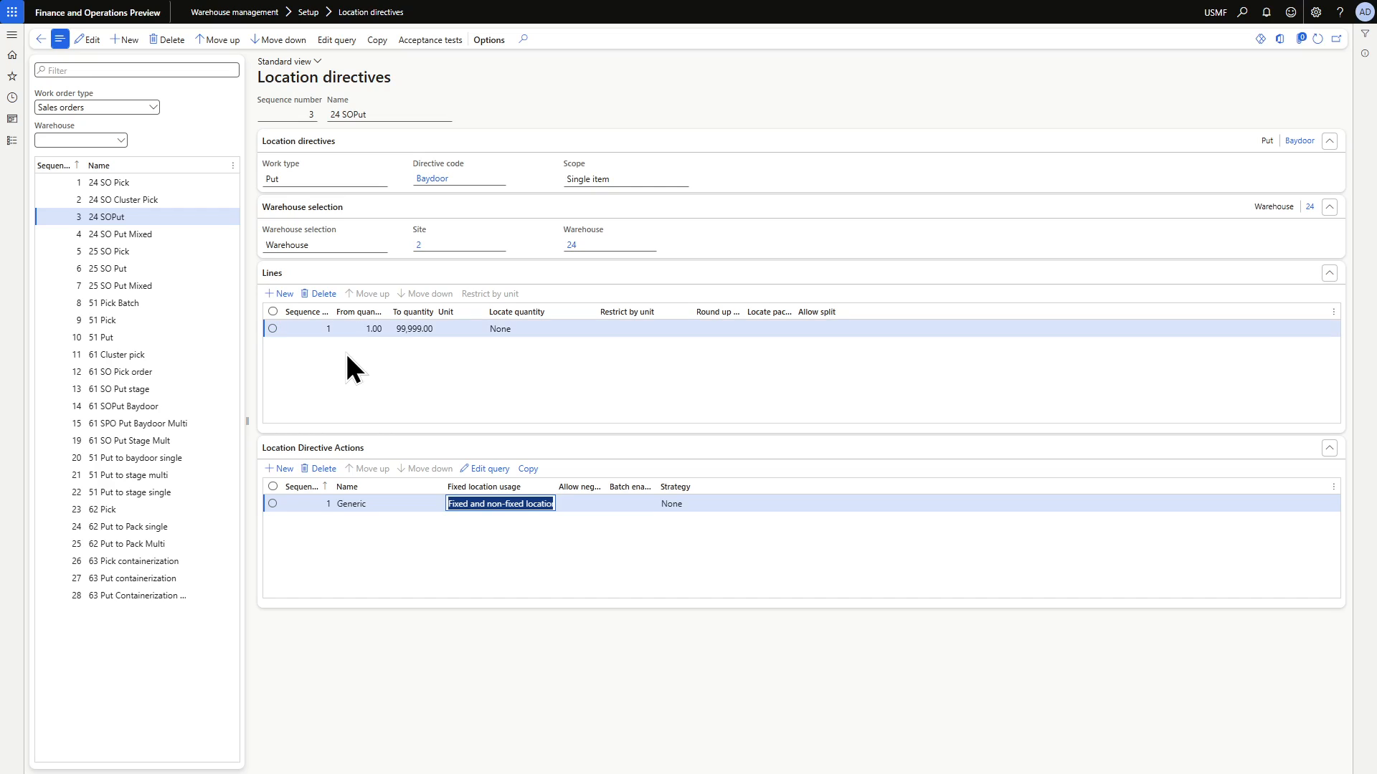
pyautogui.click(374, 504)
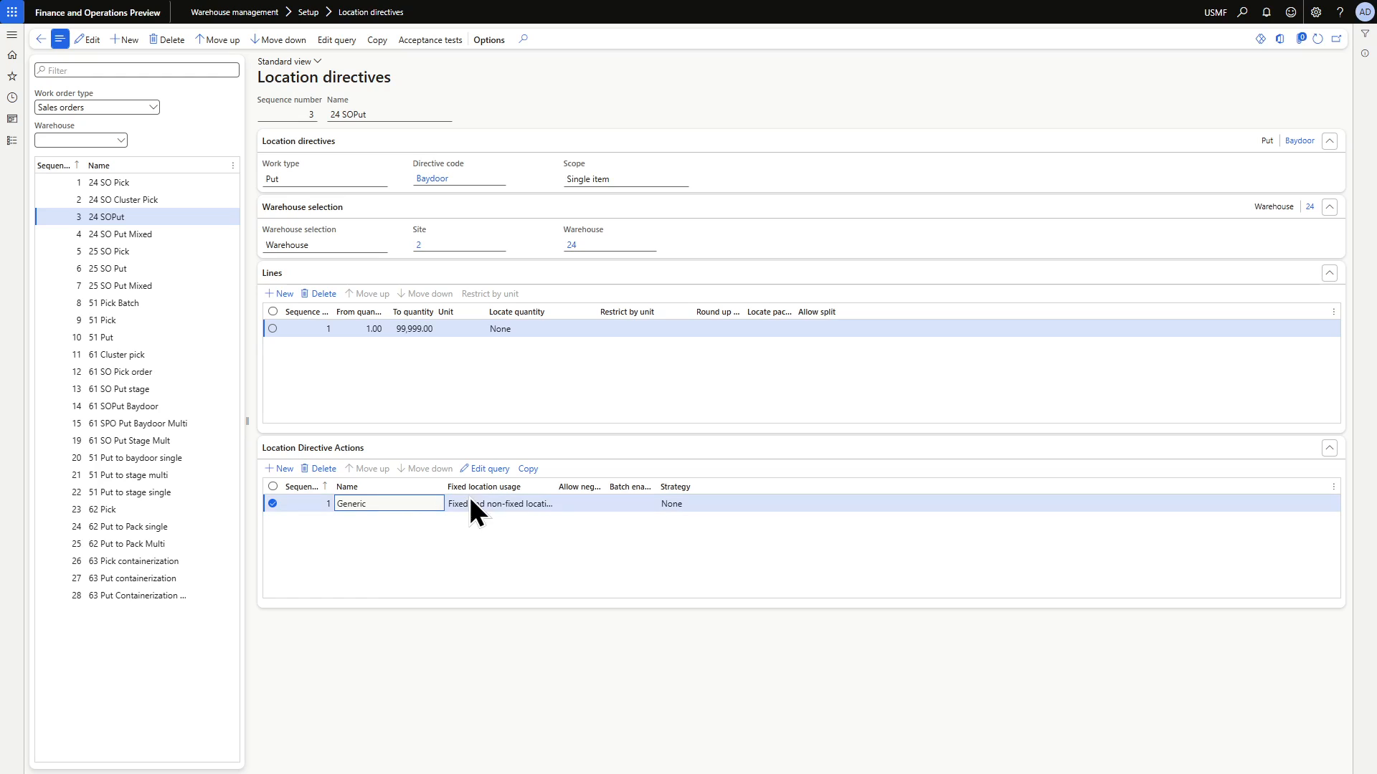
pyautogui.click(485, 470)
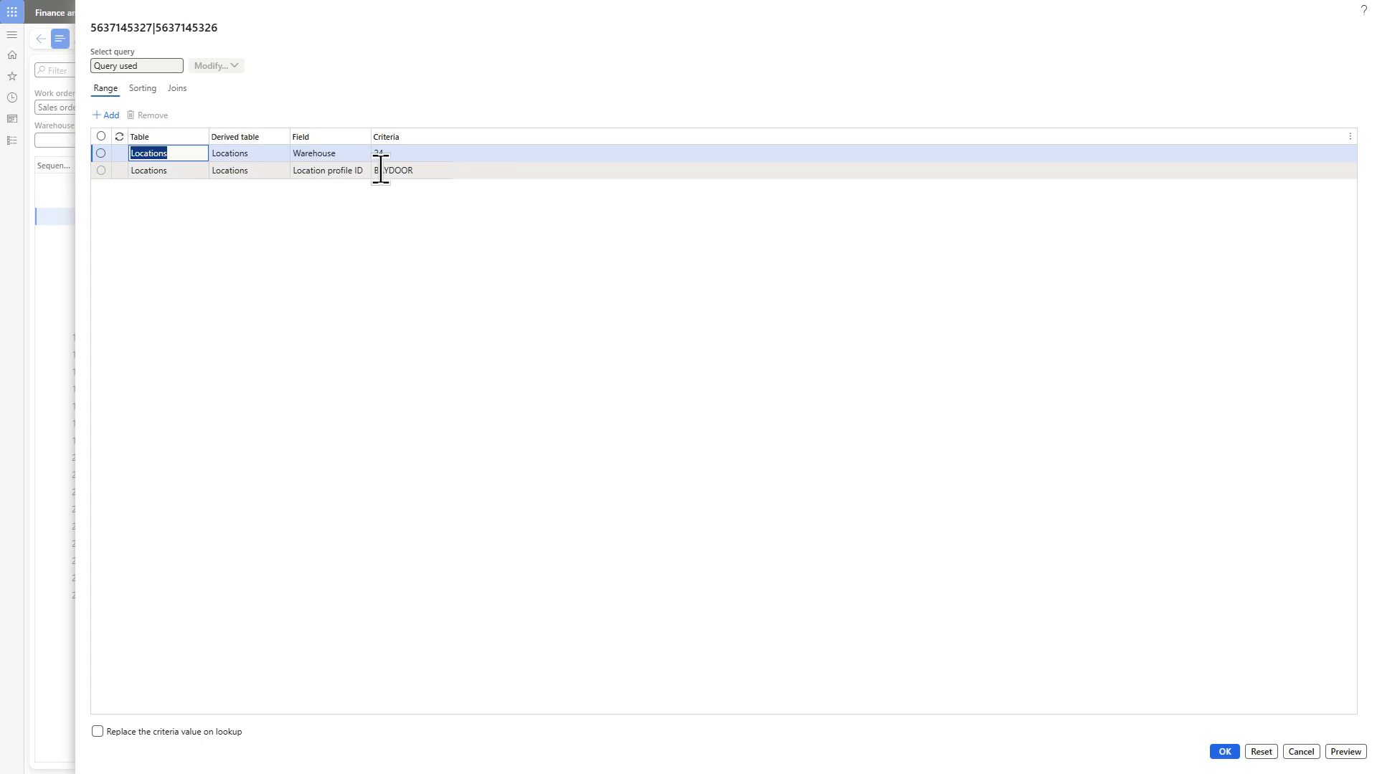
pyautogui.click(1225, 752)
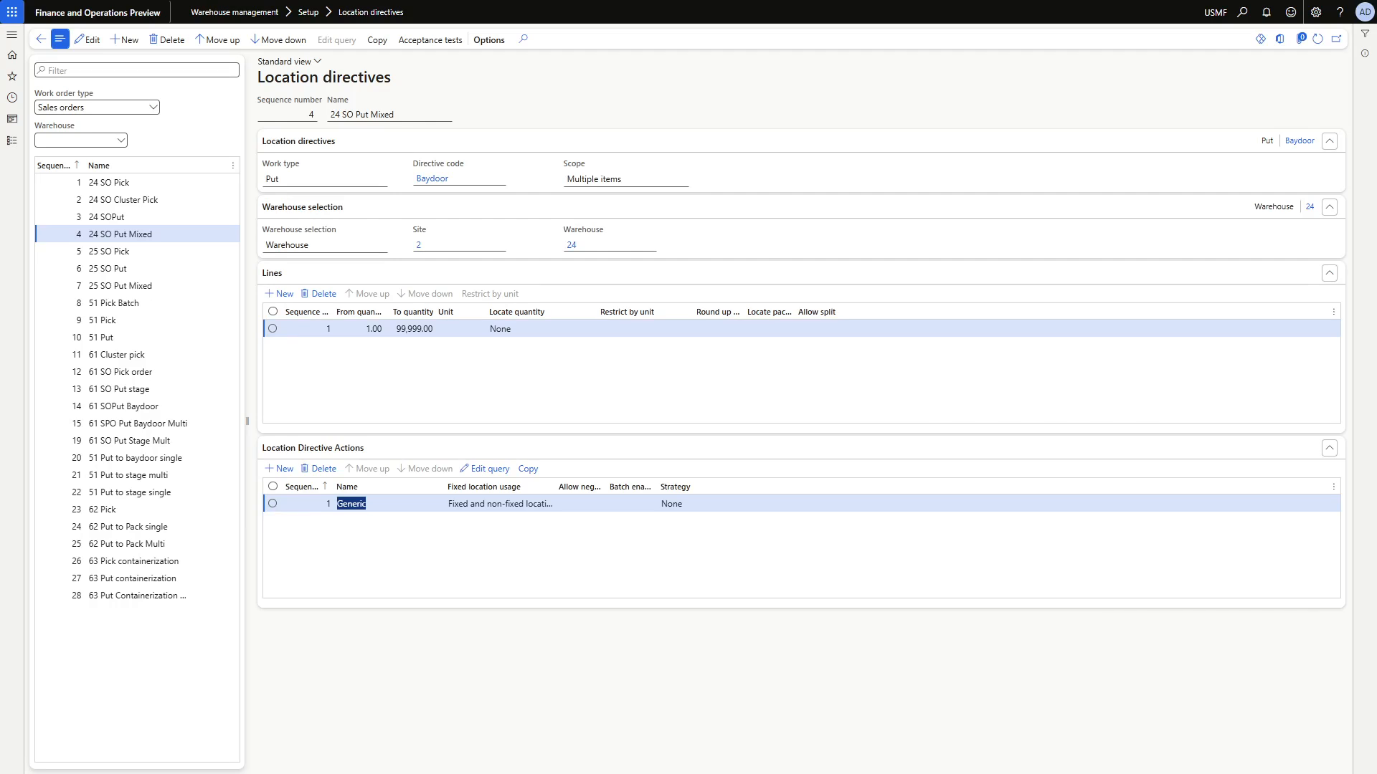
# Open the wave templates and show the remaining and selected methods of the 24 Shipping Default template
pyautogui.click(11, 37)
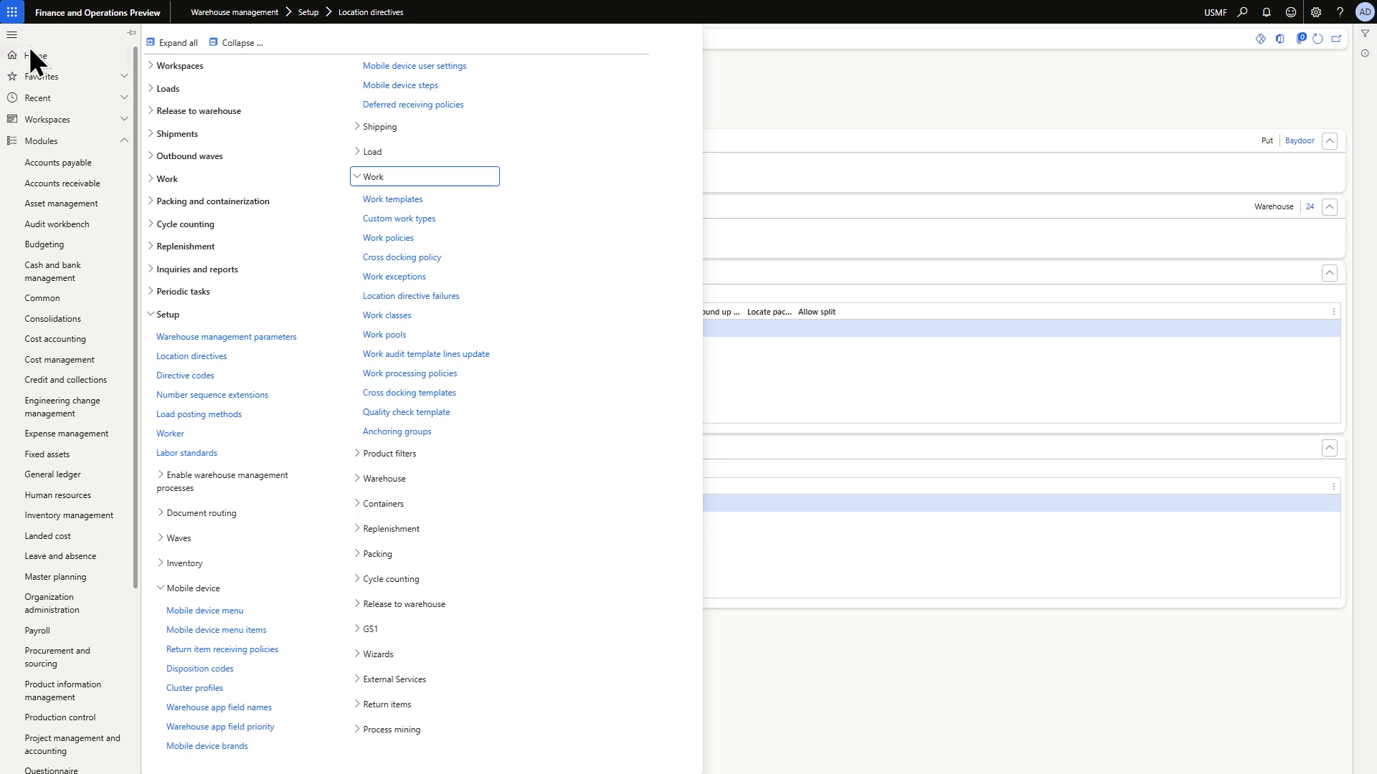
pyautogui.click(184, 539)
pyautogui.click(210, 566)
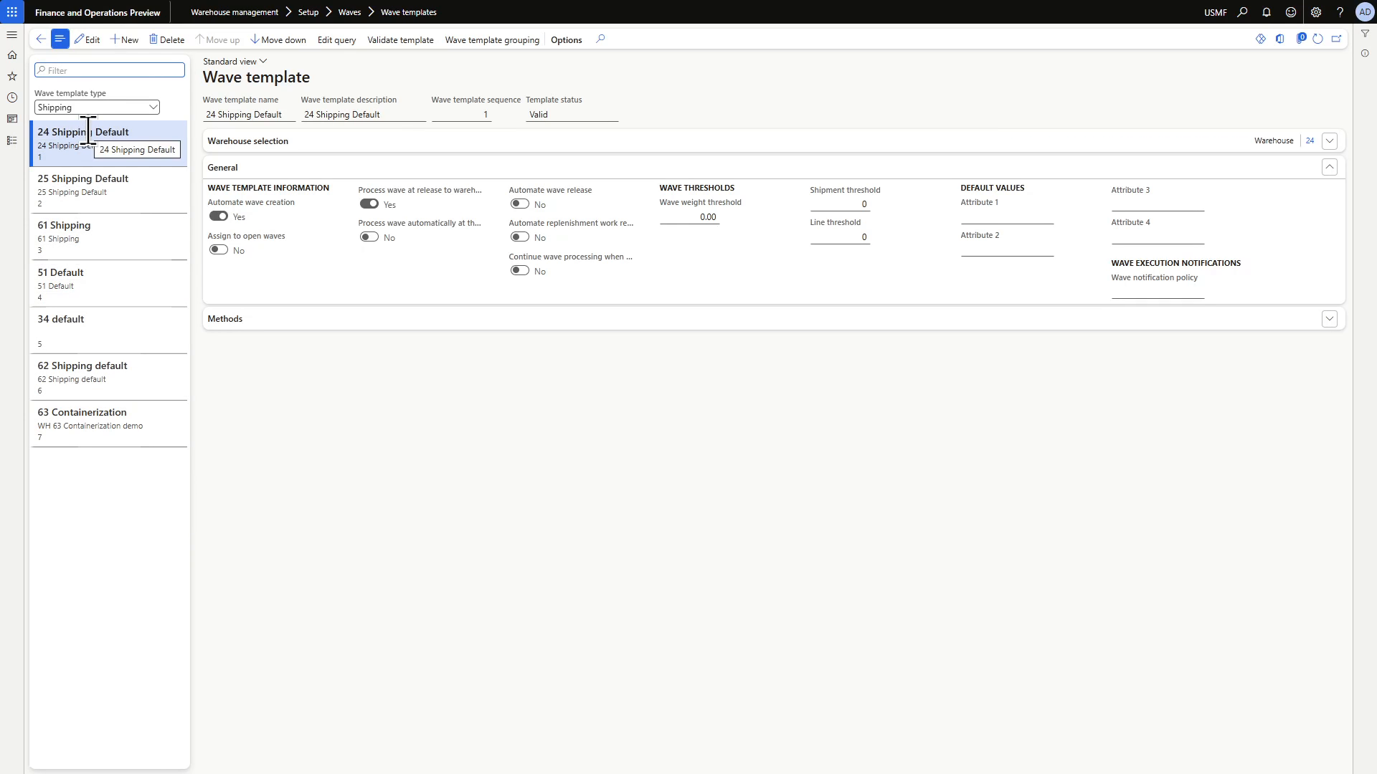
pyautogui.click(256, 330)
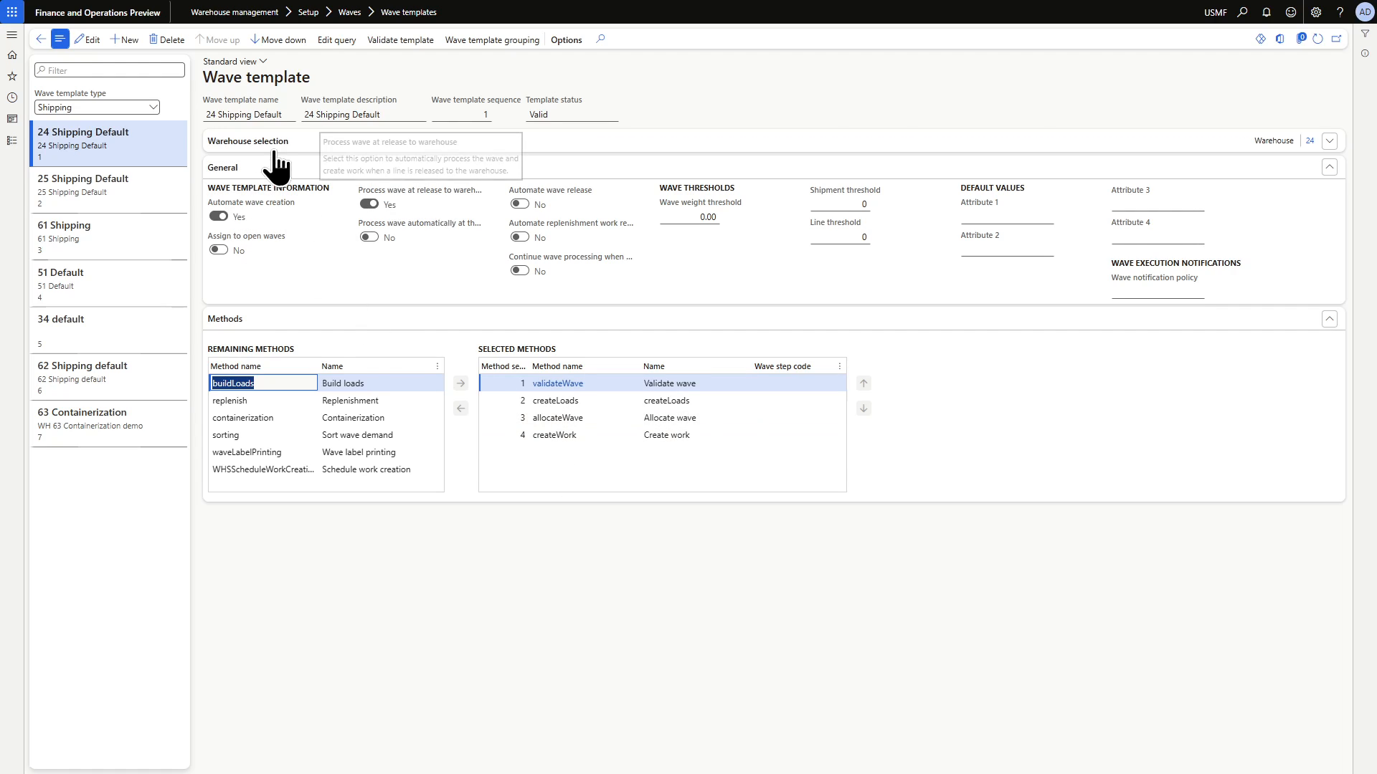
# Enable Automate wave release on the 24 Shipping Default wave template and save it
pyautogui.click(88, 39)
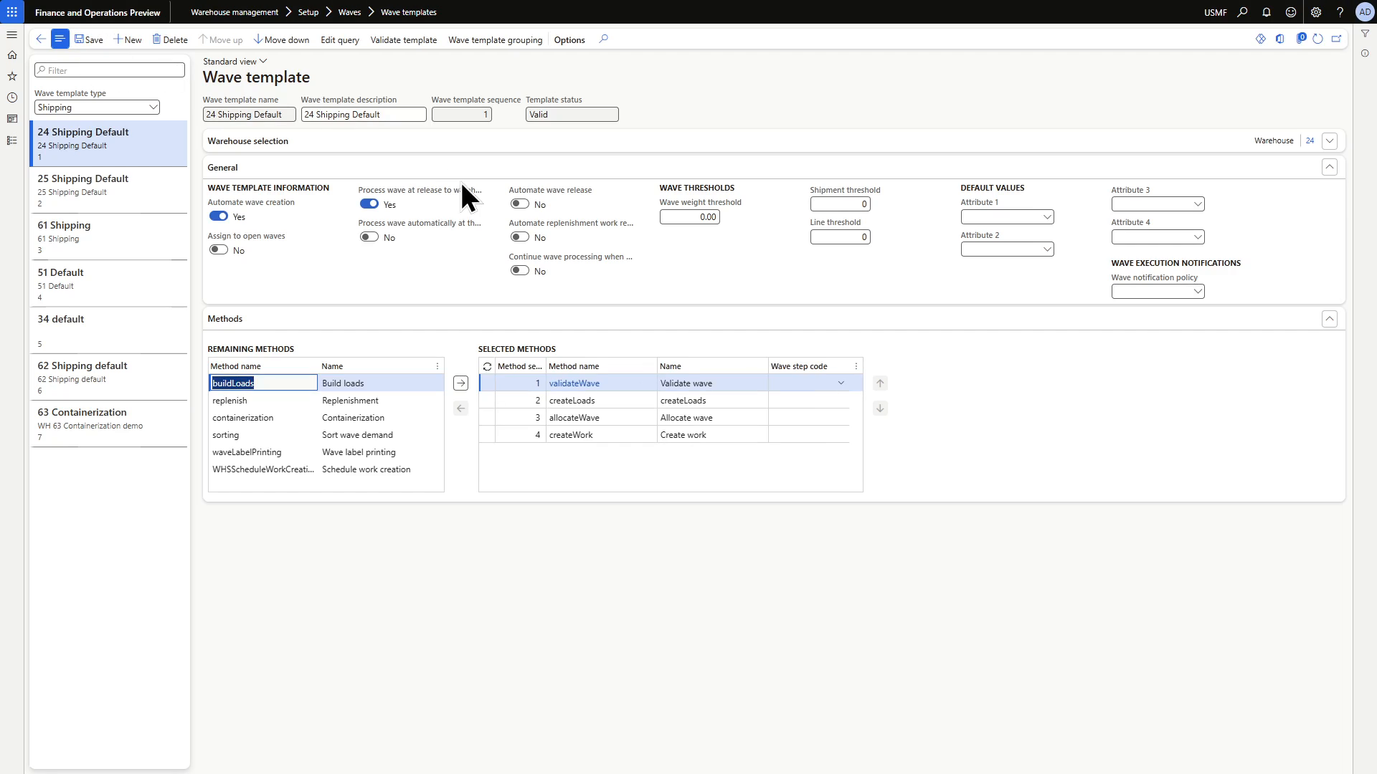
pyautogui.click(521, 205)
pyautogui.click(90, 39)
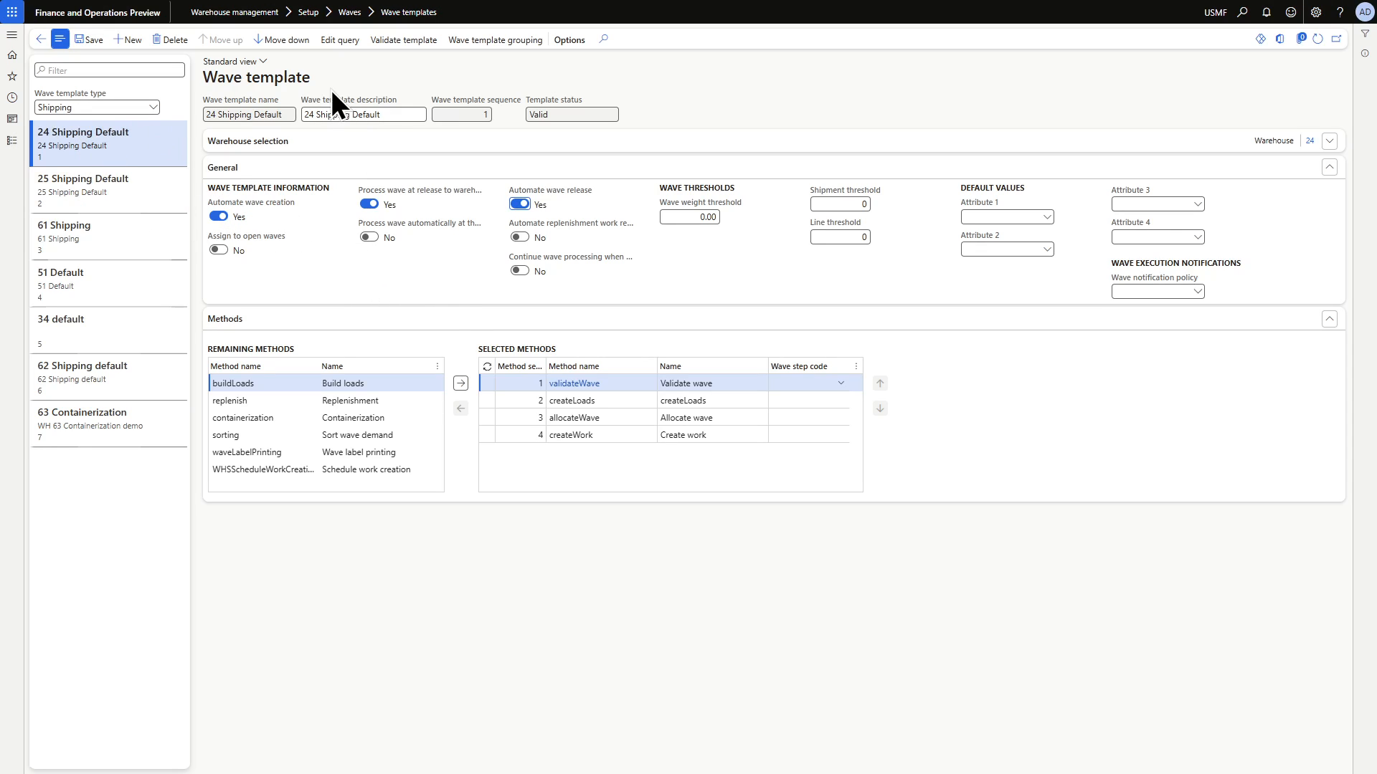
# Review the query and the warehouse selection of the 24 Shipping Default wave template
pyautogui.click(332, 40)
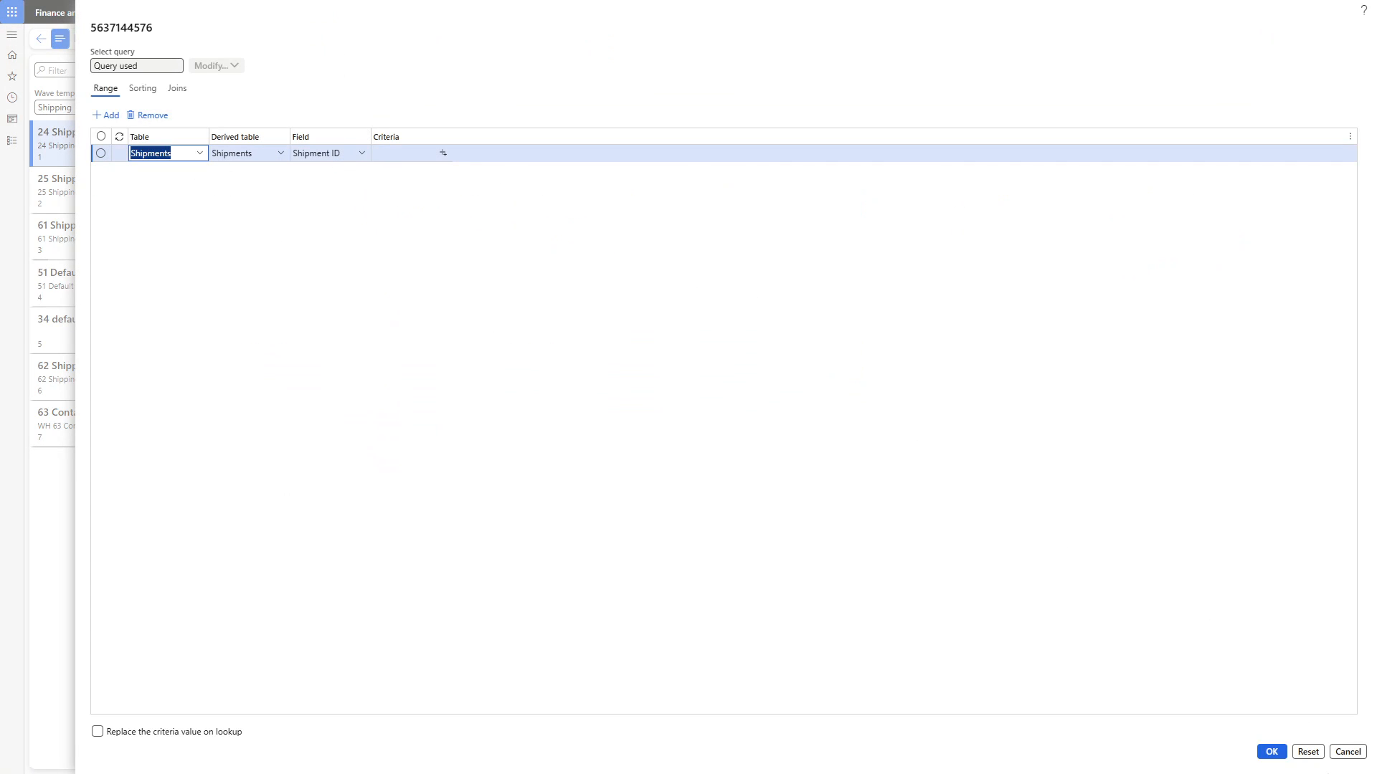
pyautogui.click(1347, 752)
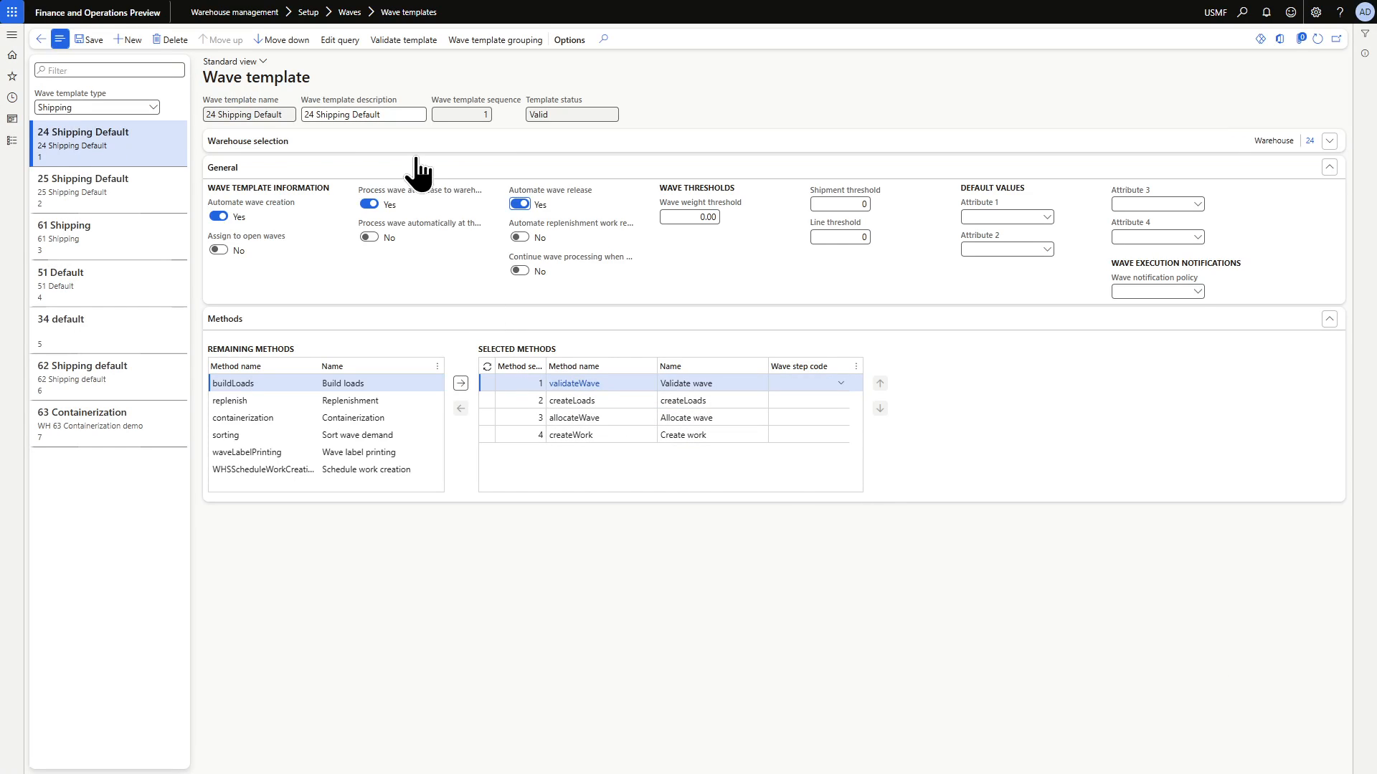
pyautogui.click(414, 147)
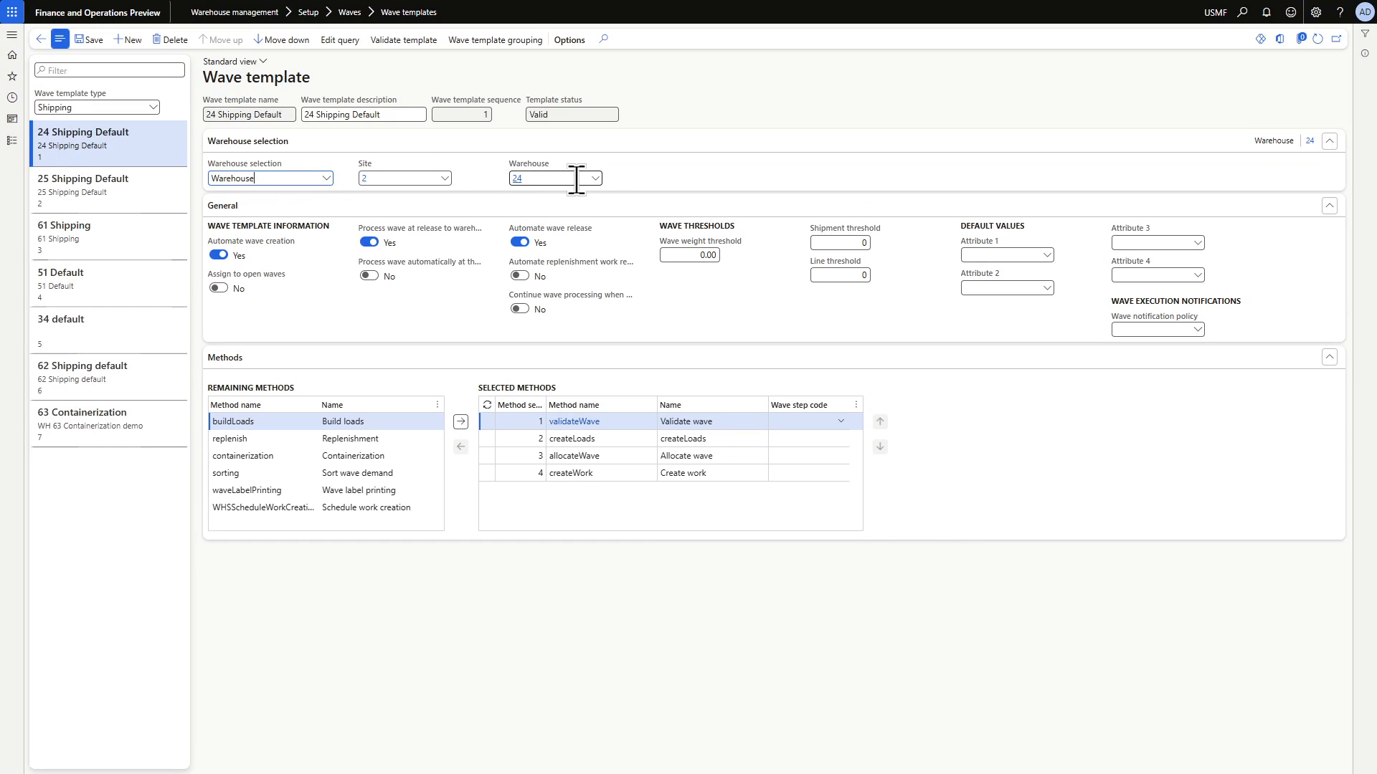
pyautogui.moveTo(545, 179)
# Find the Sales Picking mobile device menu item by filtering for sales and review its mode, existing-work, inventory status and directed-by settings
pyautogui.click(11, 36)
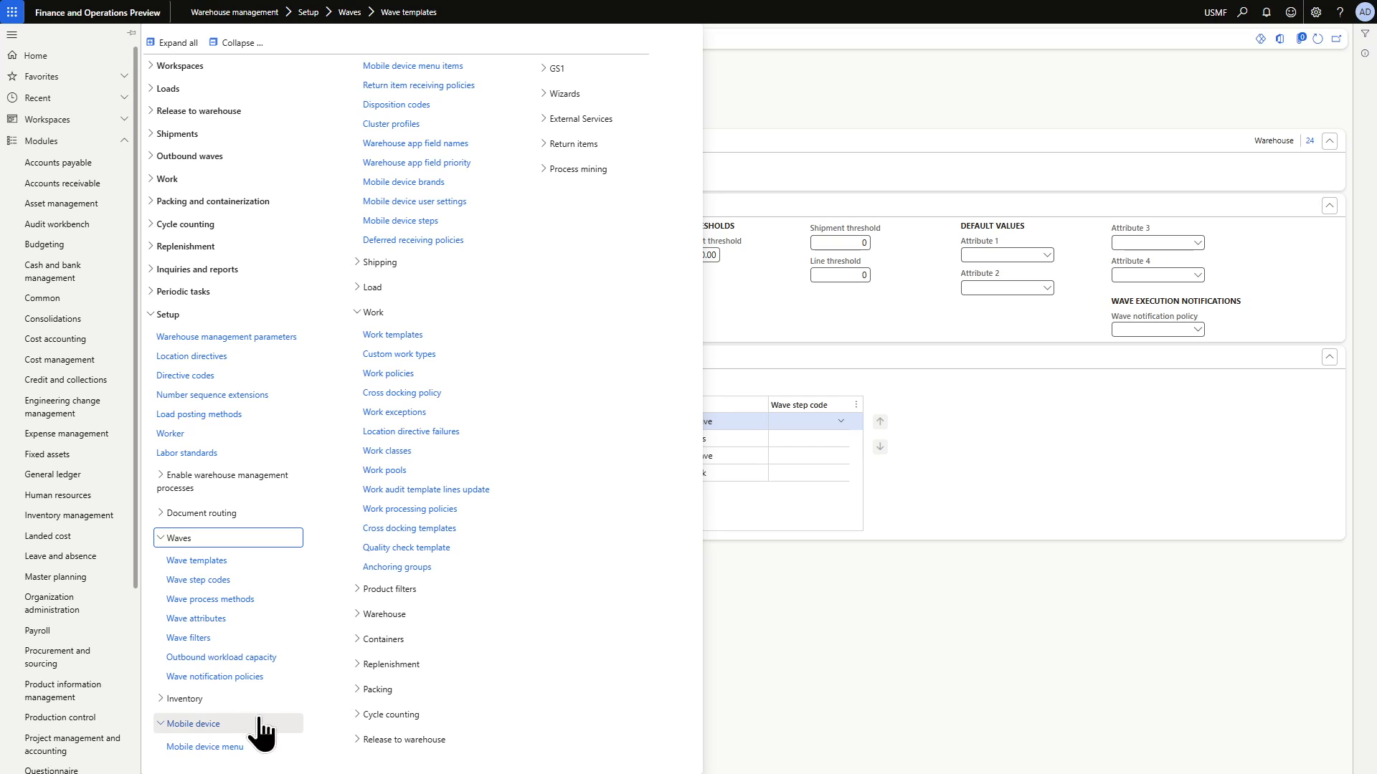
pyautogui.click(412, 69)
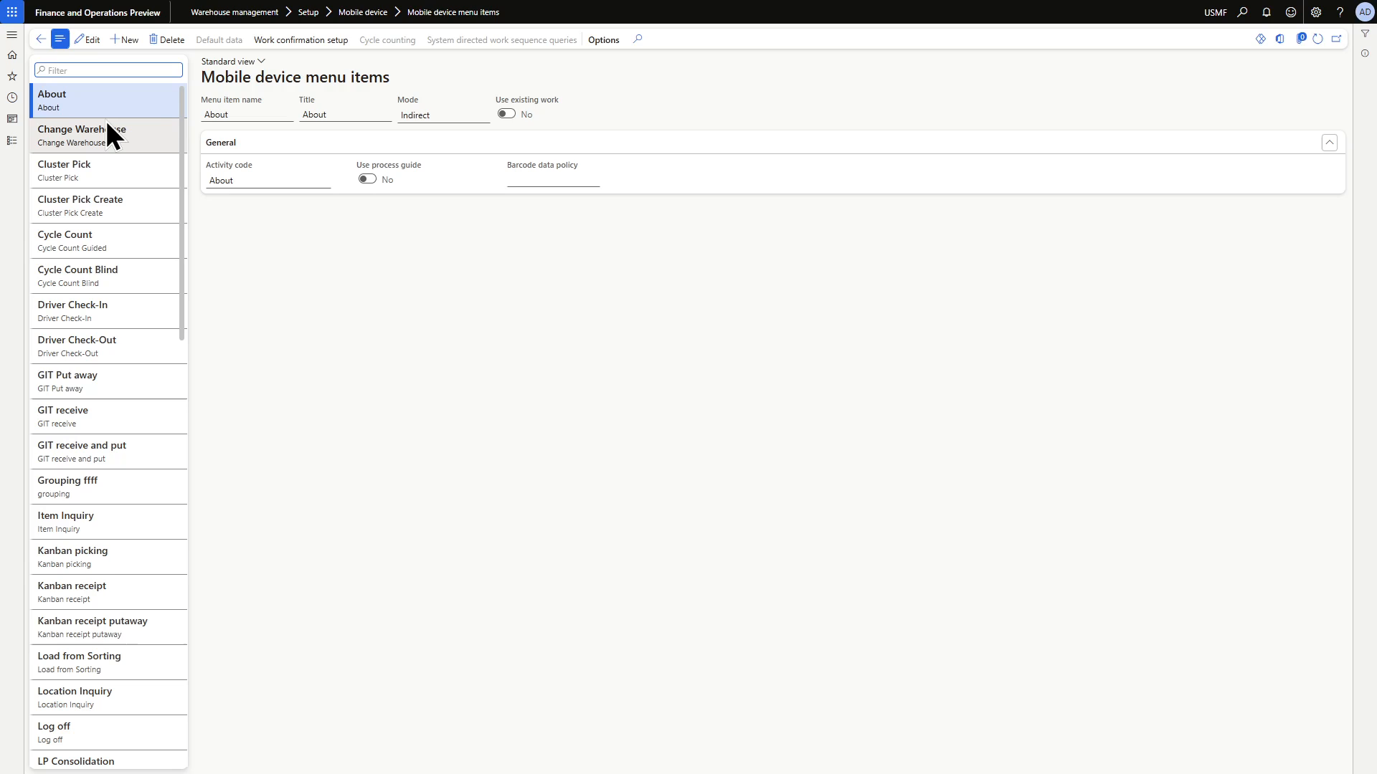
pyautogui.write('sales')
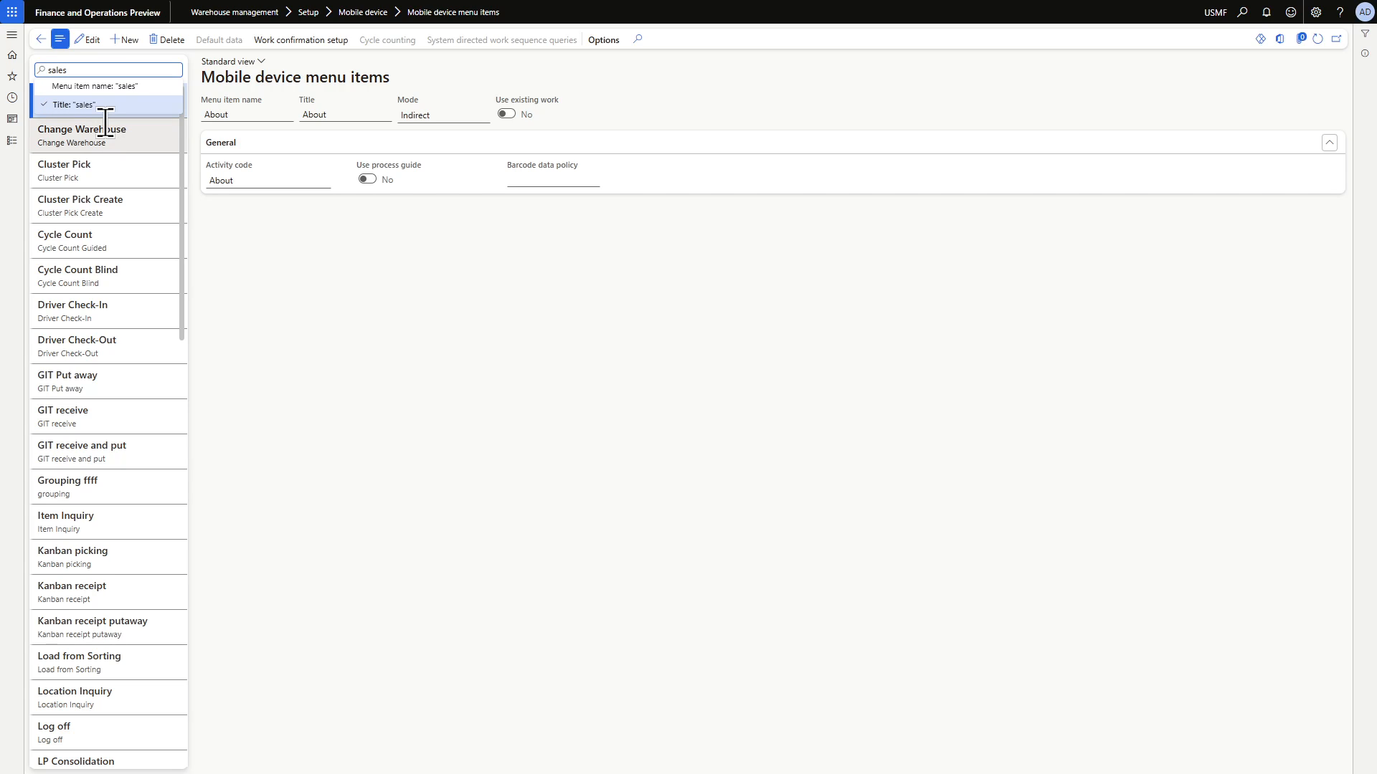
pyautogui.press('Return')
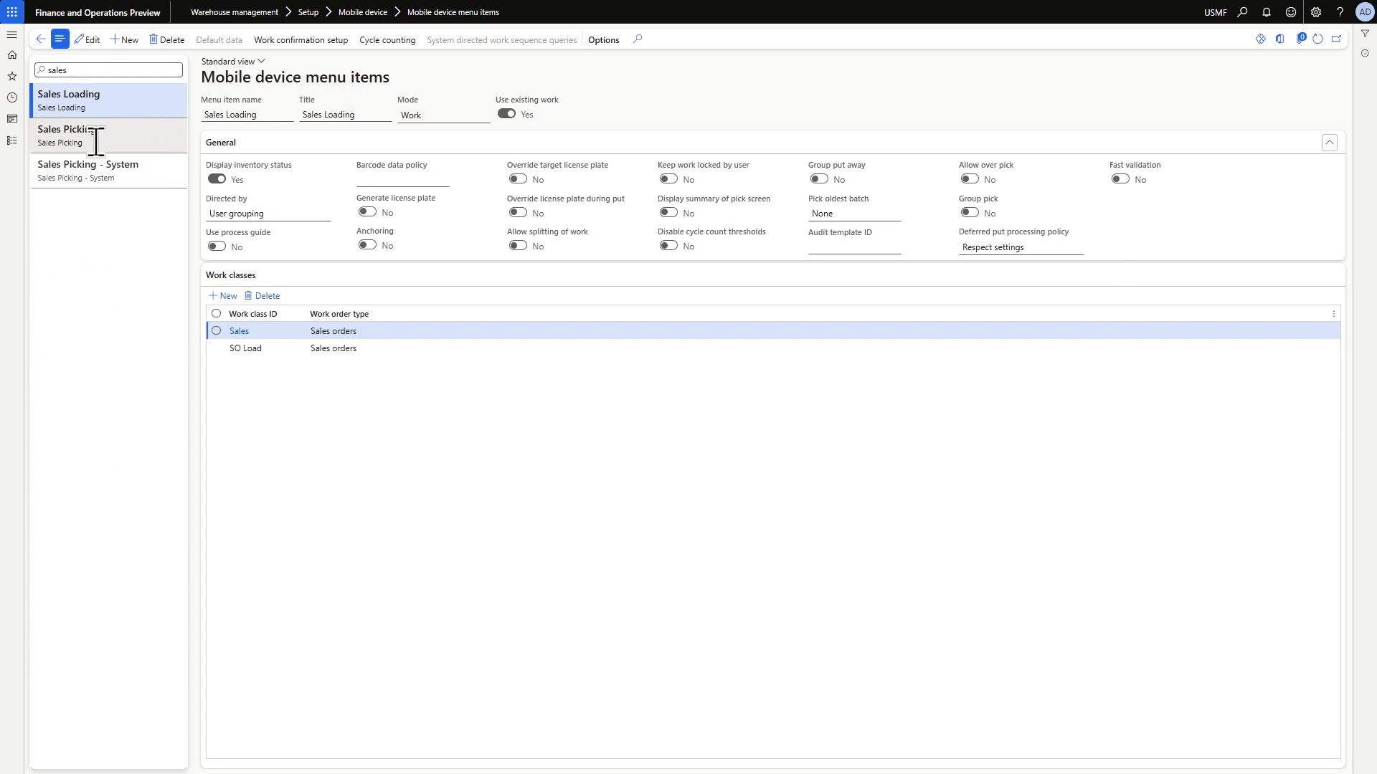
pyautogui.click(97, 141)
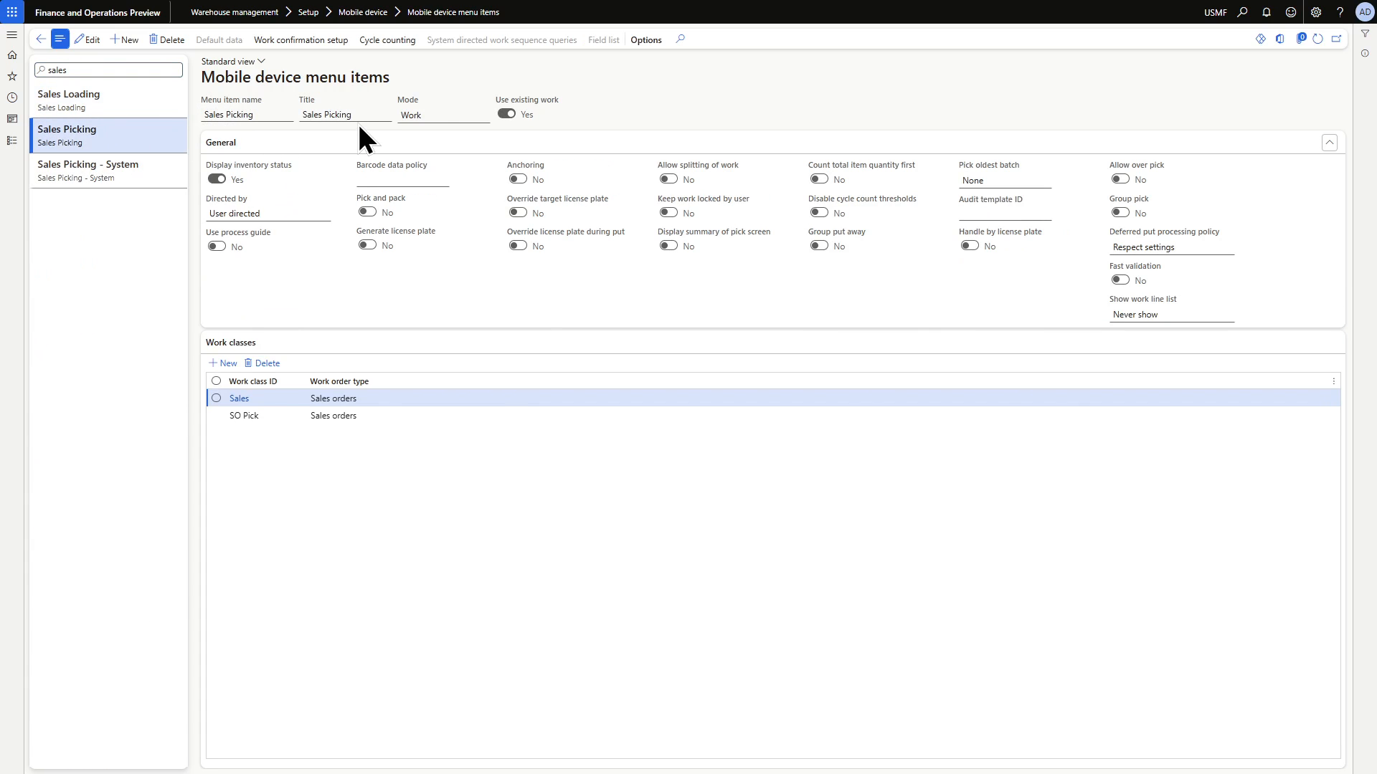
pyautogui.moveTo(422, 109)
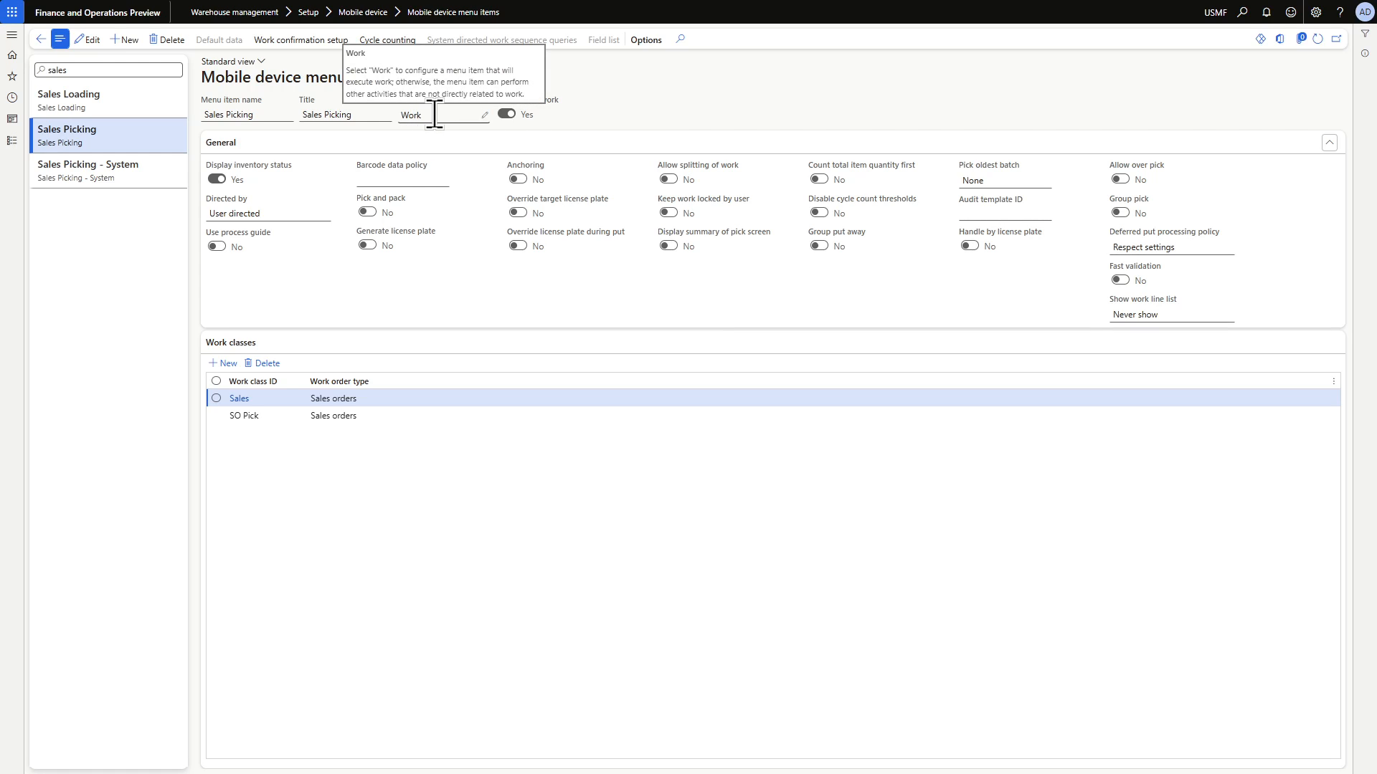
pyautogui.moveTo(543, 102)
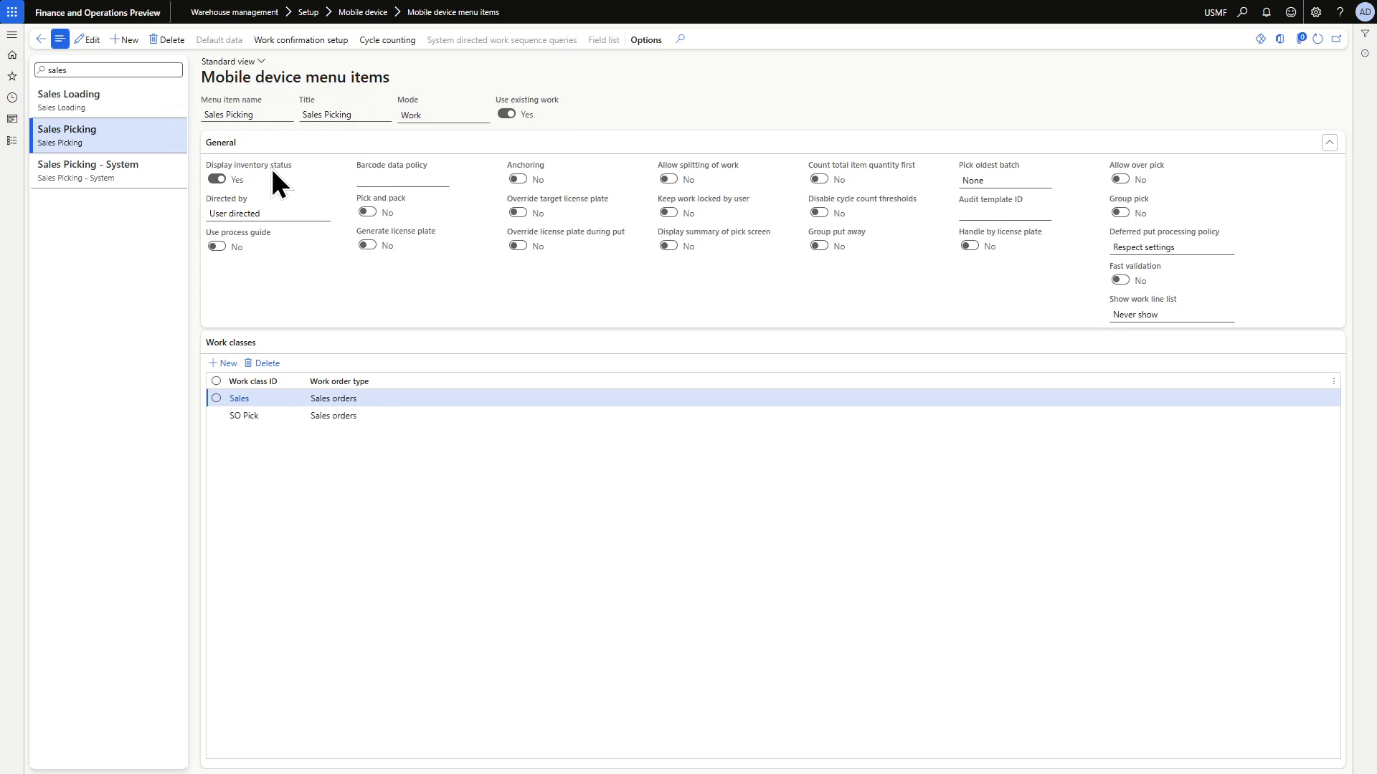
pyautogui.moveTo(279, 173)
pyautogui.moveTo(247, 214)
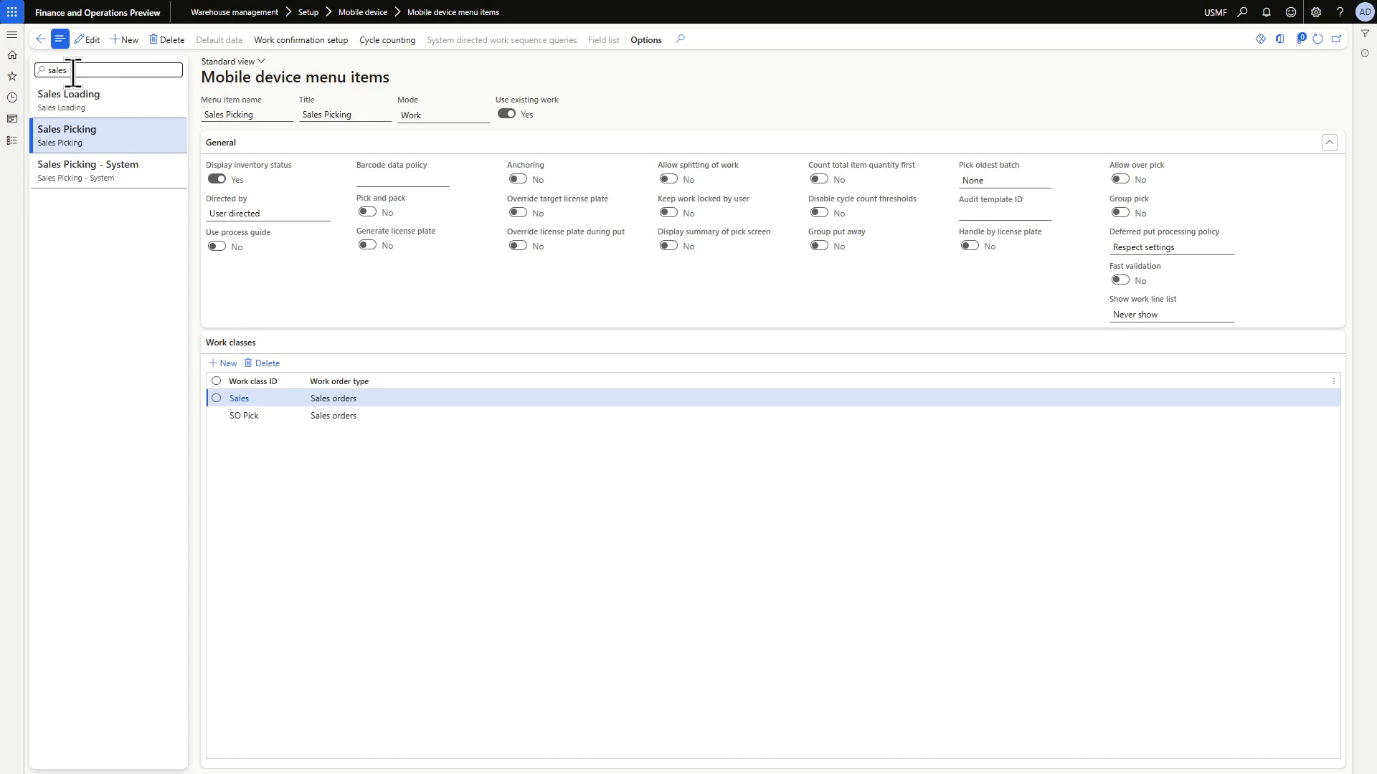
# Open the mobile device menus and check the Sales Picking item in the Outbound menu structure
pyautogui.click(11, 35)
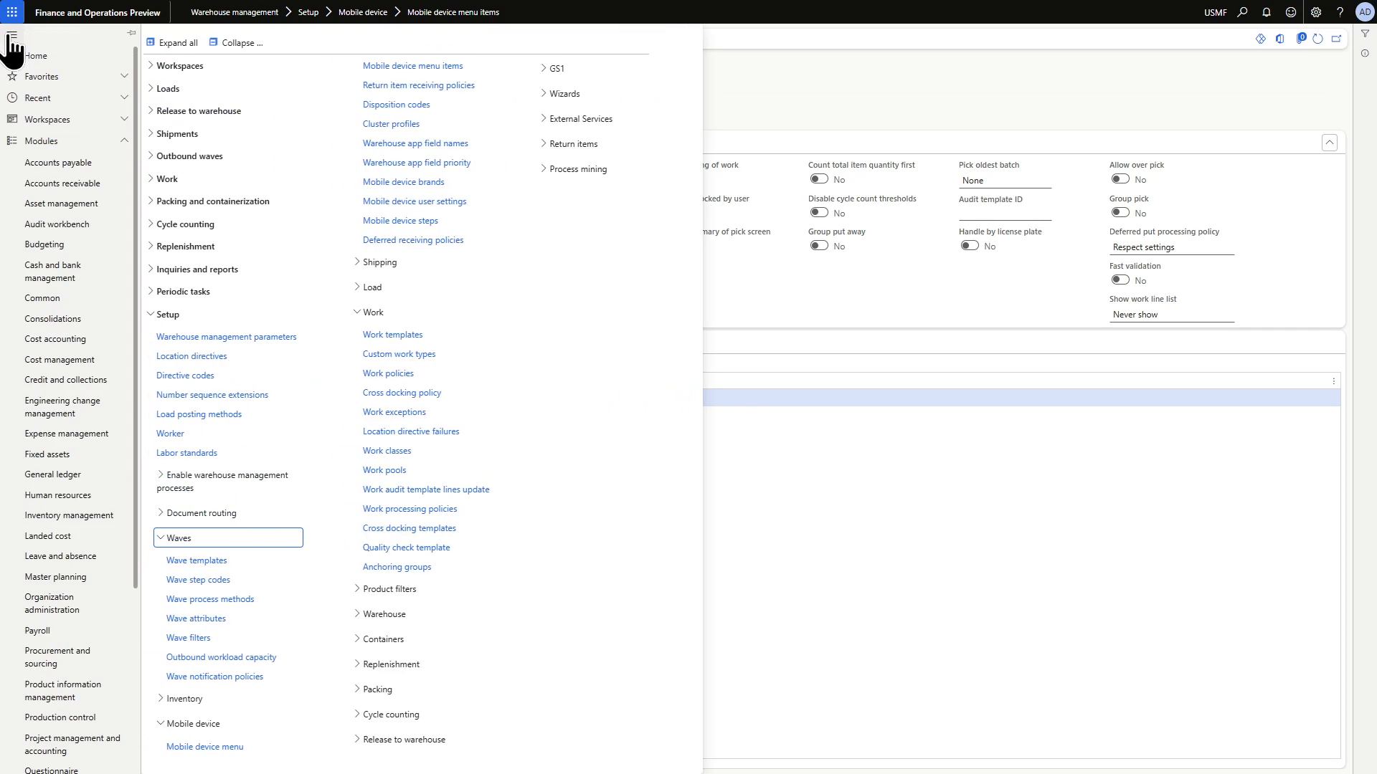
pyautogui.click(195, 748)
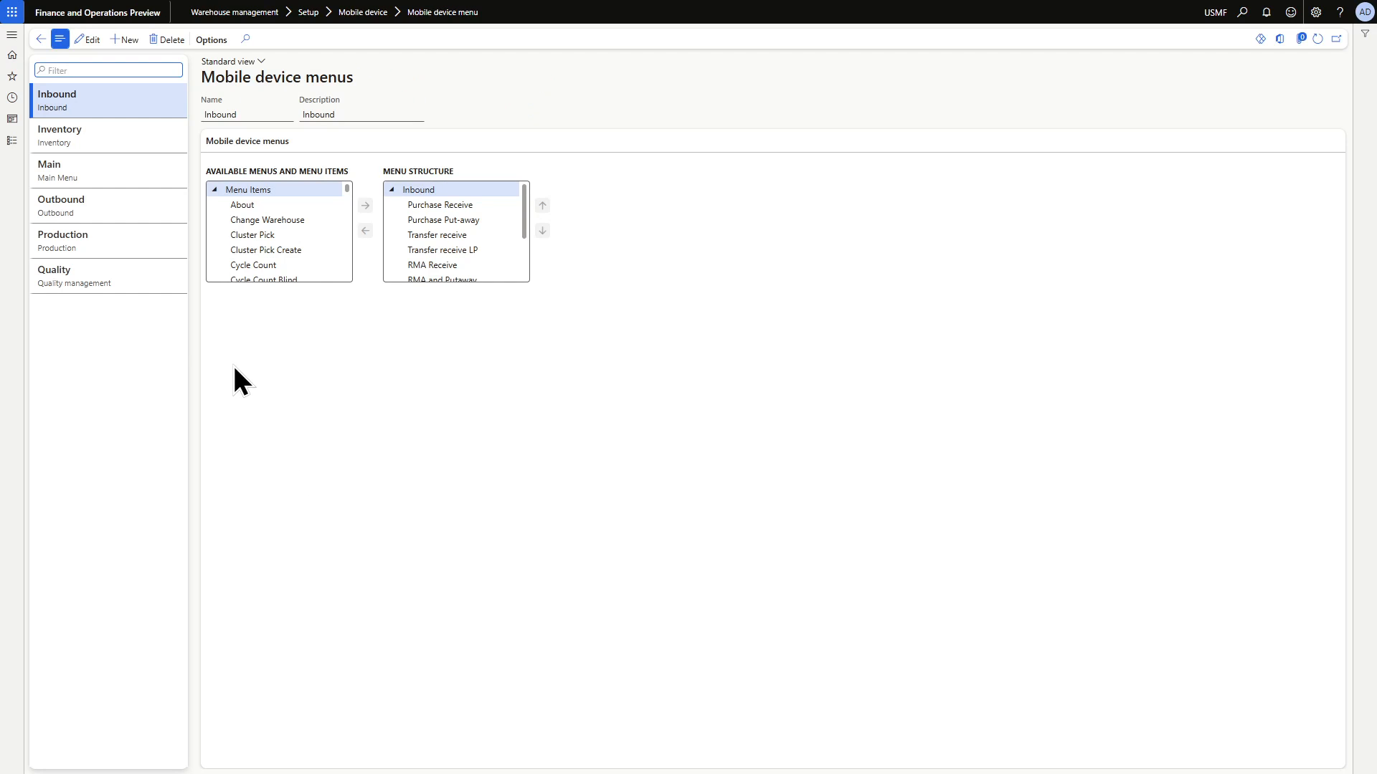
pyautogui.click(66, 206)
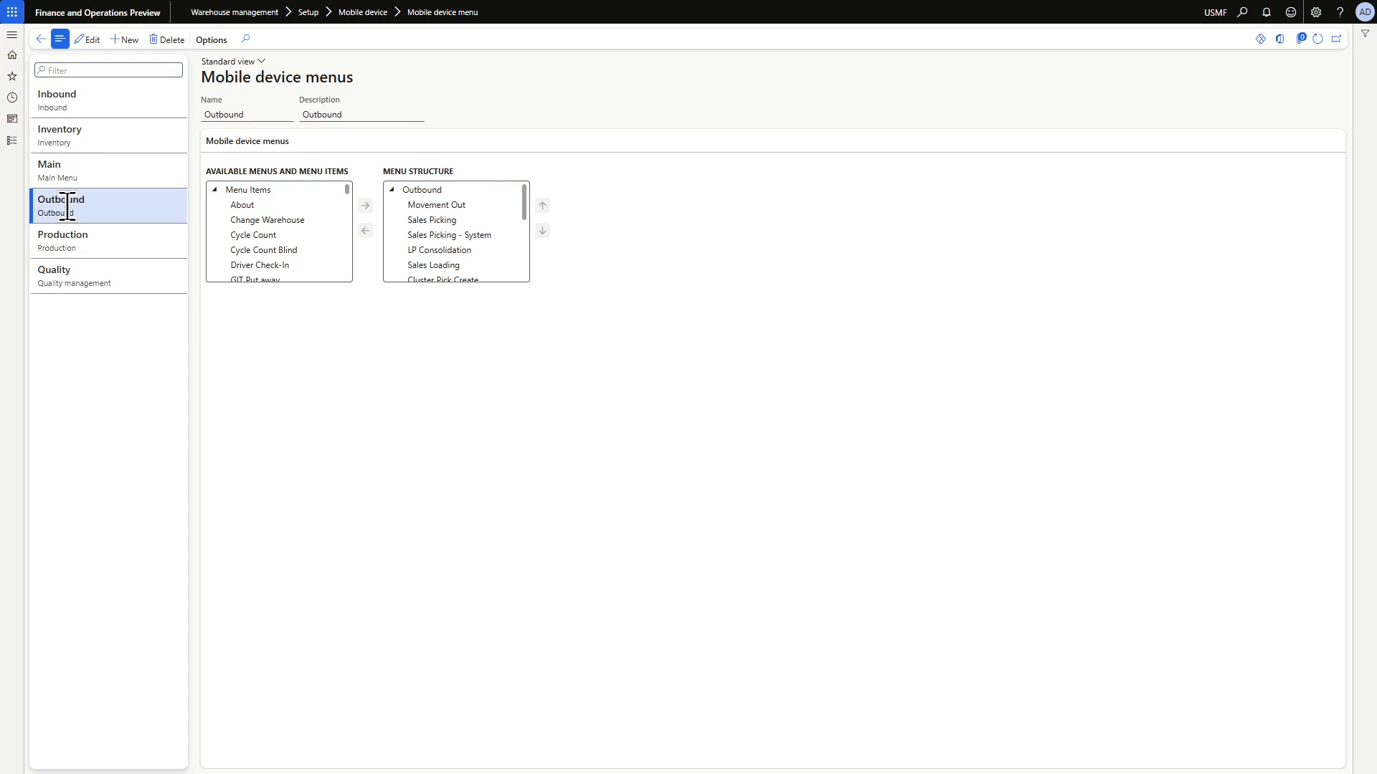
pyautogui.click(438, 220)
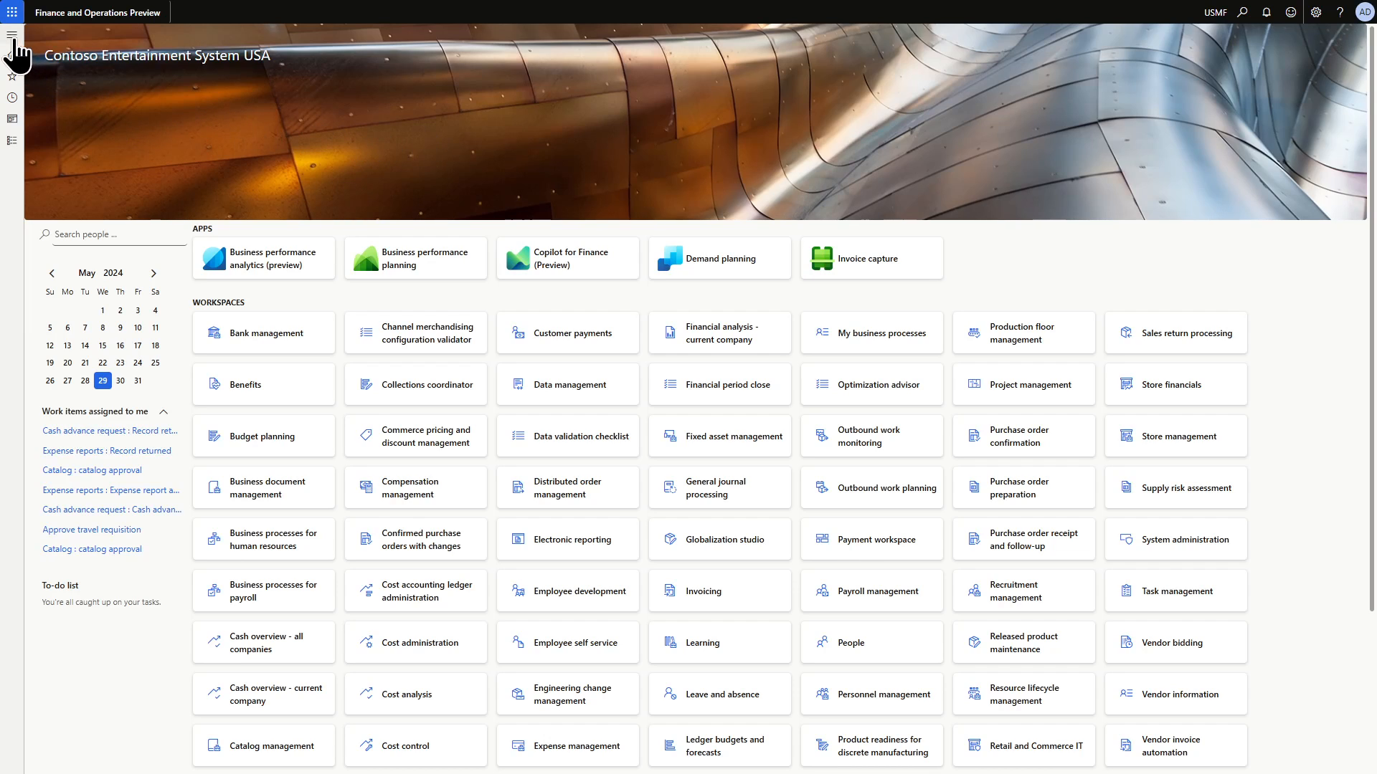
# Open the list of all sales orders in the Sales and marketing module
pyautogui.click(12, 34)
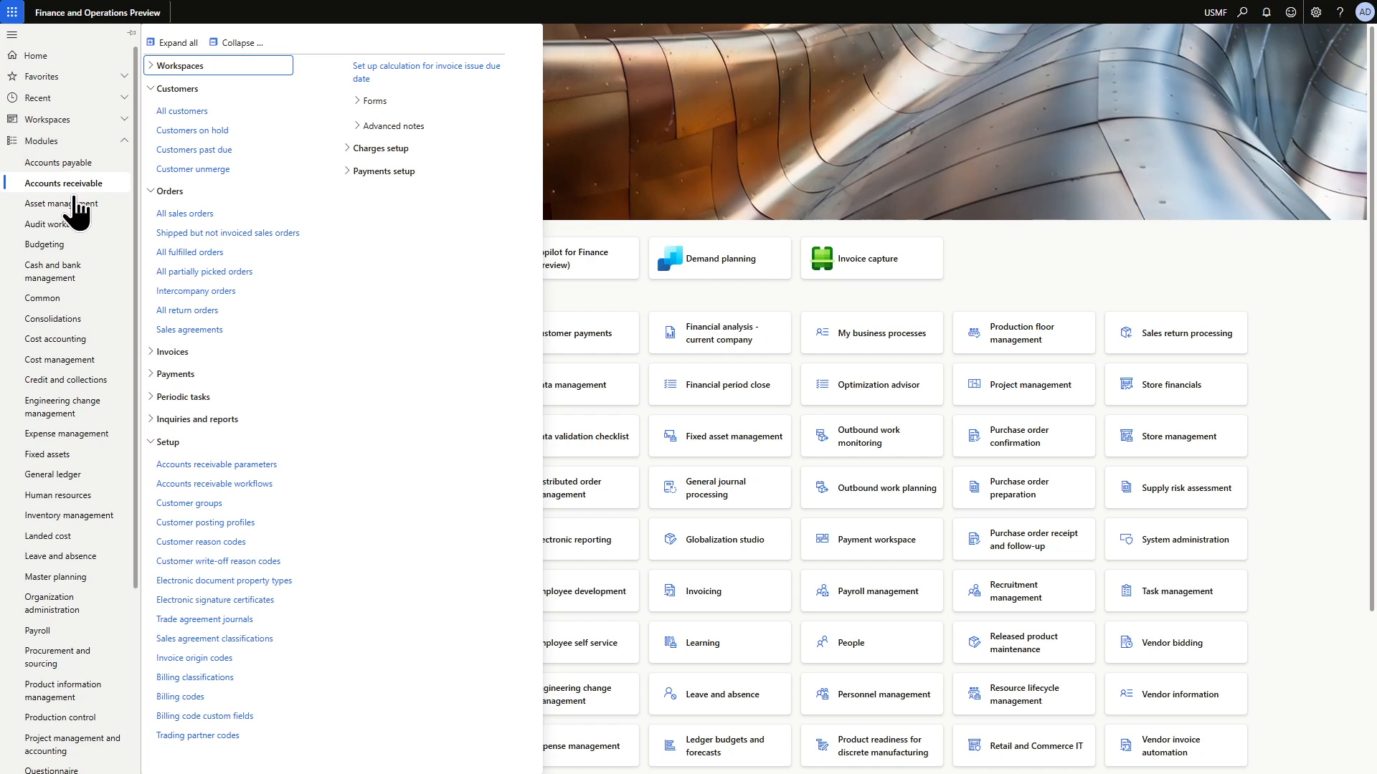
pyautogui.scroll(-3, 71, 287)
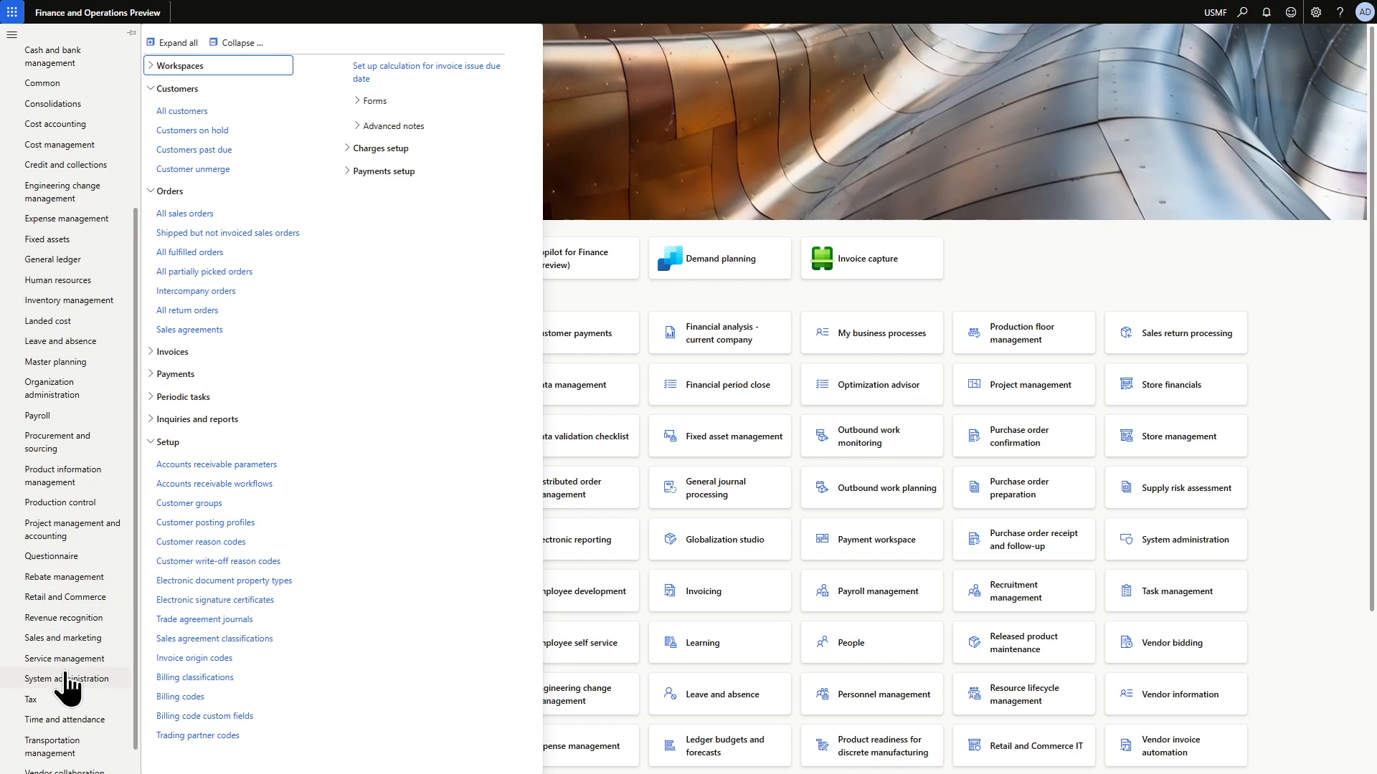
pyautogui.click(72, 638)
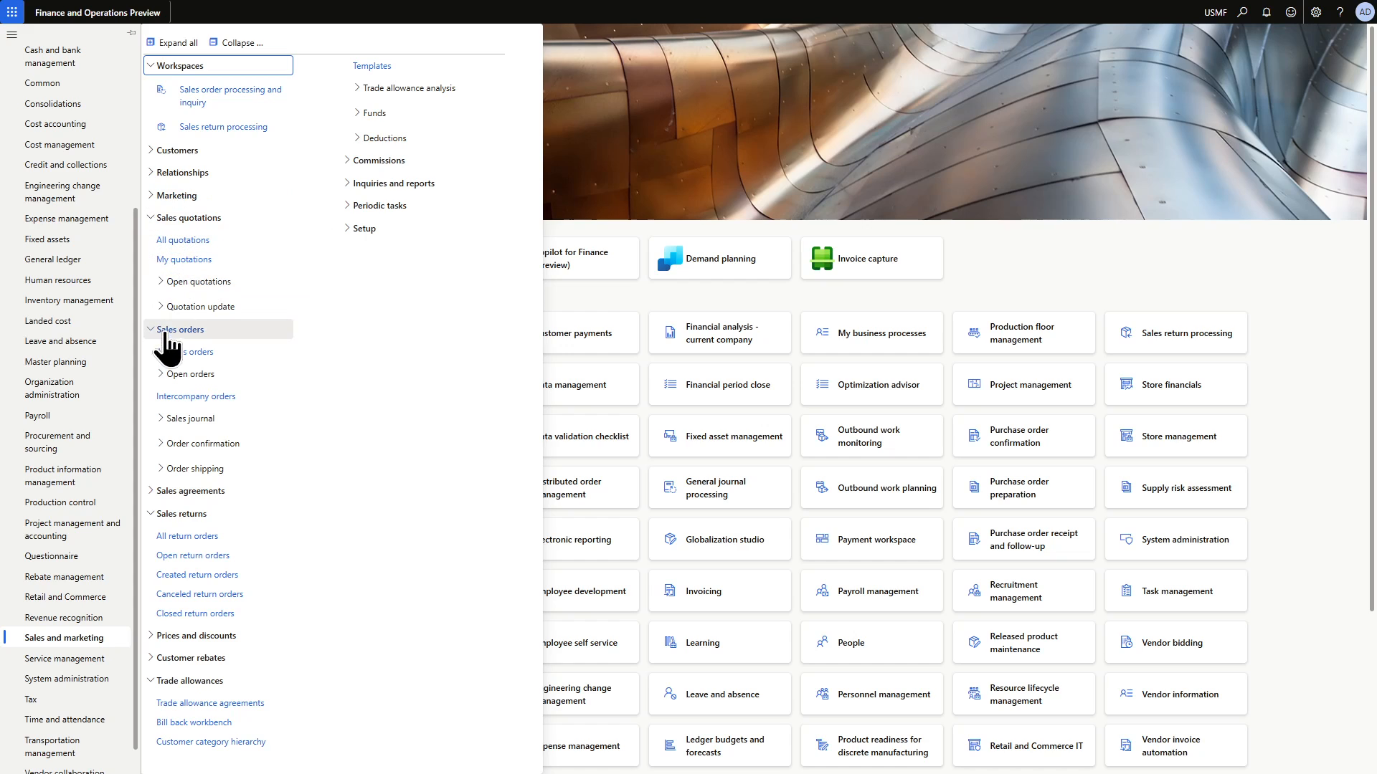
pyautogui.click(174, 351)
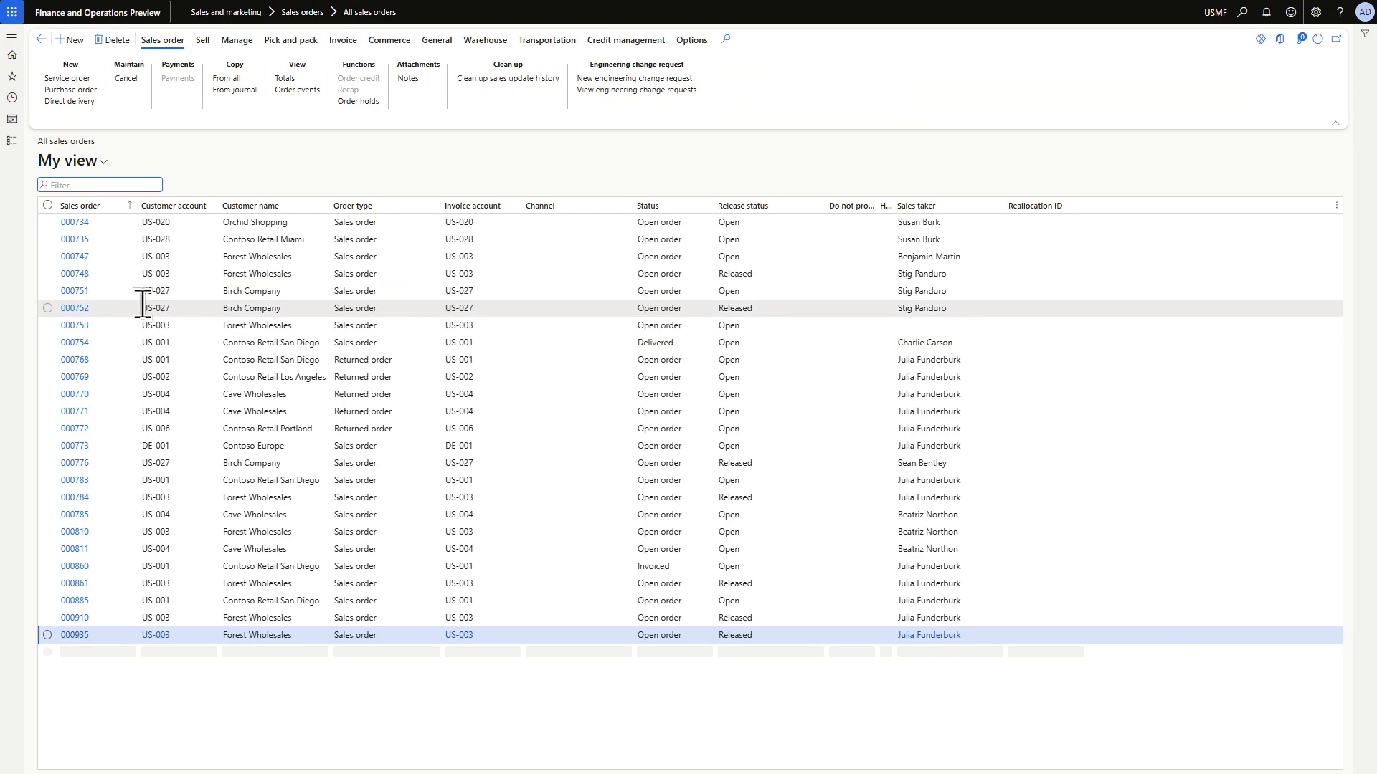
# Create a new sales order for the customer Forest Wholesales
pyautogui.click(64, 39)
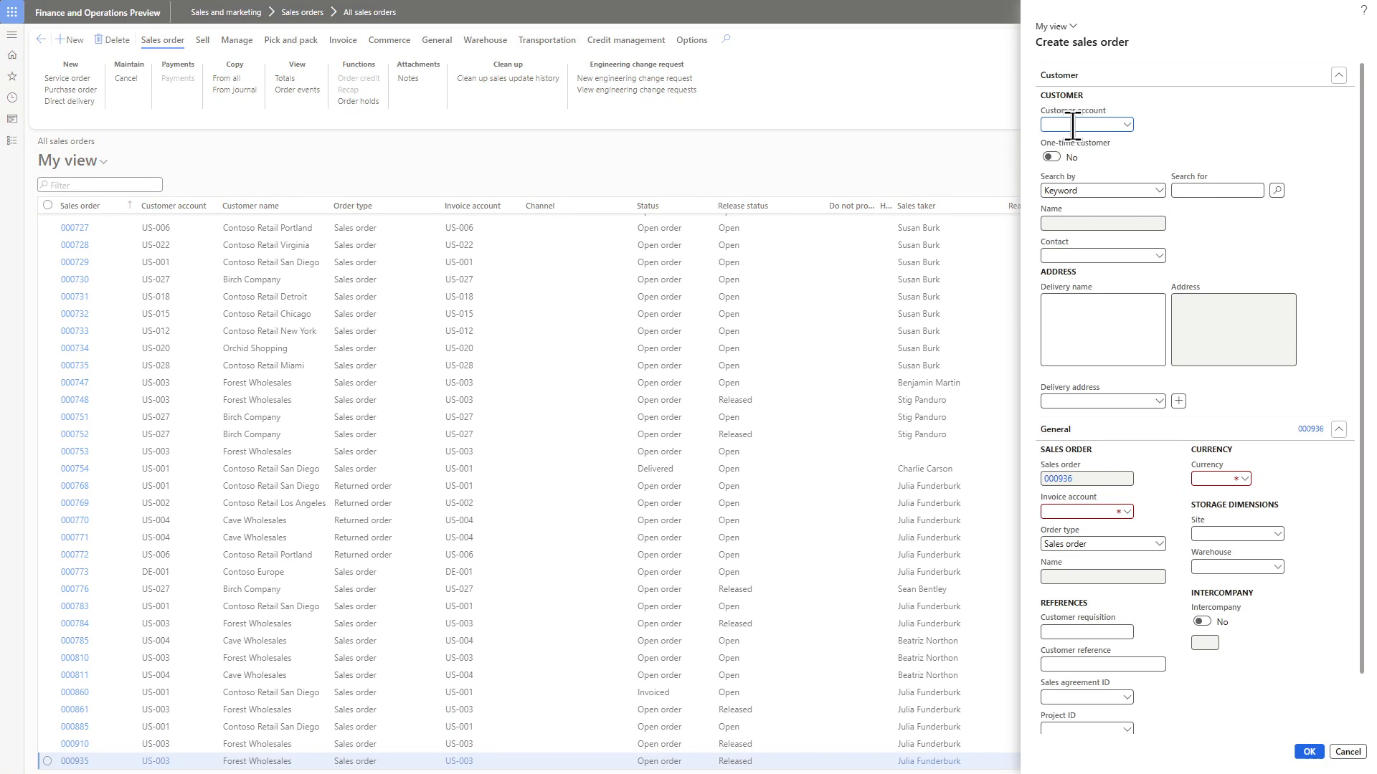
pyautogui.write('us-')
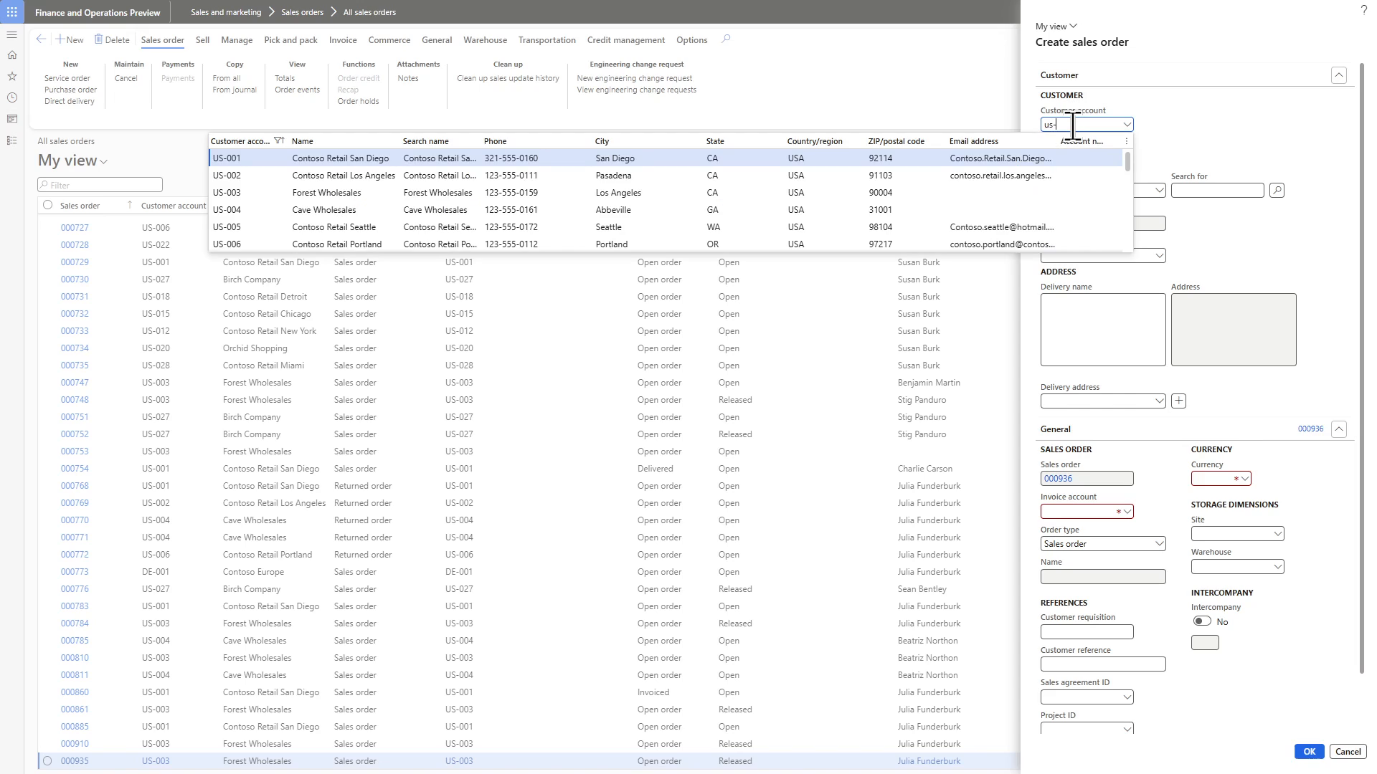
pyautogui.click(245, 194)
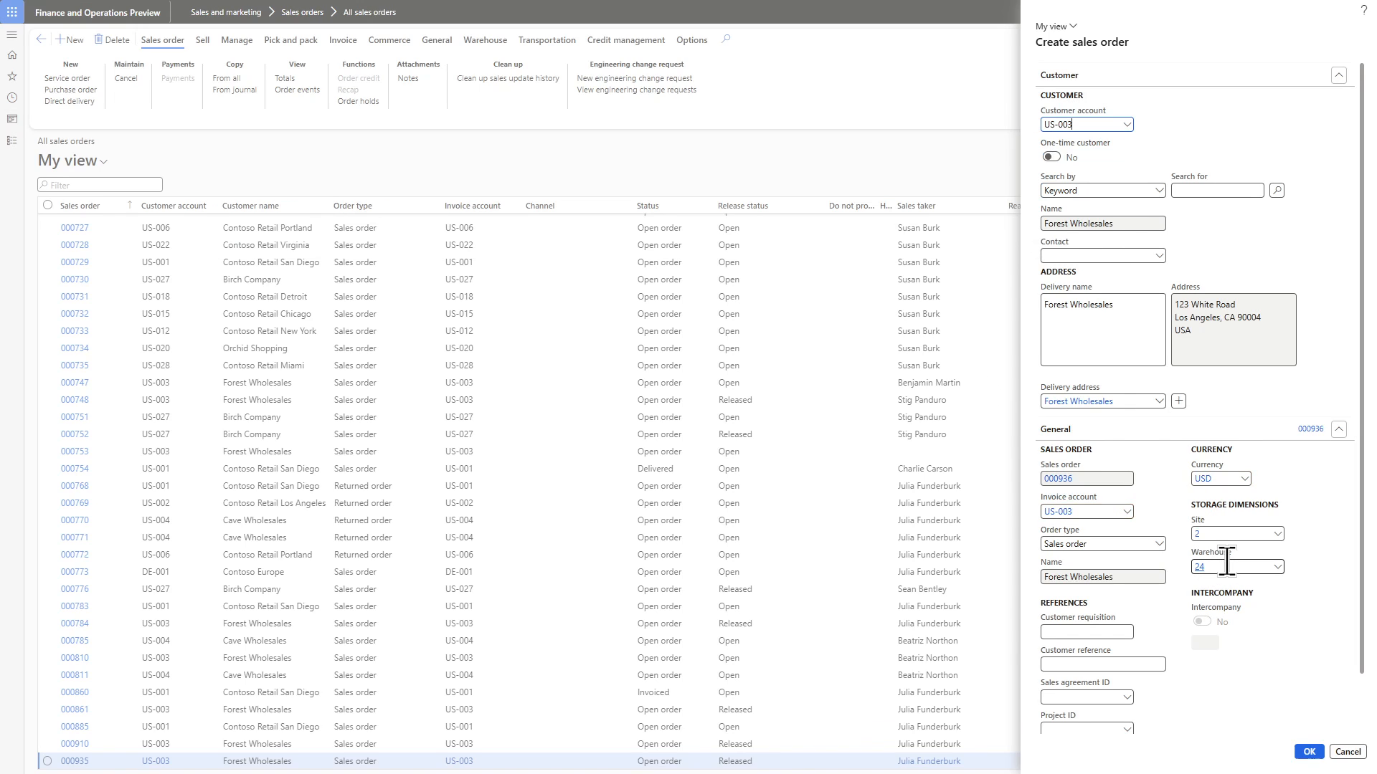
pyautogui.click(1311, 754)
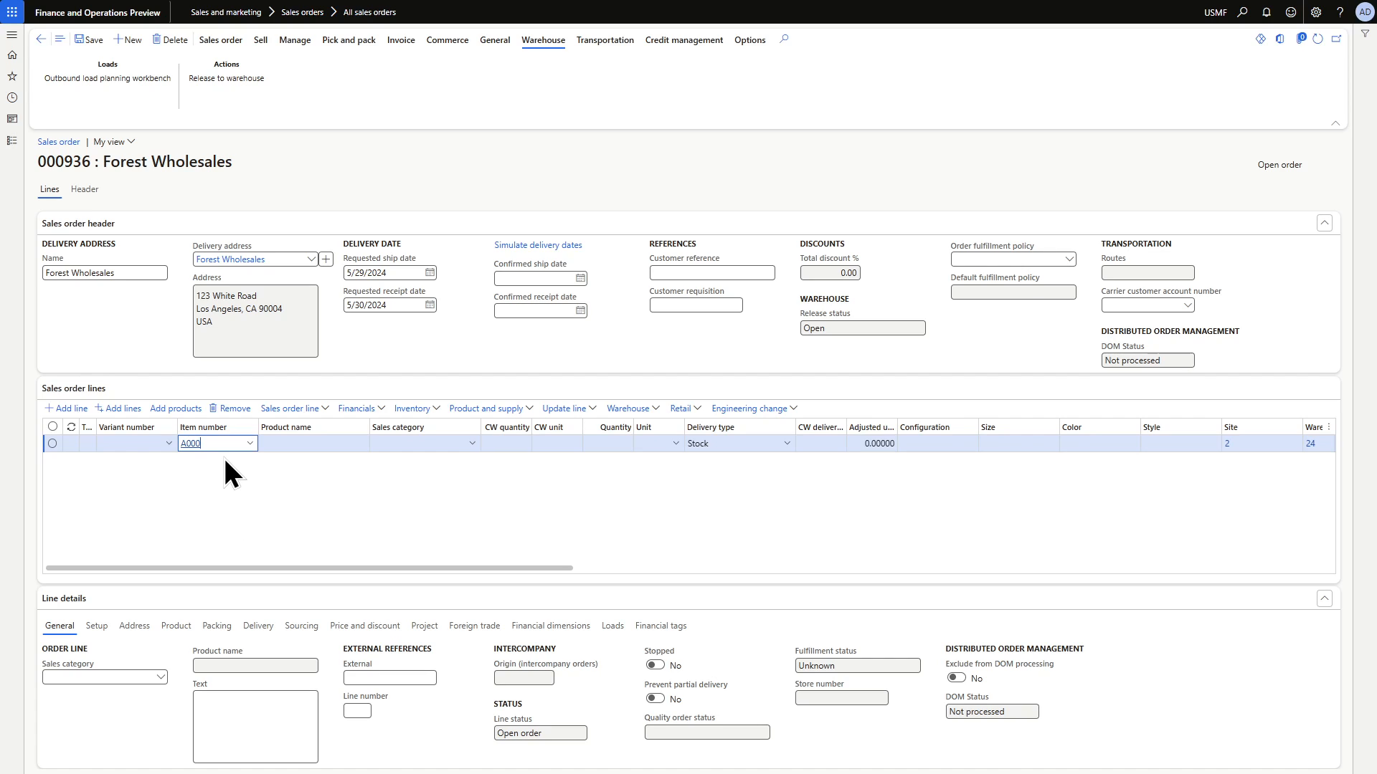
# Fill the order line with item A0001, quantity 10 and unit price 50, and save the sales order
pyautogui.press('Tab')
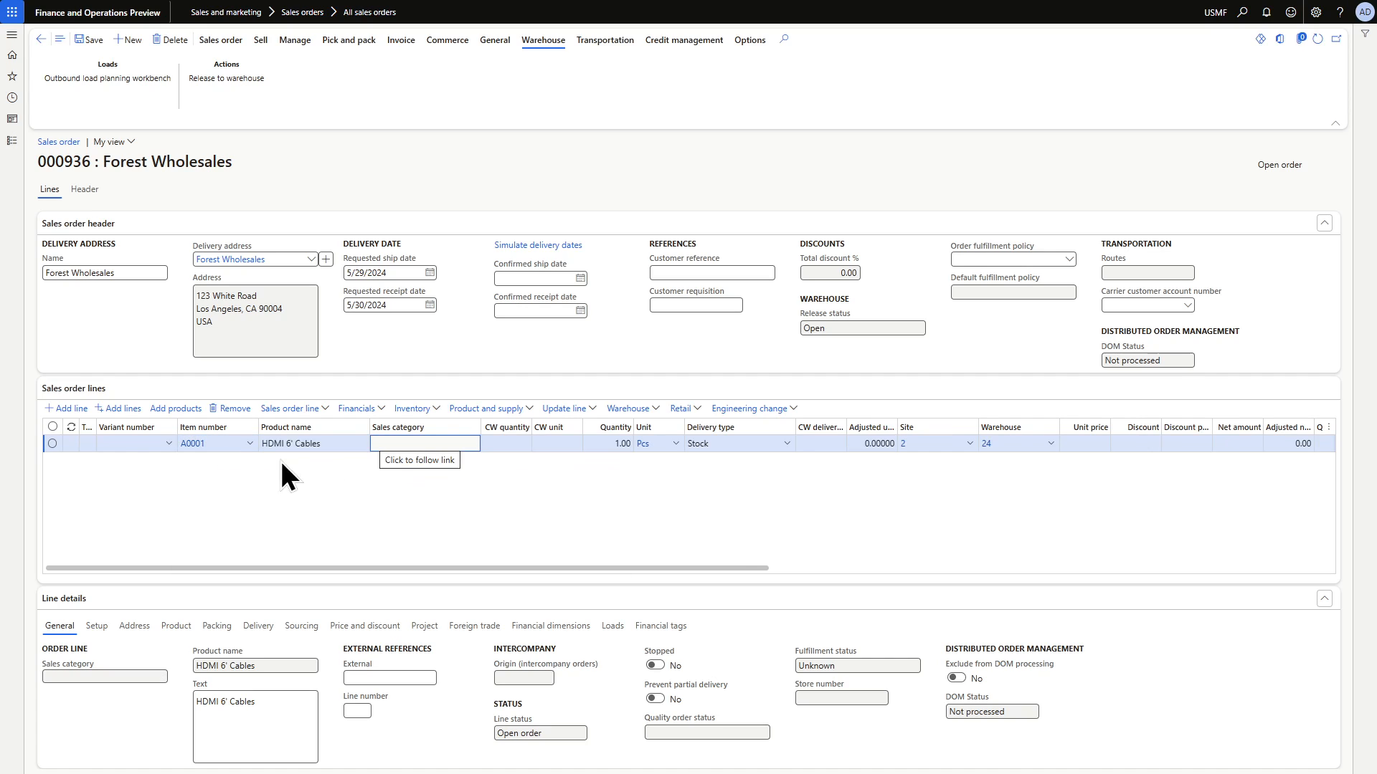
pyautogui.click(607, 444)
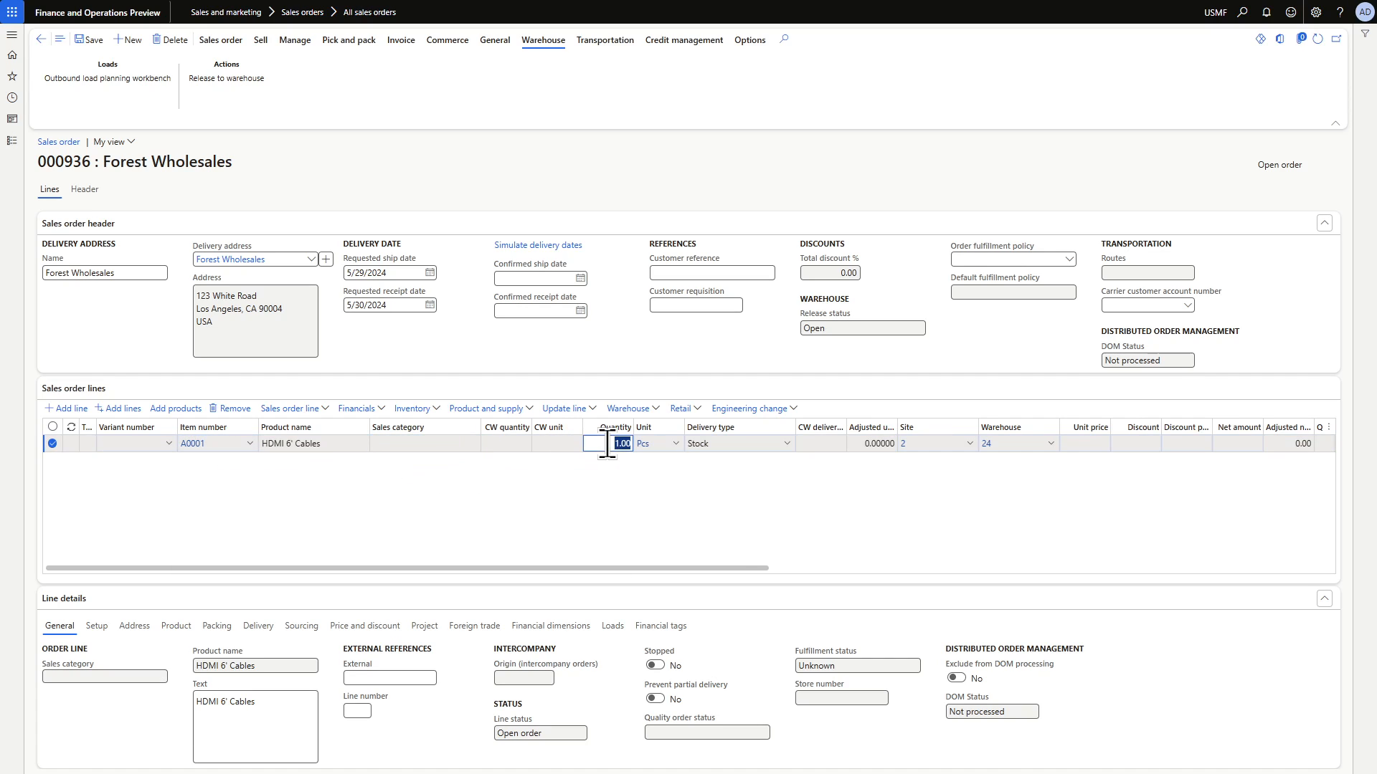
pyautogui.write('10')
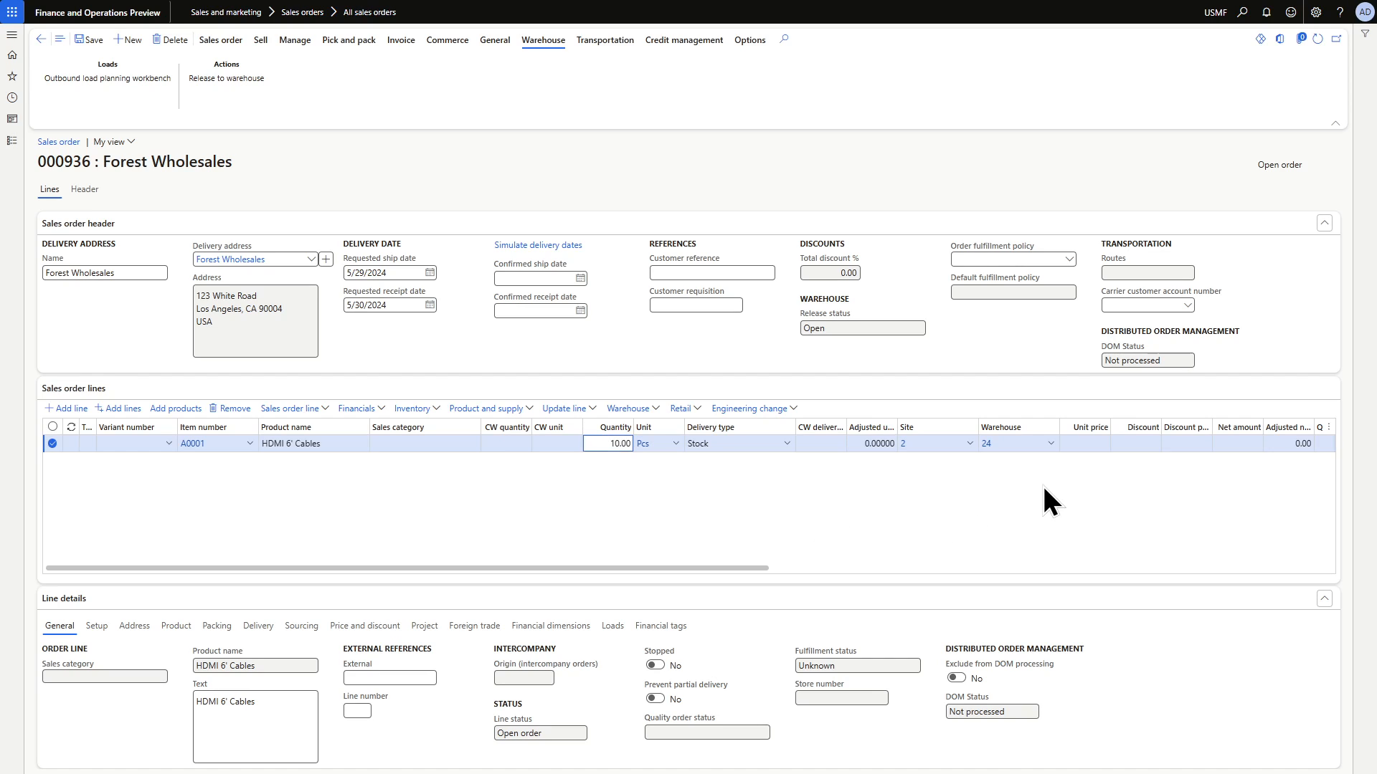
pyautogui.click(1089, 444)
pyautogui.write('50')
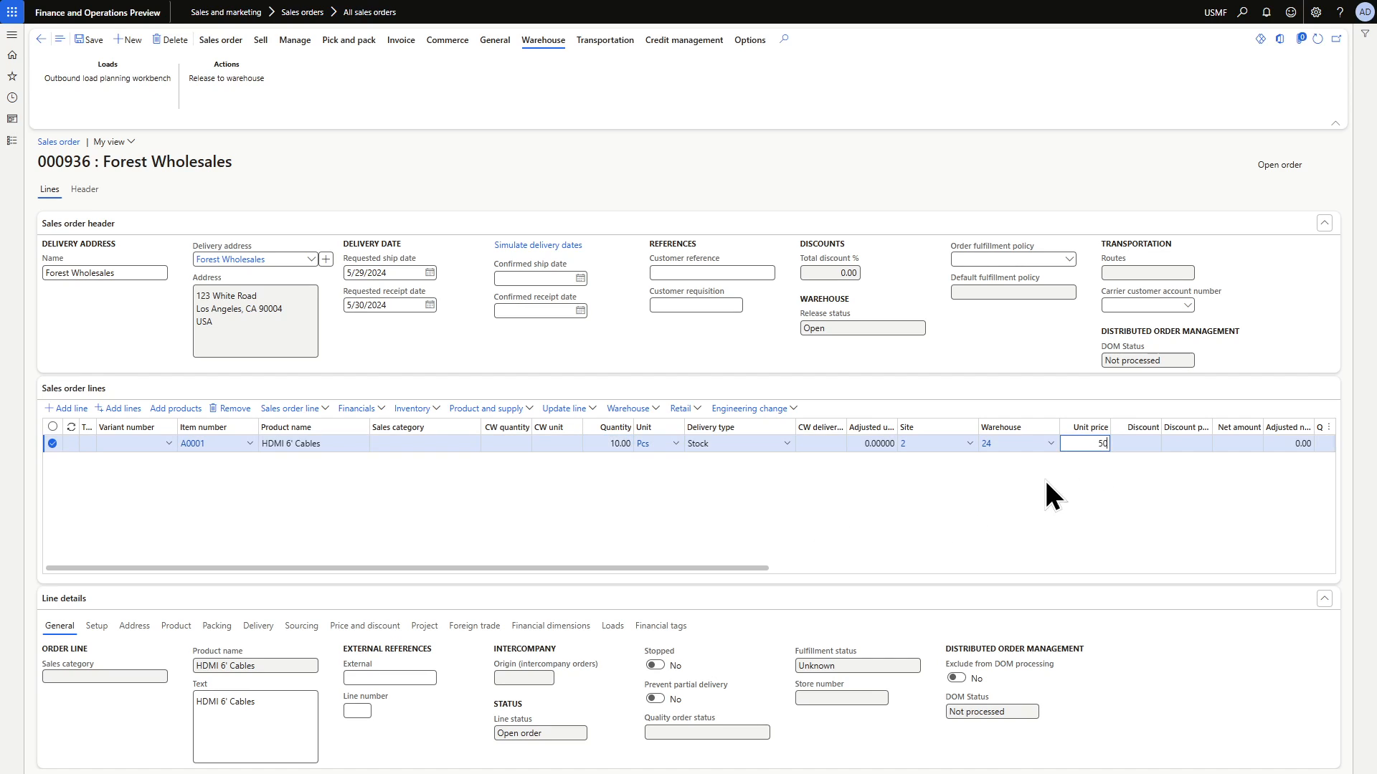
pyautogui.click(89, 42)
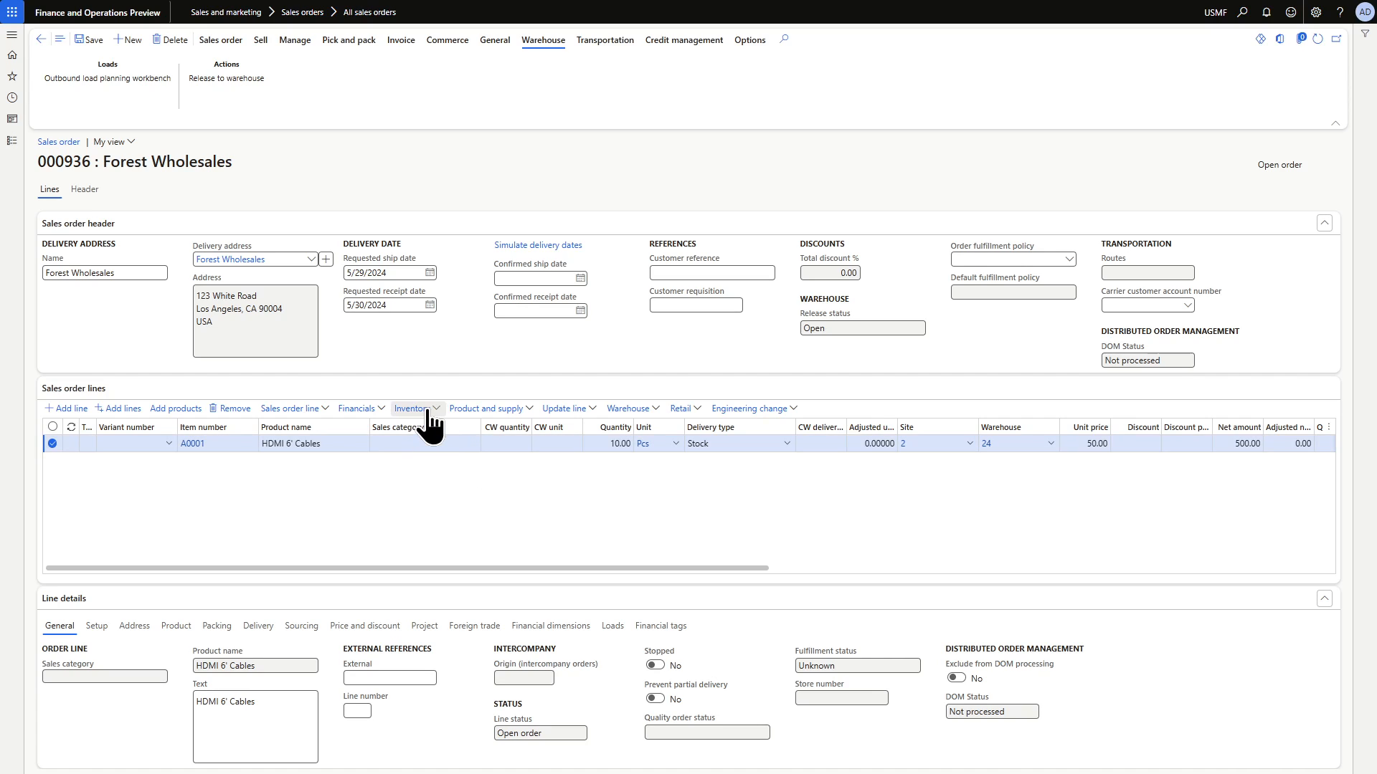
# Reserve the lot for the A0001 order line in its inventory reservation and return to the sales order
pyautogui.click(428, 412)
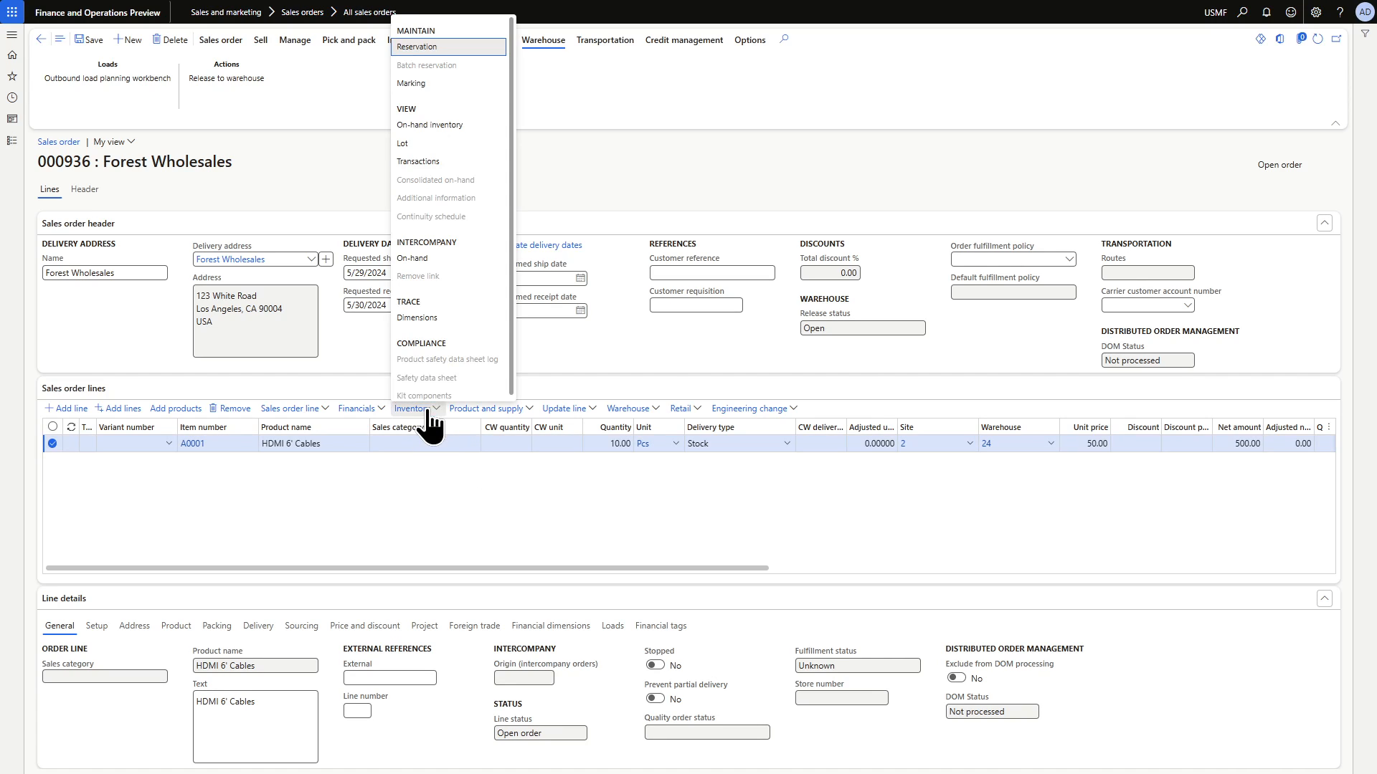
pyautogui.click(413, 46)
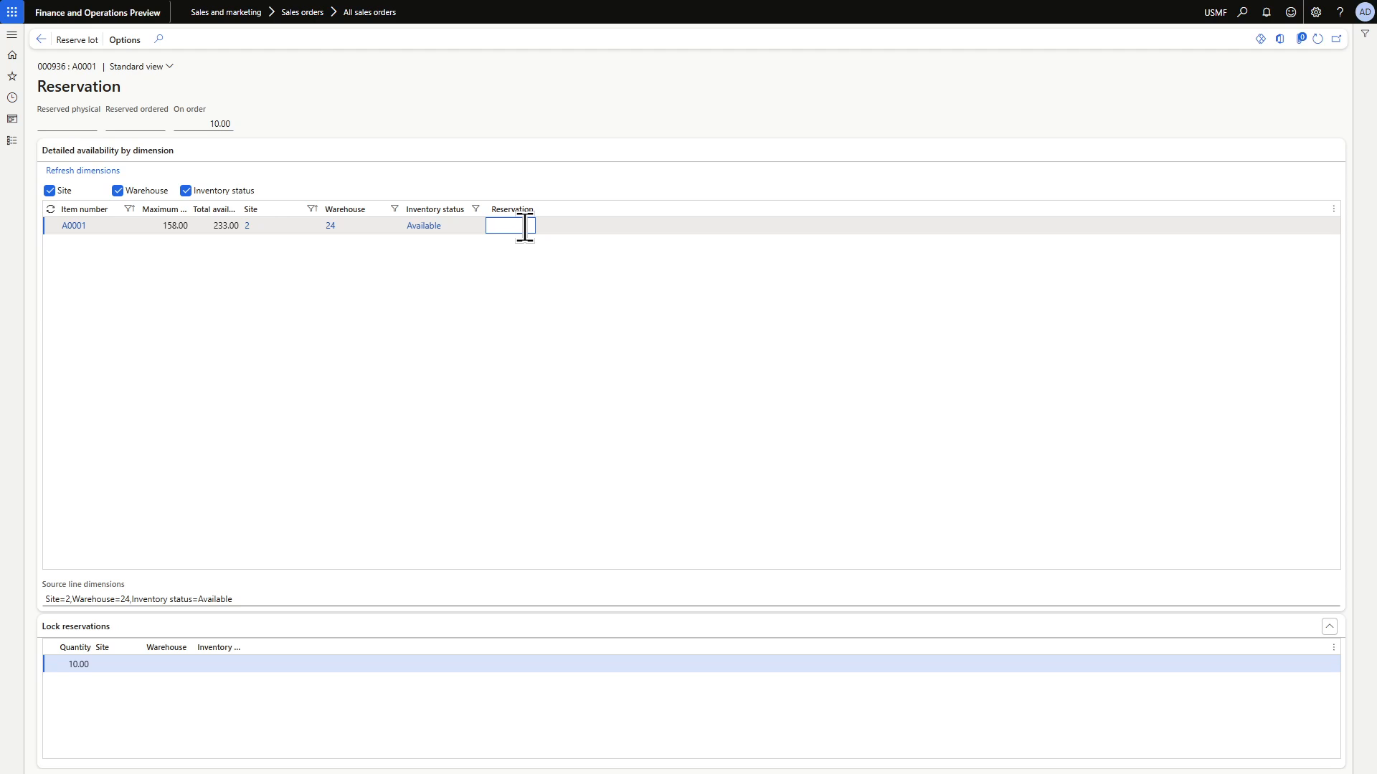
pyautogui.click(71, 40)
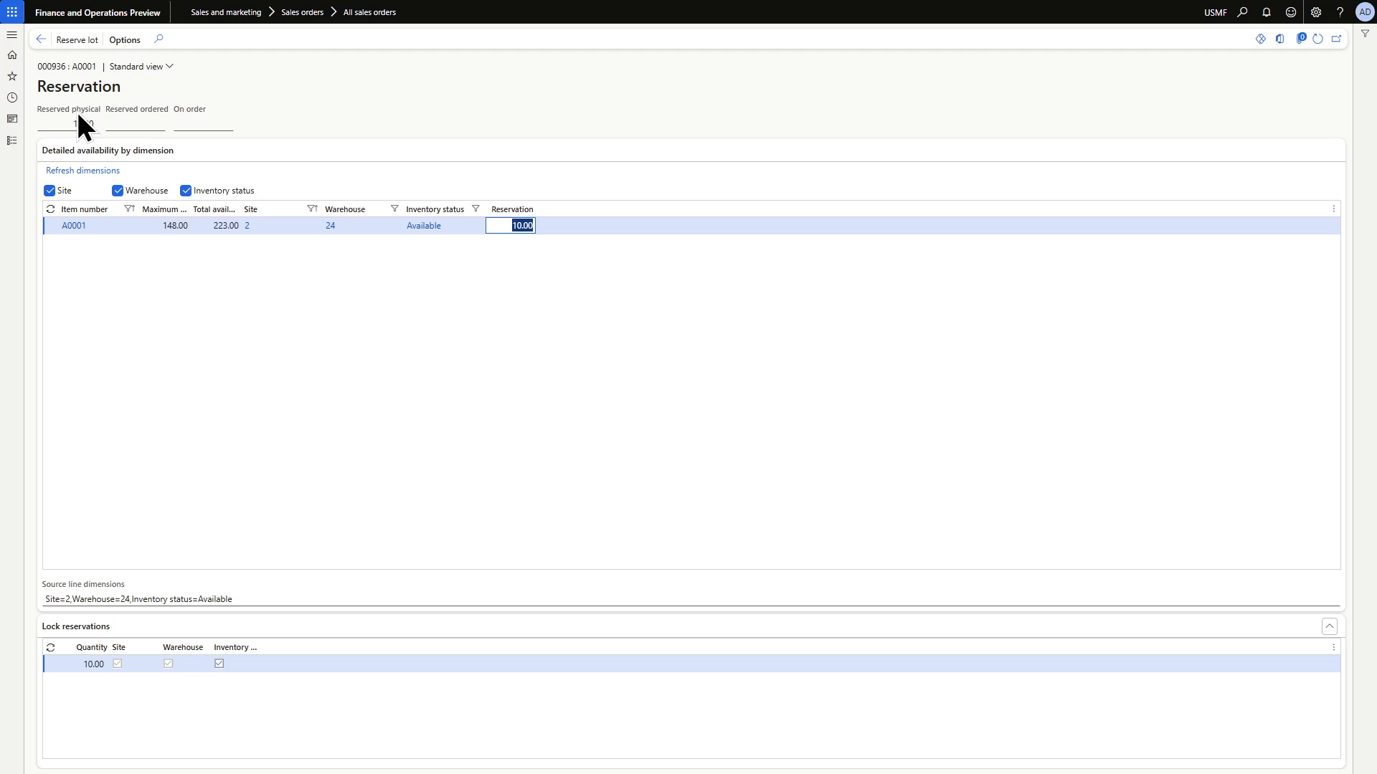
pyautogui.click(37, 40)
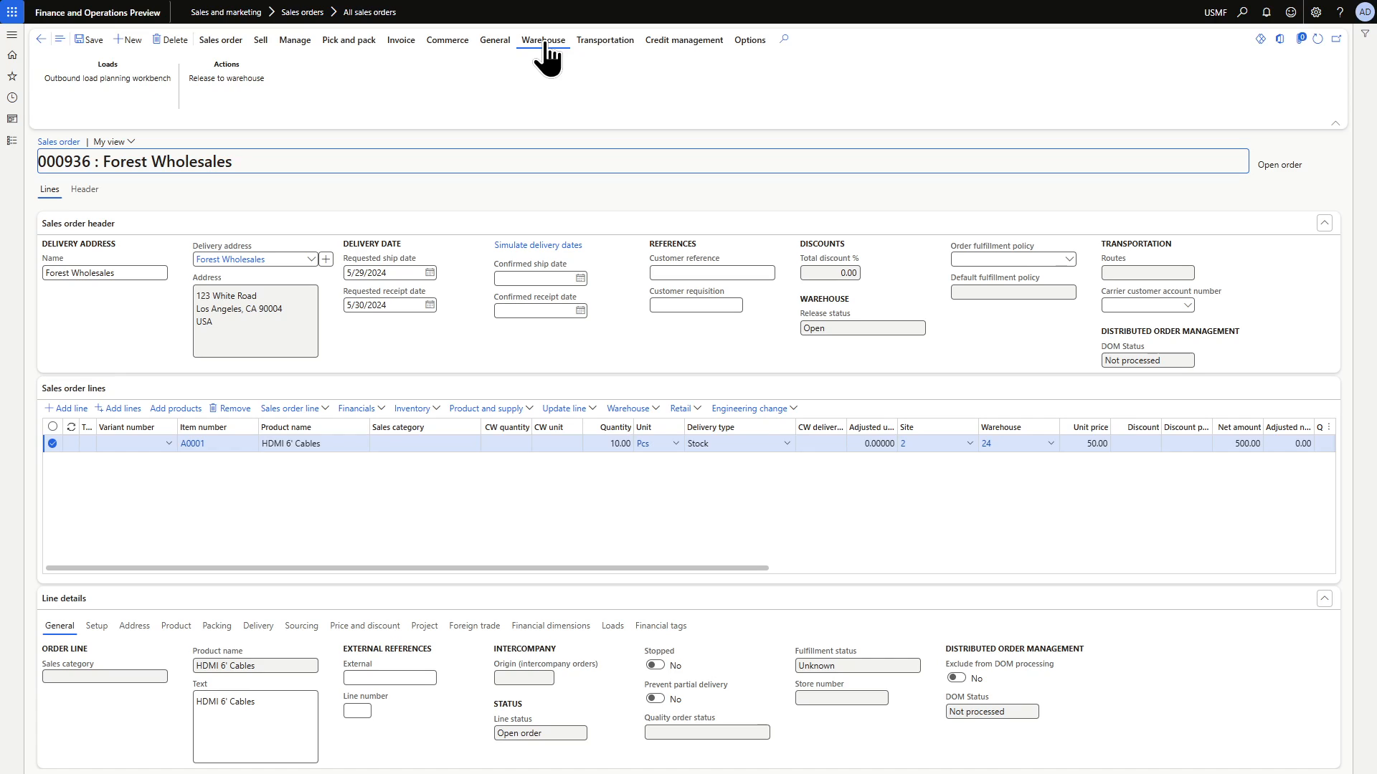
# Release the sales order to the warehouse and open the shipment details of its A0001 line
pyautogui.click(216, 79)
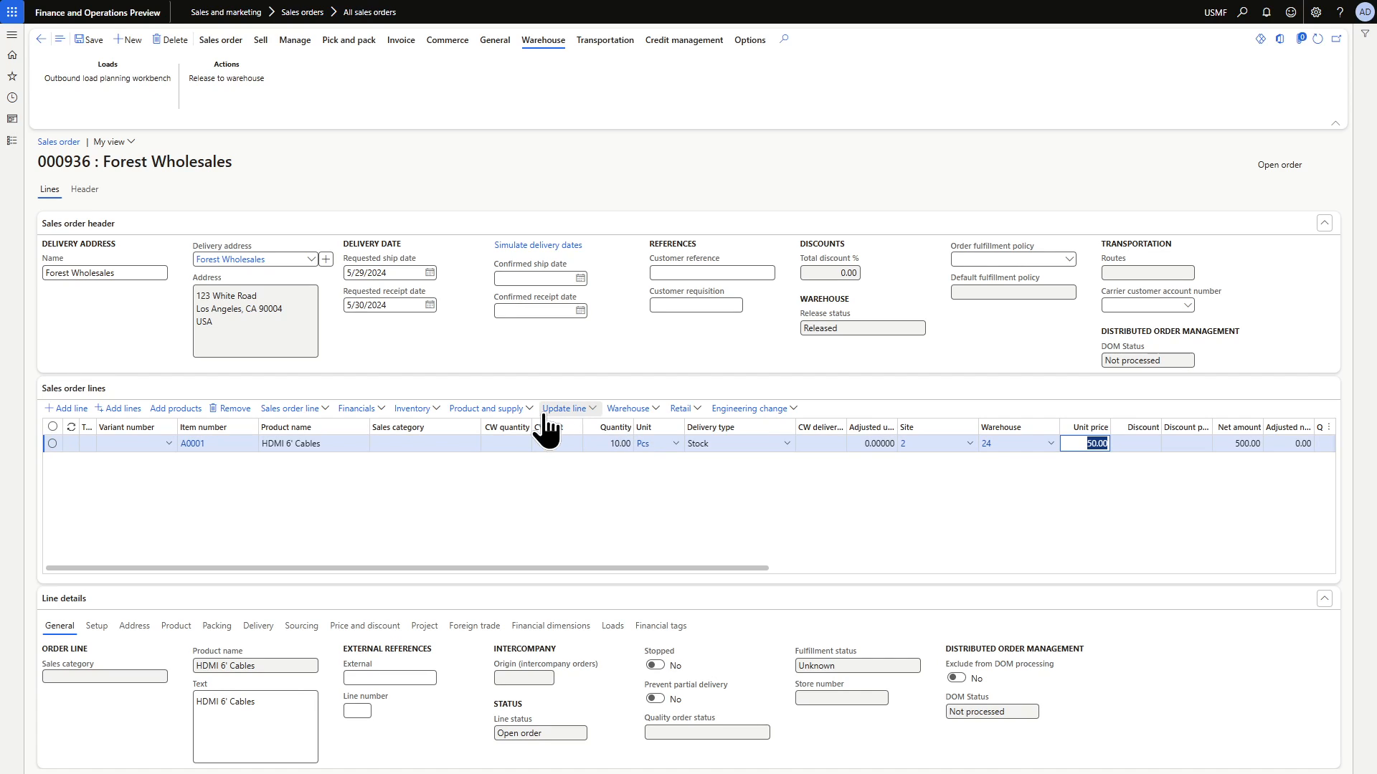
pyautogui.click(635, 409)
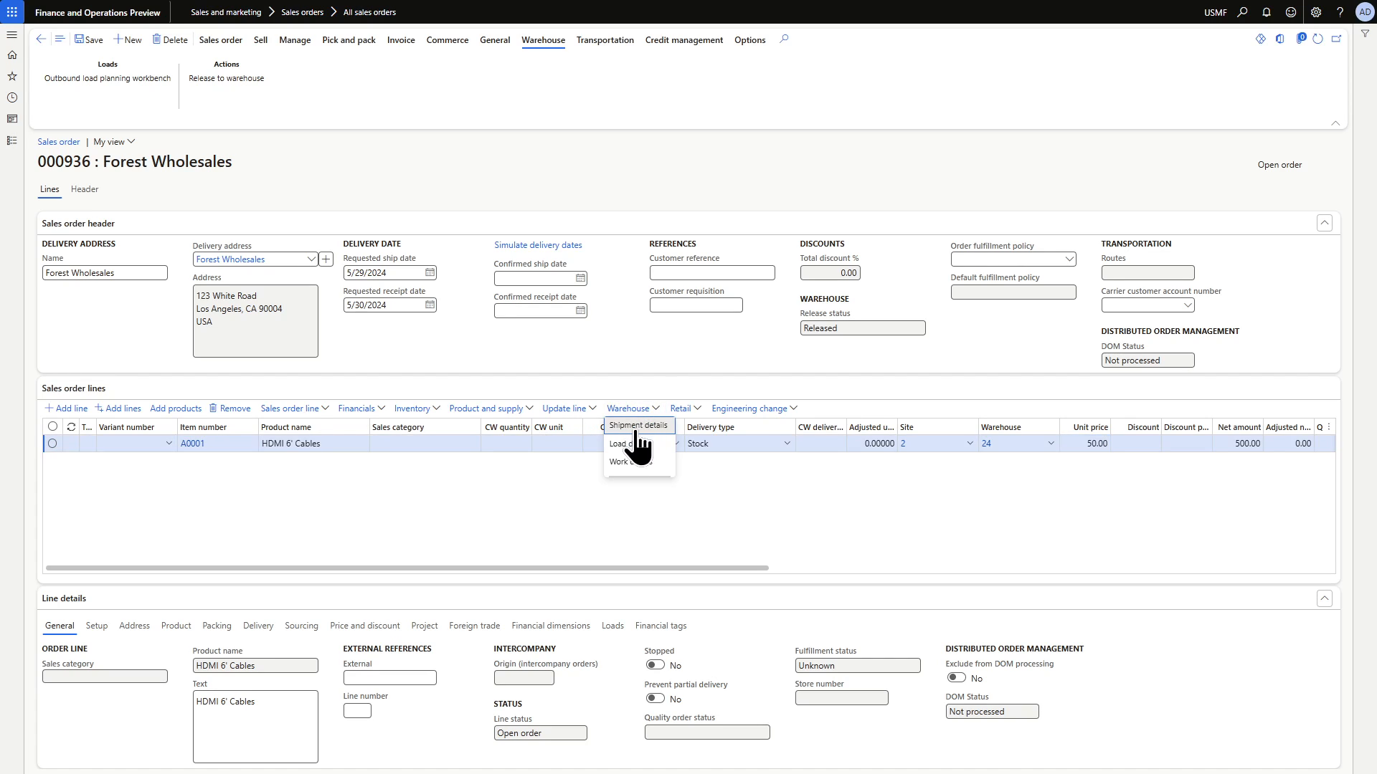
pyautogui.click(635, 443)
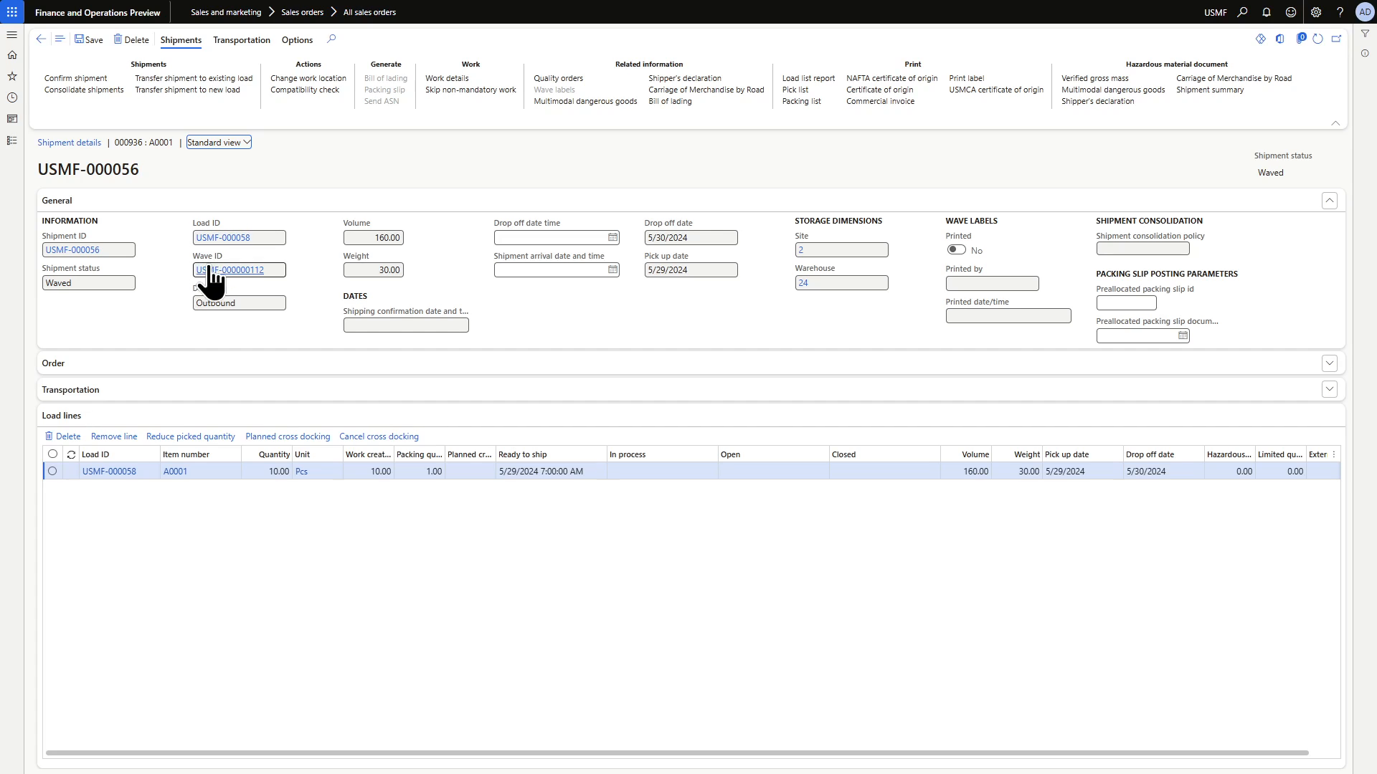
# Open the work details of the shipment and copy the work ID of the sales order work
pyautogui.click(446, 78)
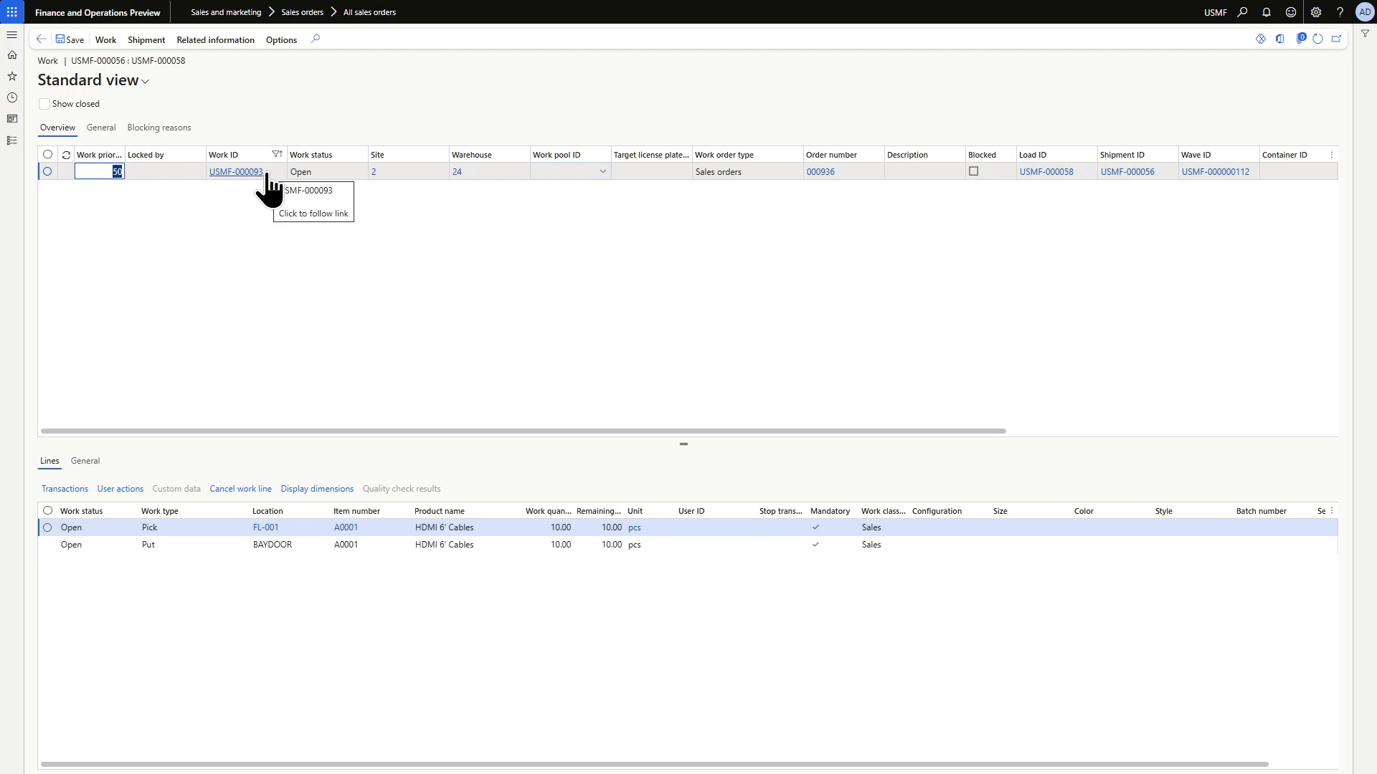
pyautogui.doubleClick(238, 173)
pyautogui.moveTo(239, 173); pyautogui.dragTo(211, 170)
pyautogui.rightClick(218, 172)
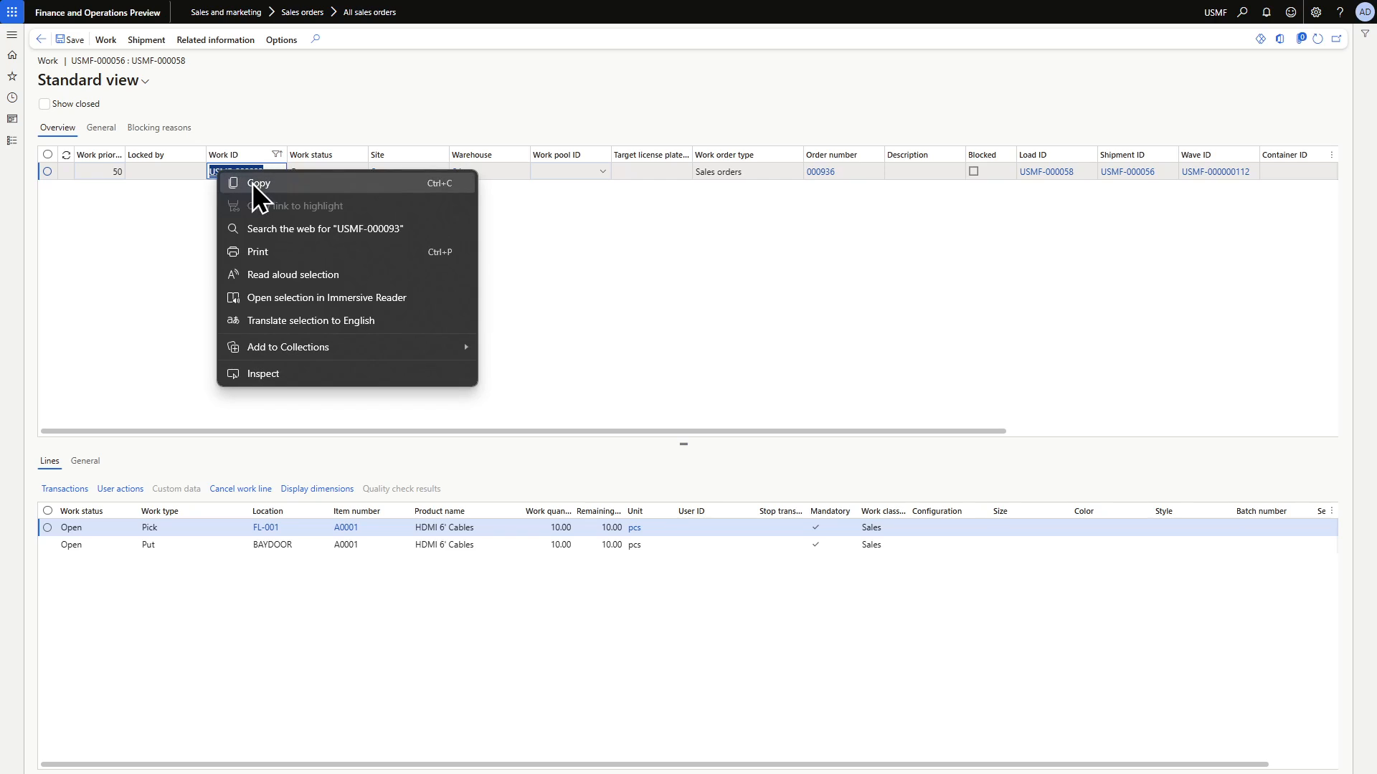
pyautogui.click(257, 182)
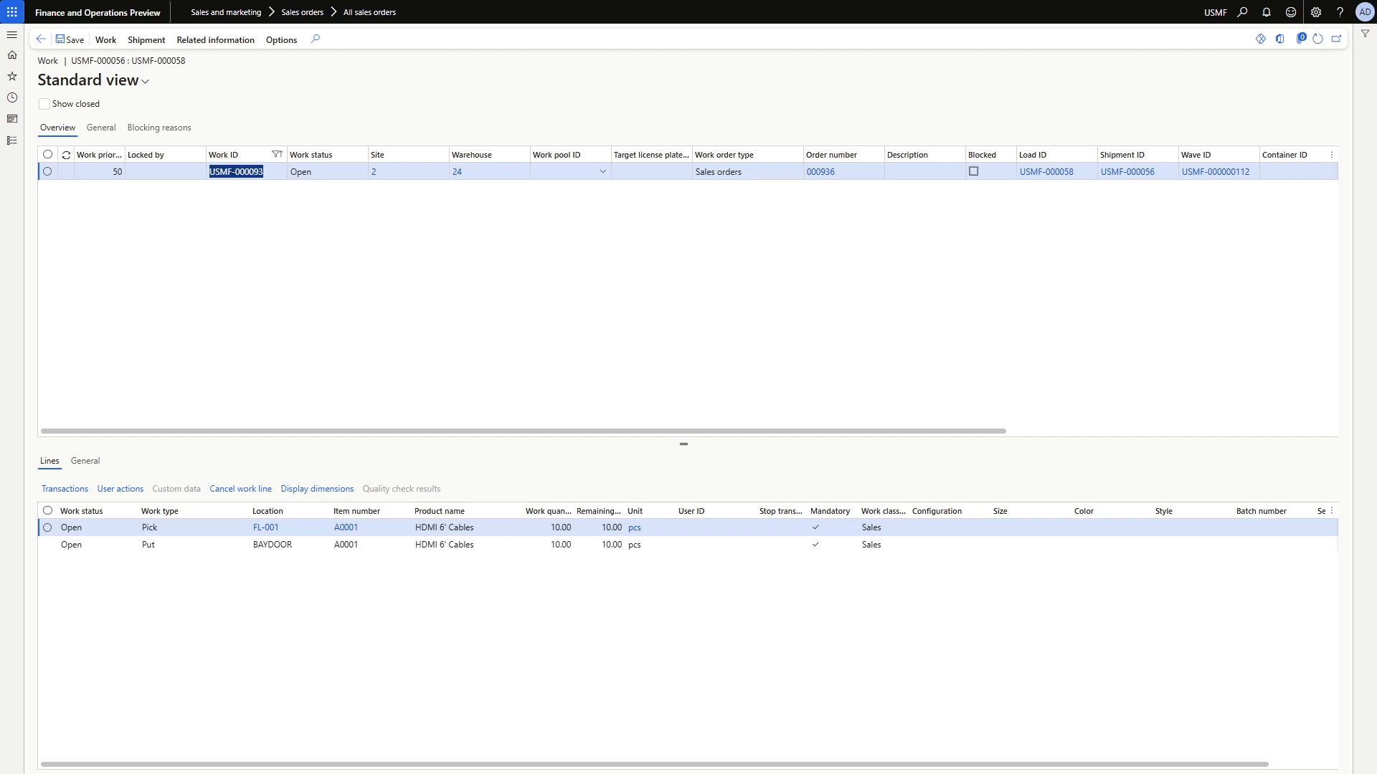
# Switch to the Warehouse Management app and sign in with user ID 24 and the account password
pyautogui.moveTo(516, 88); pyautogui.dragTo(692, 87)
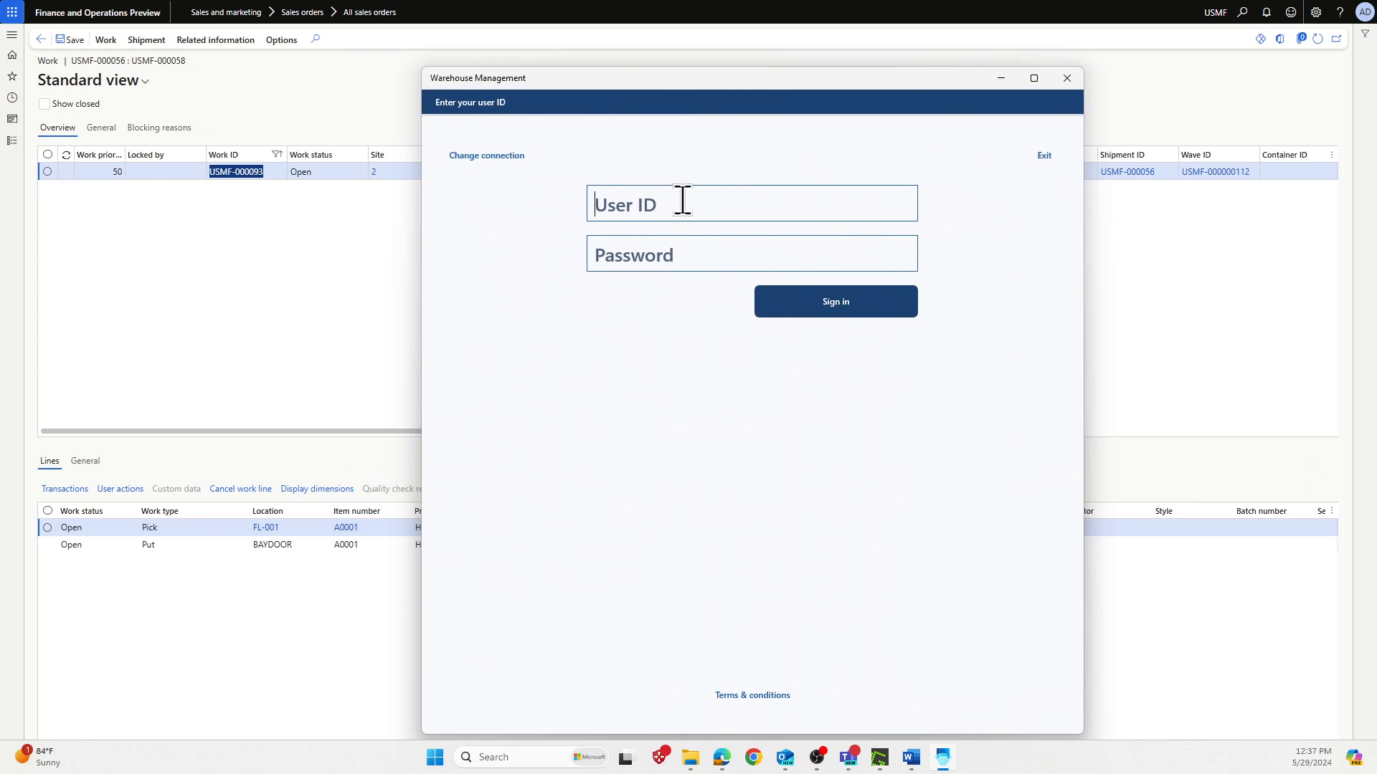
pyautogui.write('24')
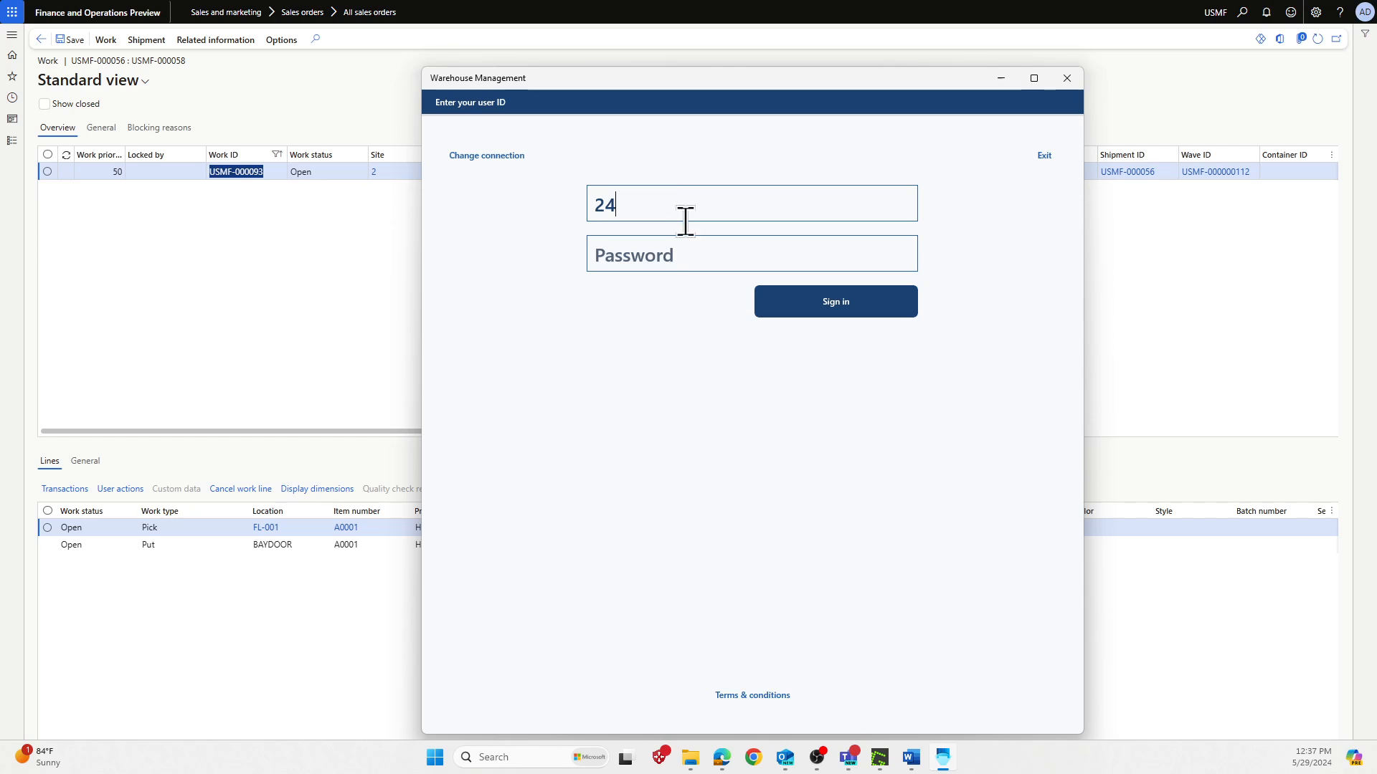
pyautogui.click(667, 252)
pyautogui.write('1')
pyautogui.click(797, 301)
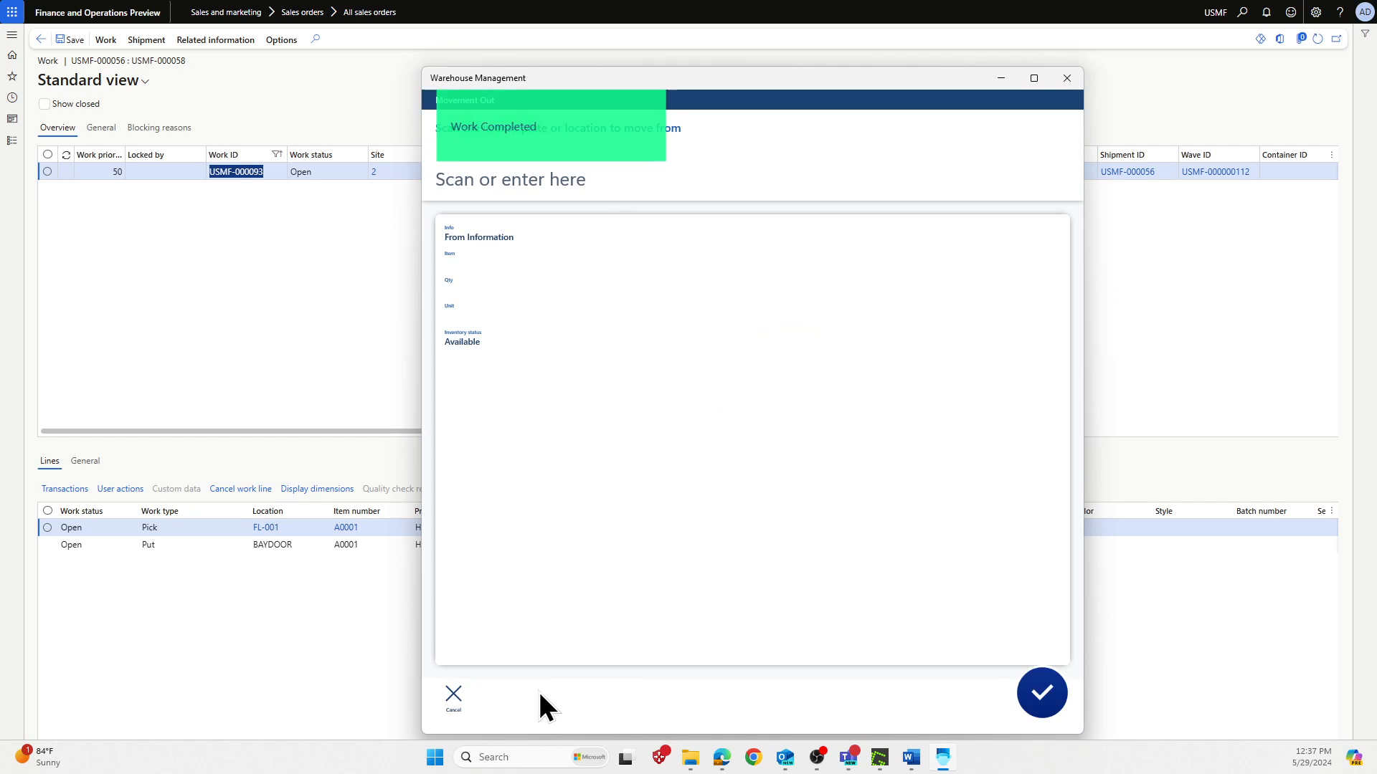
# Leave the open Movement Out task and start outbound Sales Picking with the copied work ID
pyautogui.click(443, 709)
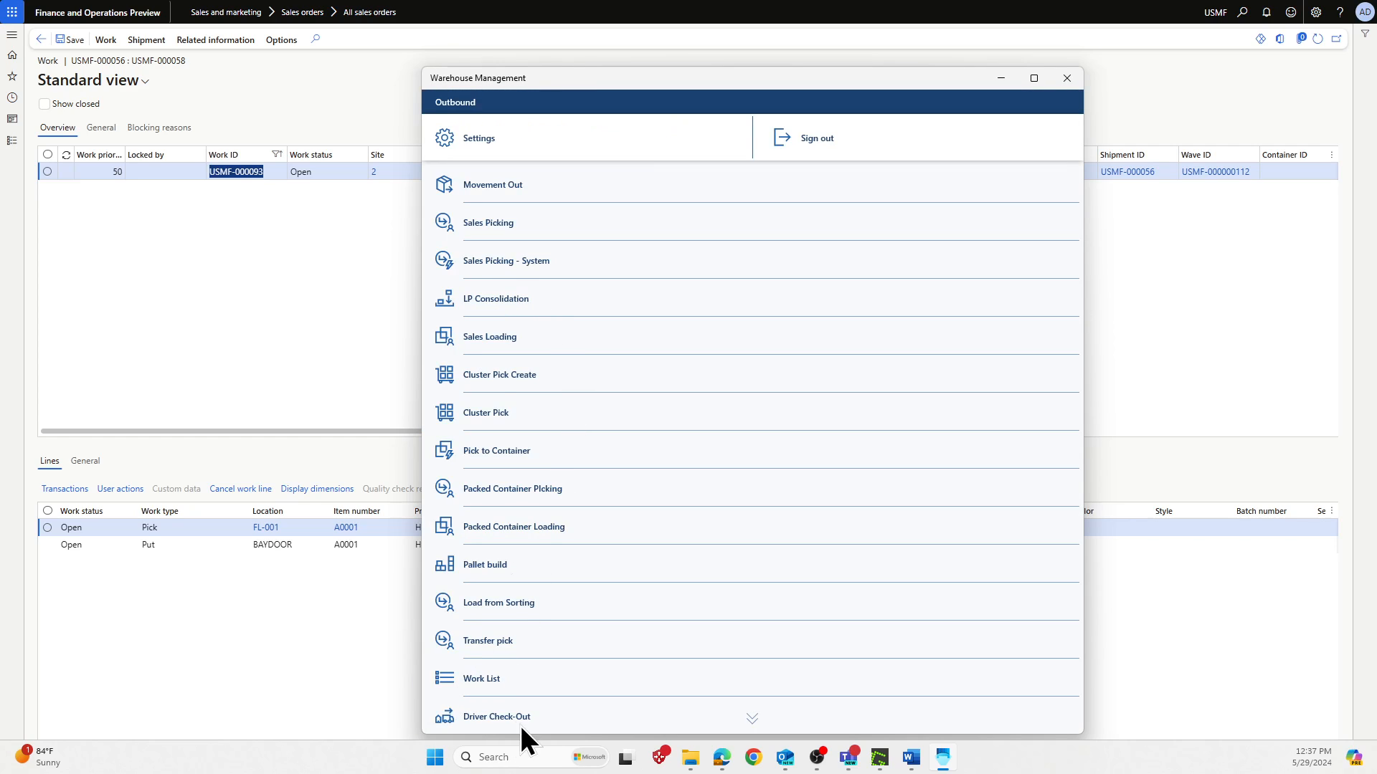
pyautogui.scroll(-1, 645, 330)
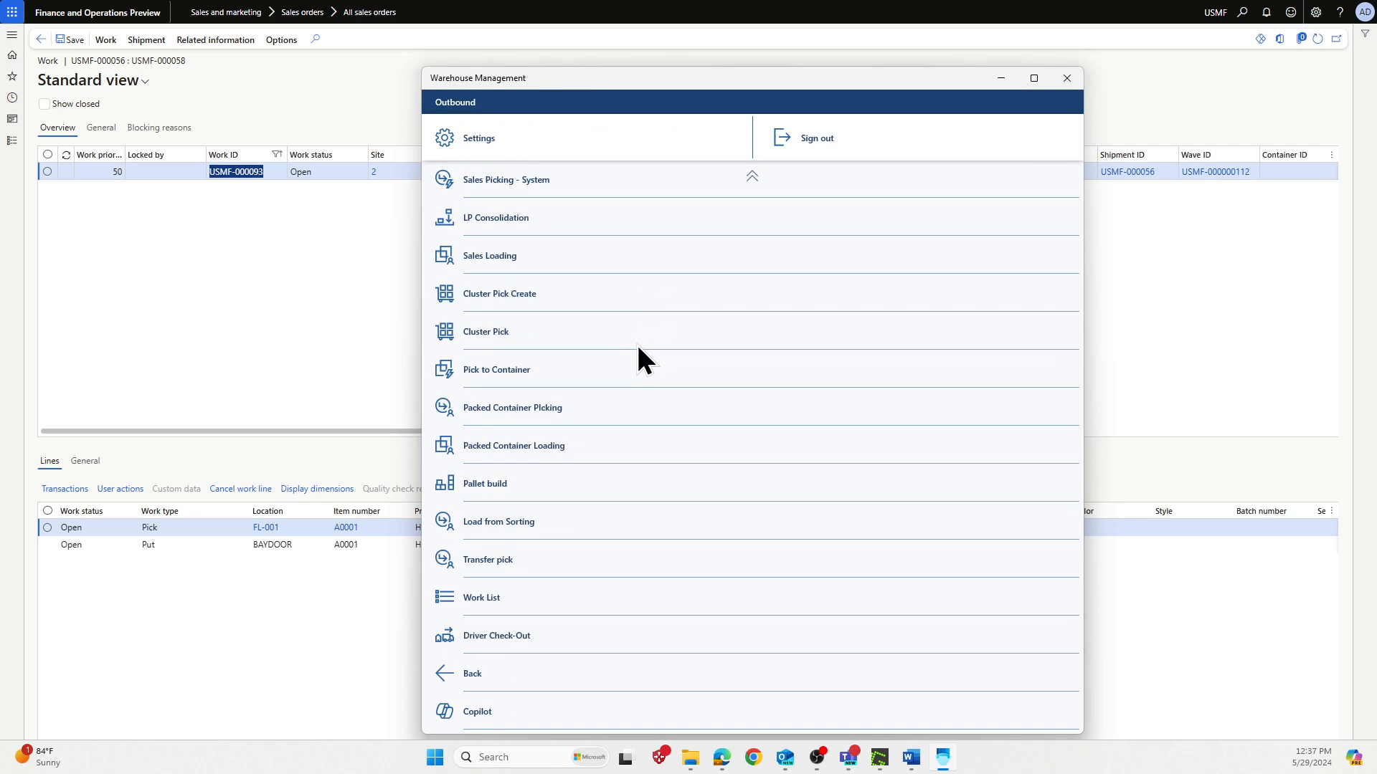
pyautogui.click(467, 674)
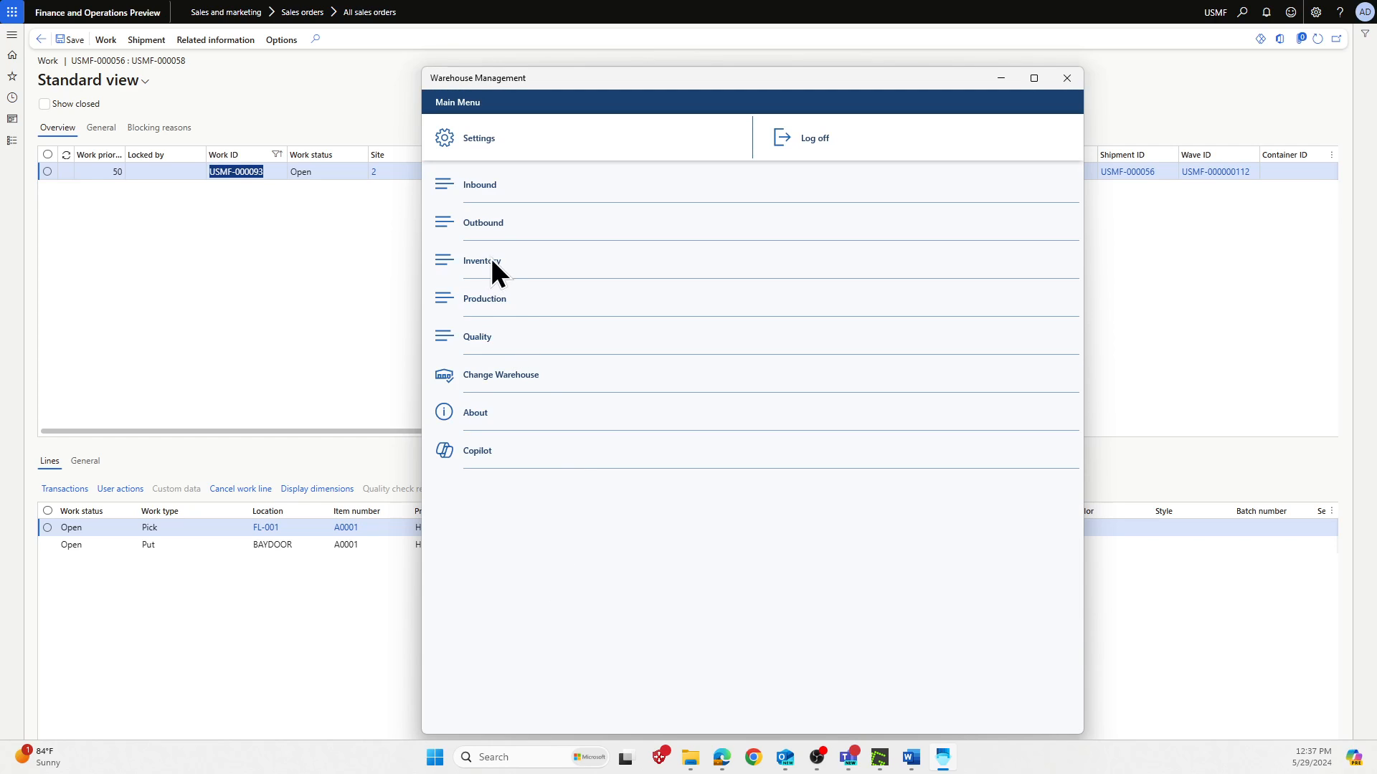
pyautogui.click(479, 223)
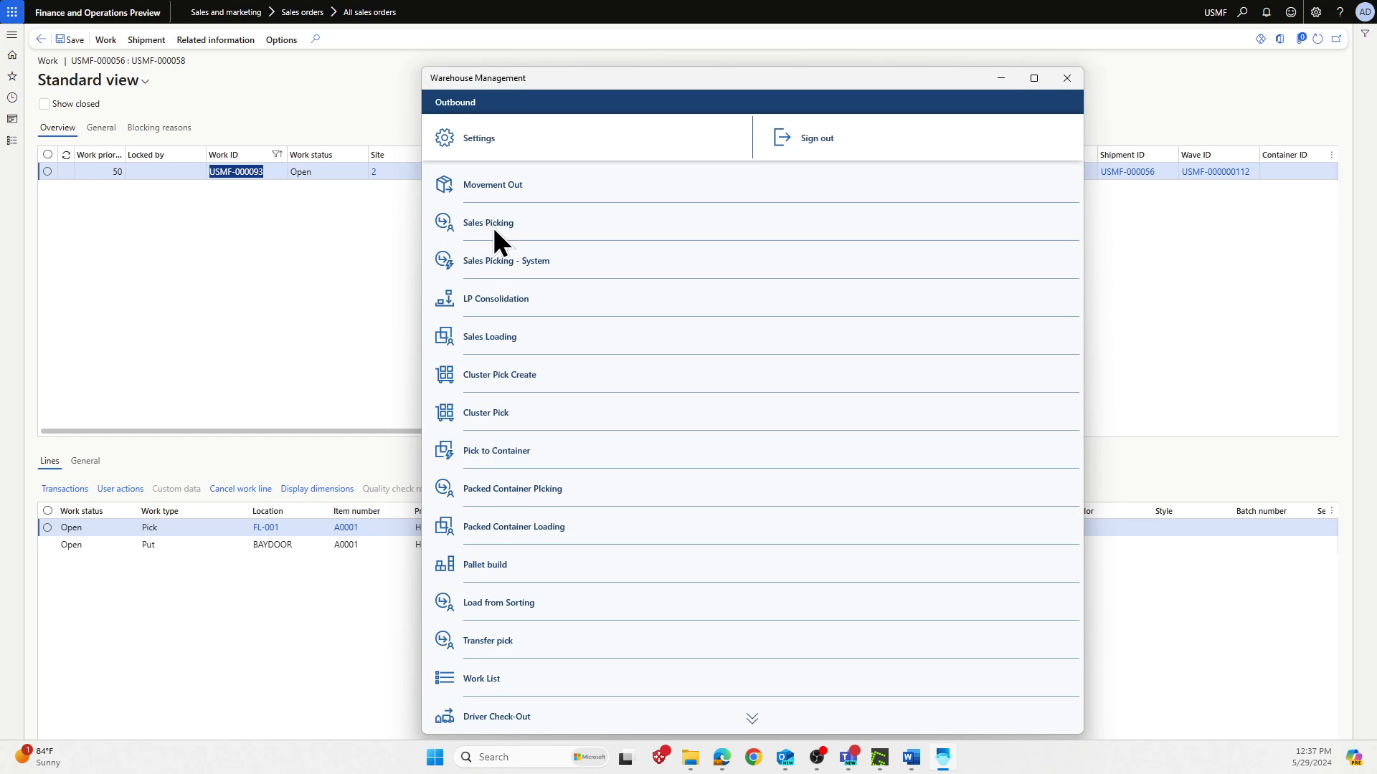
pyautogui.click(494, 224)
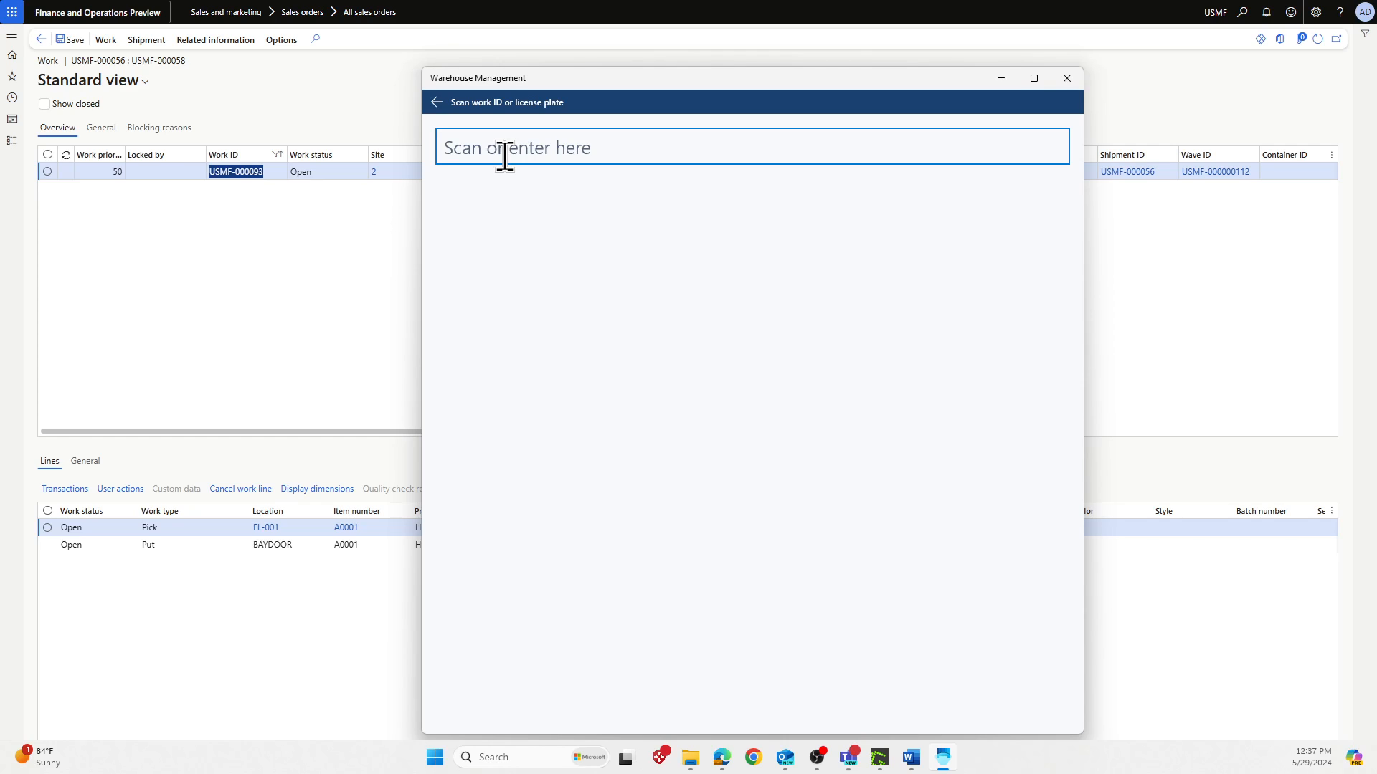
pyautogui.hotkey('ctrl', 'v')
pyautogui.press('Return')
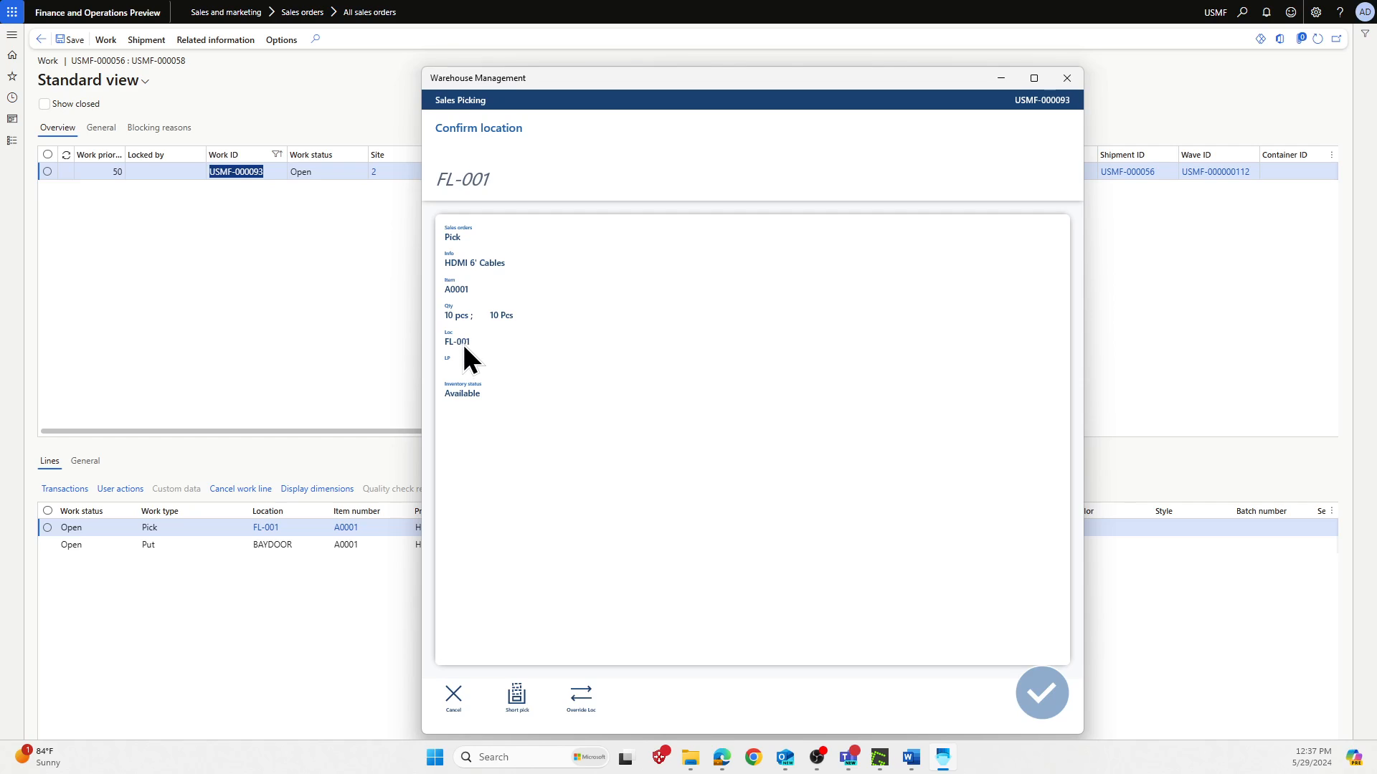
# Confirm FL-001 as the pick location for item A0001
pyautogui.click(732, 472)
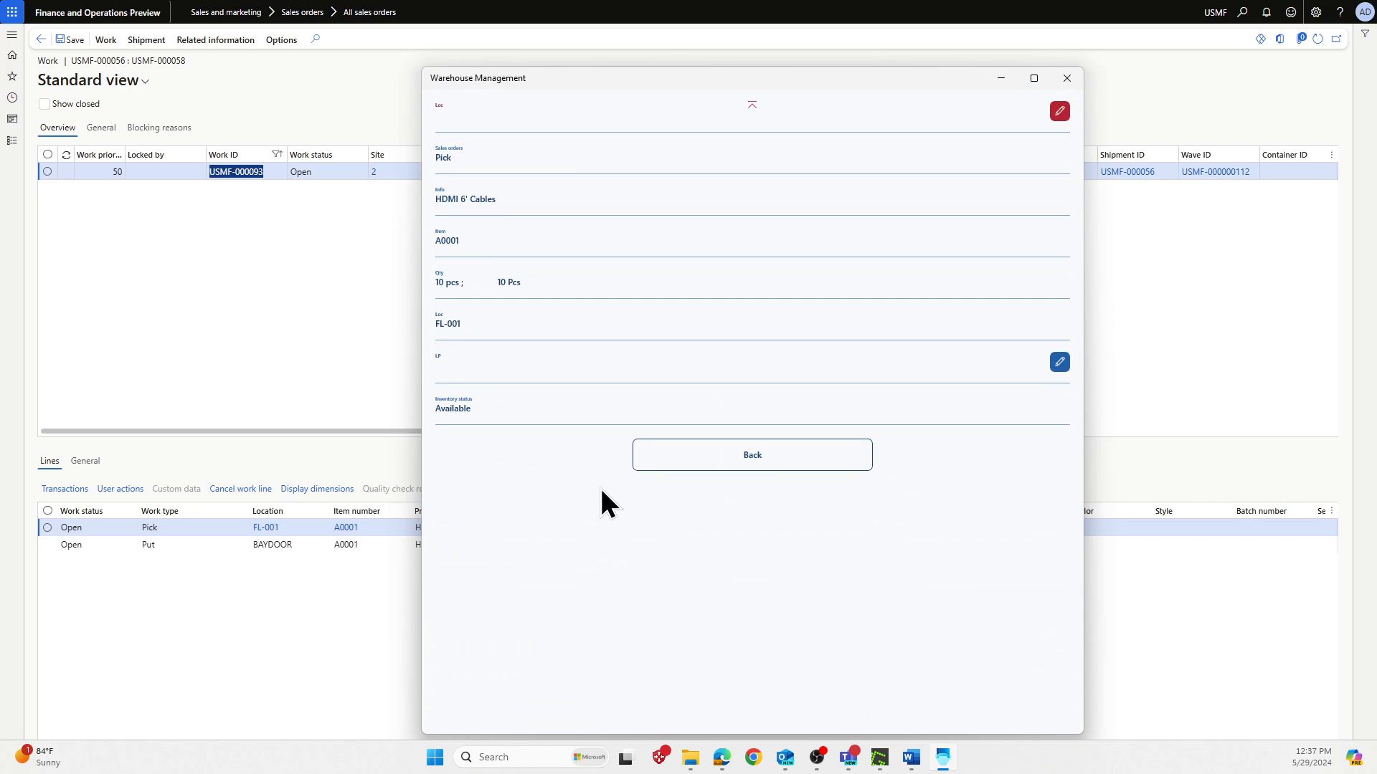
pyautogui.click(733, 459)
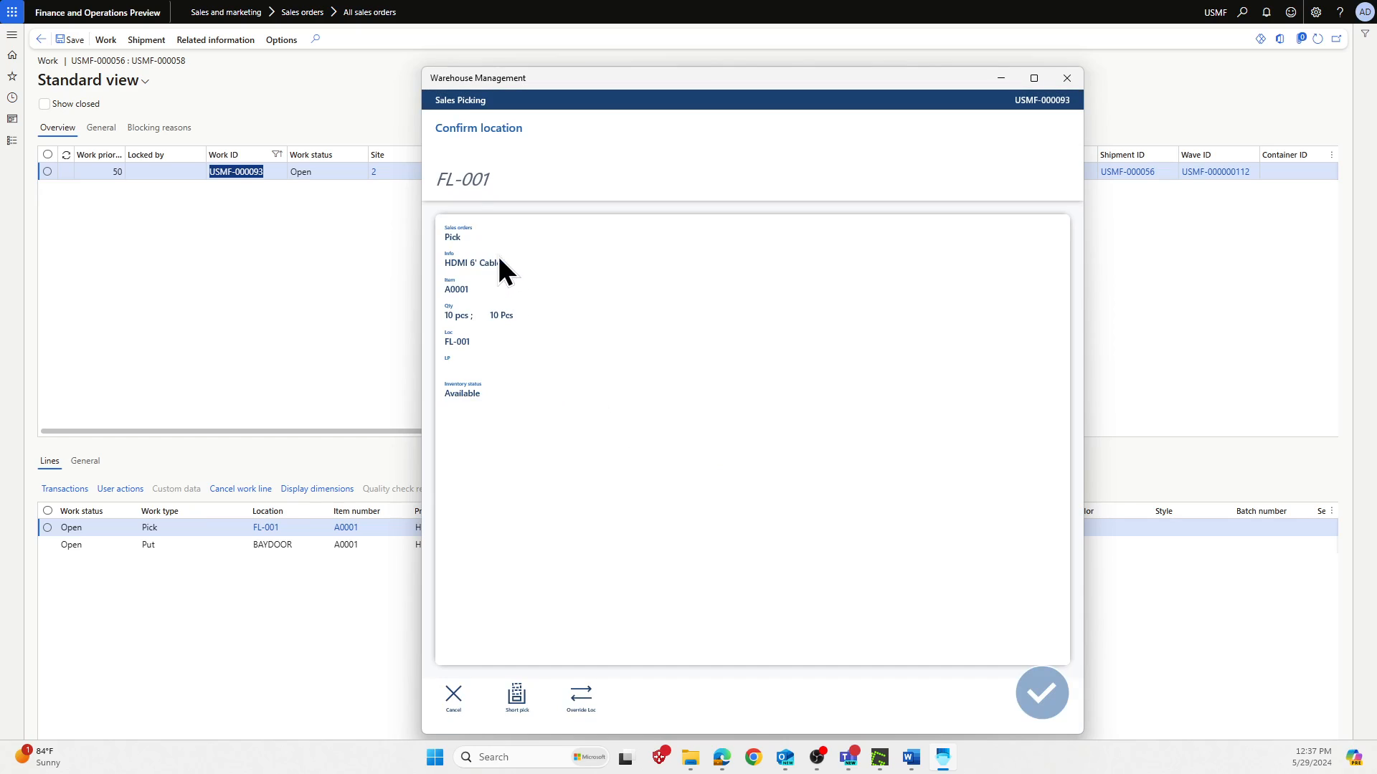
pyautogui.click(470, 172)
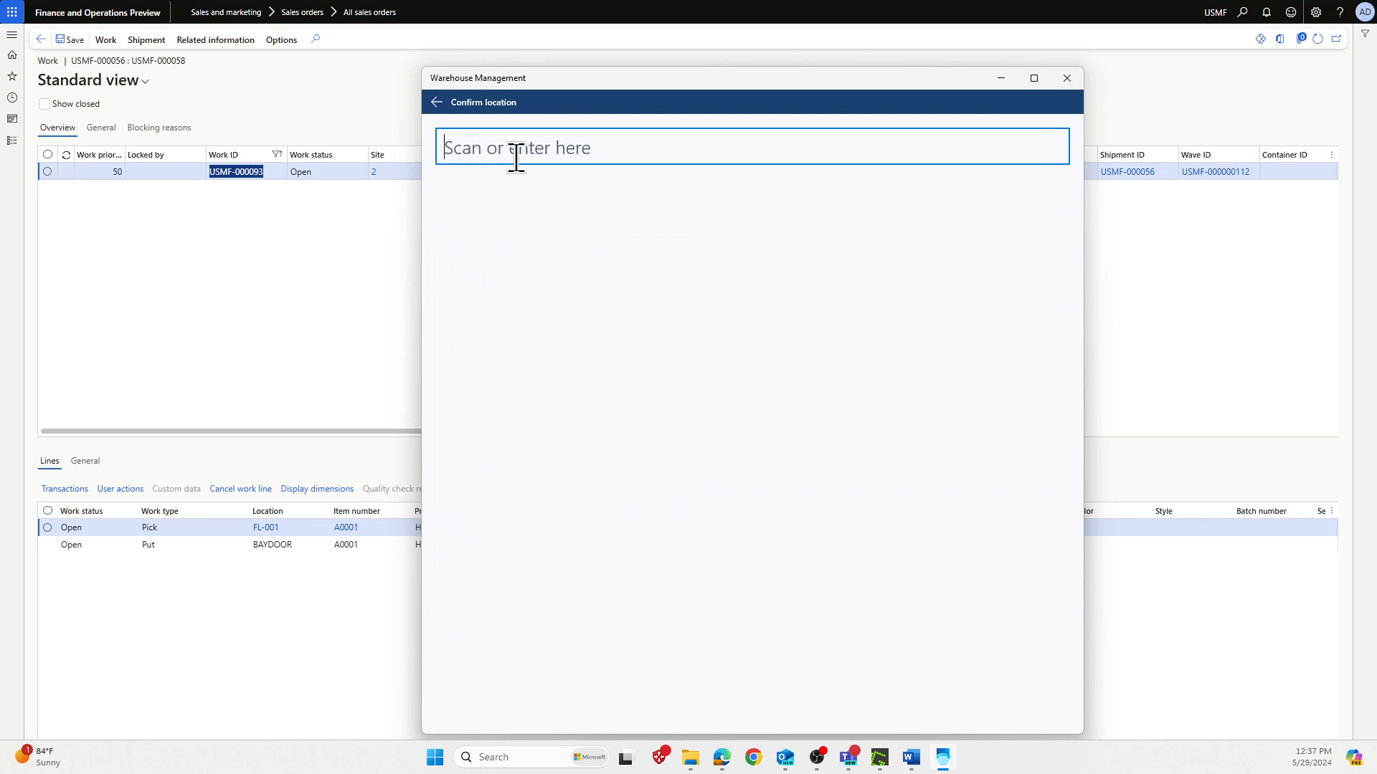
pyautogui.write('L')
pyautogui.press('BackSpace')
pyautogui.write('FL-000')
pyautogui.press('BackSpace')
pyautogui.write('1')
pyautogui.press('Return')
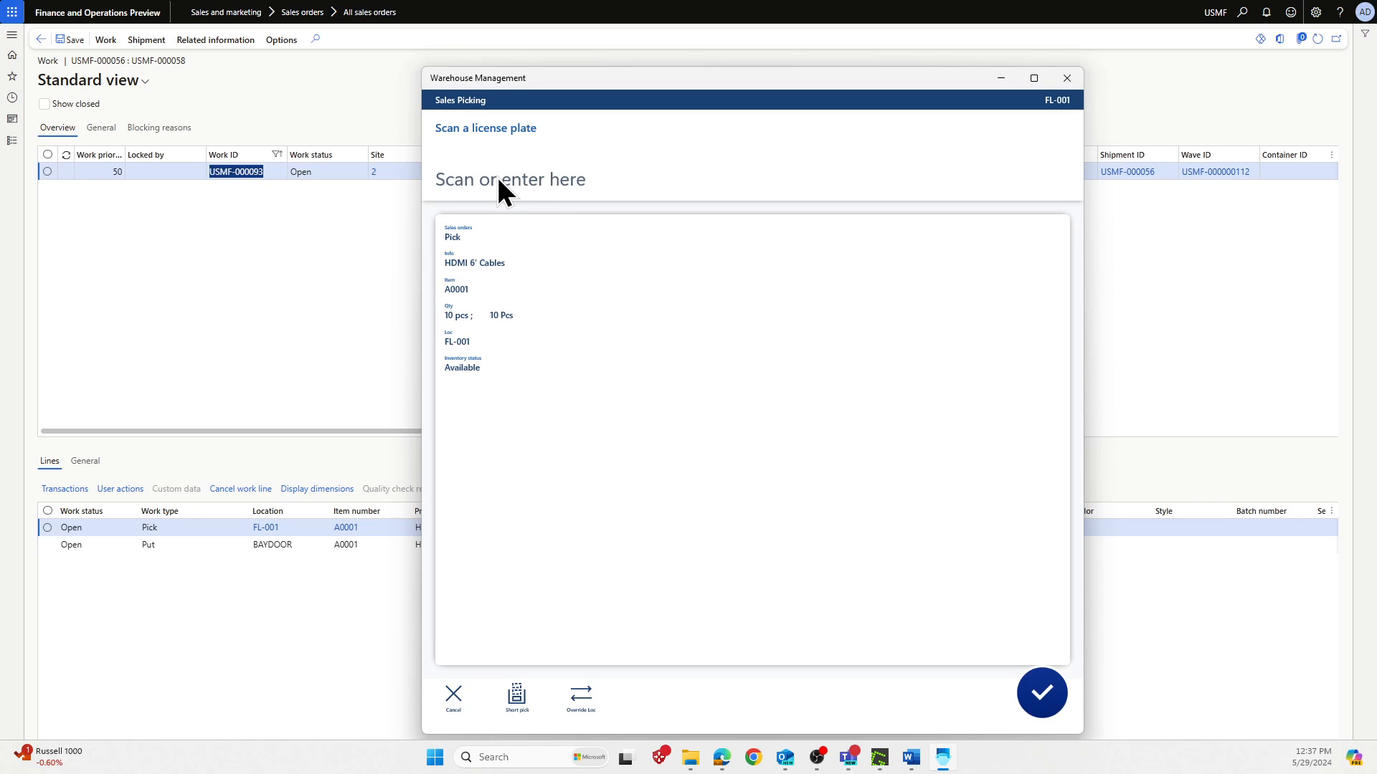
# Switch to the Finance and Operations work page and look up the work's on-hand inventory by location for FL-001
pyautogui.click(316, 329)
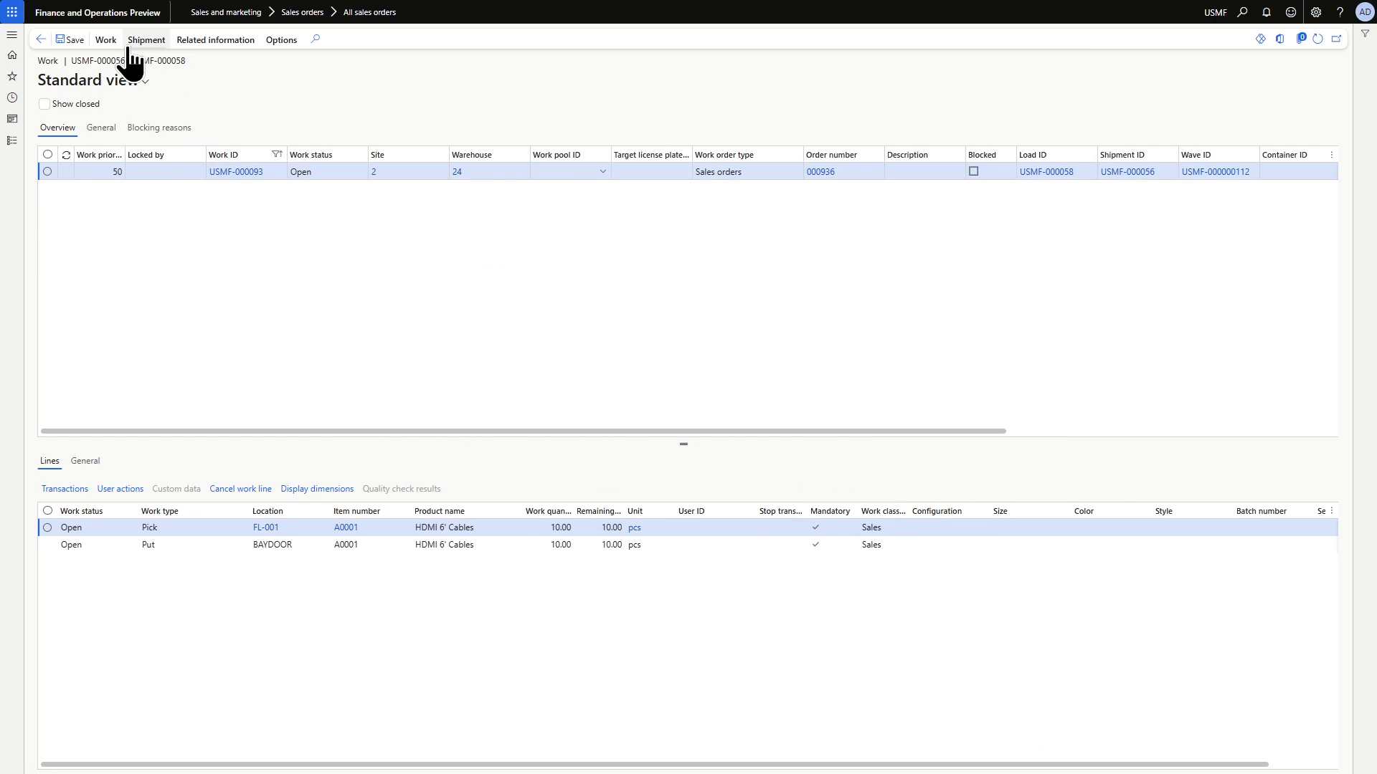
pyautogui.click(106, 42)
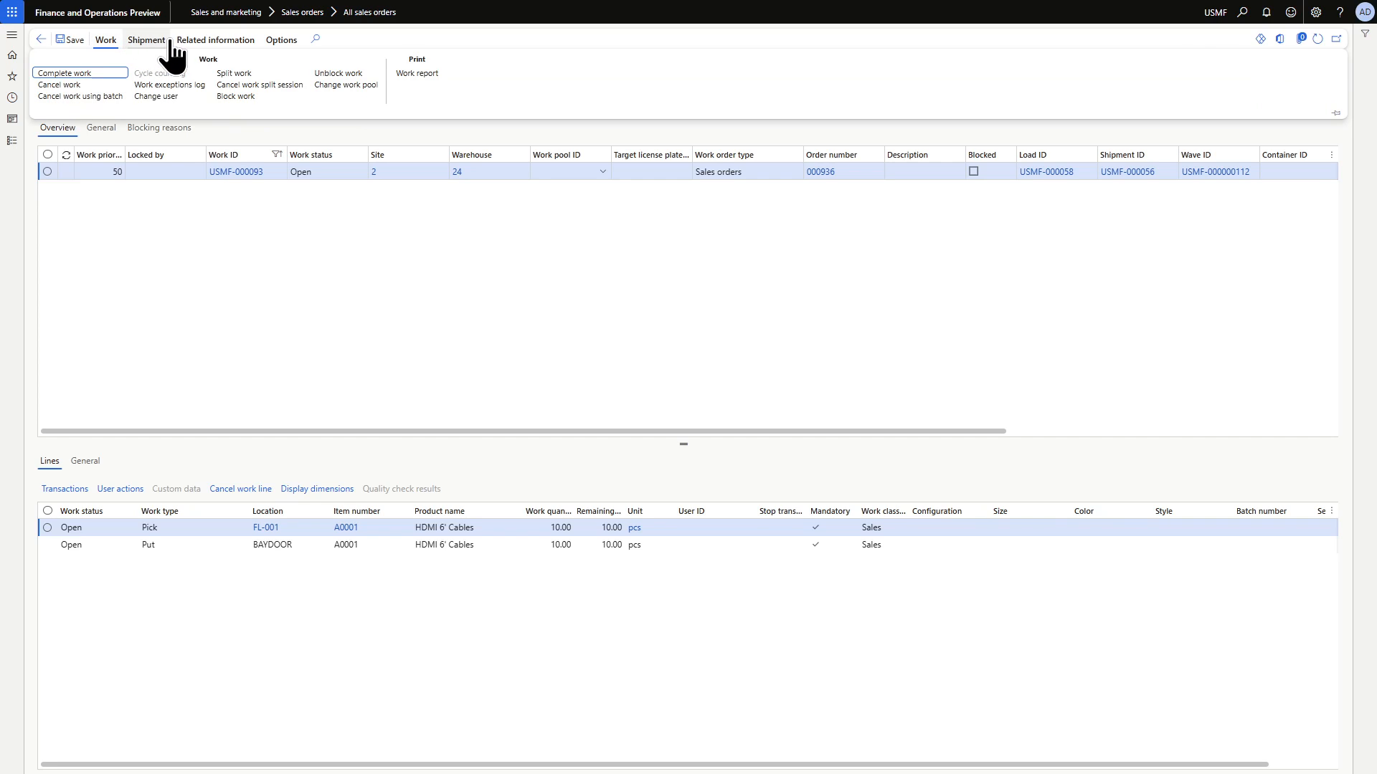
pyautogui.click(192, 42)
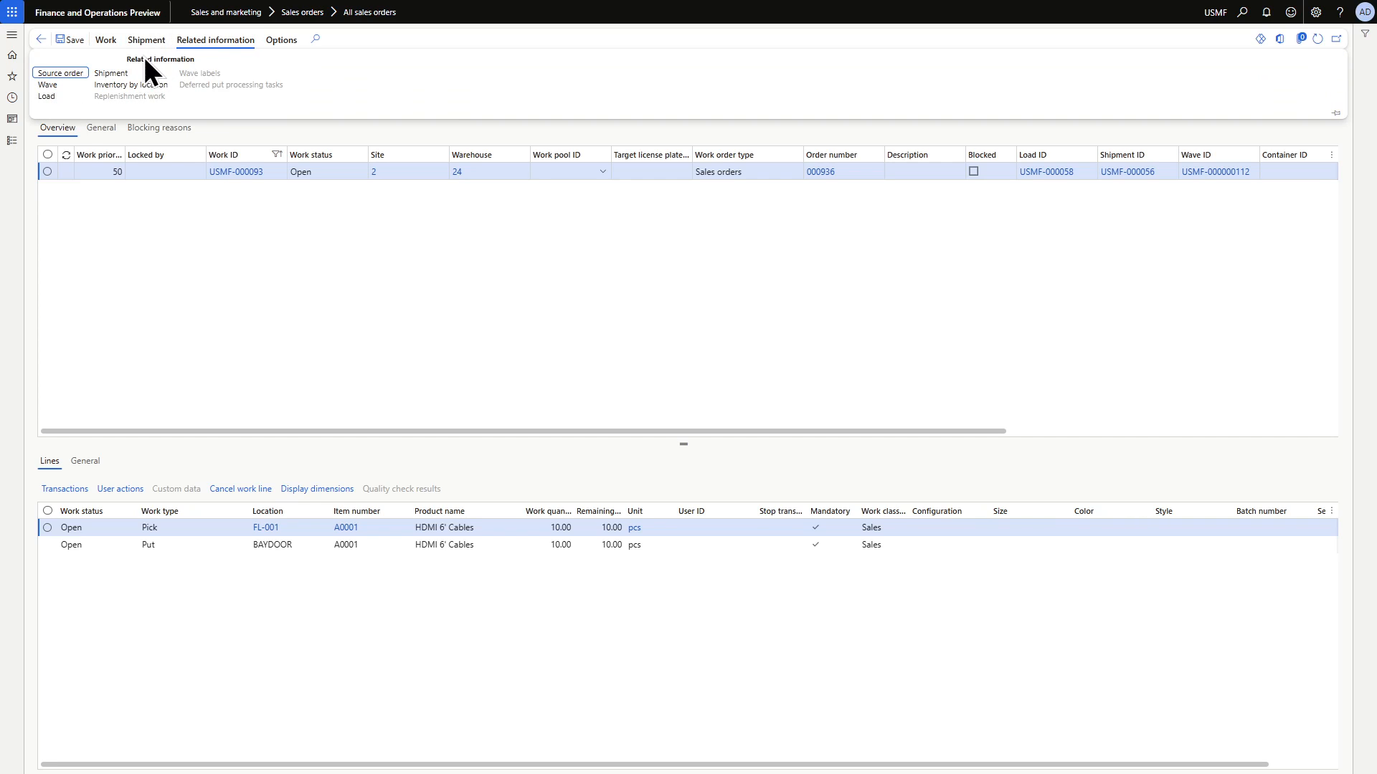
pyautogui.click(132, 85)
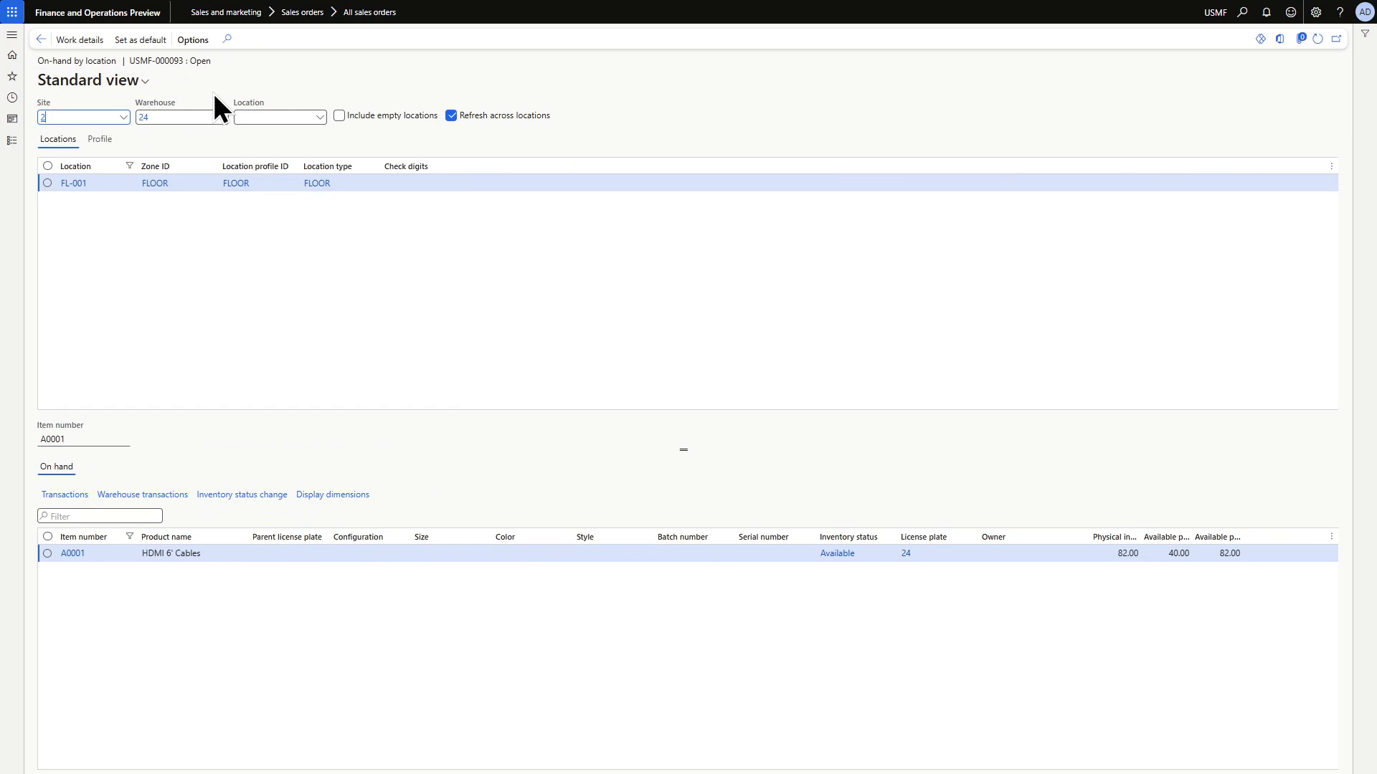
pyautogui.click(266, 118)
pyautogui.write('fl-00')
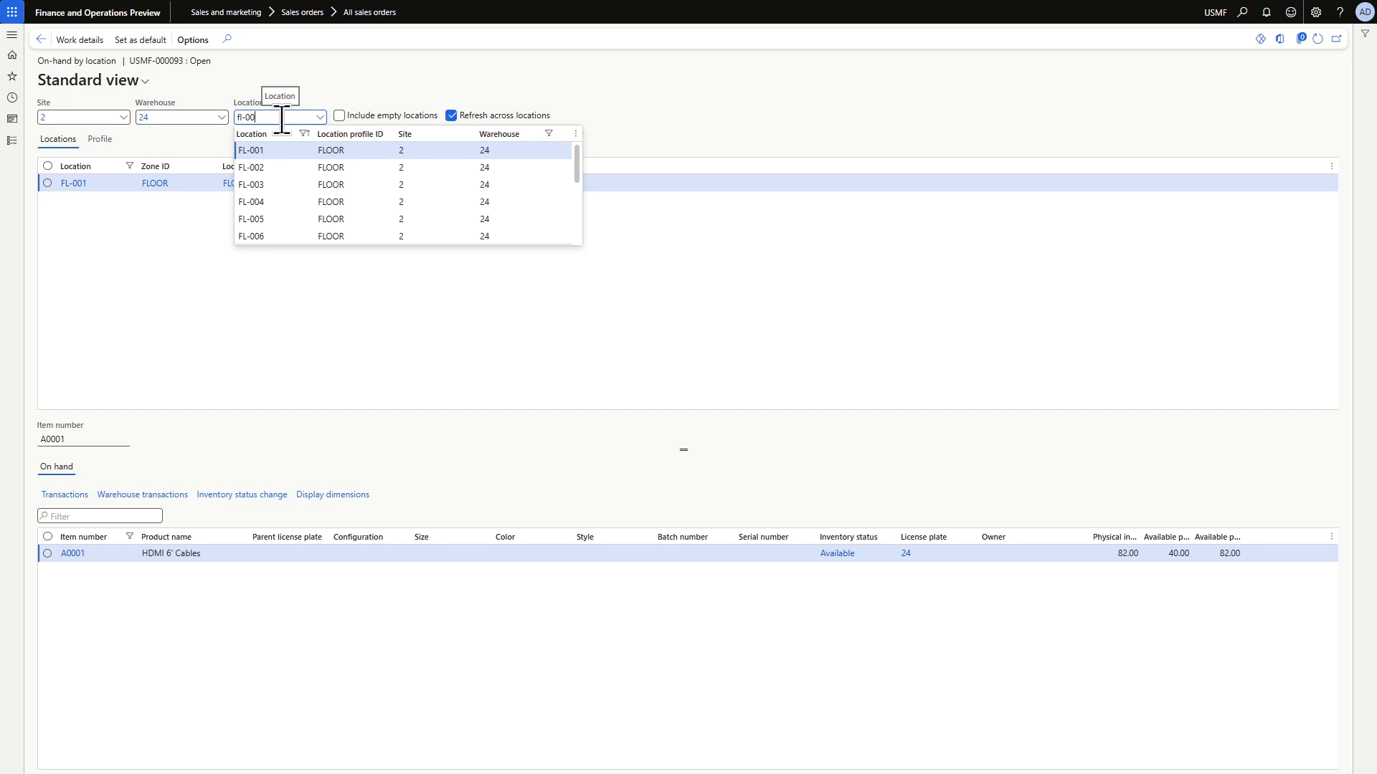
pyautogui.write('1')
pyautogui.press('Return')
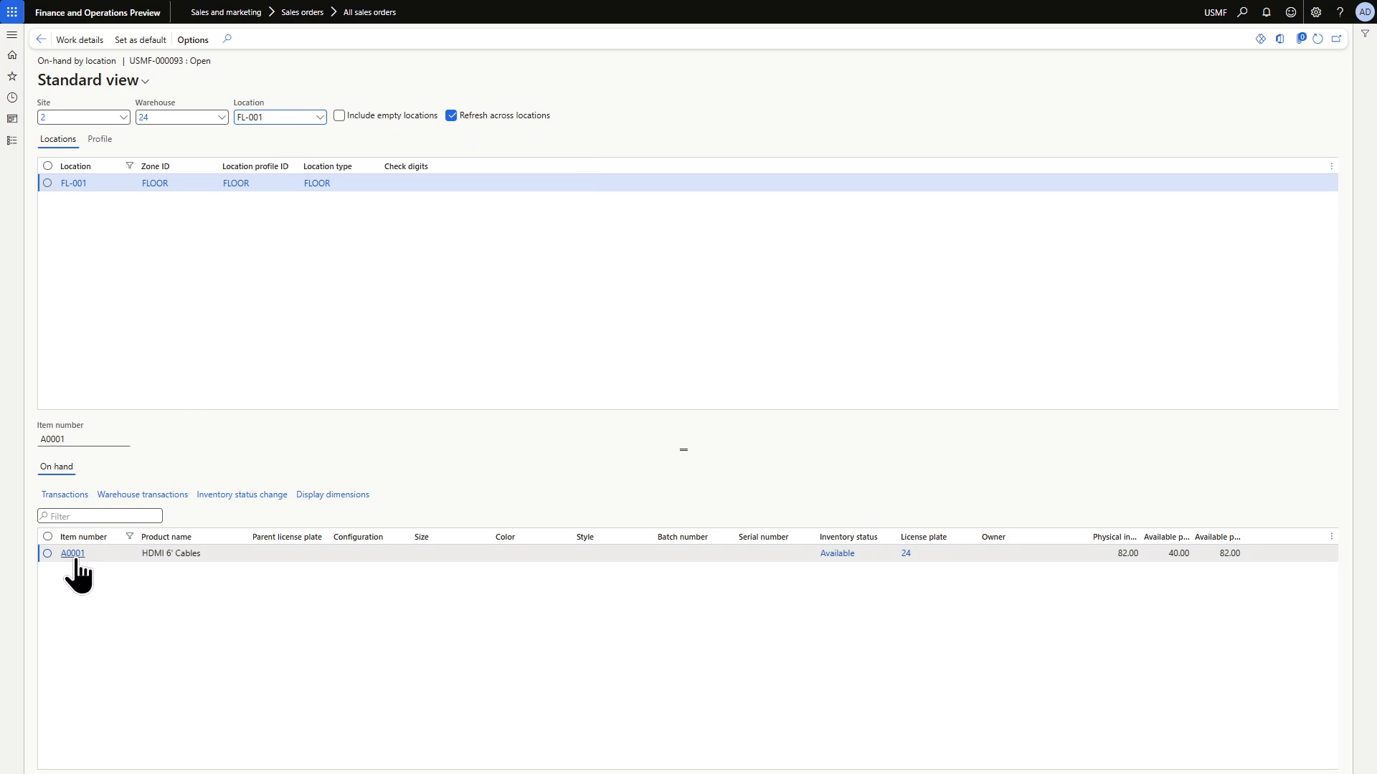
pyautogui.moveTo(76, 559)
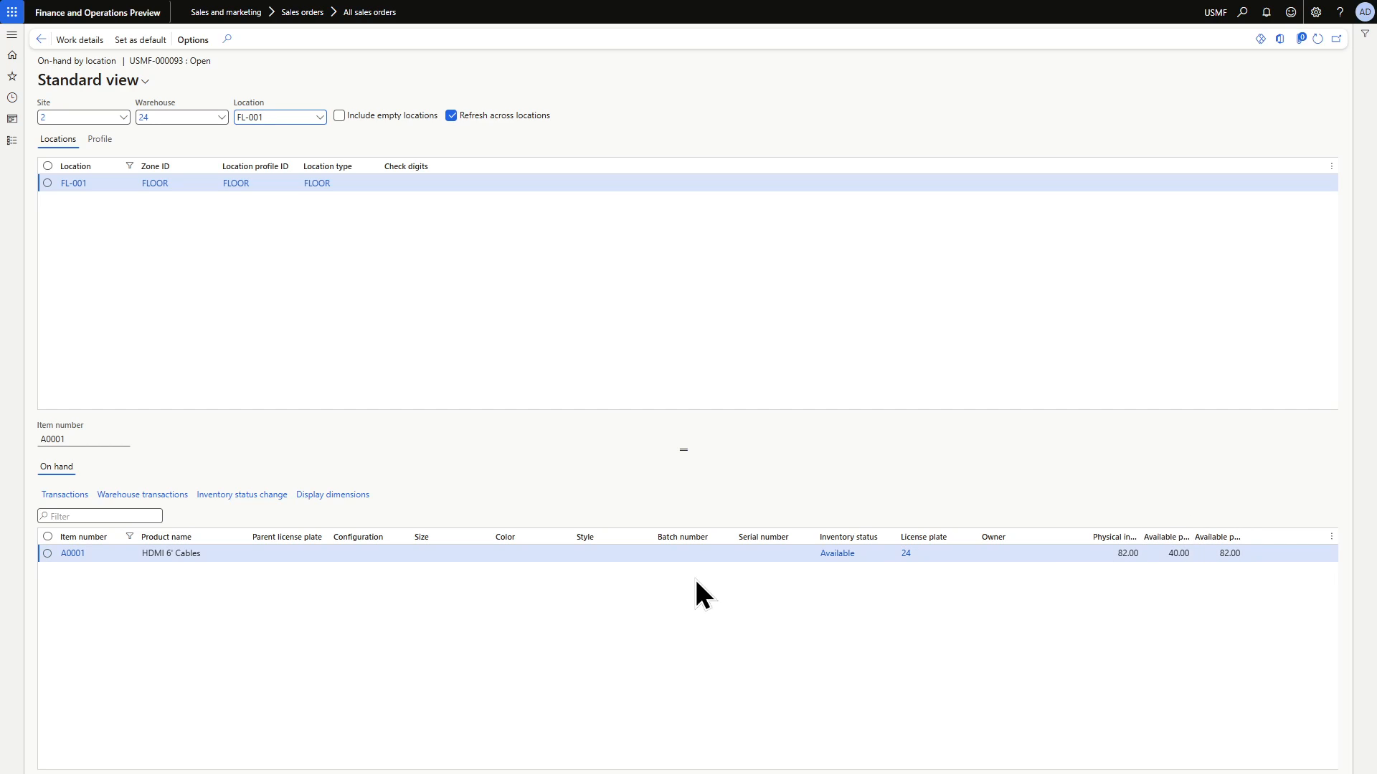
# Copy the license plate of the A0001 on-hand record and enter it for the pick in the Warehouse Management app
pyautogui.click(905, 556)
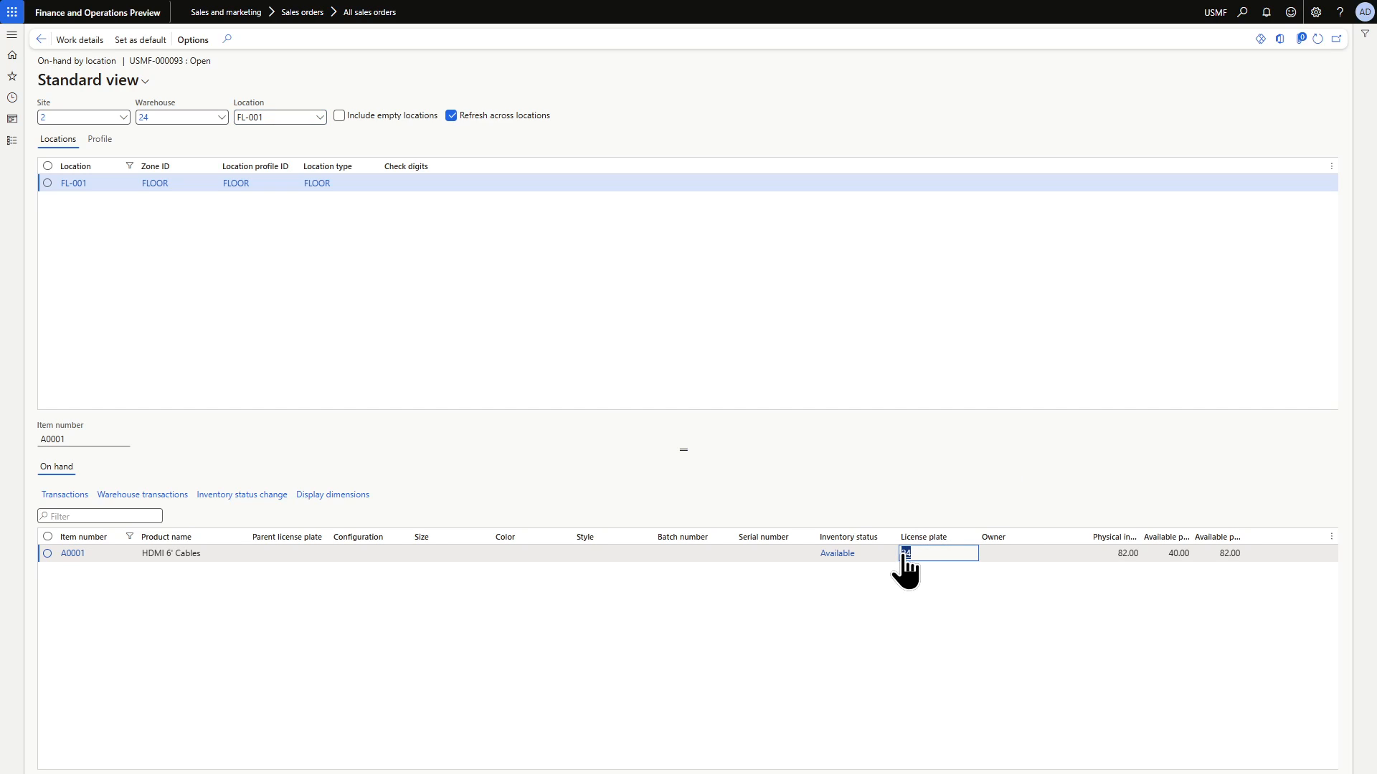
pyautogui.rightClick(908, 554)
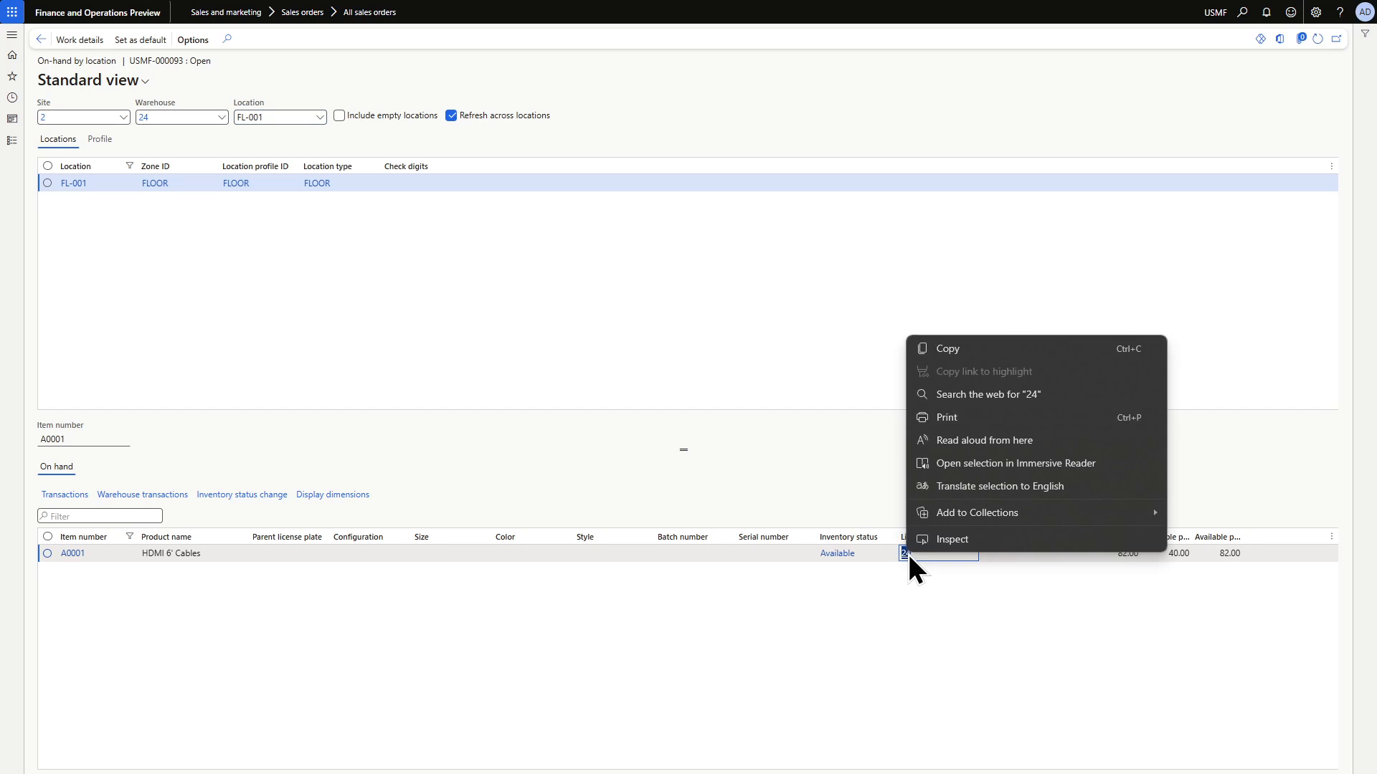
pyautogui.click(957, 350)
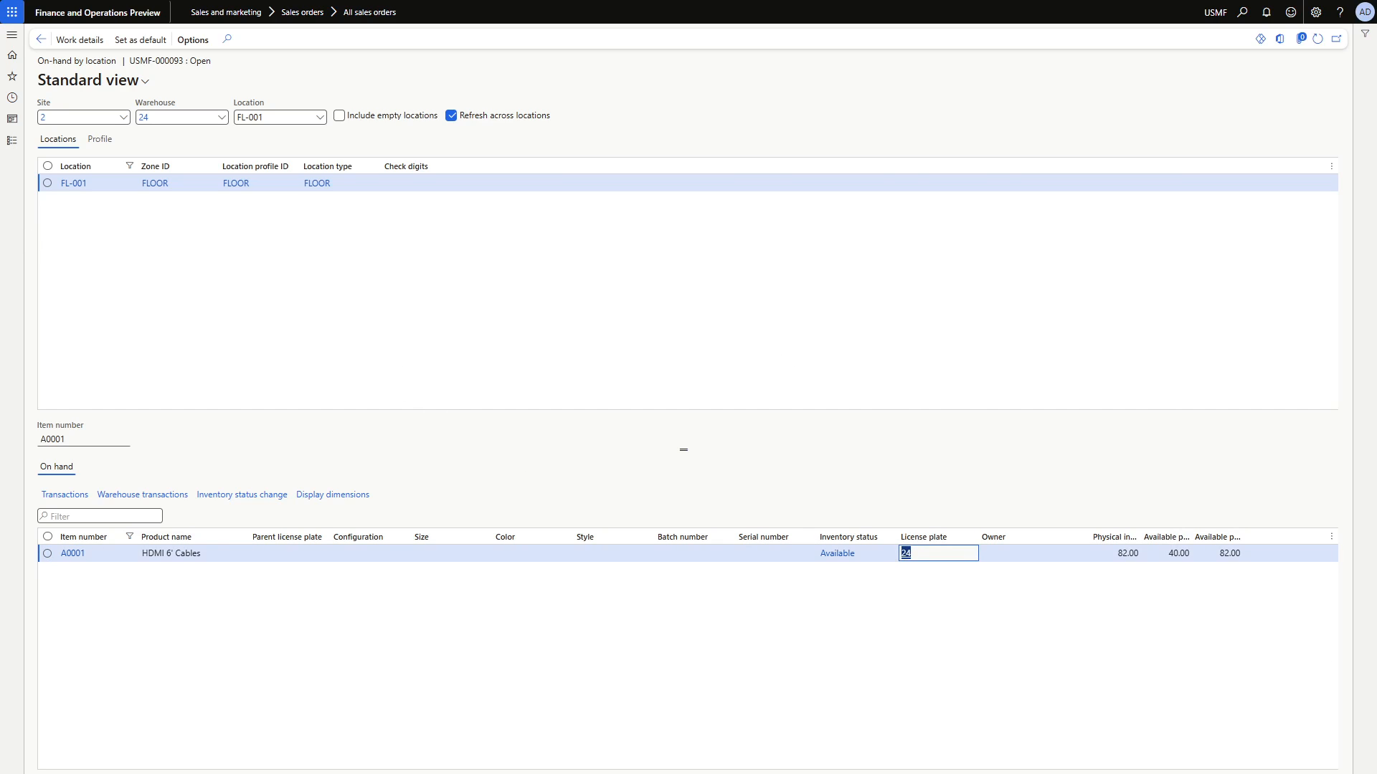
pyautogui.hotkey('alt', 'Tab')
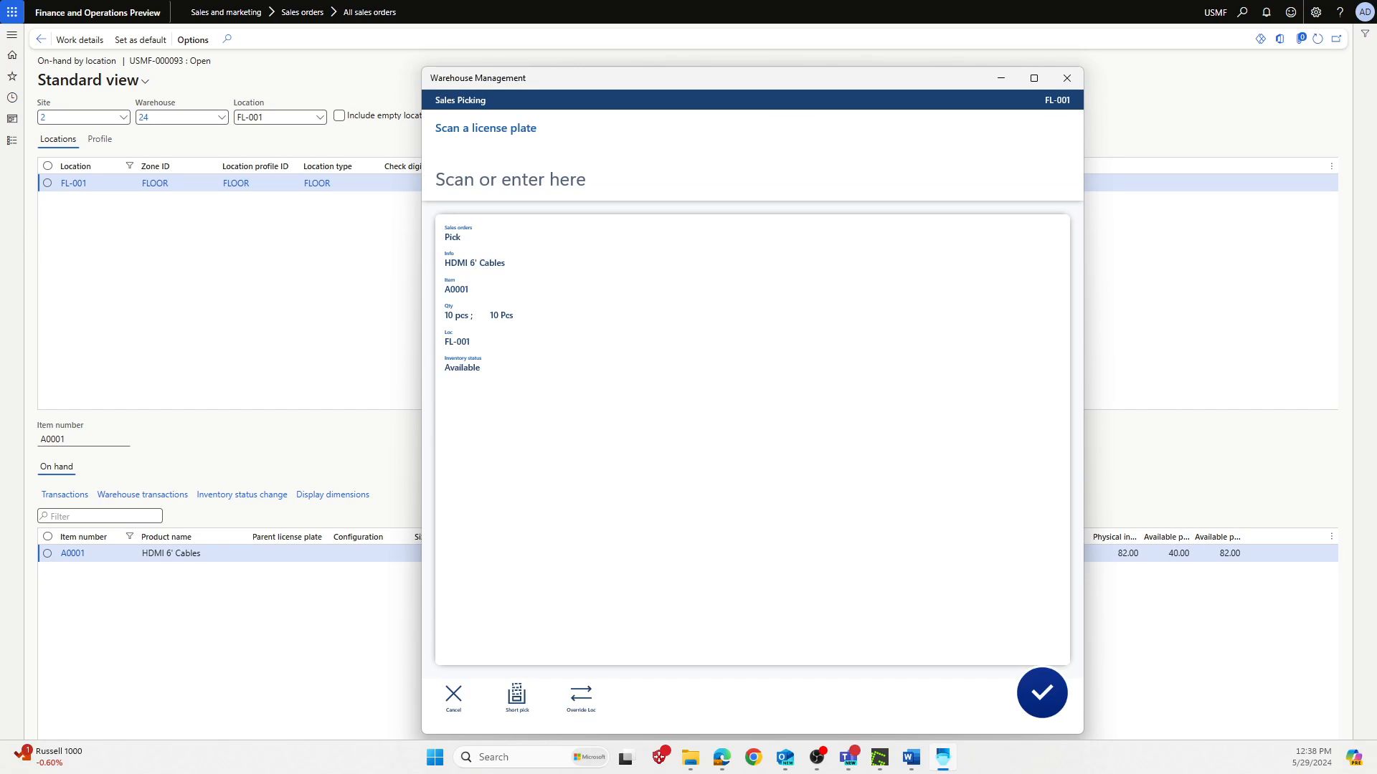
pyautogui.click(461, 147)
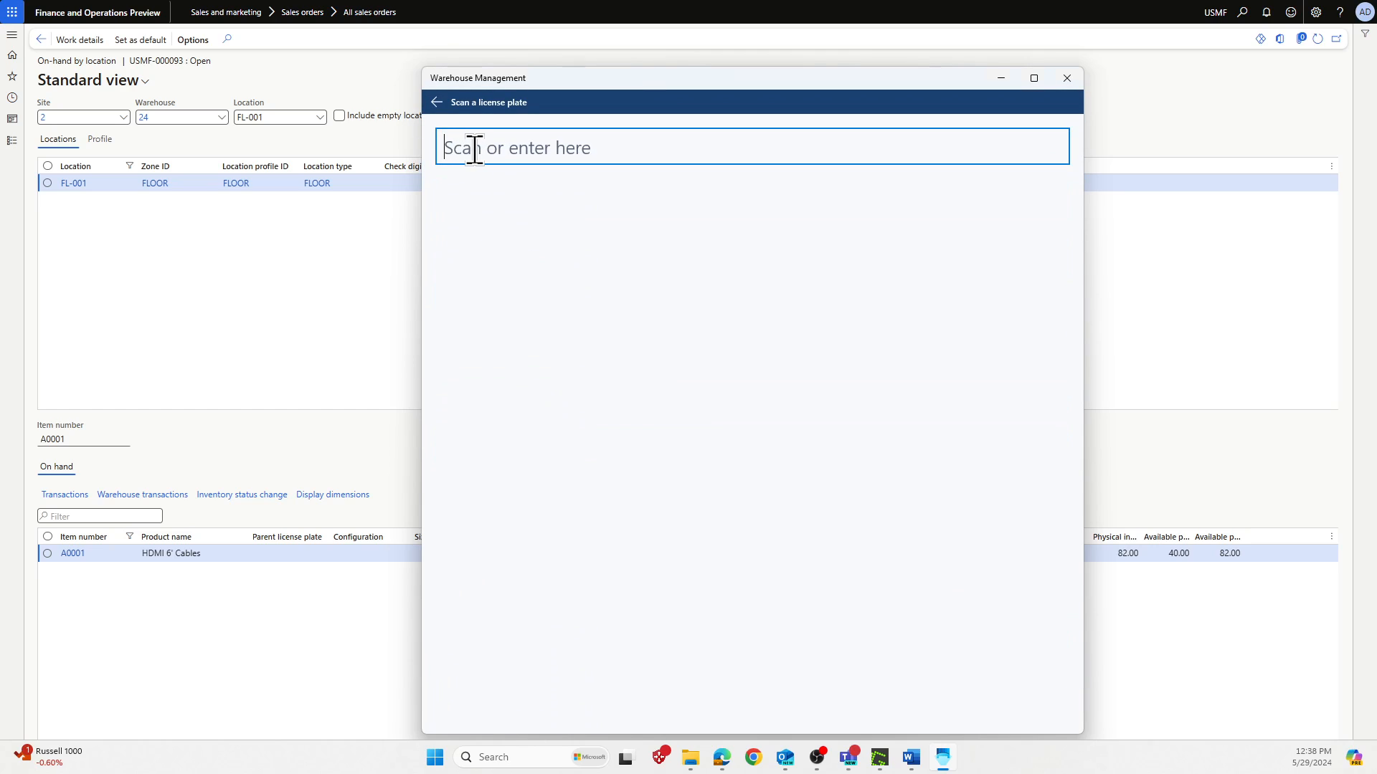
pyautogui.hotkey('ctrl', 'v')
pyautogui.press('Return')
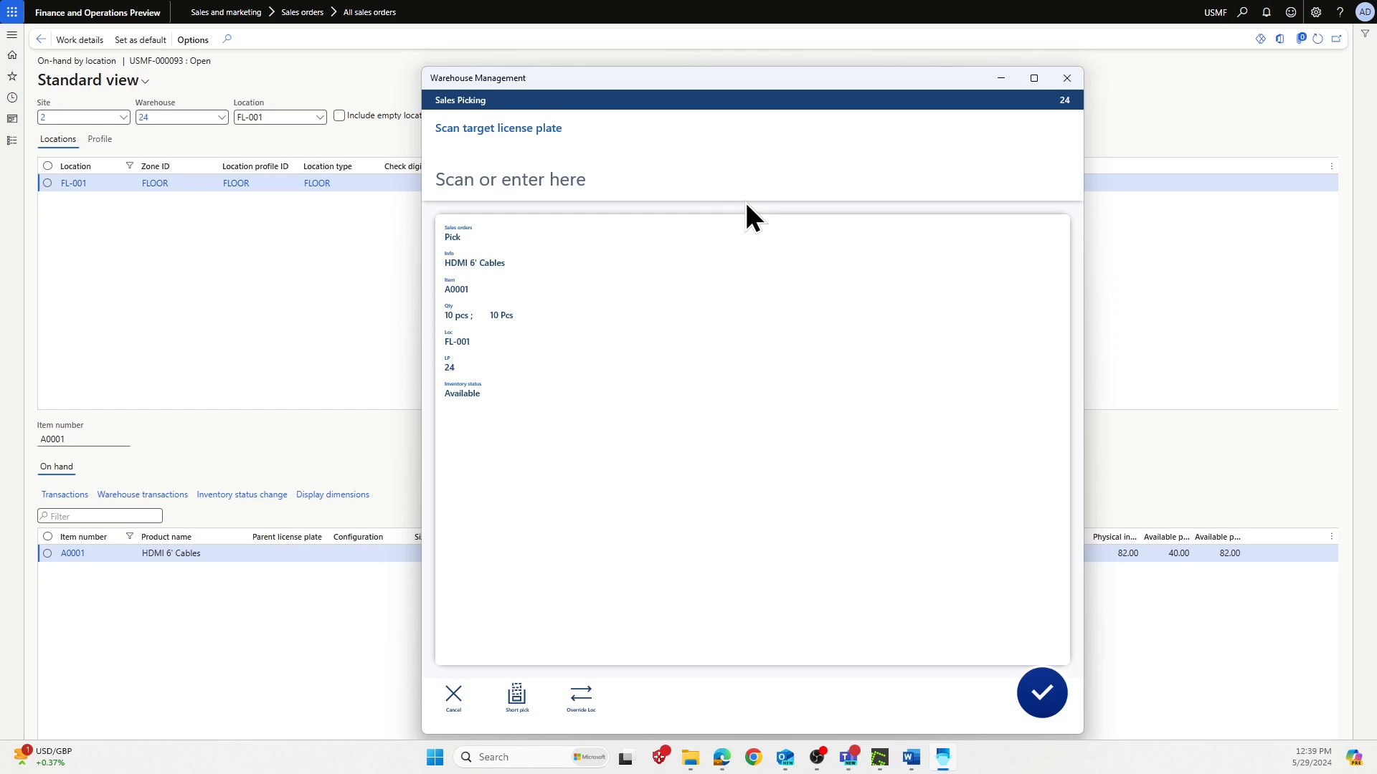
# Enter AH123 as the target license plate and confirm the put to location BAYDOOR
pyautogui.click(496, 178)
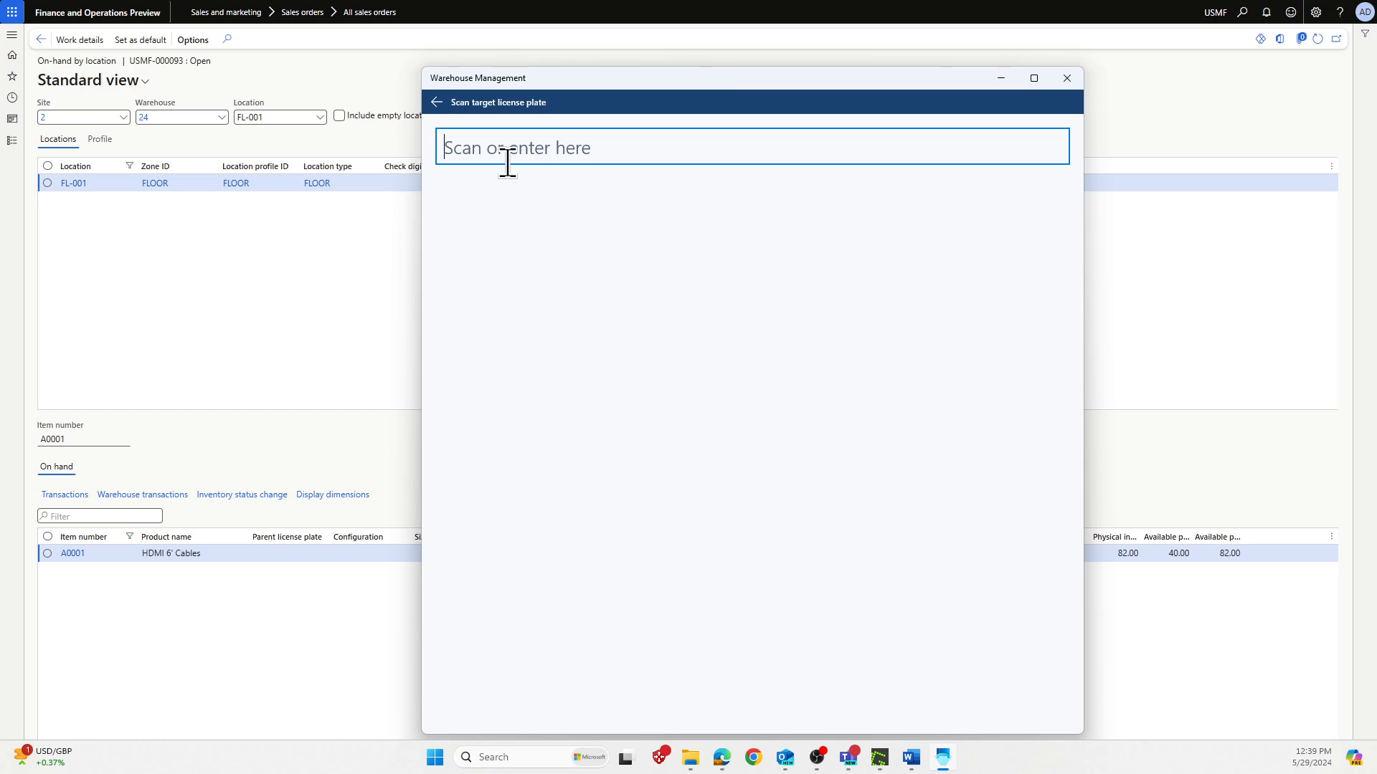
pyautogui.write('AH123')
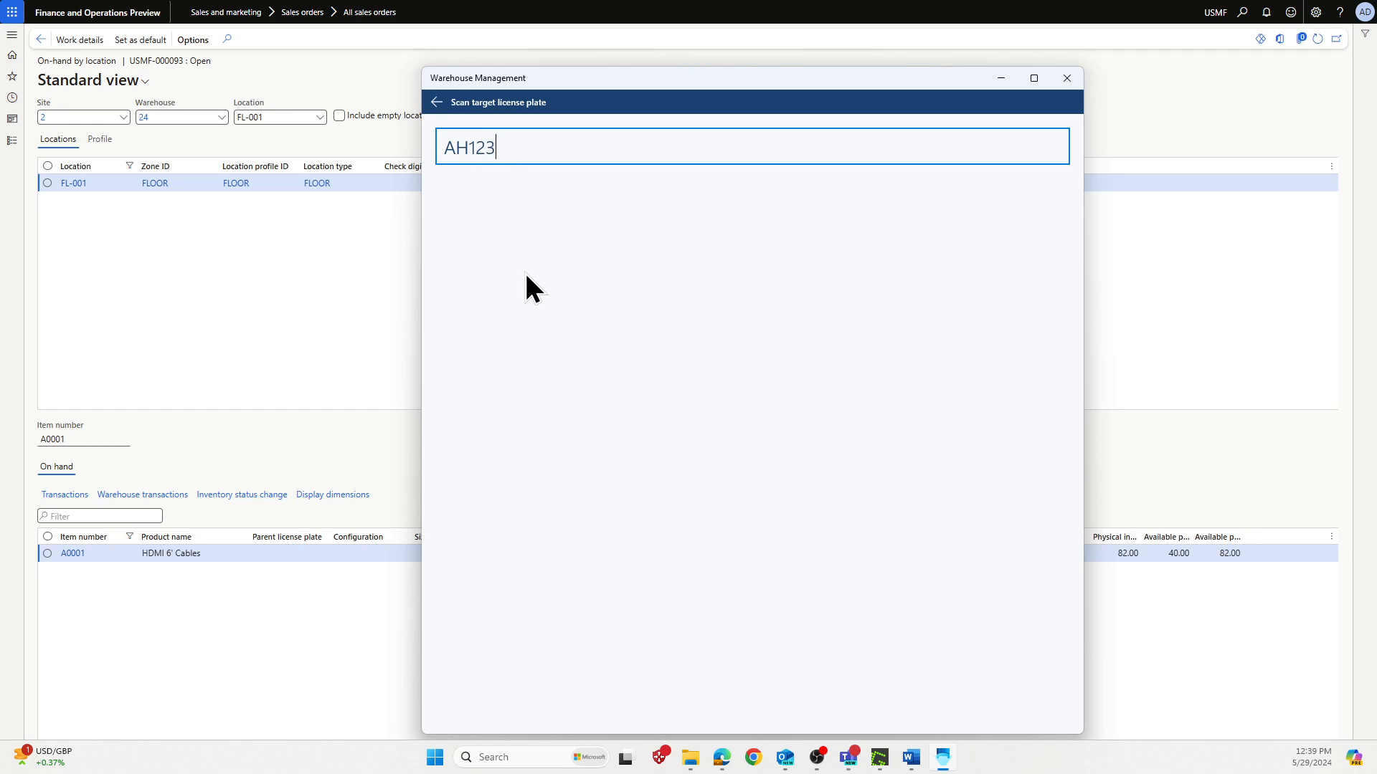
pyautogui.press('Return')
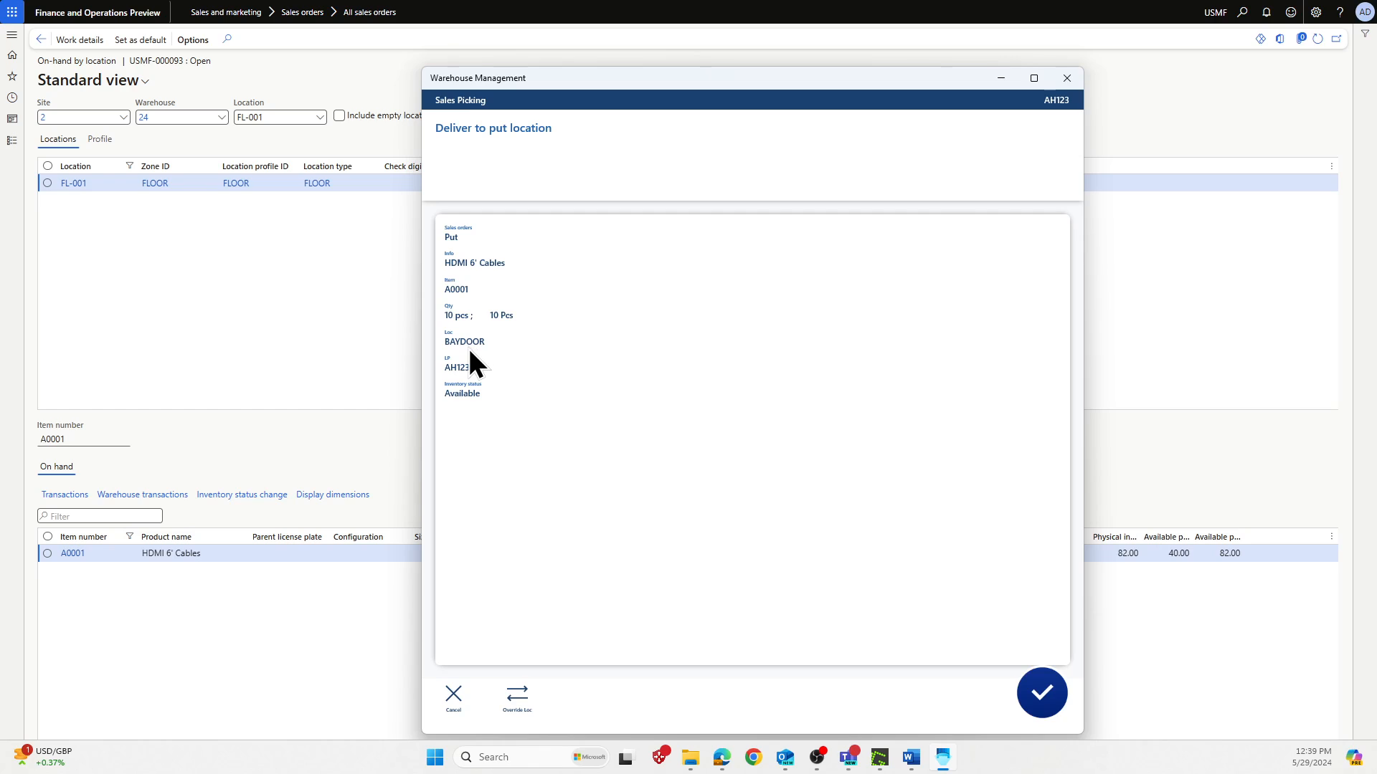
pyautogui.click(1043, 706)
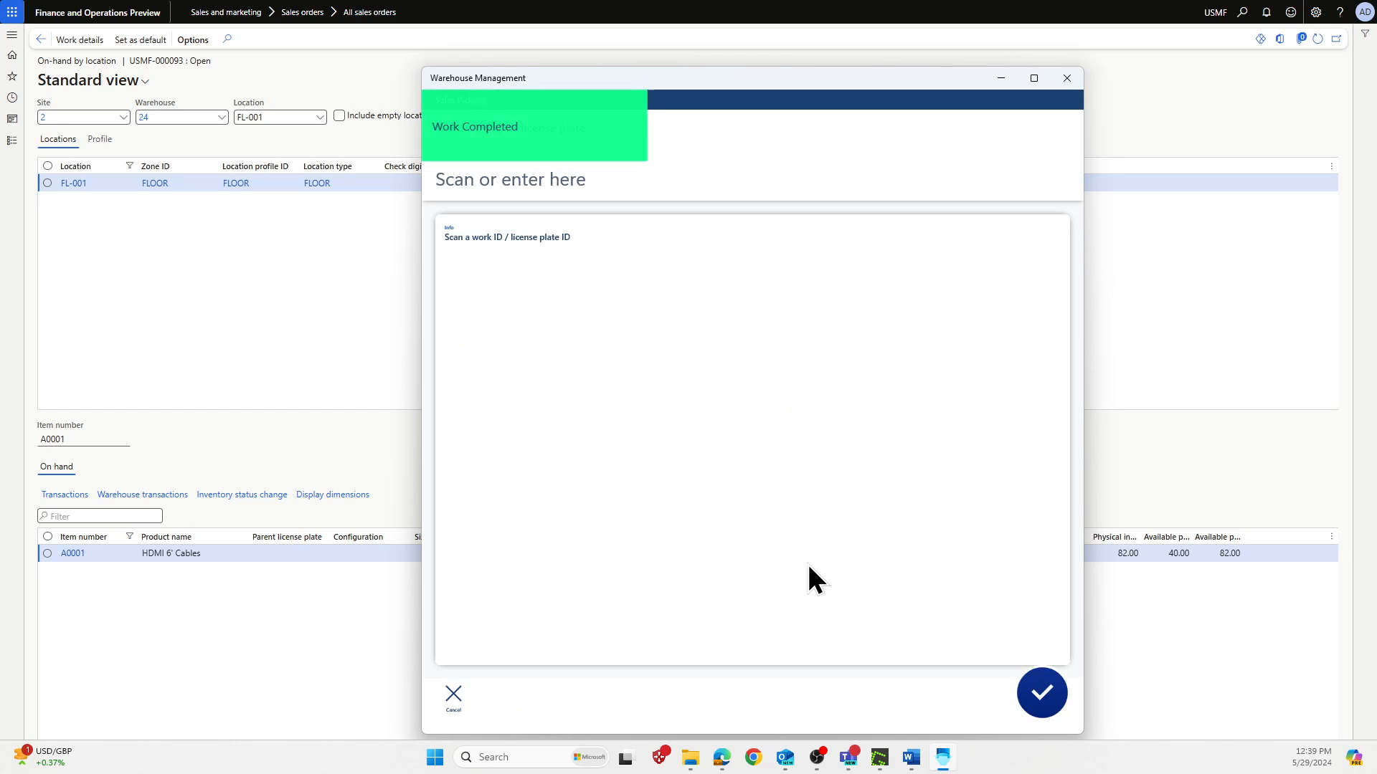
# Return to the shipment details in Finance and Operations, refresh them and confirm the shipment
pyautogui.click(274, 281)
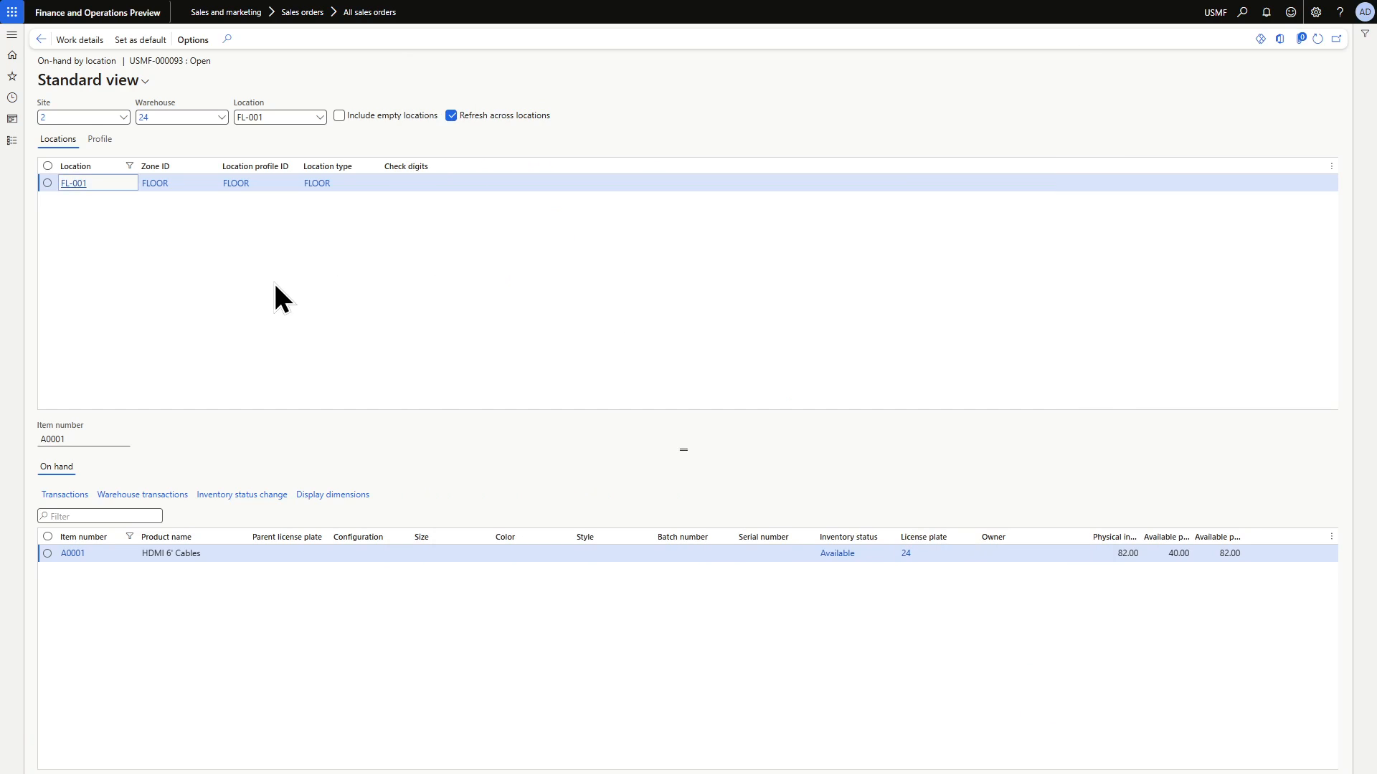
pyautogui.click(40, 39)
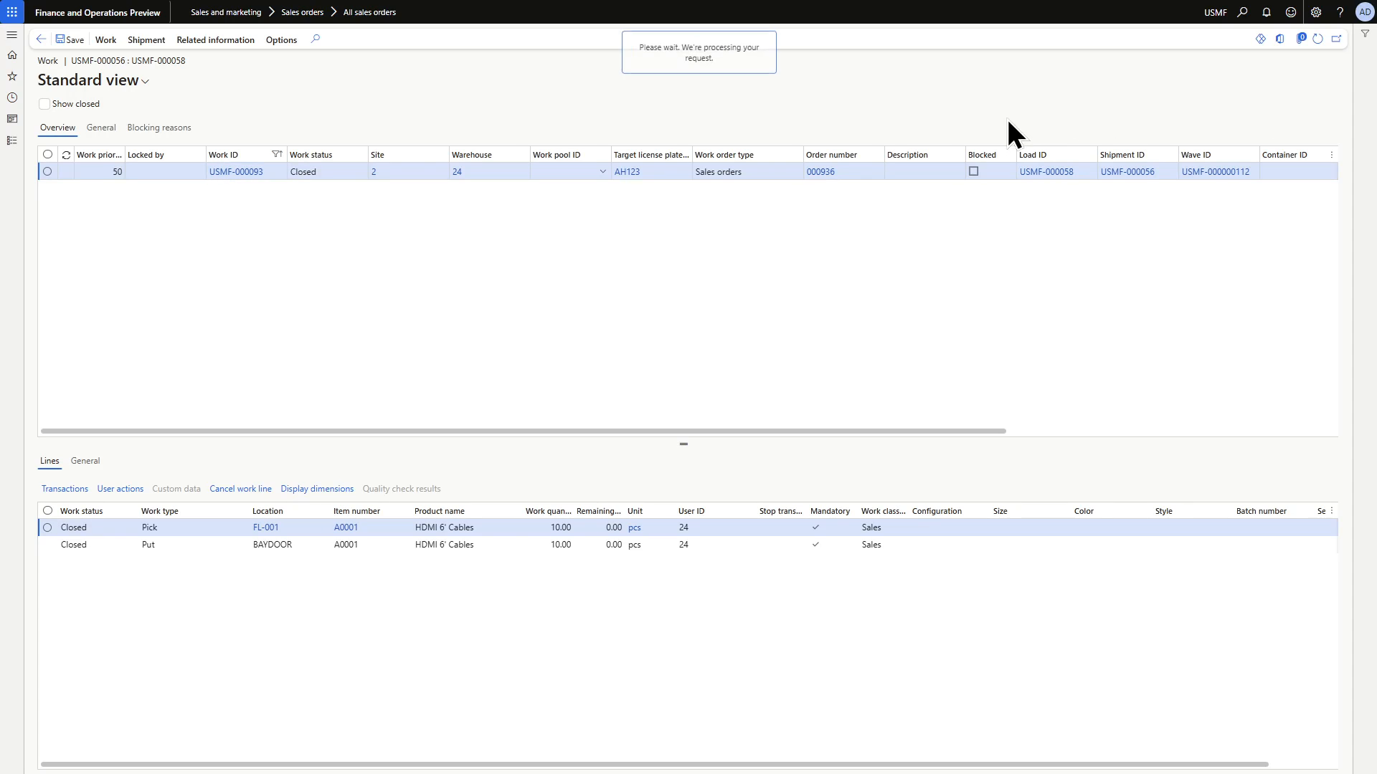
pyautogui.click(40, 40)
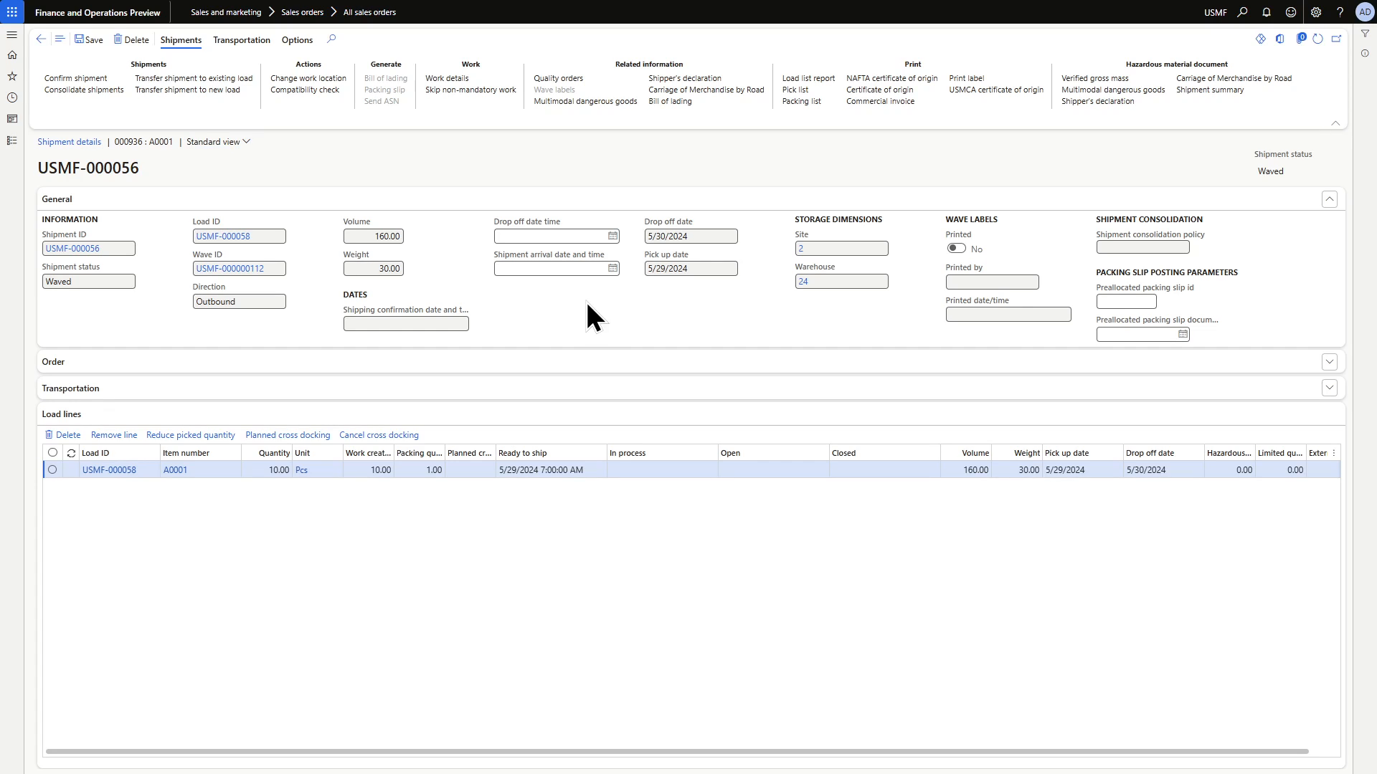
pyautogui.click(1318, 43)
pyautogui.click(79, 79)
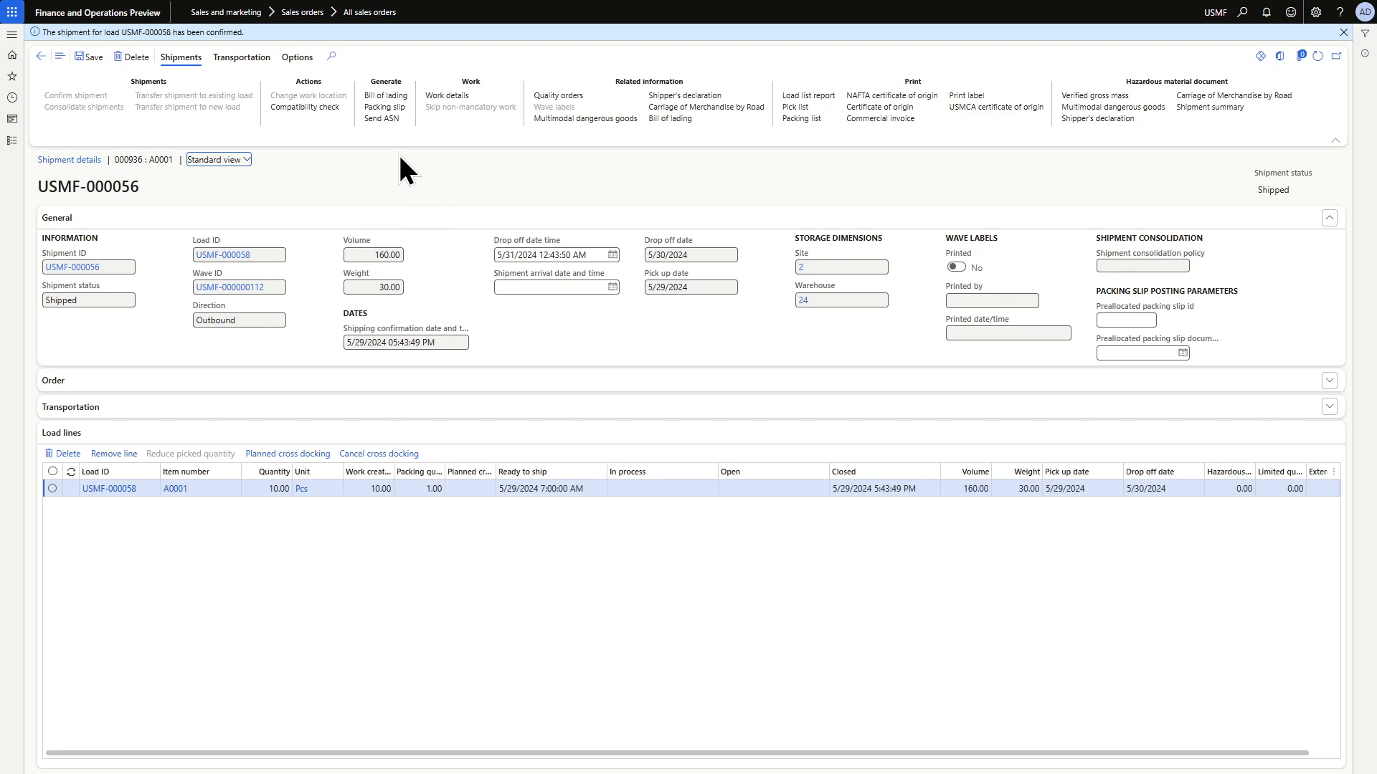
# Generate the packing slip for the confirmed shipment of item A0001 and post it without printing
pyautogui.click(386, 108)
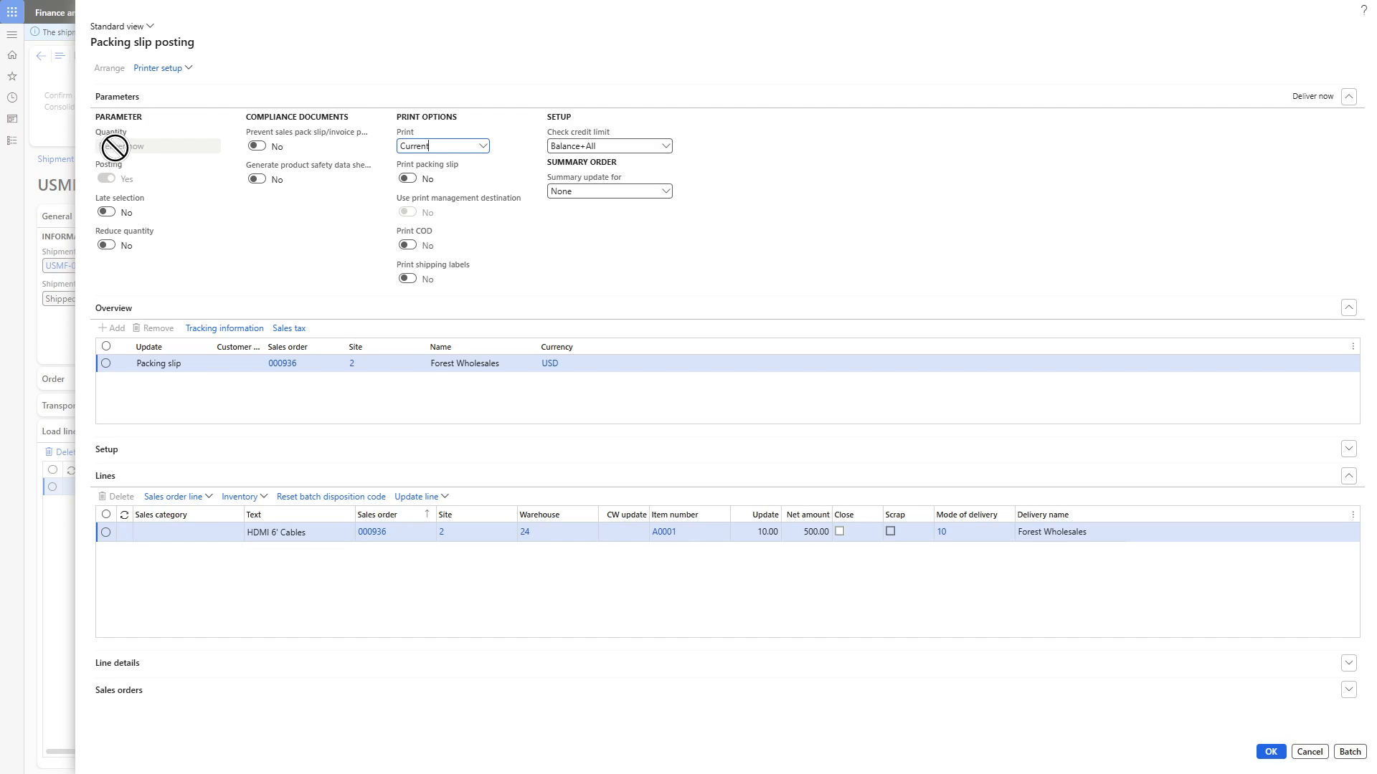
pyautogui.moveTo(126, 145)
pyautogui.click(753, 533)
pyautogui.click(1269, 752)
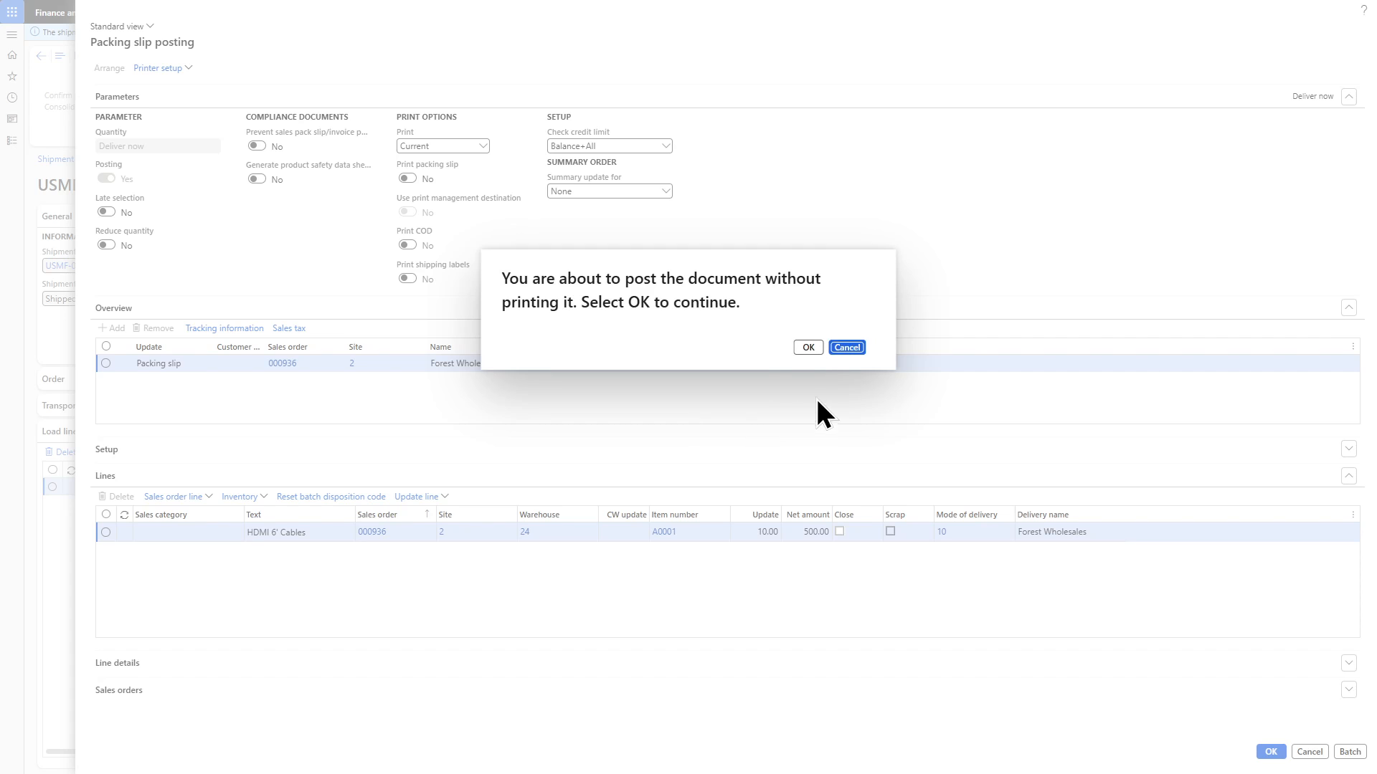
pyautogui.click(808, 348)
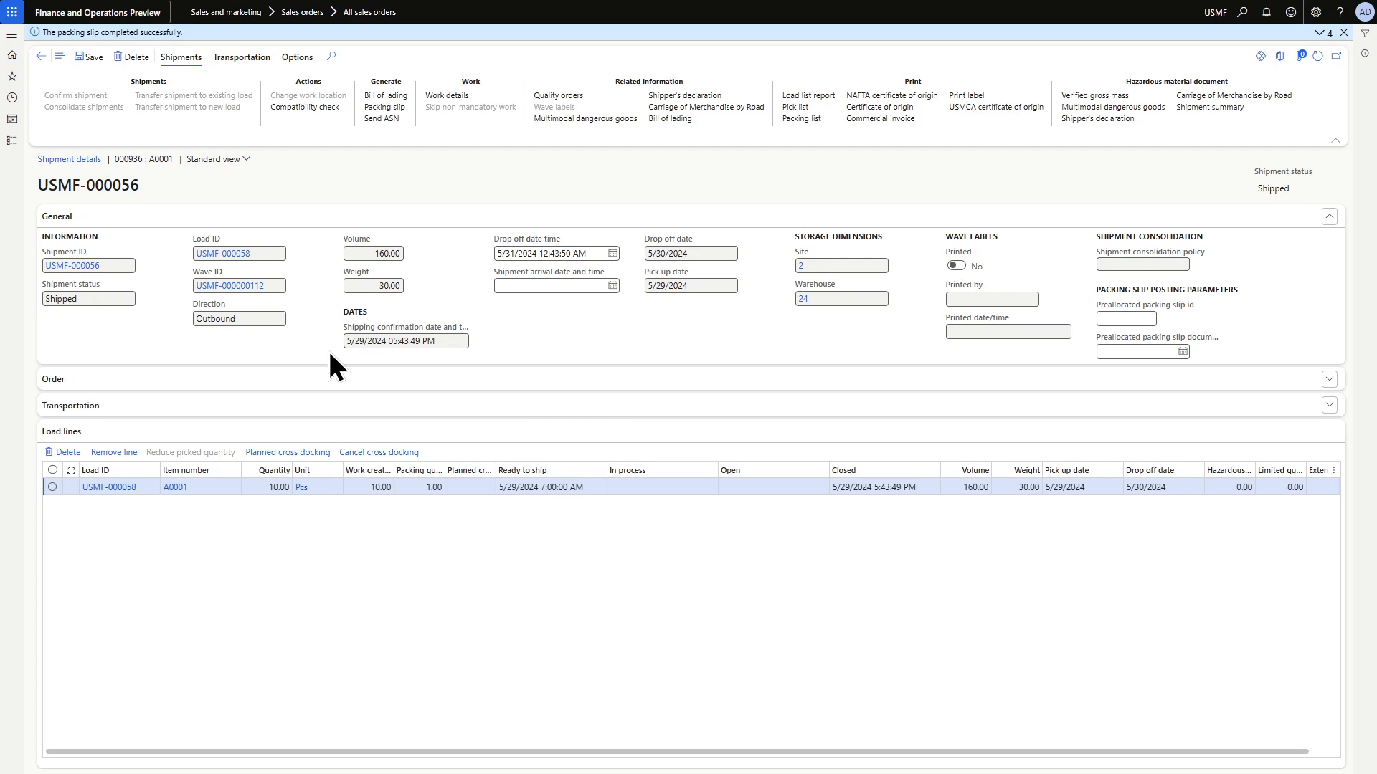
# Open the shipment's load details and cancel all packing slips related to the load
pyautogui.click(235, 255)
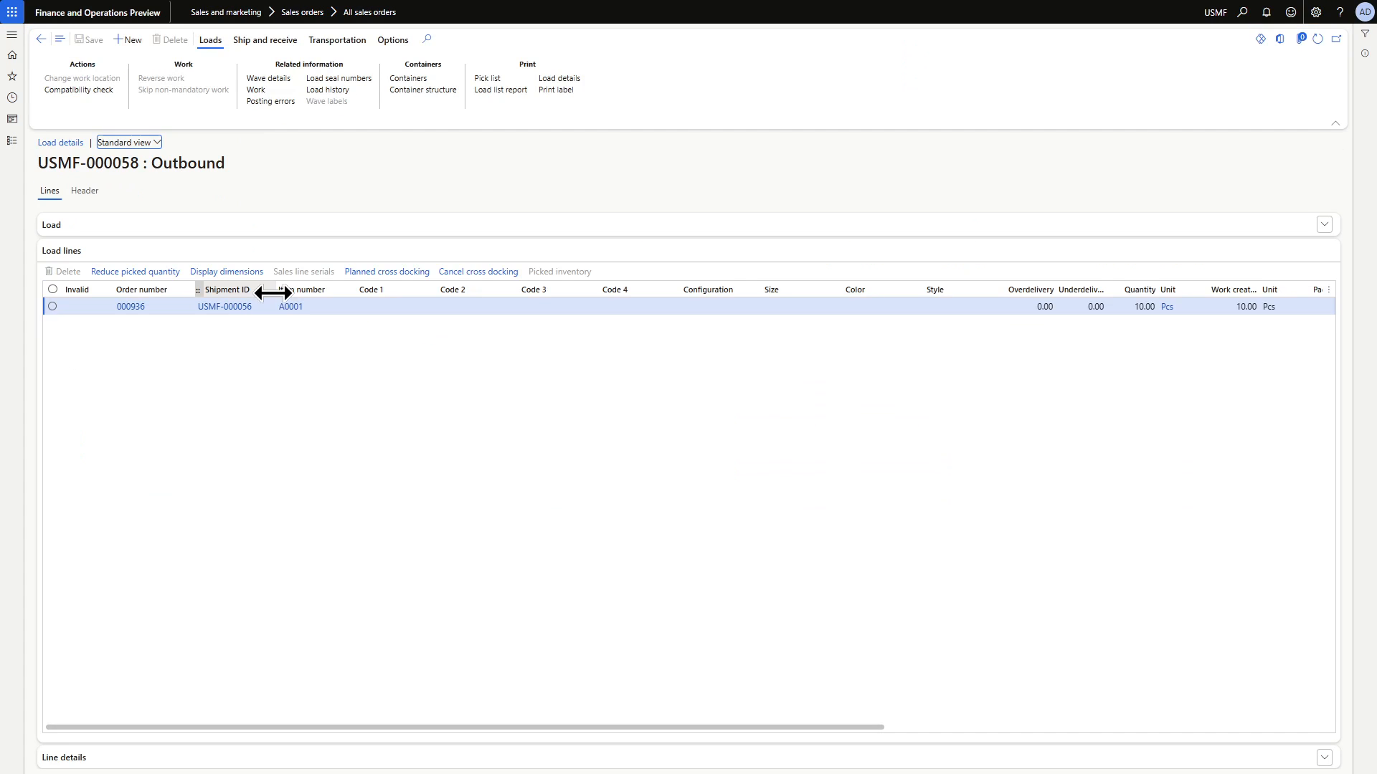
pyautogui.click(259, 42)
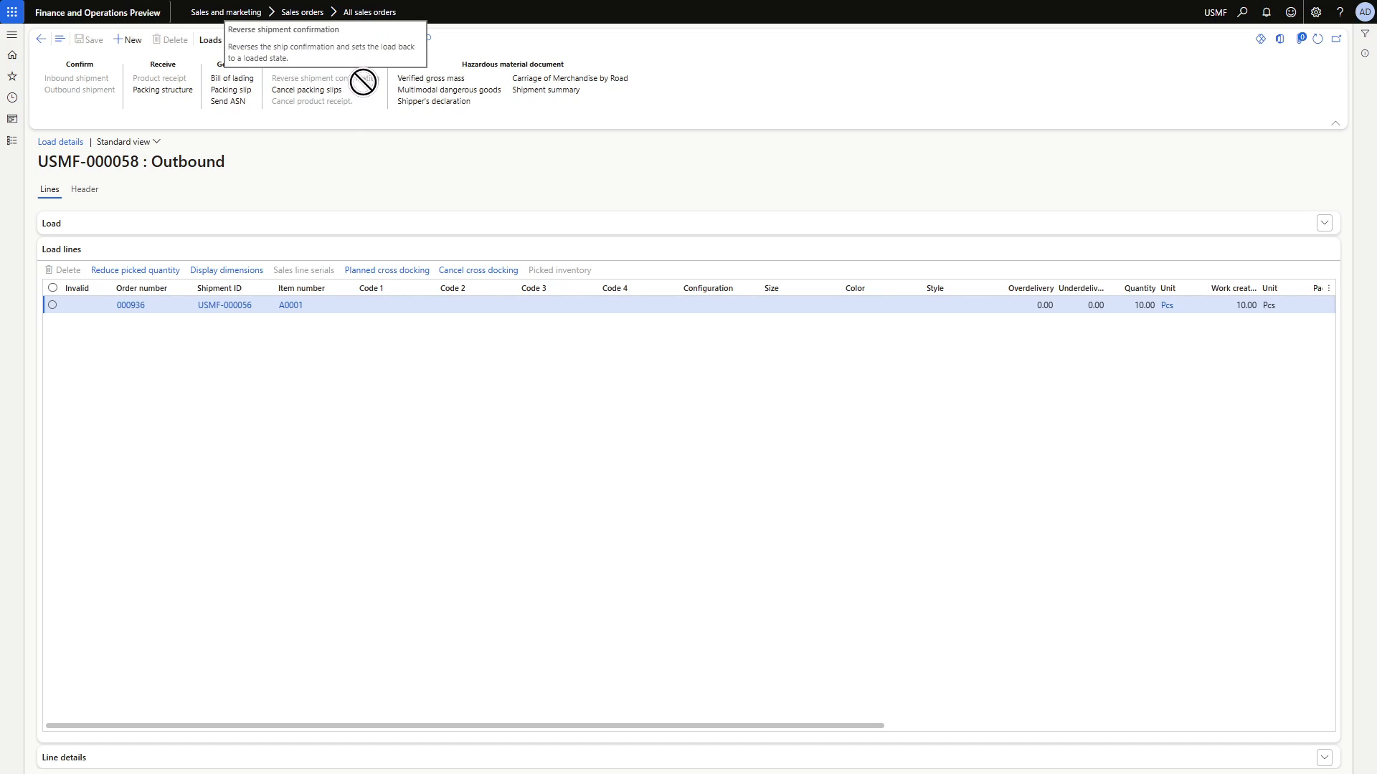
pyautogui.click(320, 92)
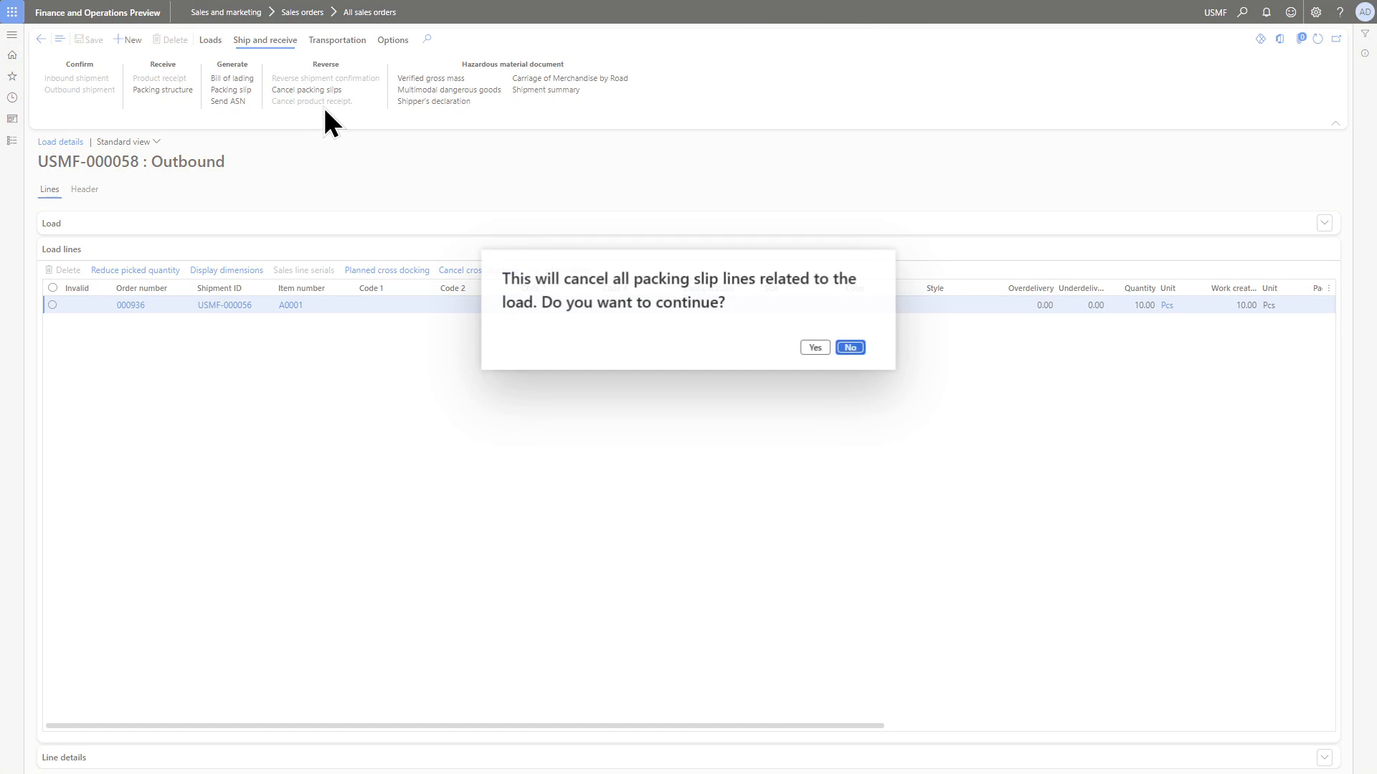
pyautogui.click(815, 348)
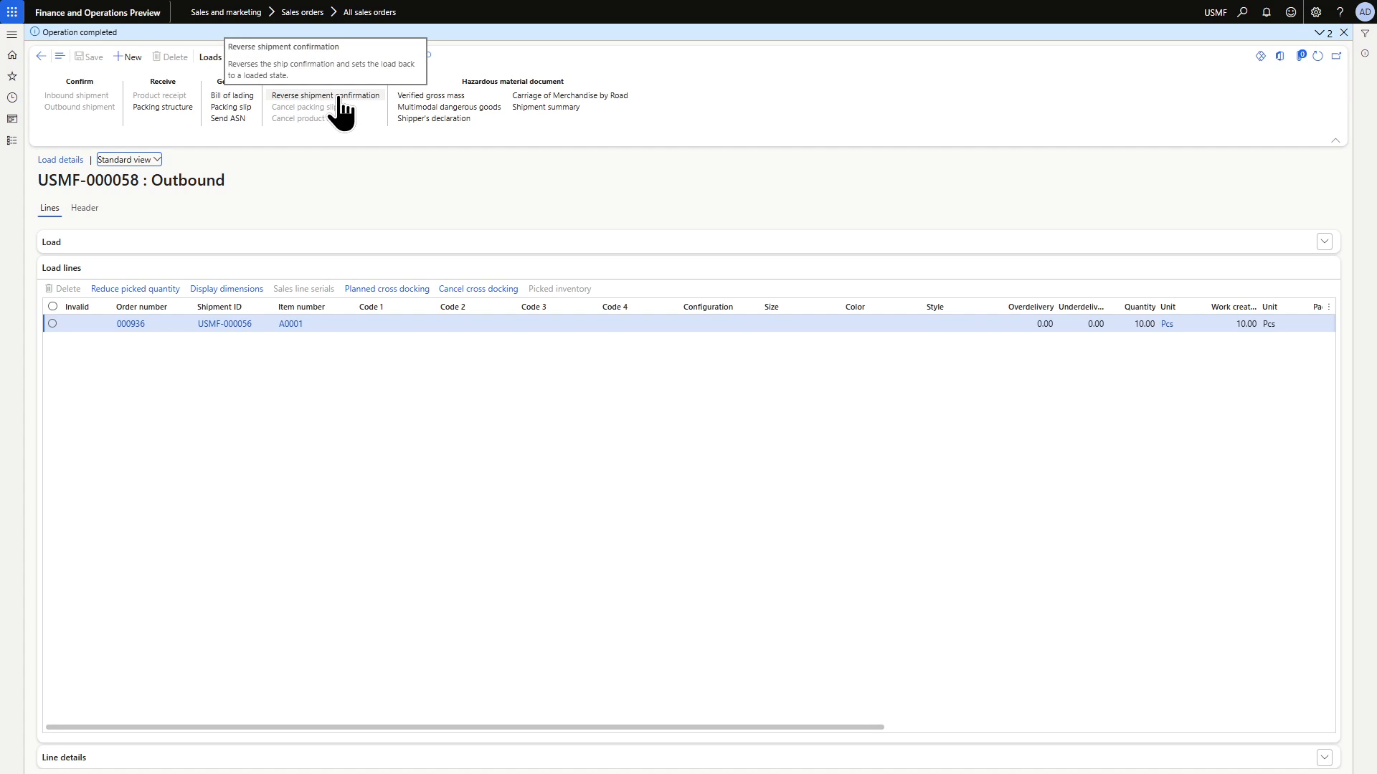
# Show the load's general details, reverse its shipment confirmation and check the load status
pyautogui.click(225, 250)
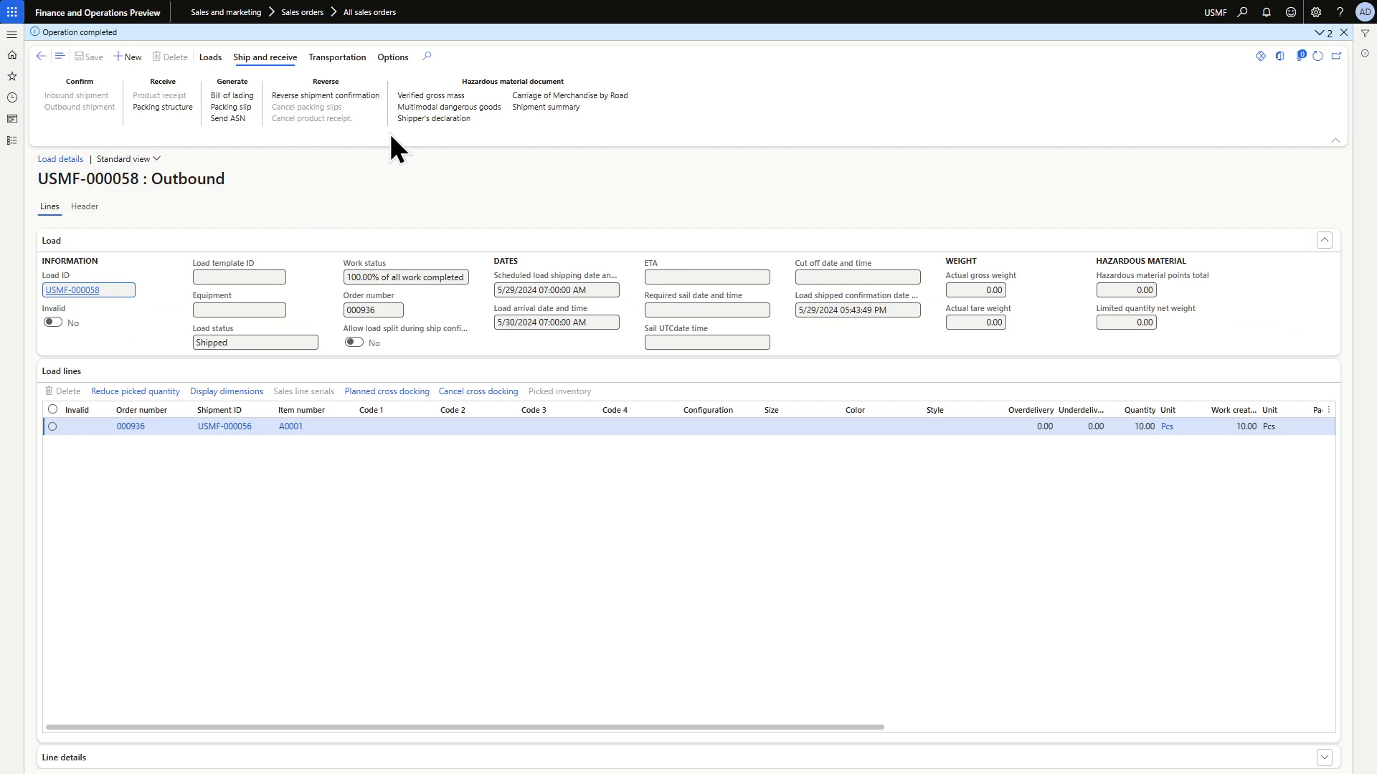
pyautogui.click(319, 95)
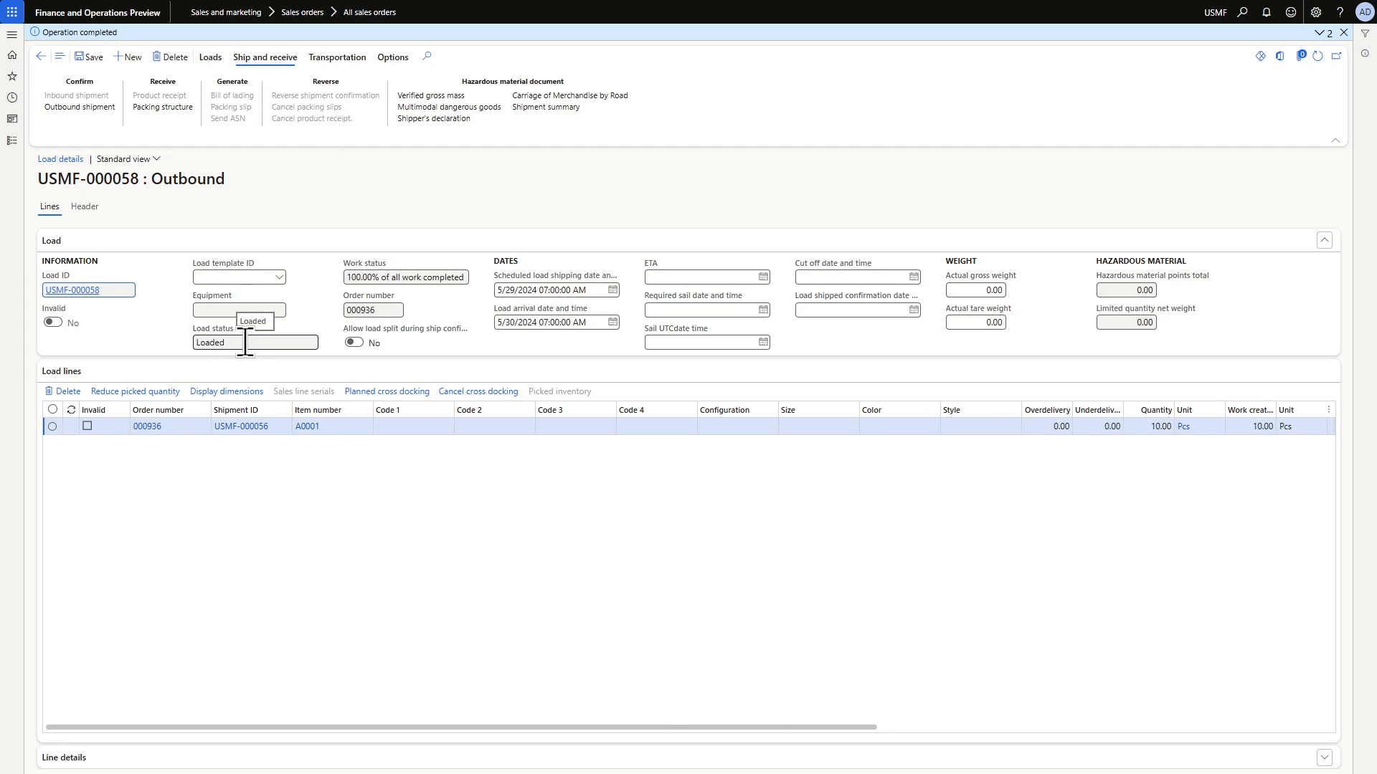
pyautogui.moveTo(245, 343); pyautogui.dragTo(196, 343)
# Confirm the load's outbound shipment again and post its packing slip without printing
pyautogui.click(71, 108)
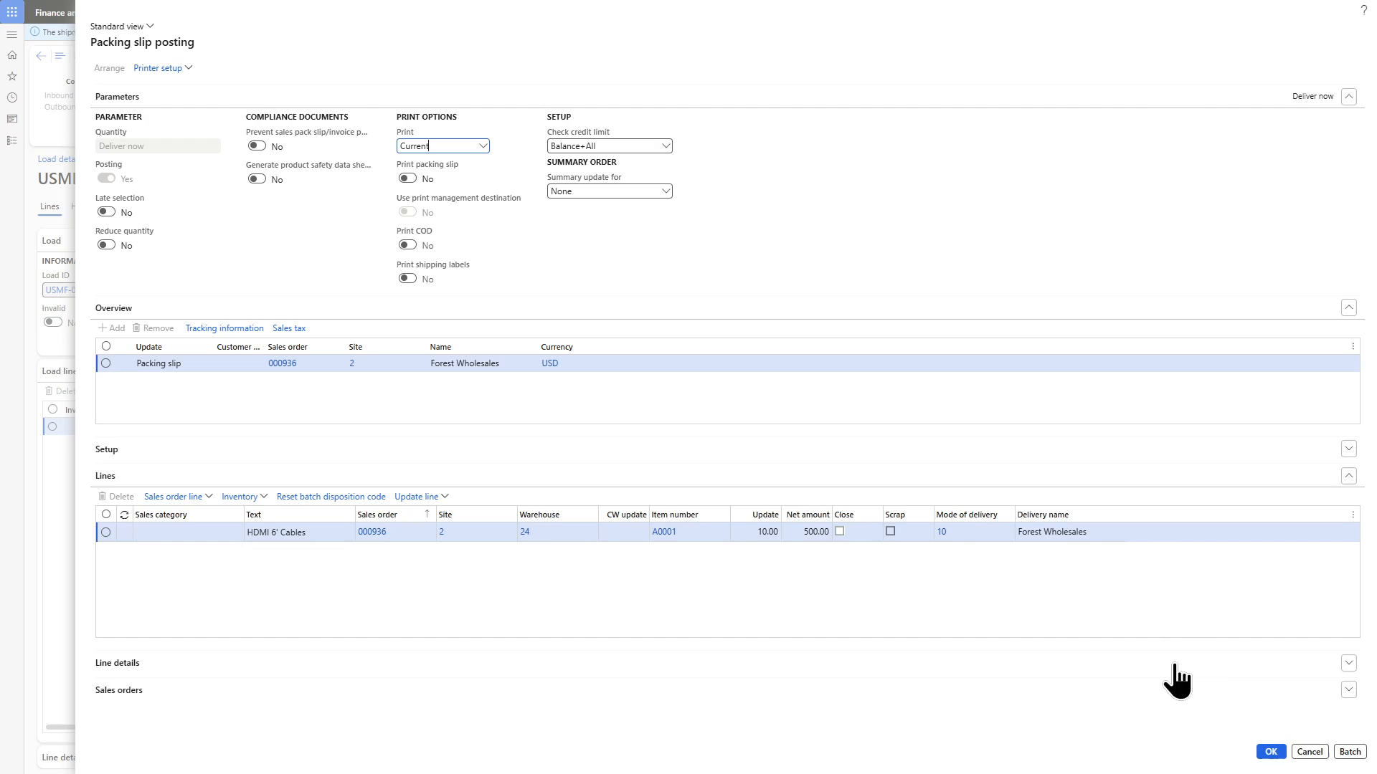
pyautogui.click(1270, 751)
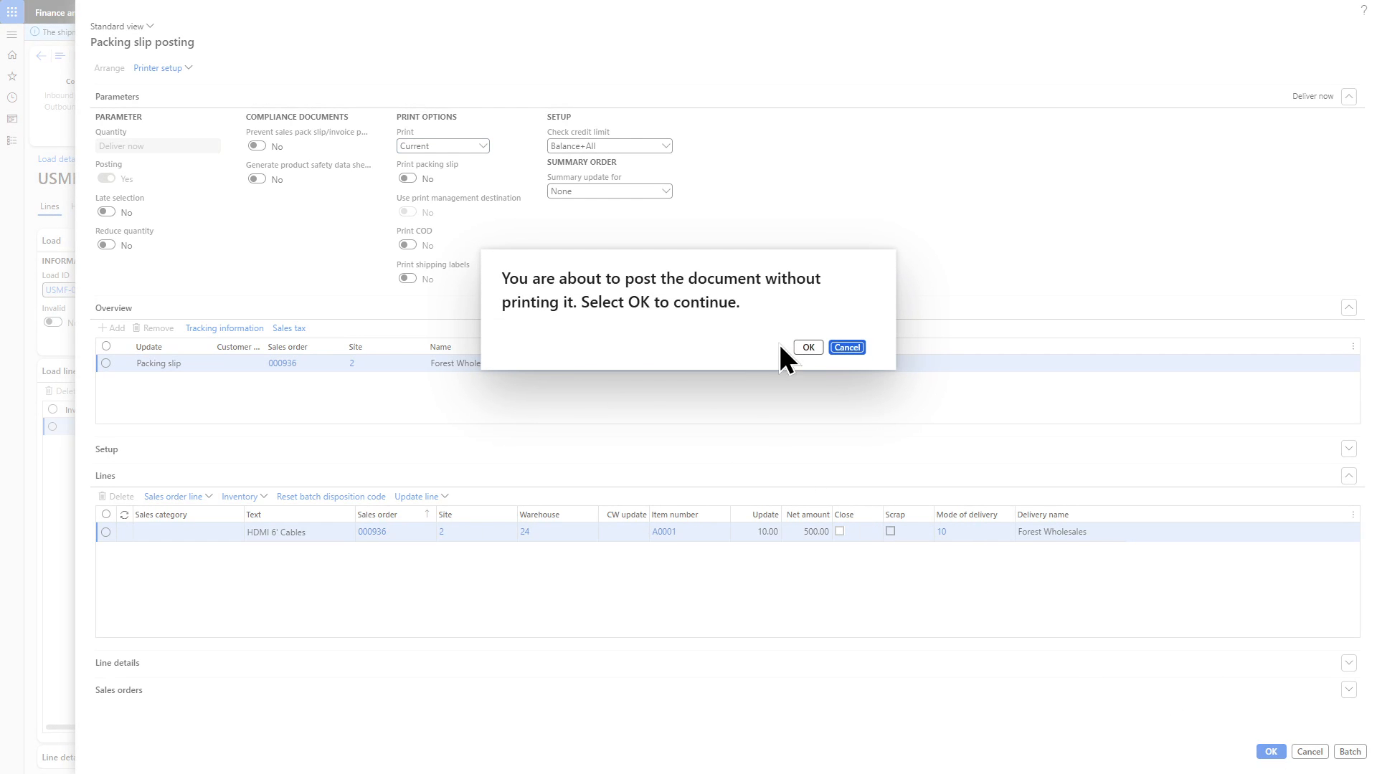
pyautogui.click(808, 347)
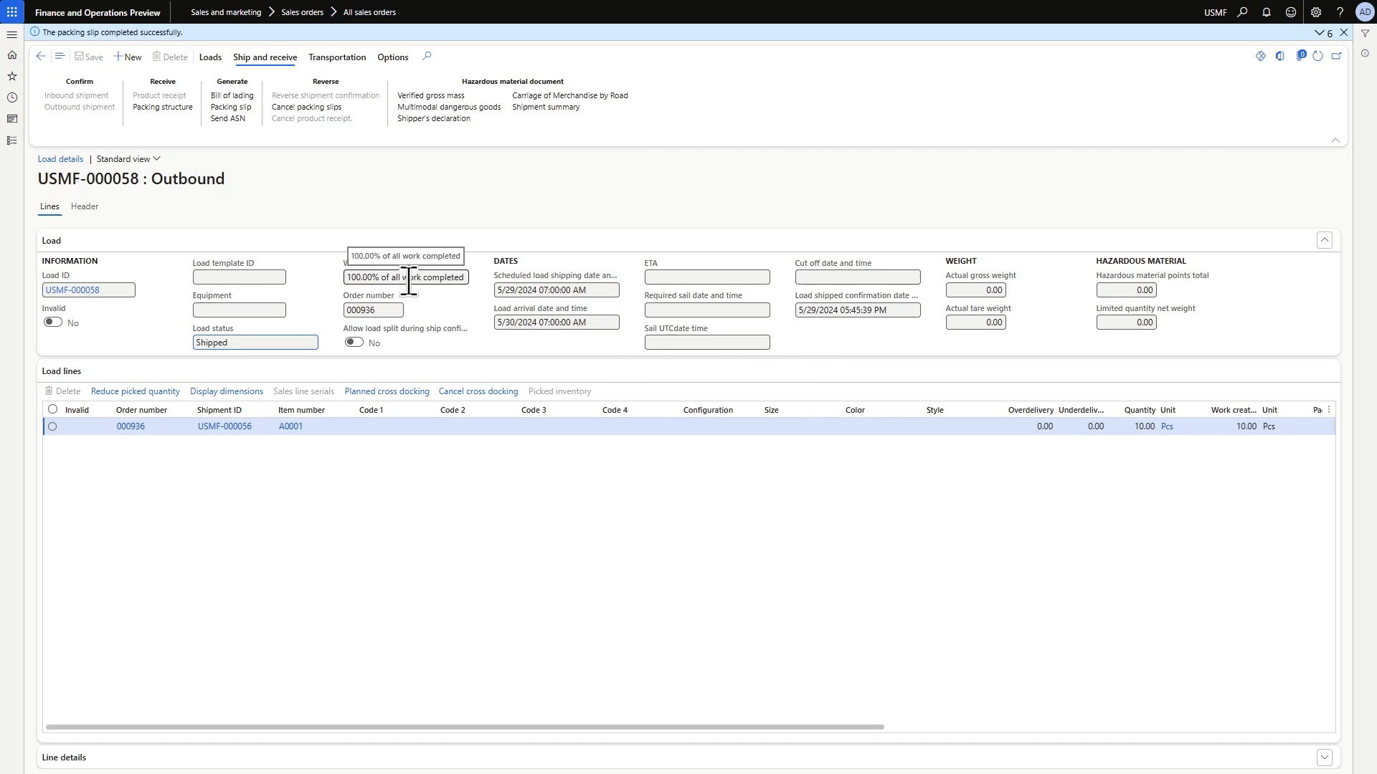
# Check the load's work status and load status, and clear the notification on the load details
pyautogui.click(352, 277)
pyautogui.moveTo(351, 277); pyautogui.dragTo(459, 280)
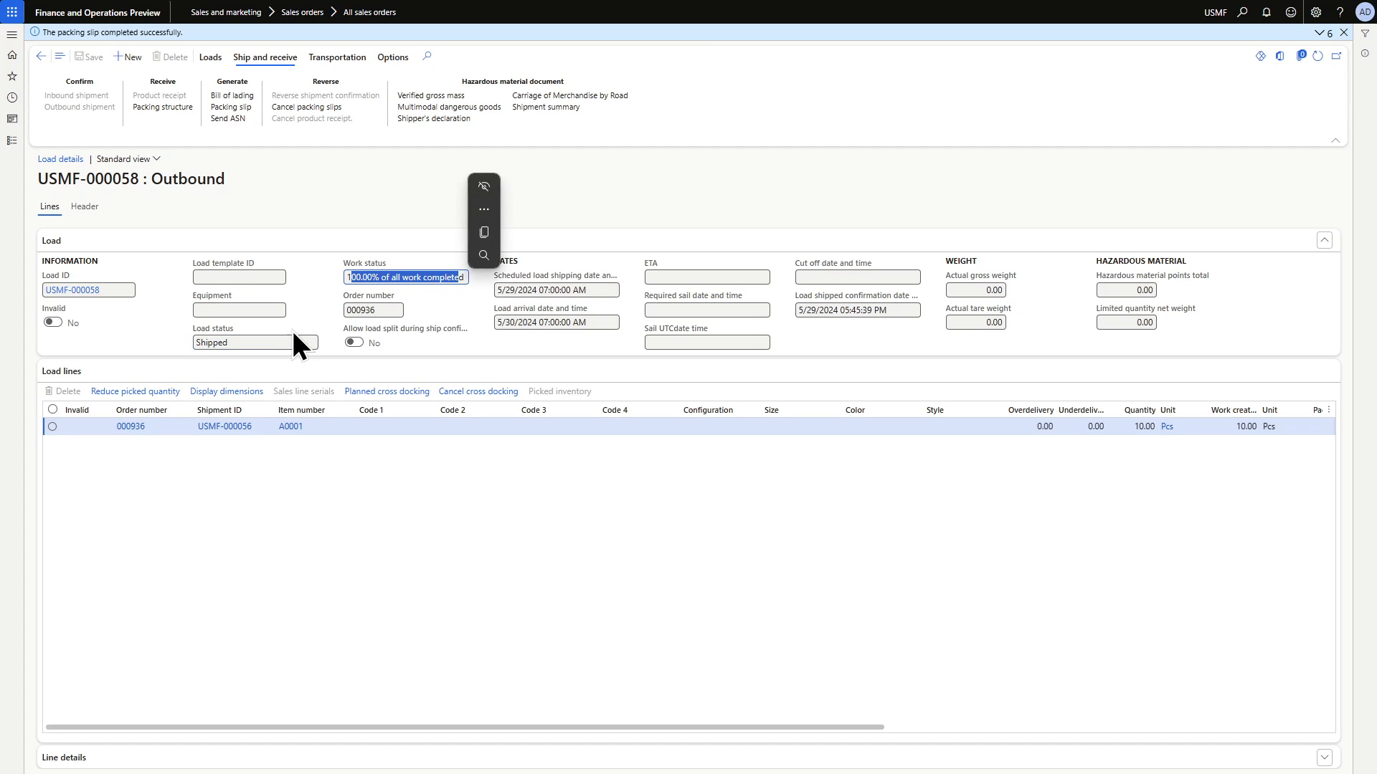
pyautogui.moveTo(273, 340); pyautogui.dragTo(187, 345)
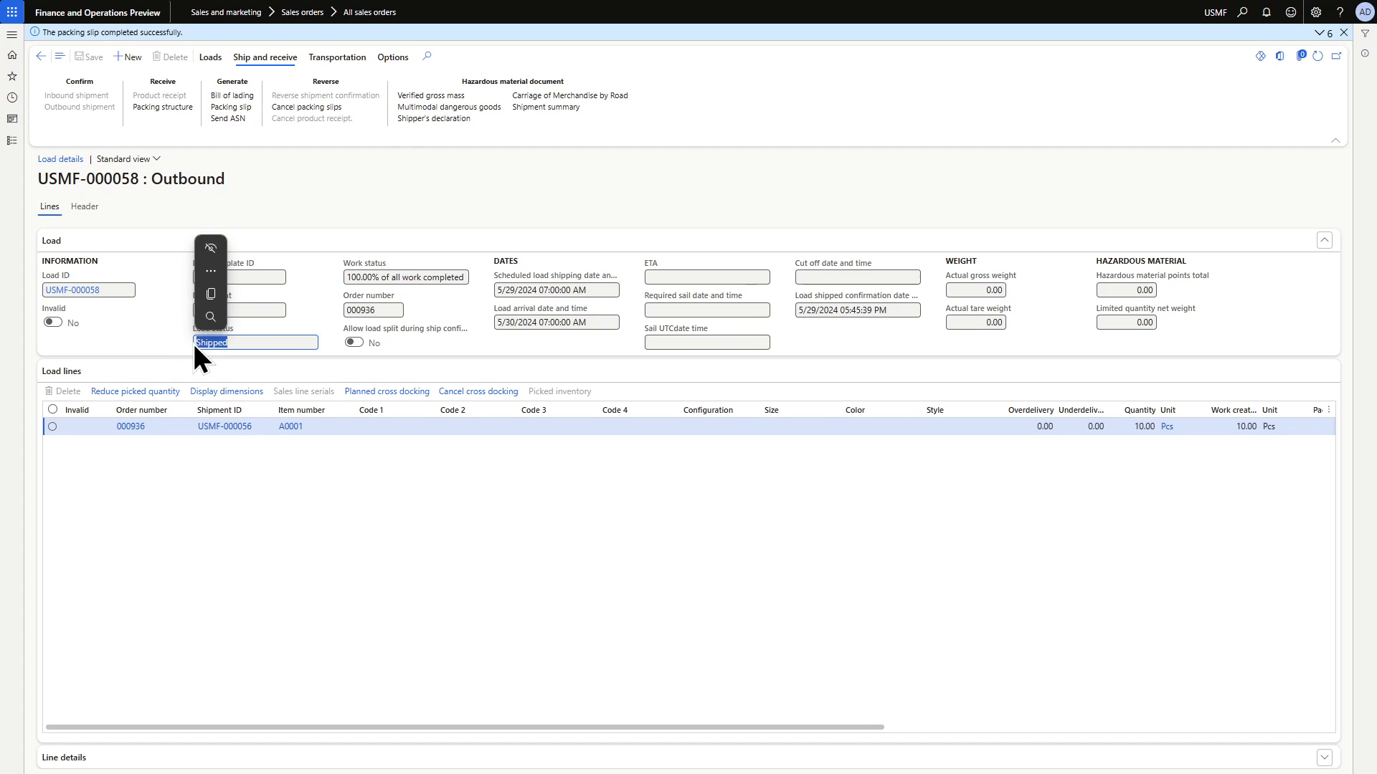
pyautogui.click(243, 394)
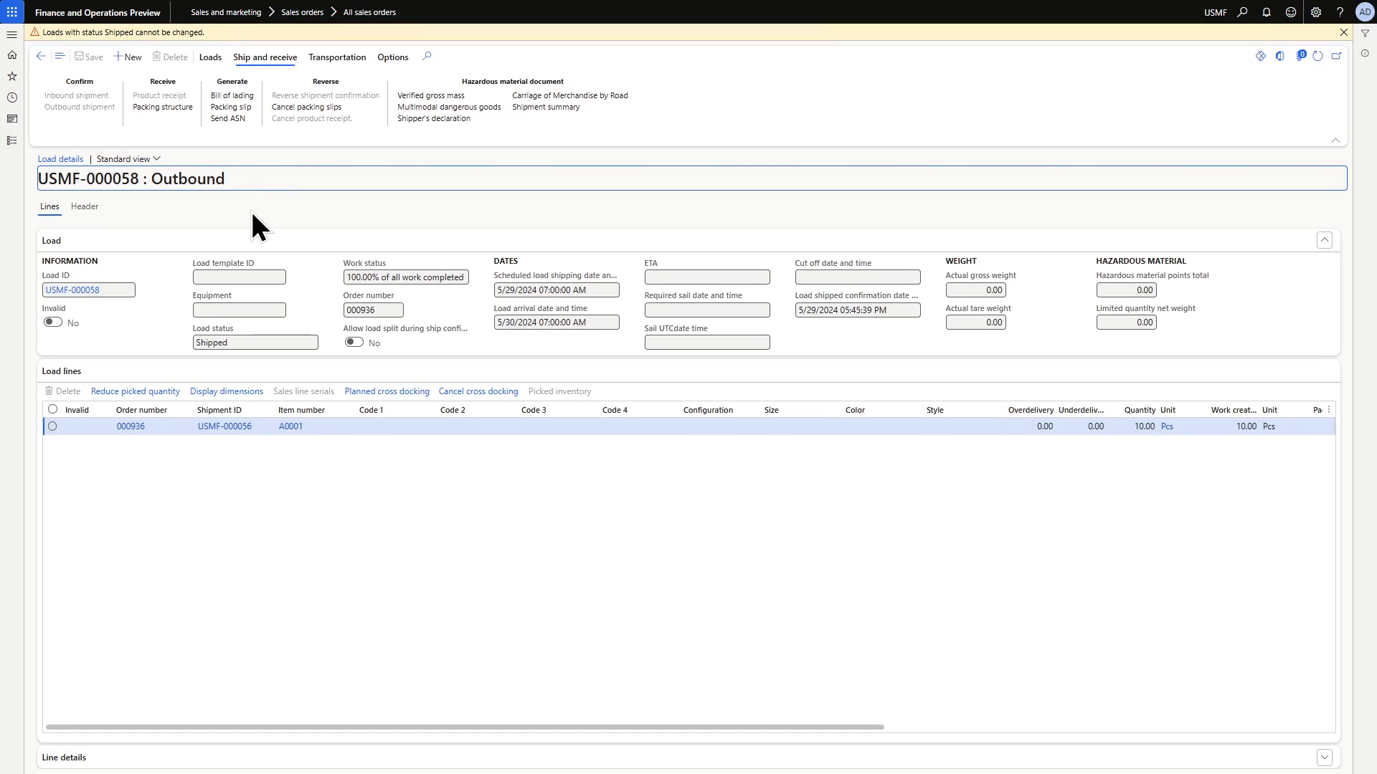
pyautogui.click(1343, 33)
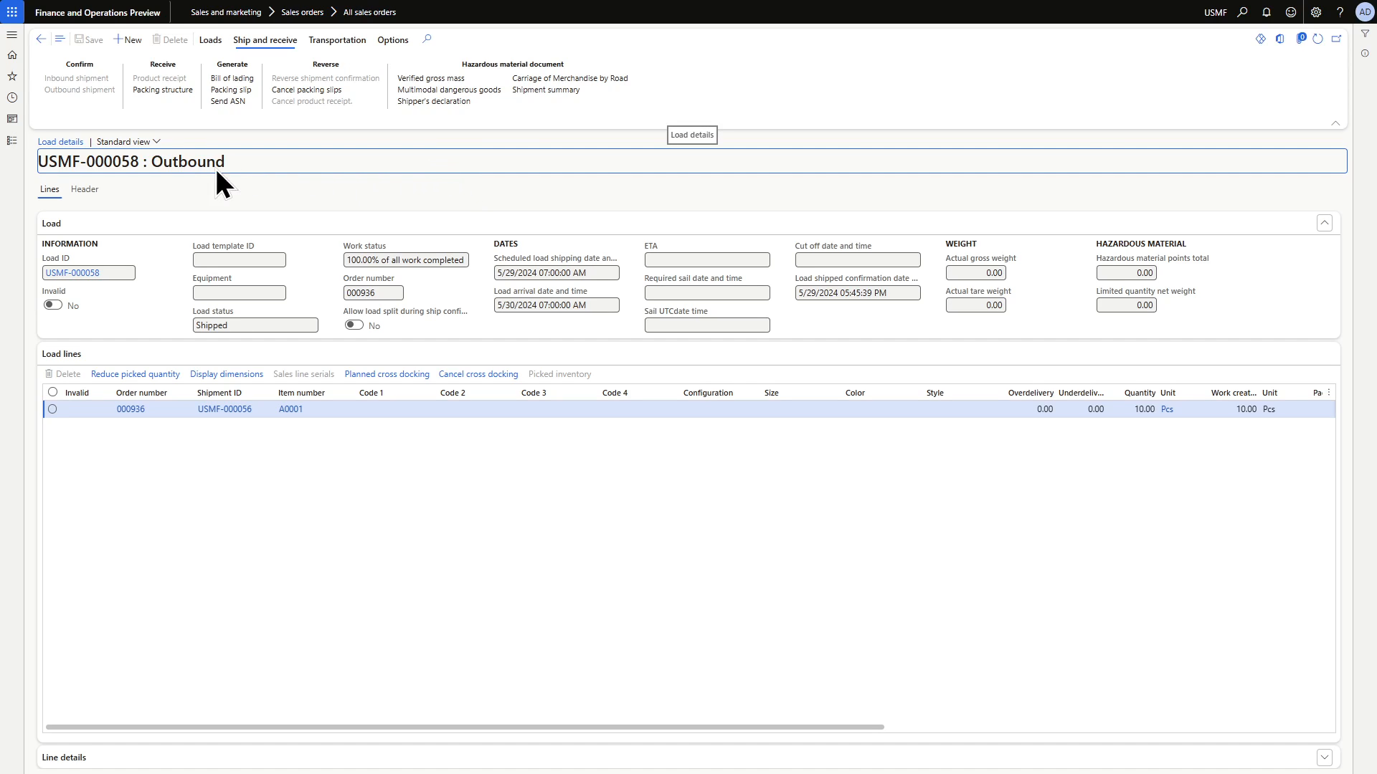
# Try to go from the load details to the wave templates in Warehouse management, and dismiss the error
pyautogui.click(20, 37)
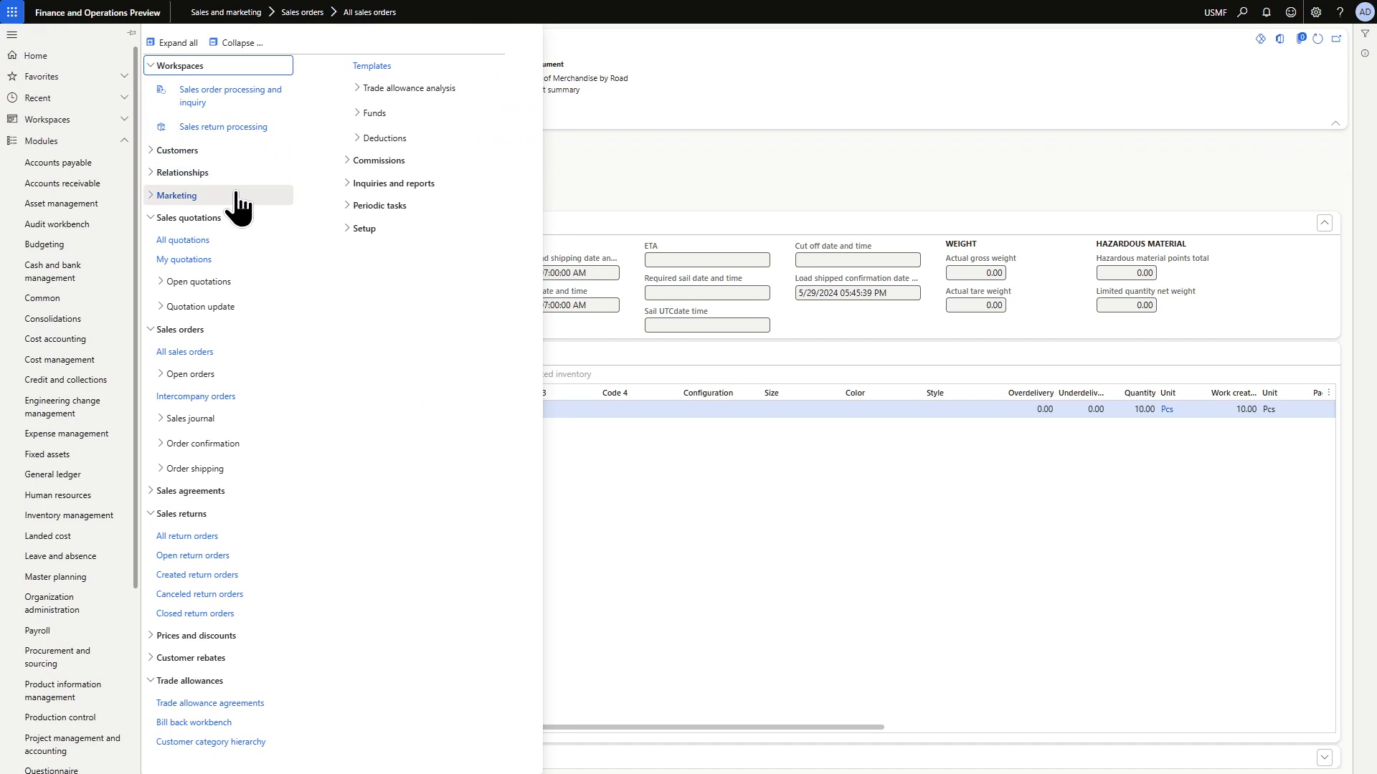
pyautogui.scroll(-3, 118, 345)
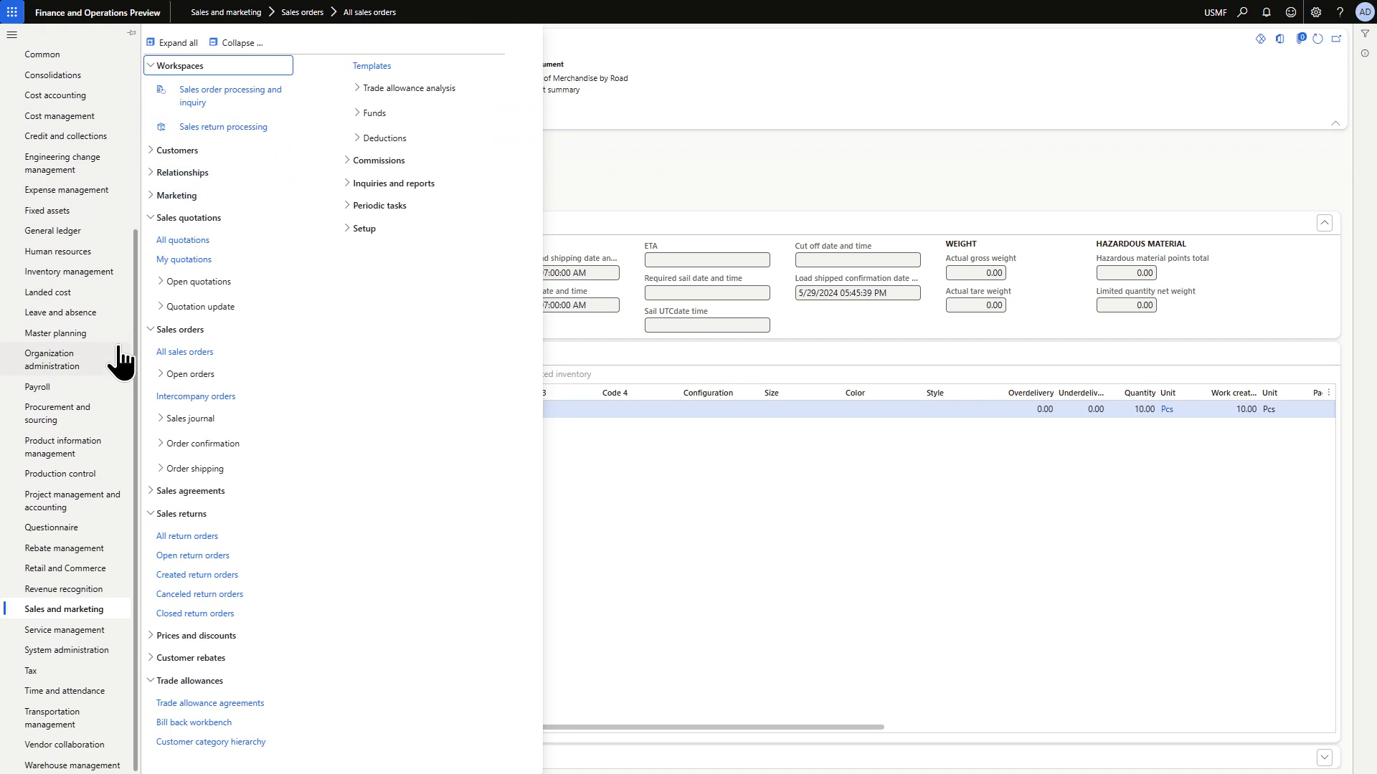
pyautogui.click(72, 765)
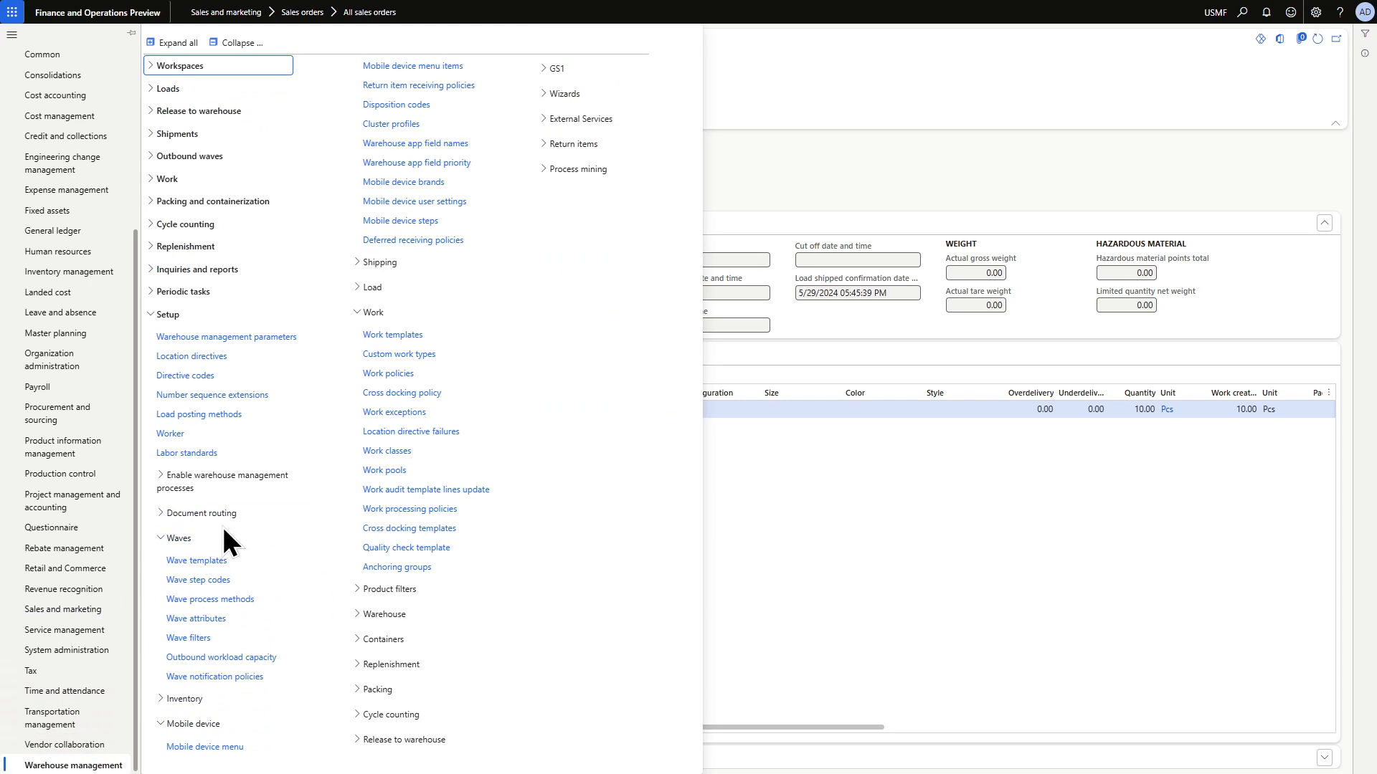
pyautogui.click(212, 561)
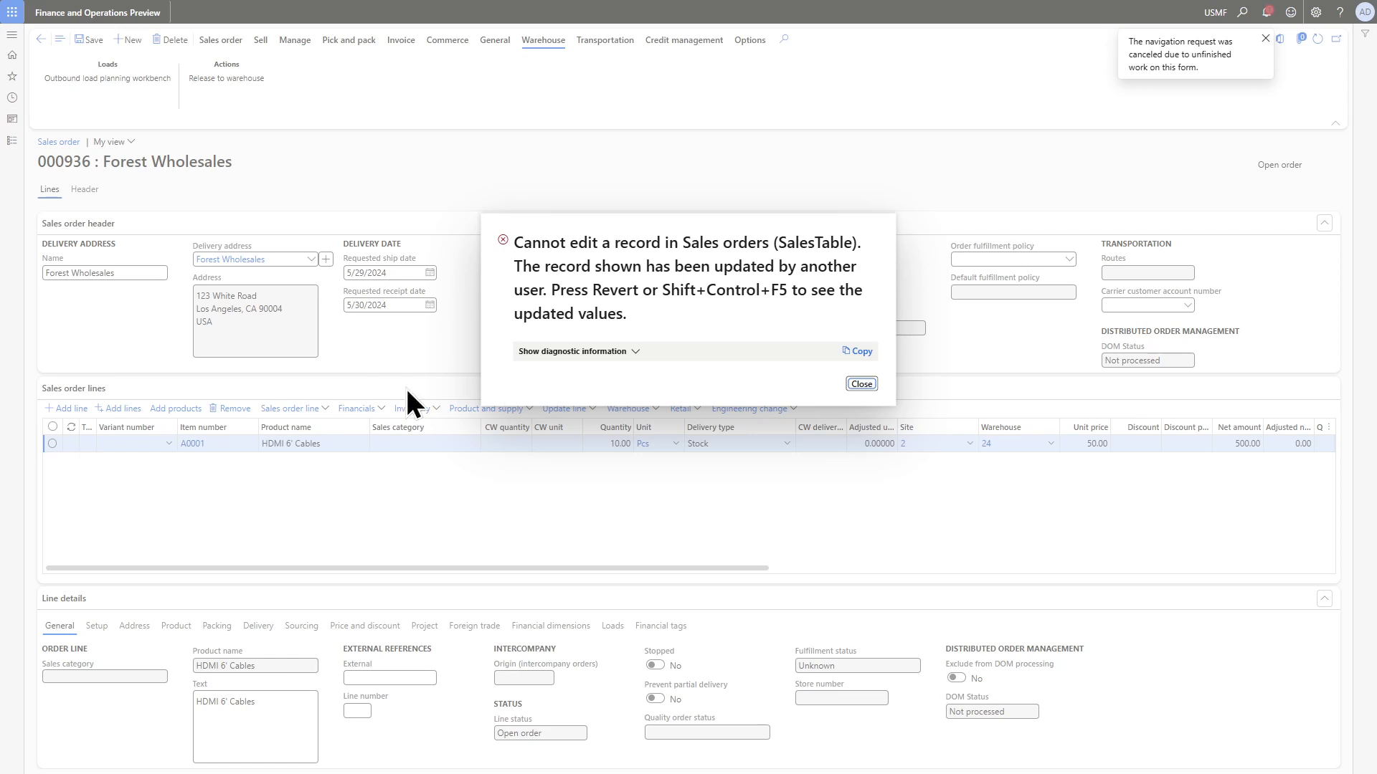
pyautogui.click(861, 383)
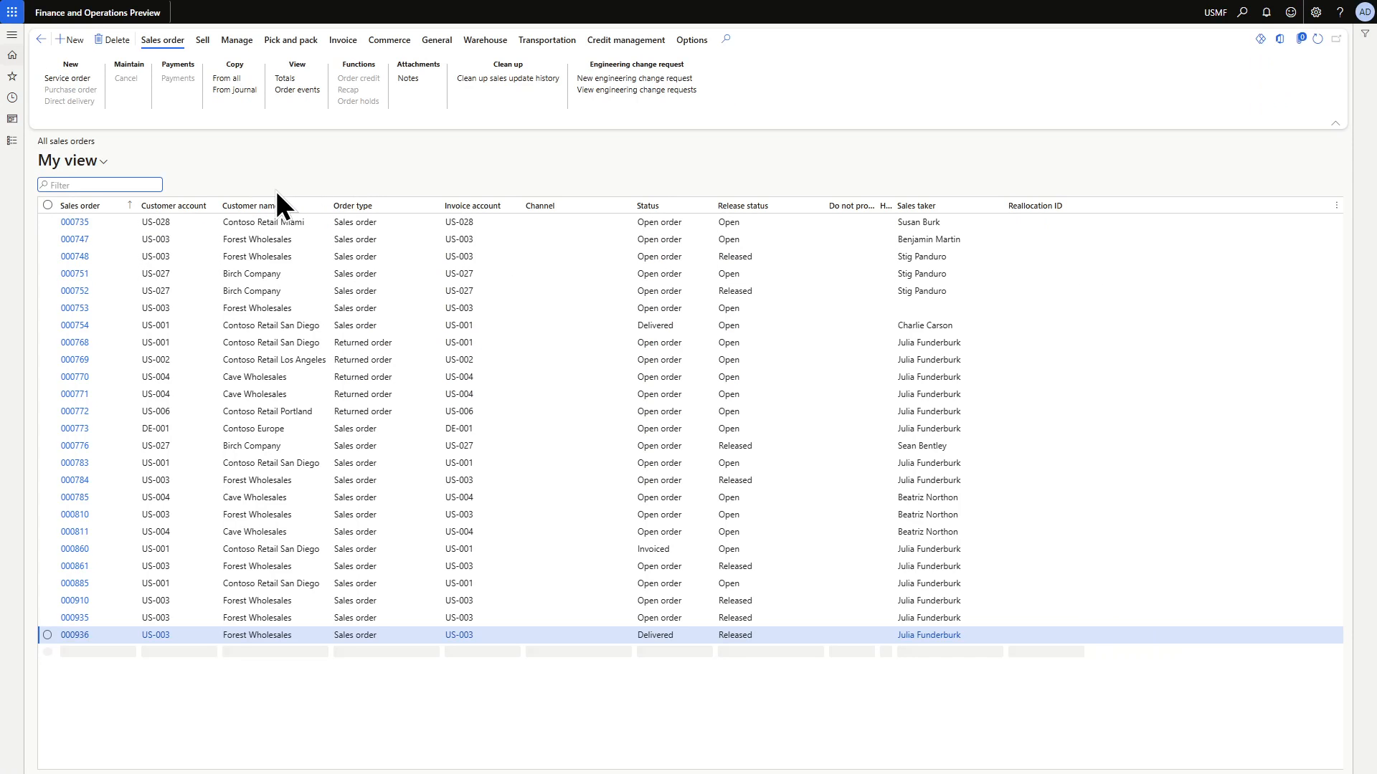
# Open the wave templates from the Warehouse management setup
pyautogui.click(11, 35)
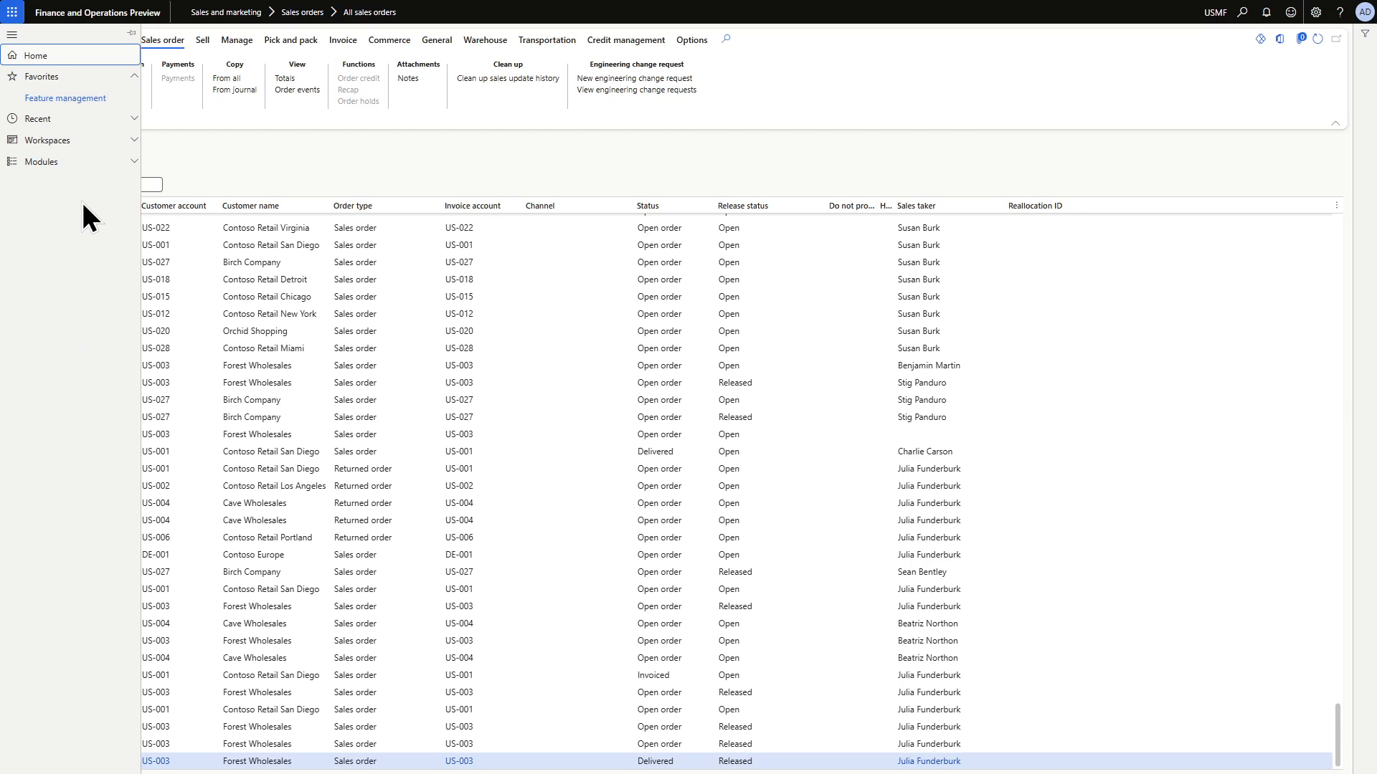
pyautogui.click(64, 162)
pyautogui.scroll(-5, 64, 566)
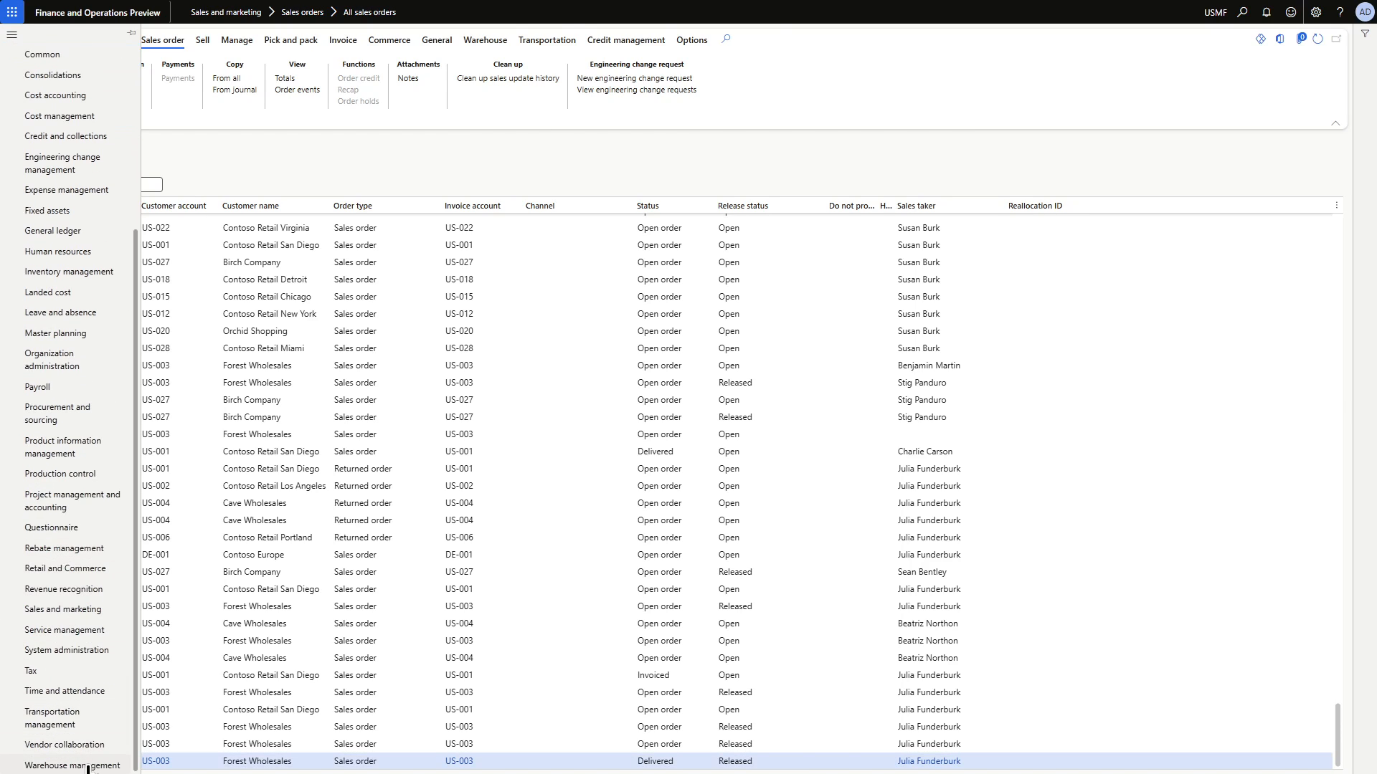
pyautogui.click(88, 766)
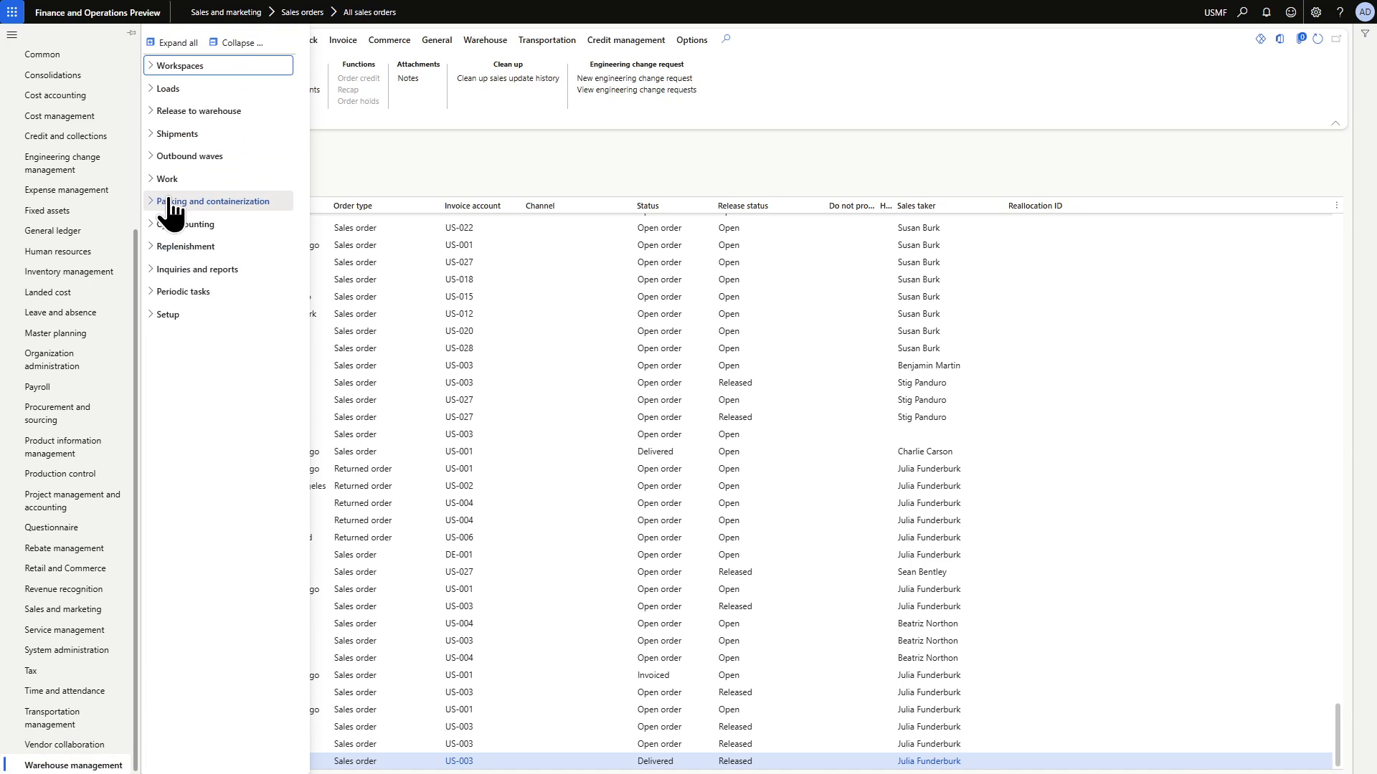
pyautogui.click(170, 316)
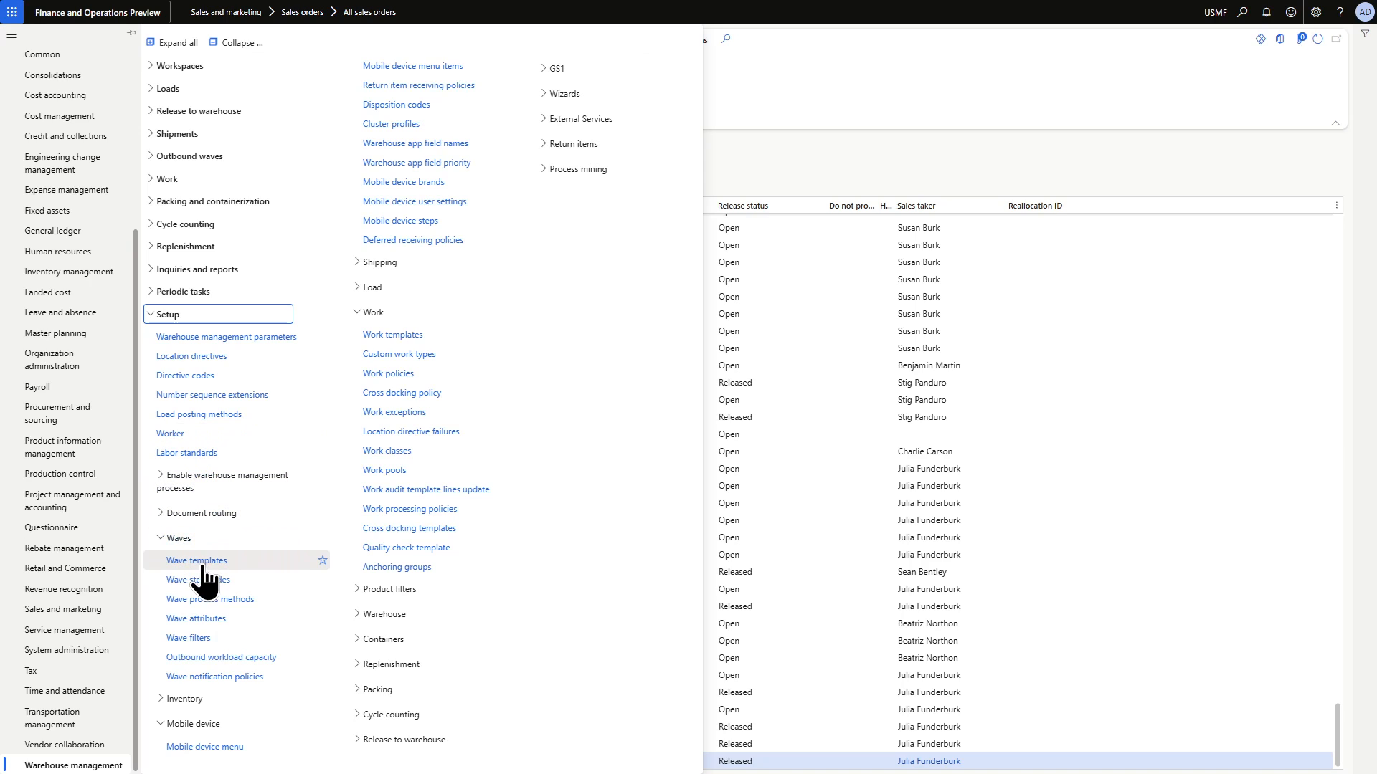
pyautogui.click(201, 562)
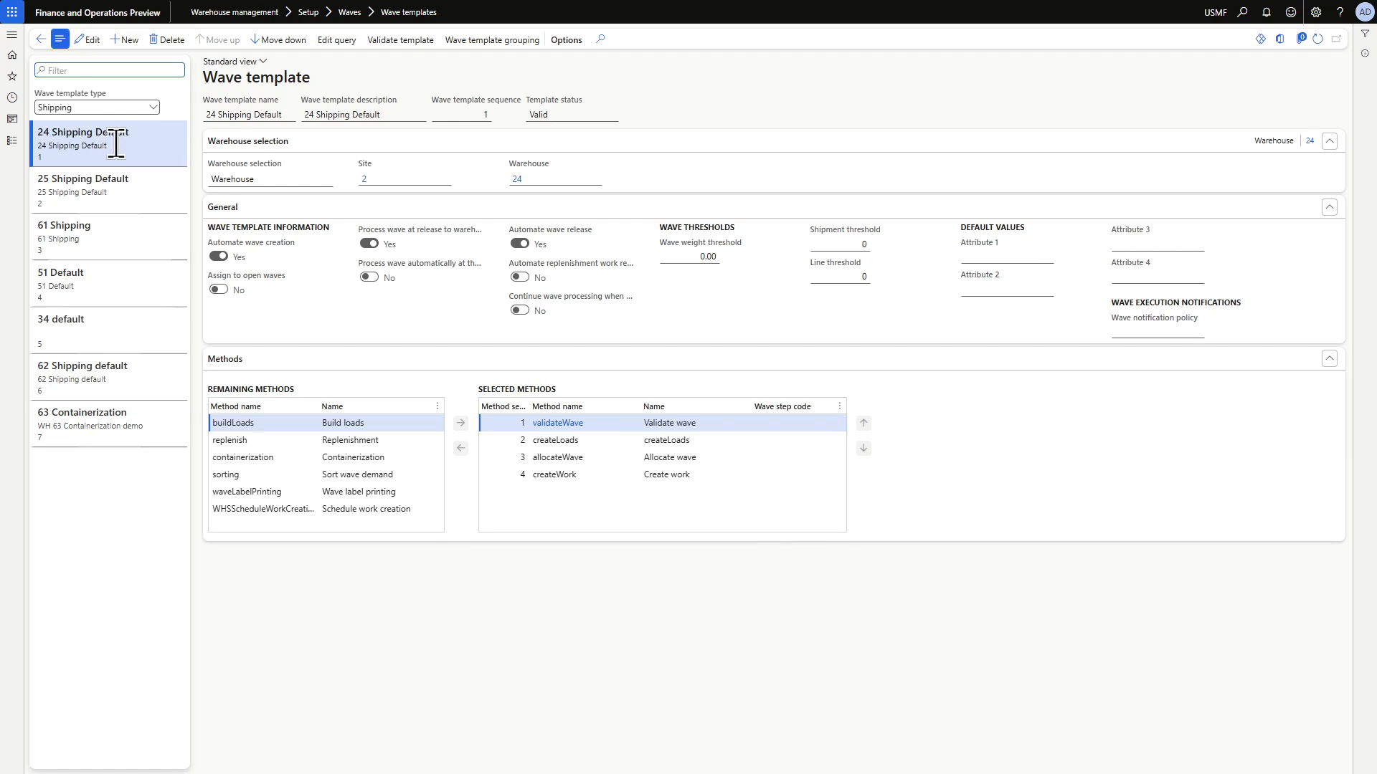
# Disable automated wave creation, processing at release to warehouse and automated wave release on the 24 Shipping Default template, and save it
pyautogui.click(92, 41)
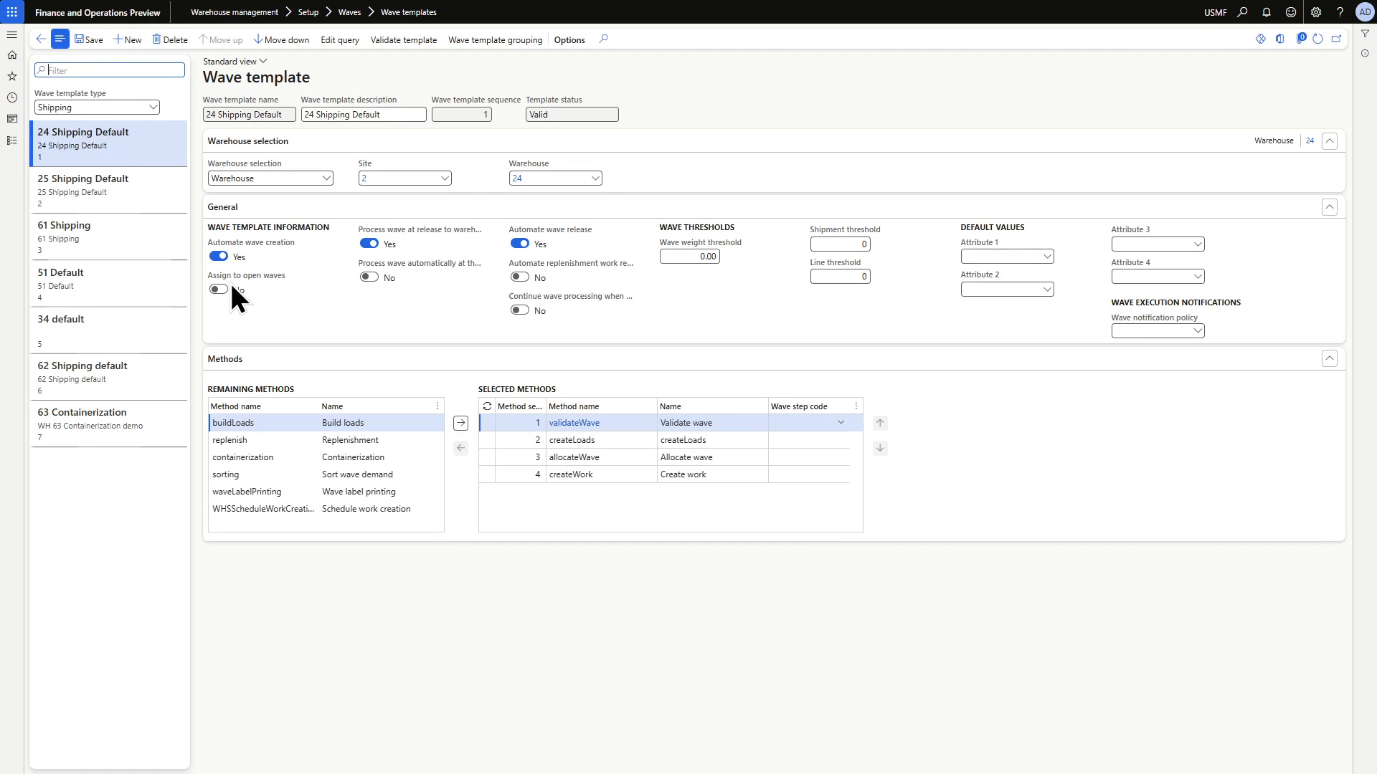
pyautogui.click(219, 257)
pyautogui.click(369, 245)
pyautogui.click(369, 244)
pyautogui.click(519, 244)
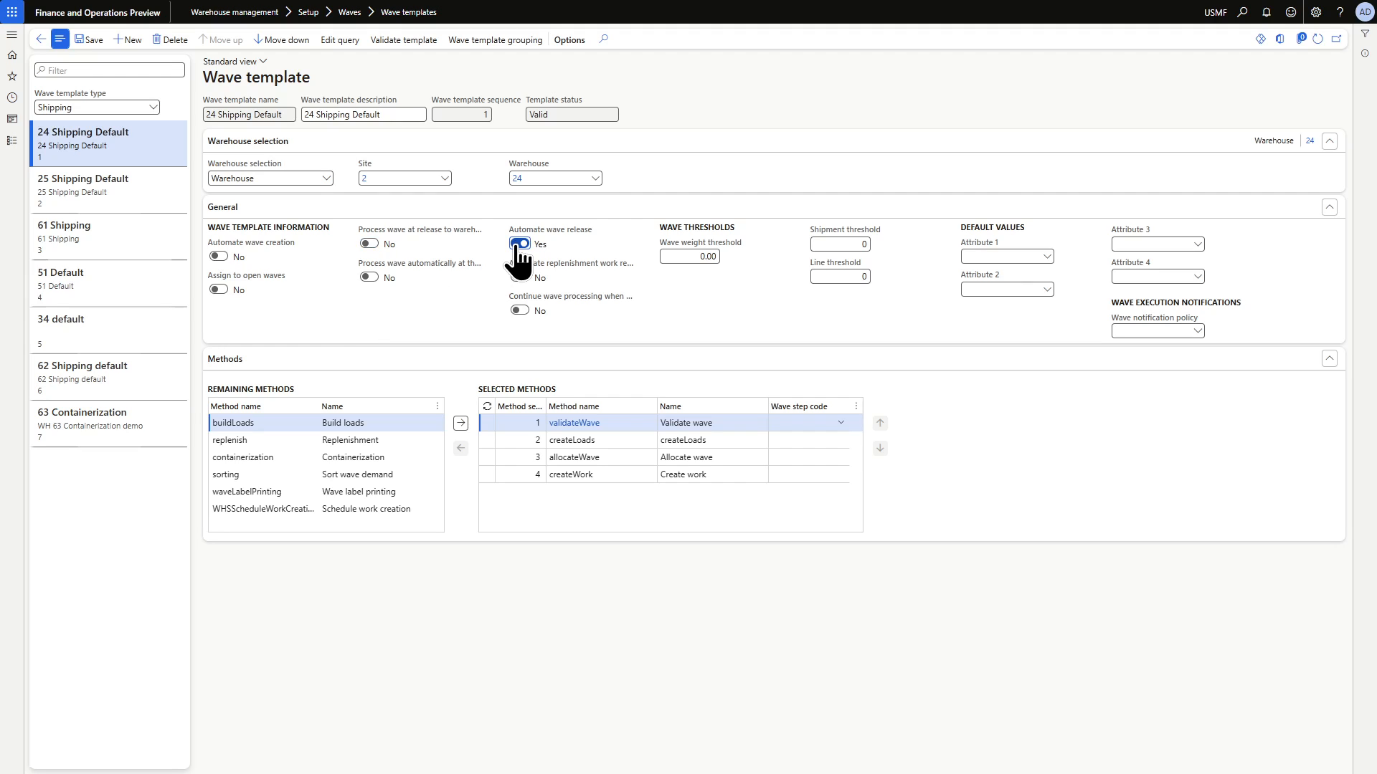
pyautogui.click(96, 40)
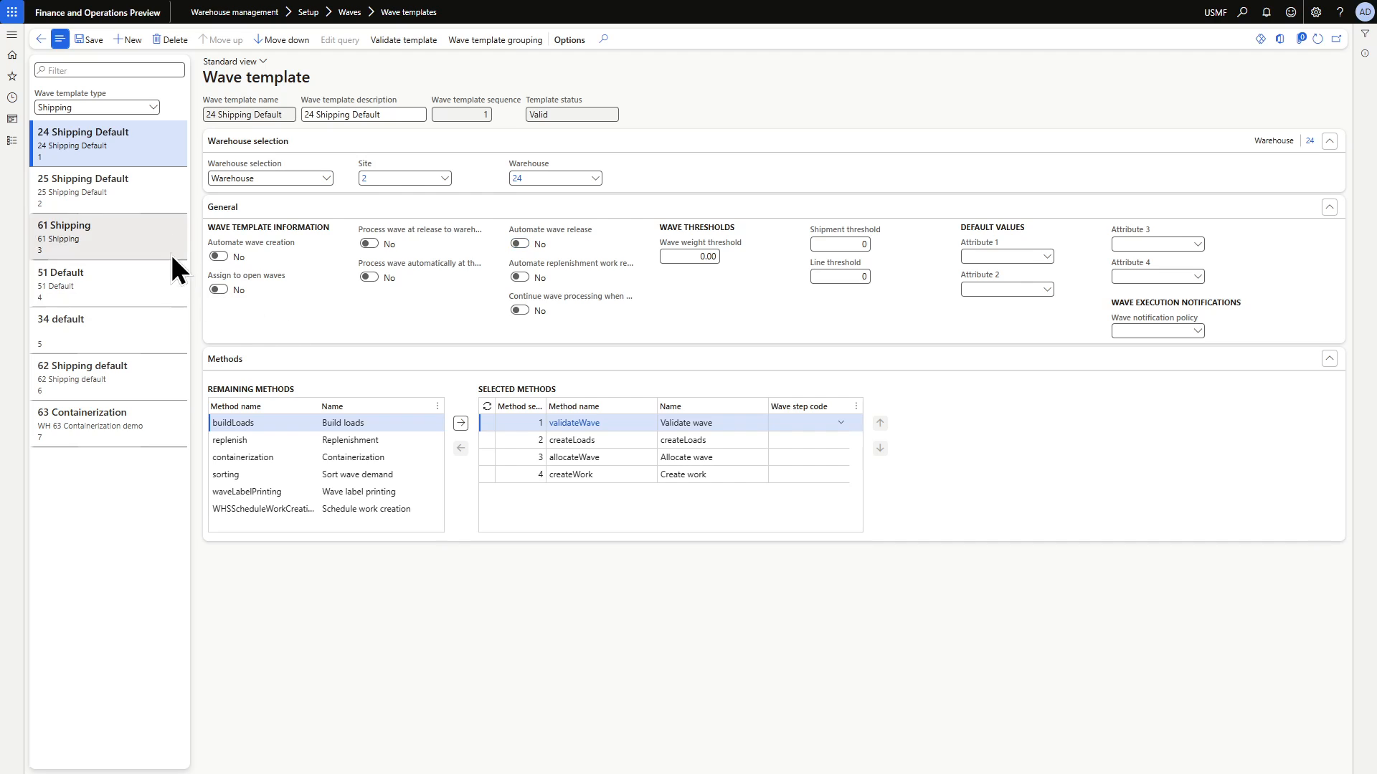
# Open the list of all sales orders in Accounts receivable
pyautogui.click(11, 36)
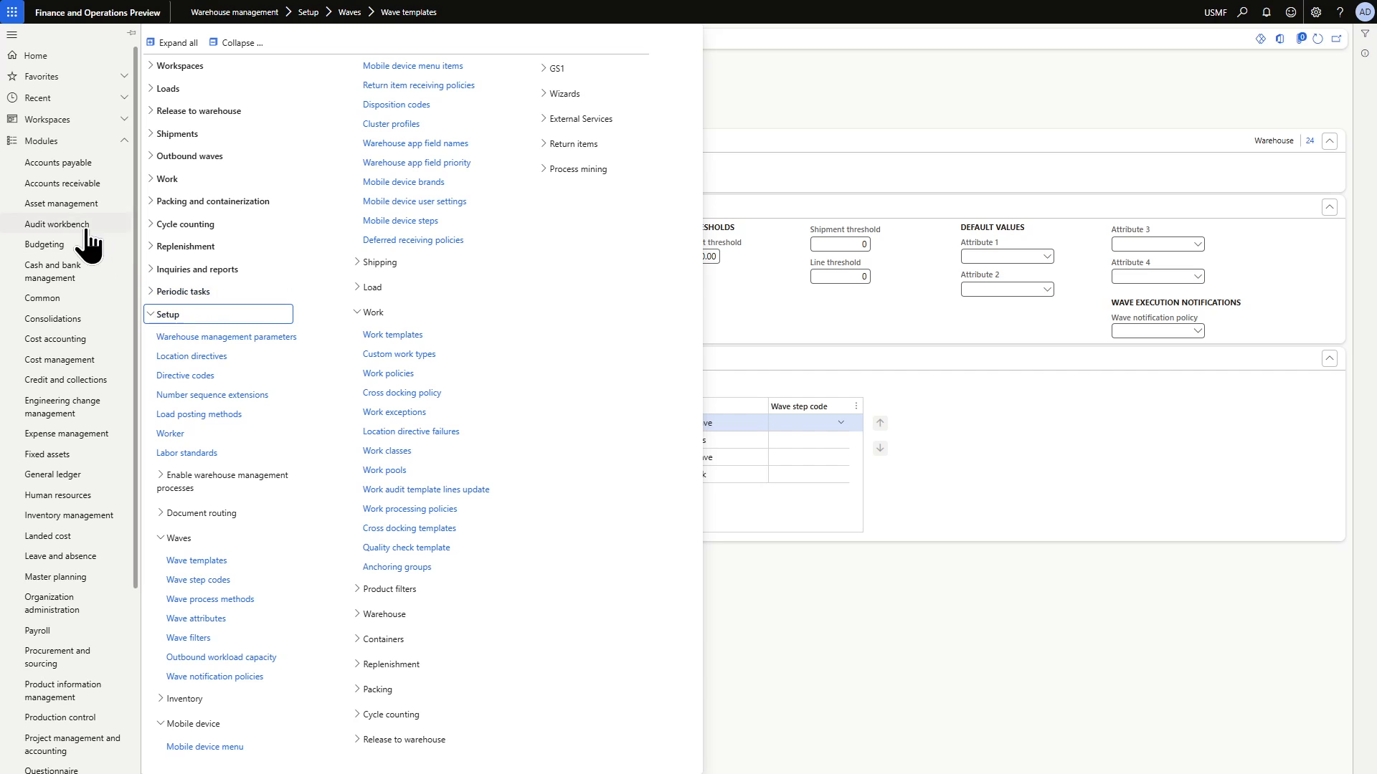
pyautogui.click(72, 185)
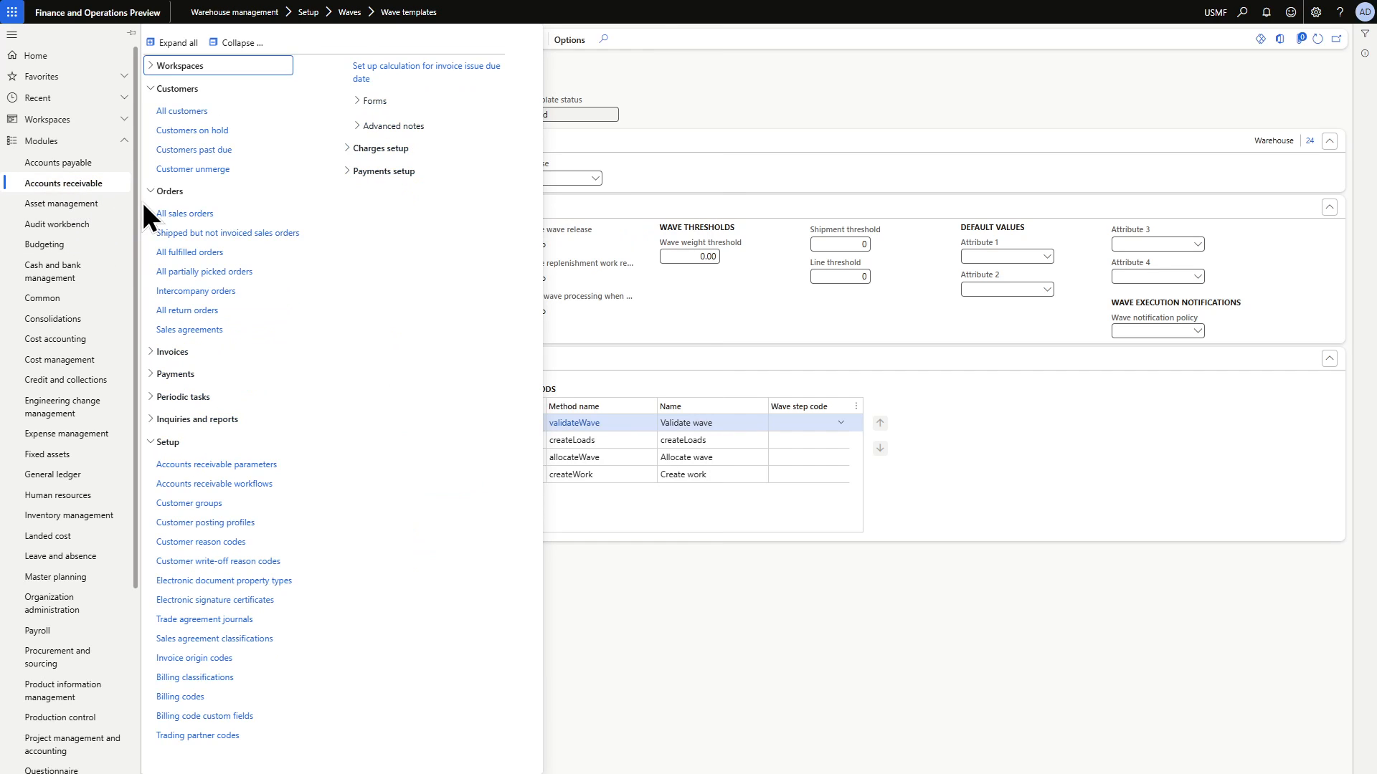
pyautogui.click(188, 213)
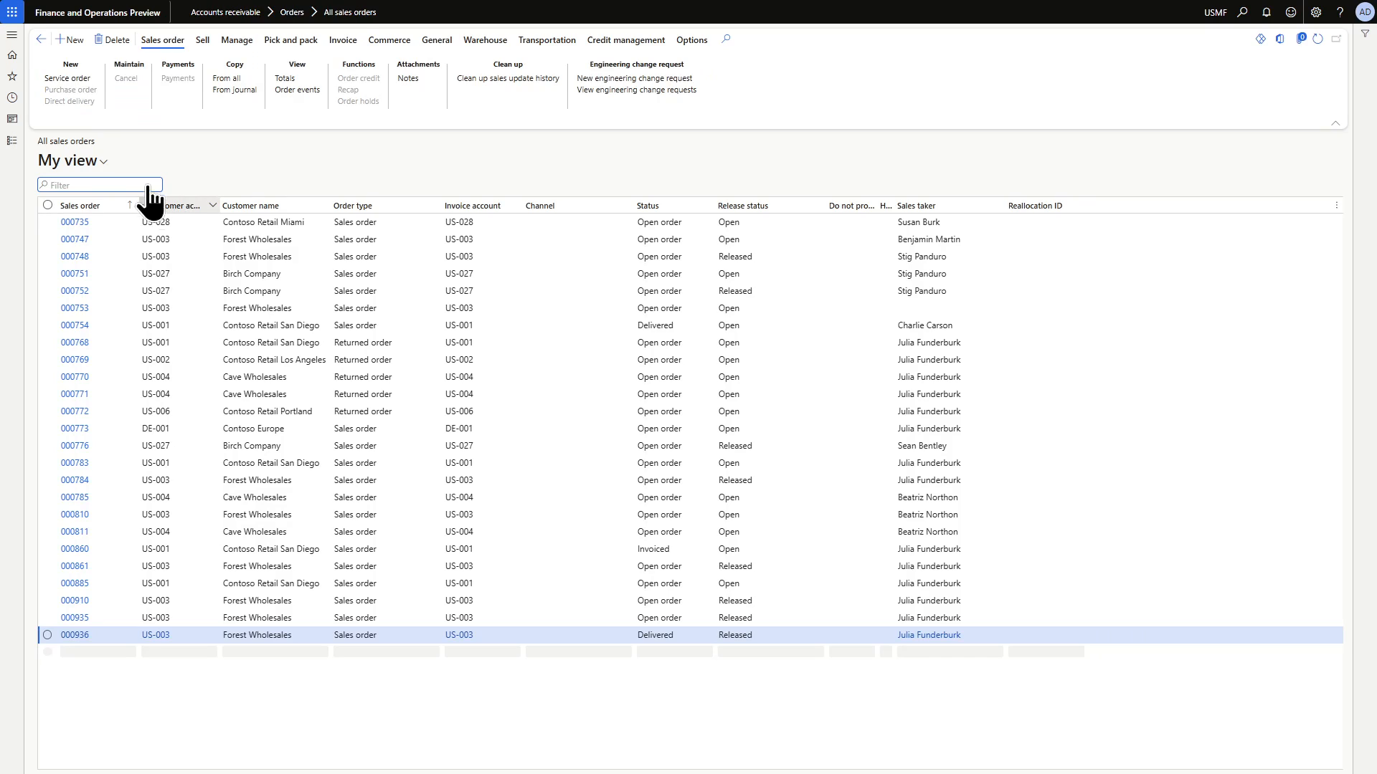
# Create a new sales order for the customer Forest Wholesales
pyautogui.click(72, 43)
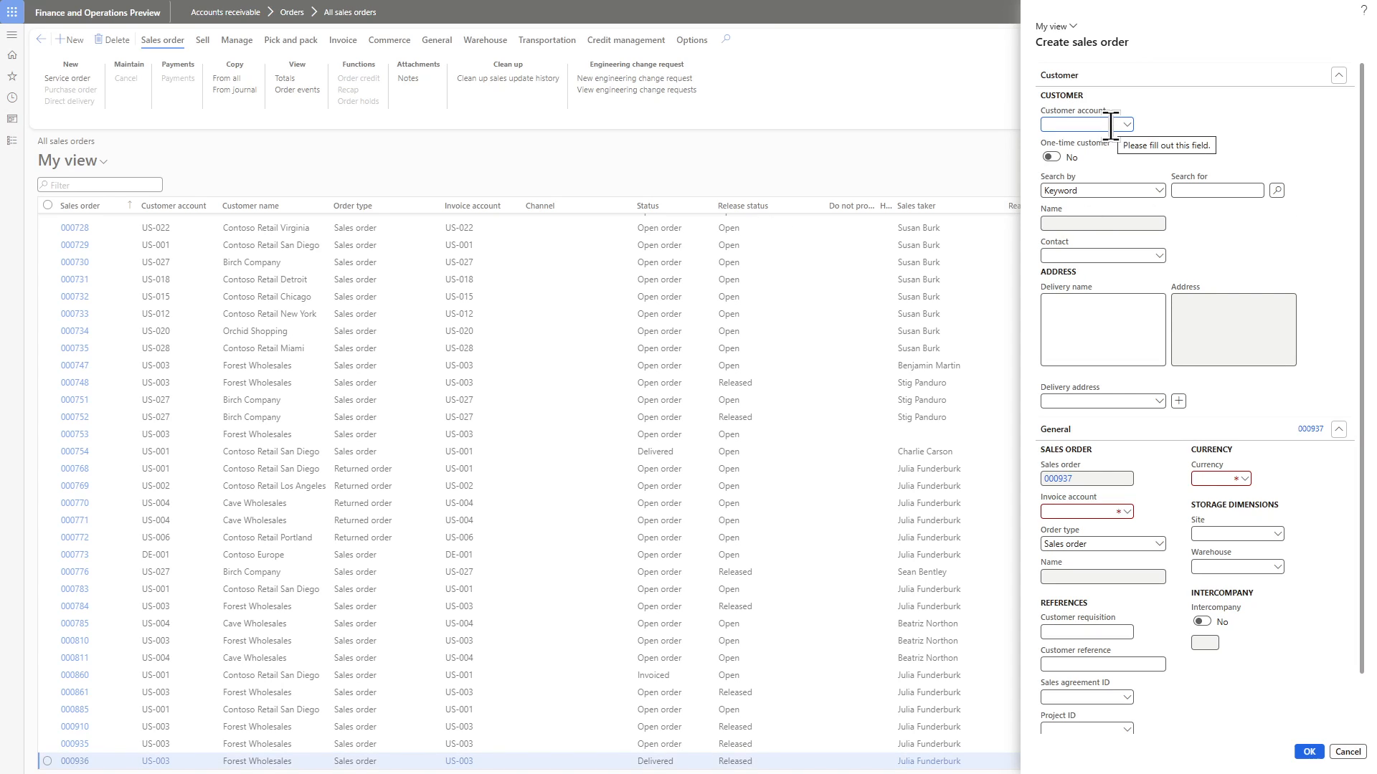
pyautogui.write('us-')
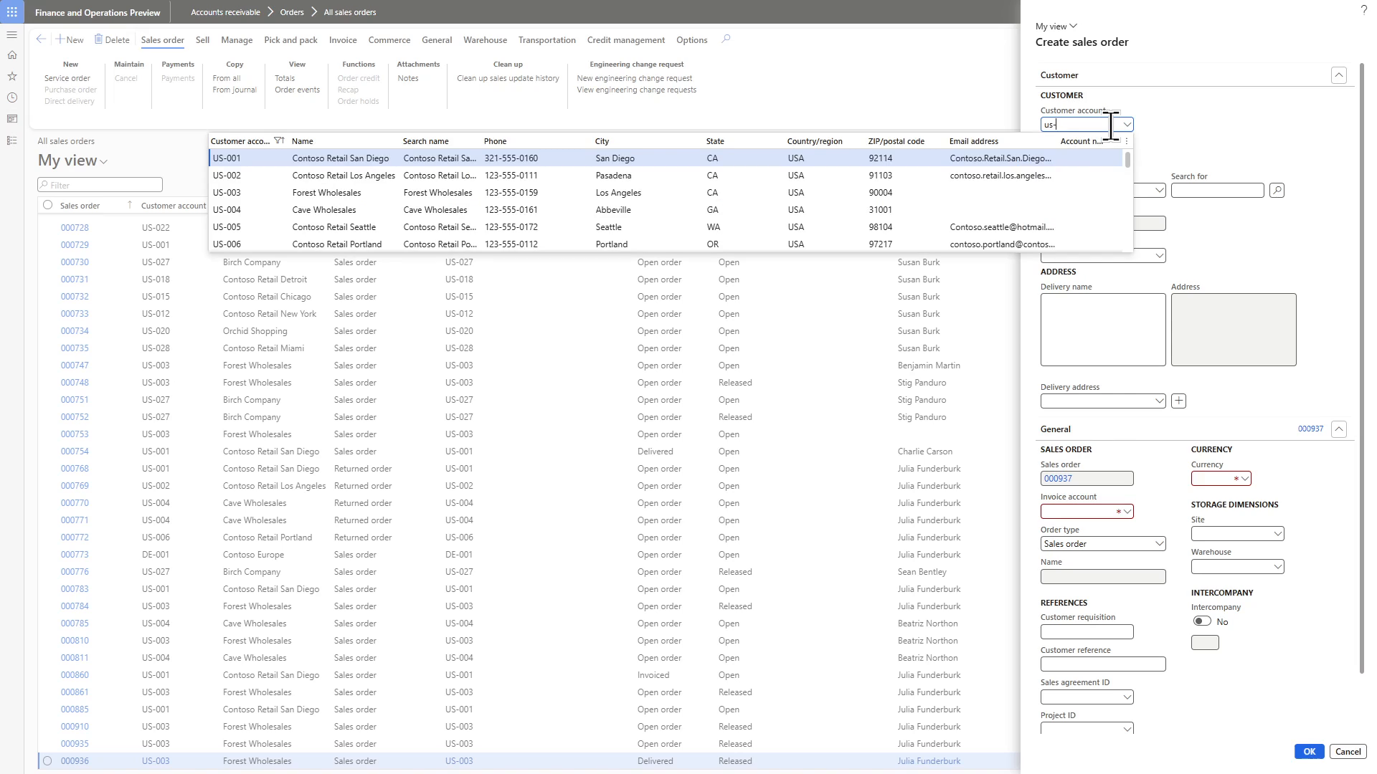
pyautogui.click(279, 193)
pyautogui.click(1308, 753)
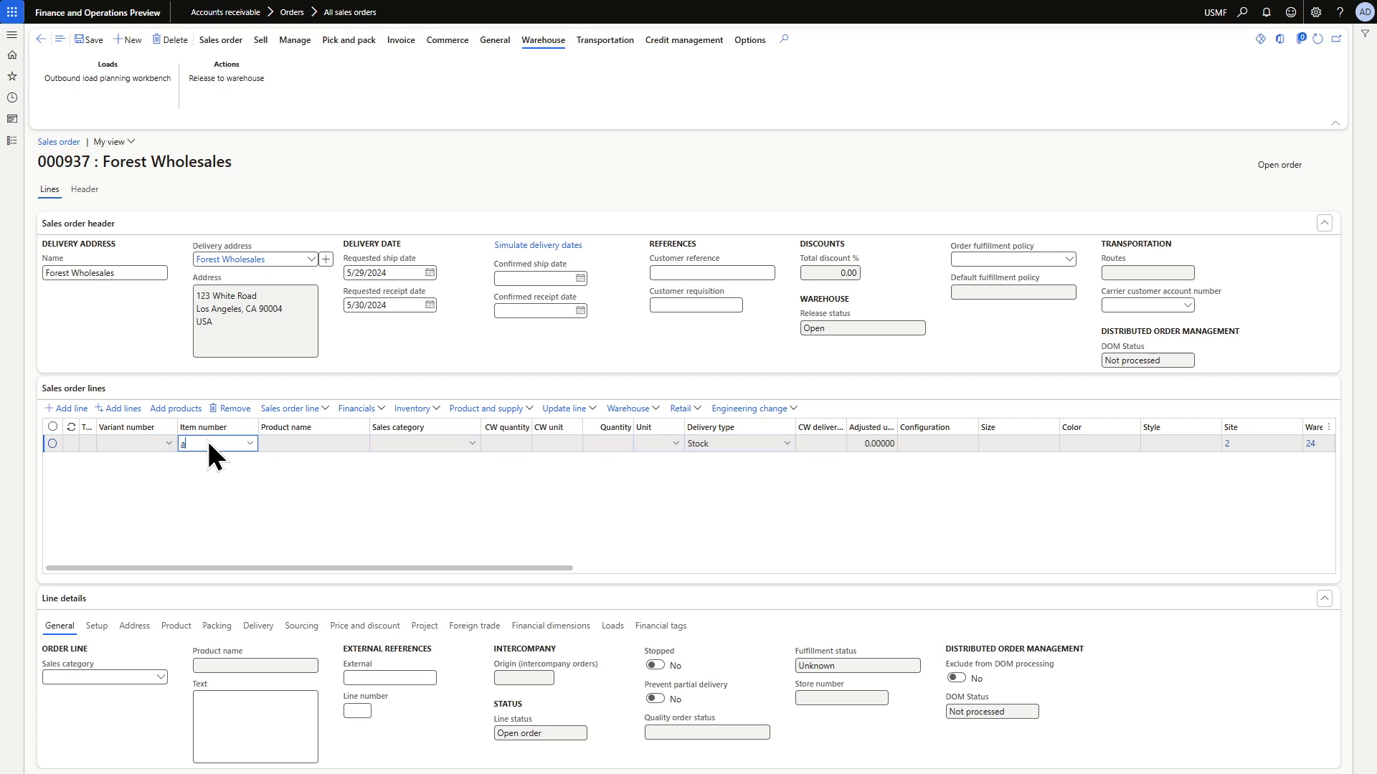
# Enter item A0001 on the sales order line with a quantity of 10
pyautogui.write('000')
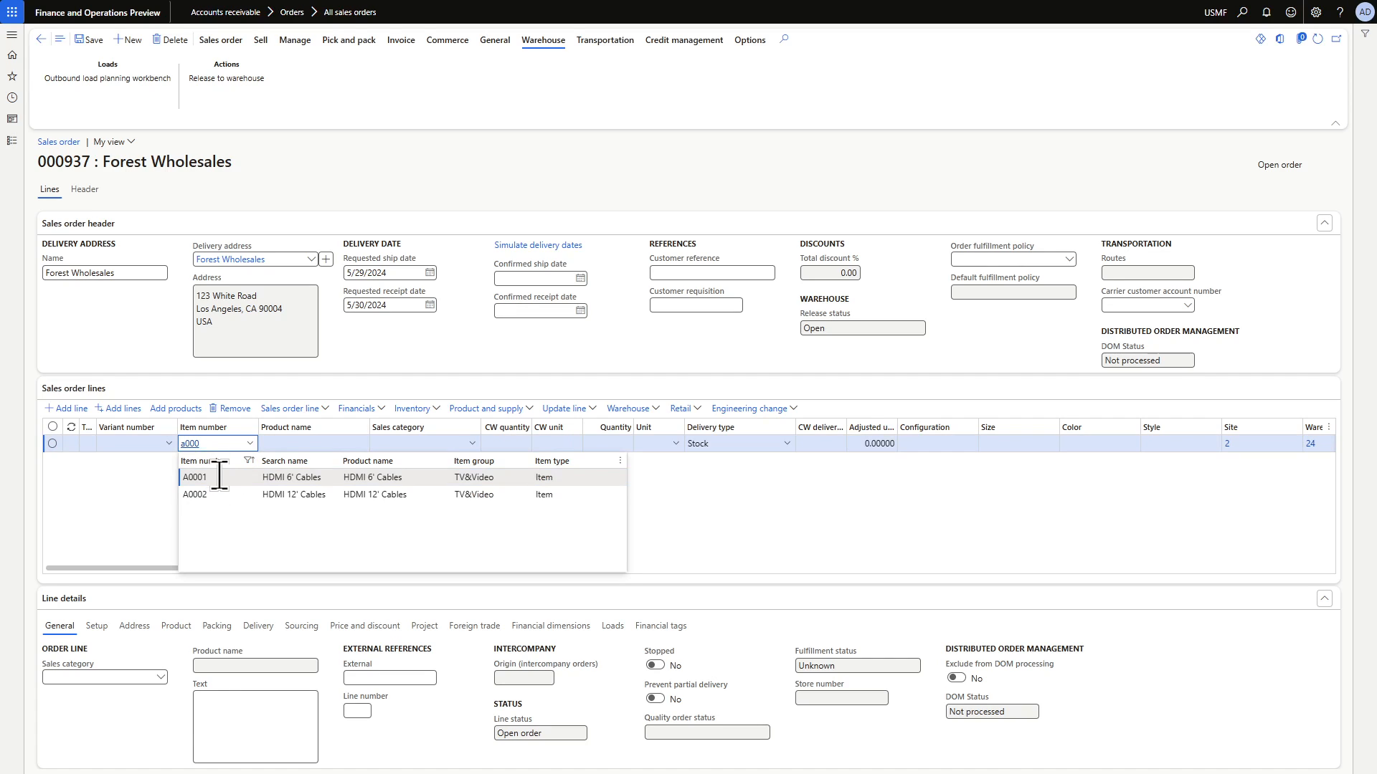
pyautogui.click(218, 477)
pyautogui.click(599, 442)
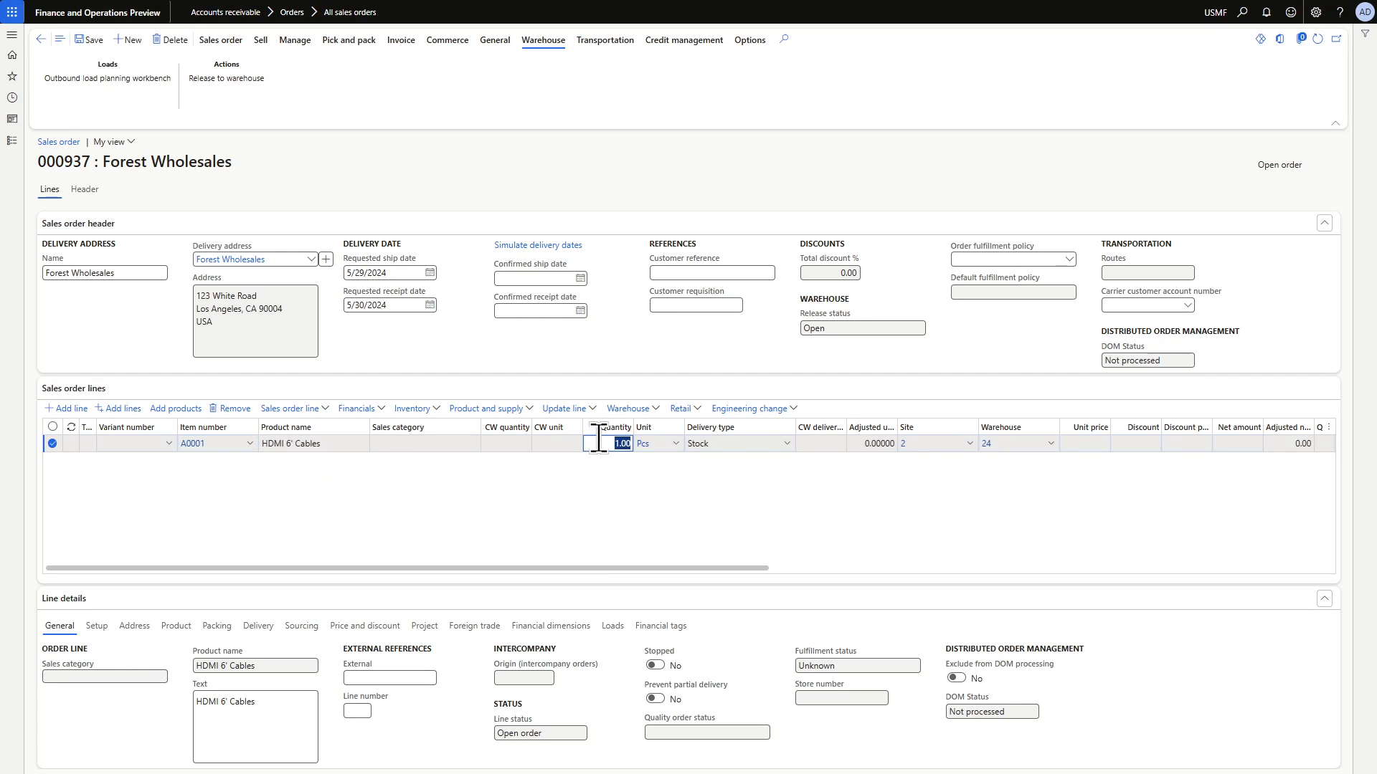
pyautogui.write('10')
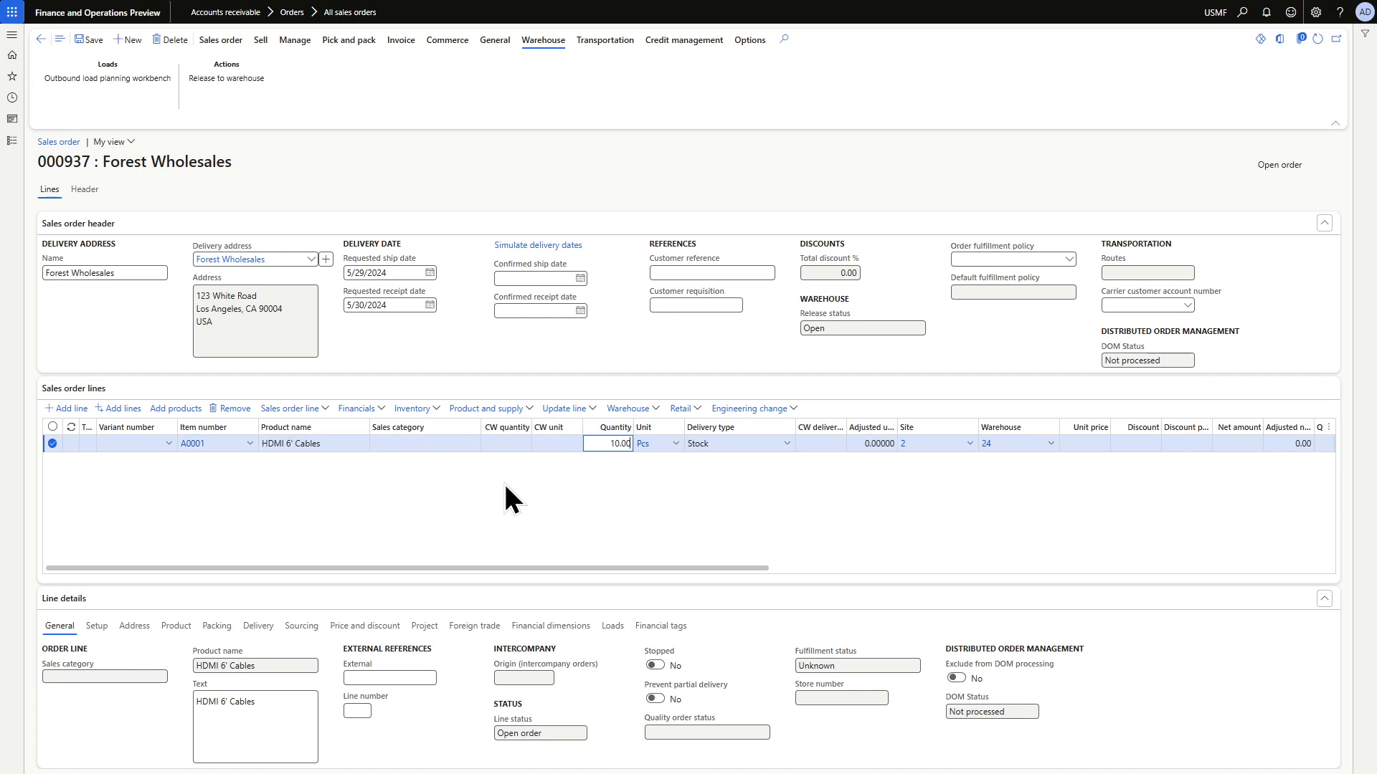
# Reserve the inventory for the A0001 line and release the sales order to the warehouse
pyautogui.click(419, 407)
pyautogui.click(416, 49)
pyautogui.click(41, 40)
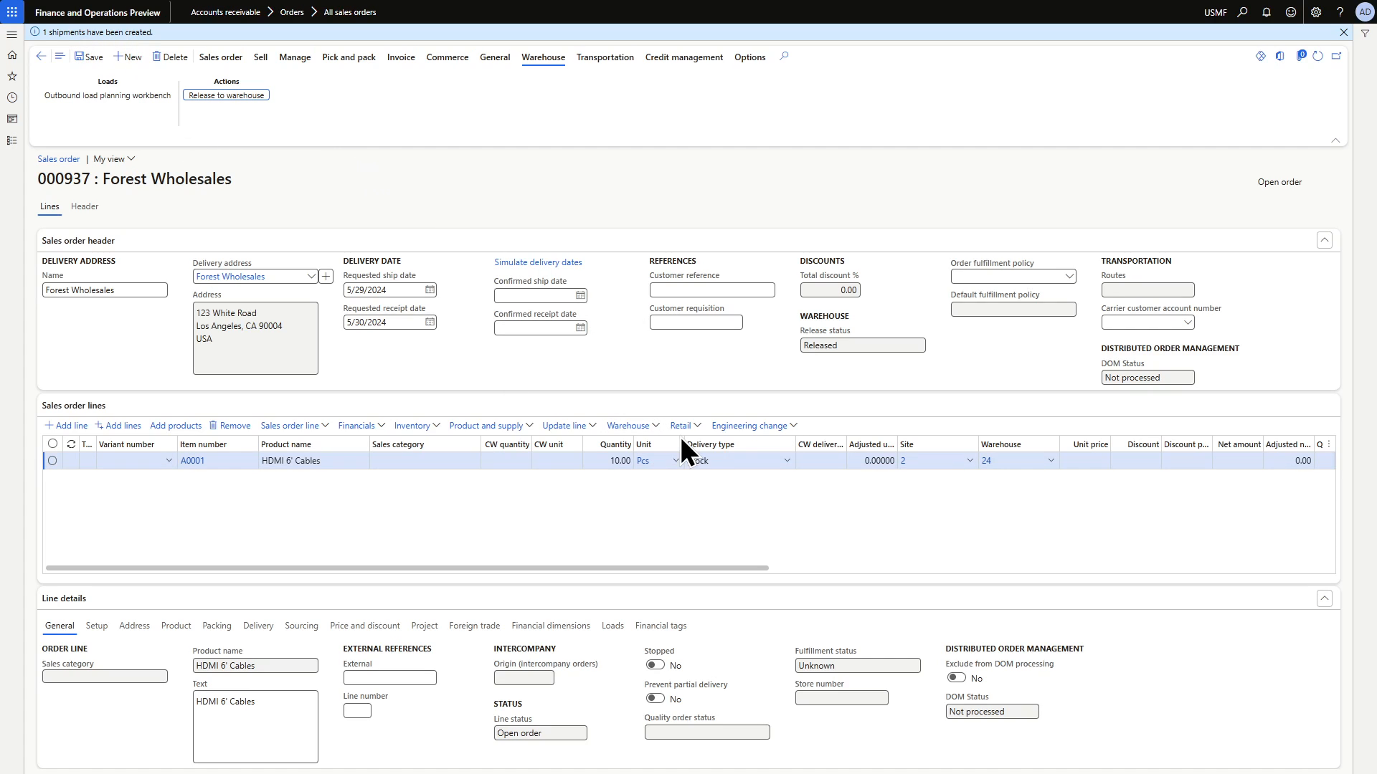
# View the shipment details of the released A0001 sales order line
pyautogui.click(636, 427)
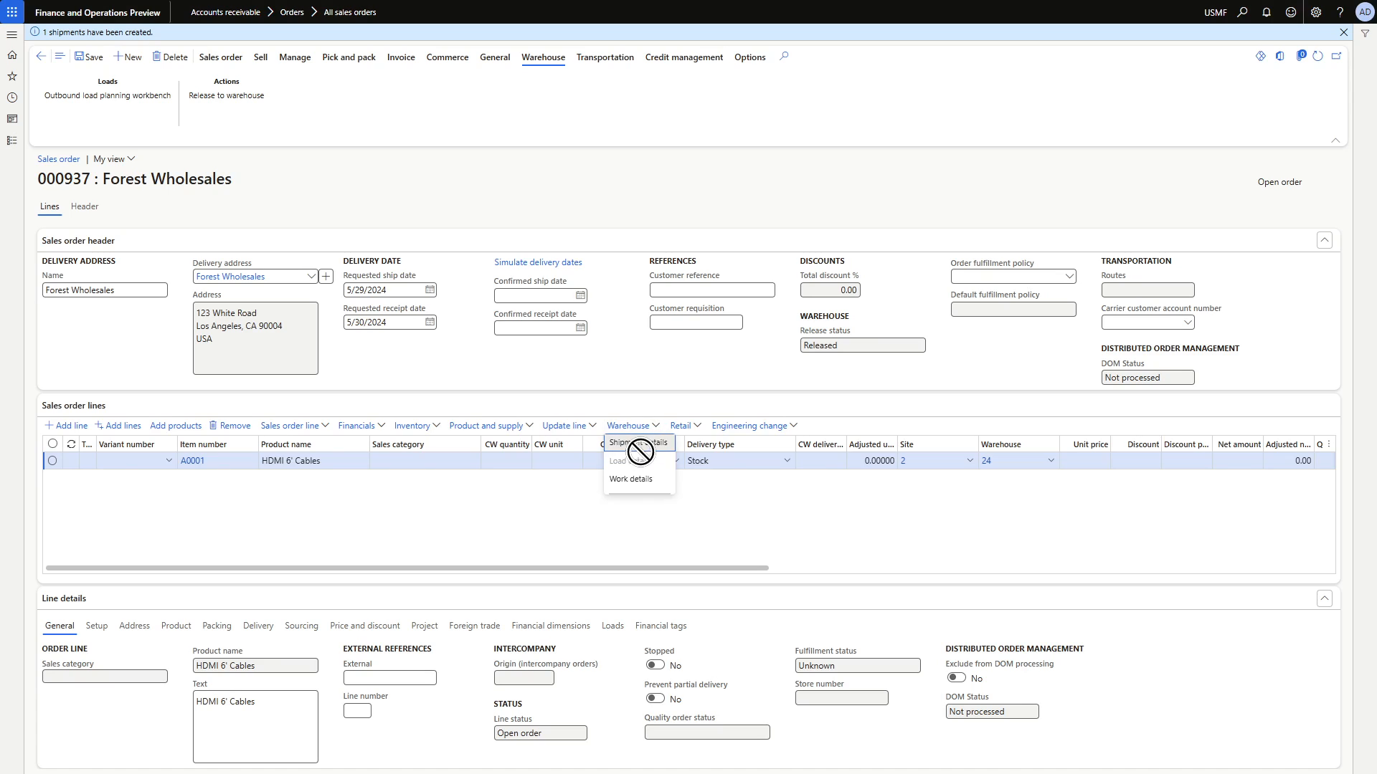
pyautogui.click(646, 447)
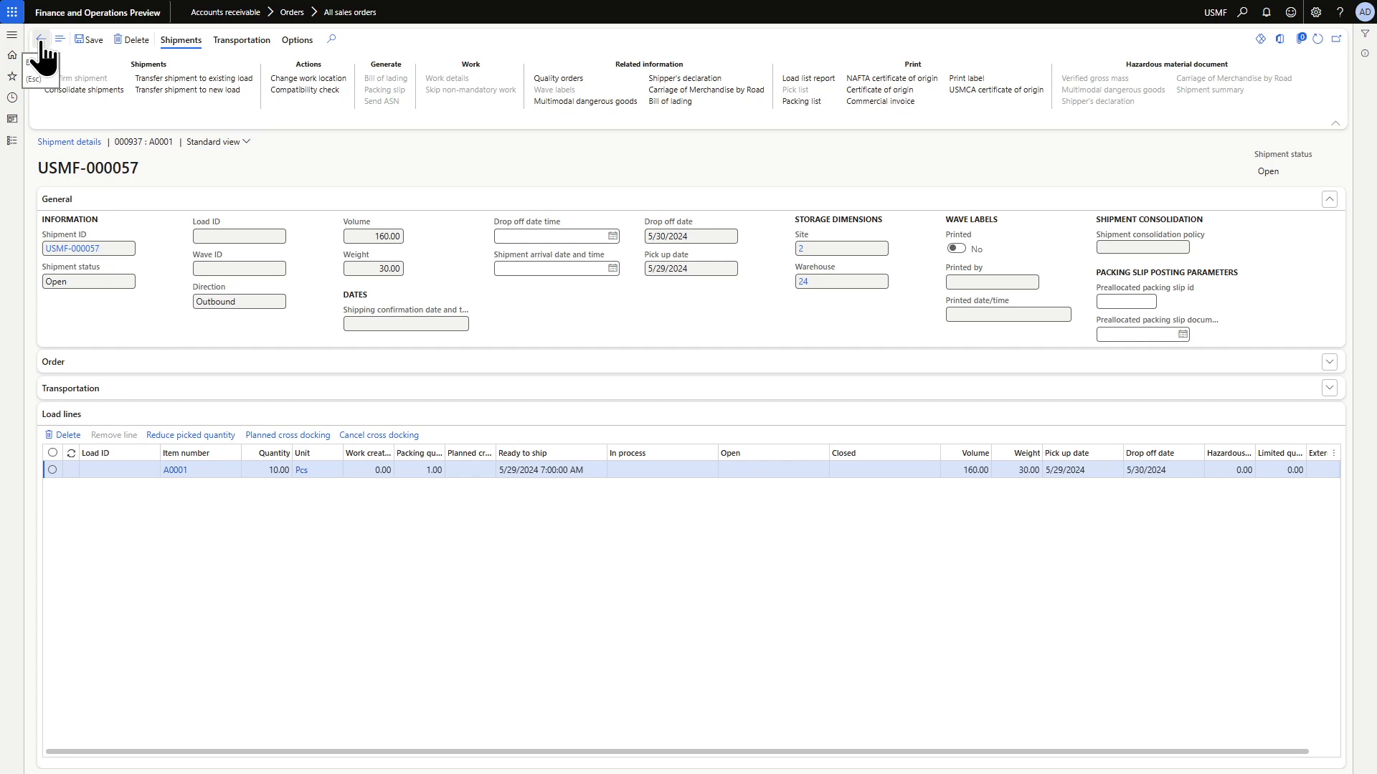
# Open the list of all shipment waves under the outbound waves of Warehouse management
pyautogui.click(13, 35)
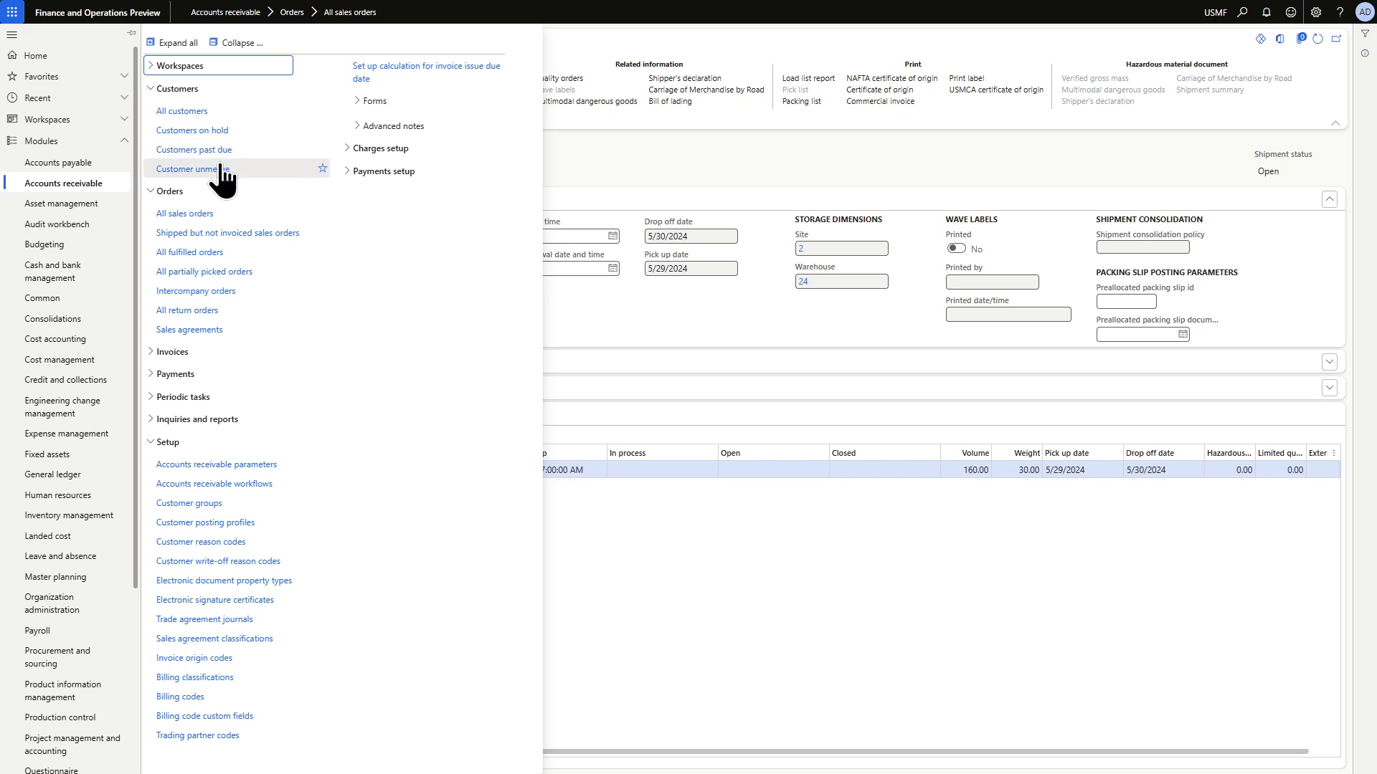
pyautogui.scroll(-2, 64, 466)
pyautogui.scroll(-2, 64, 470)
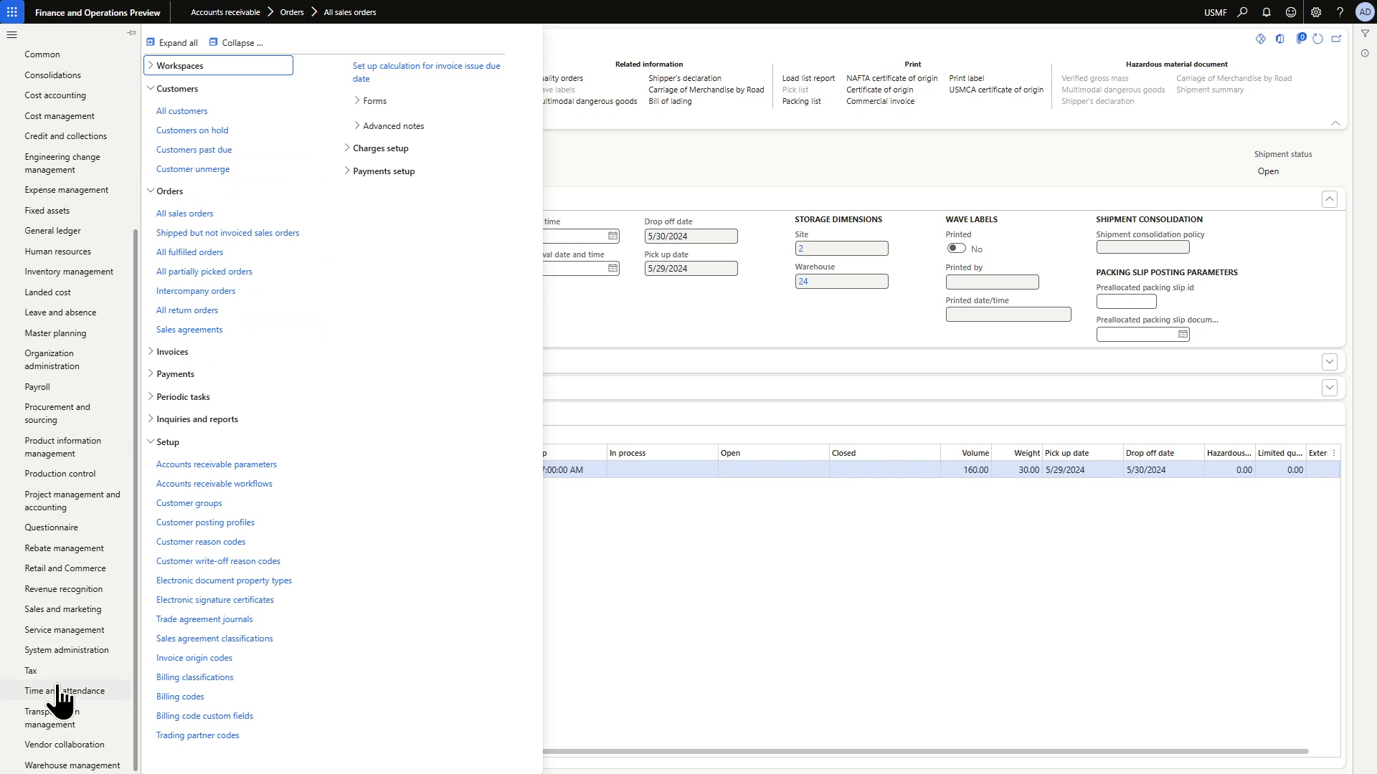
pyautogui.click(72, 765)
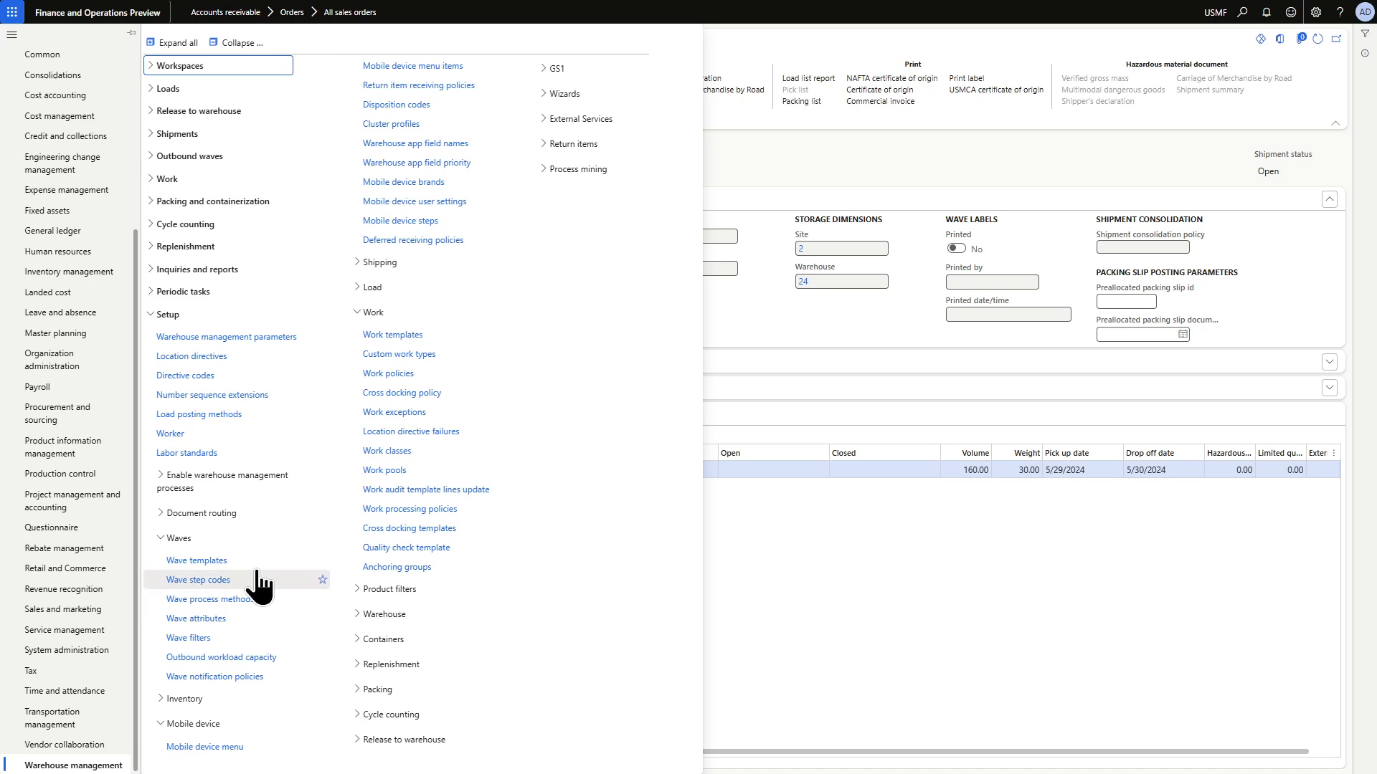
pyautogui.click(176, 156)
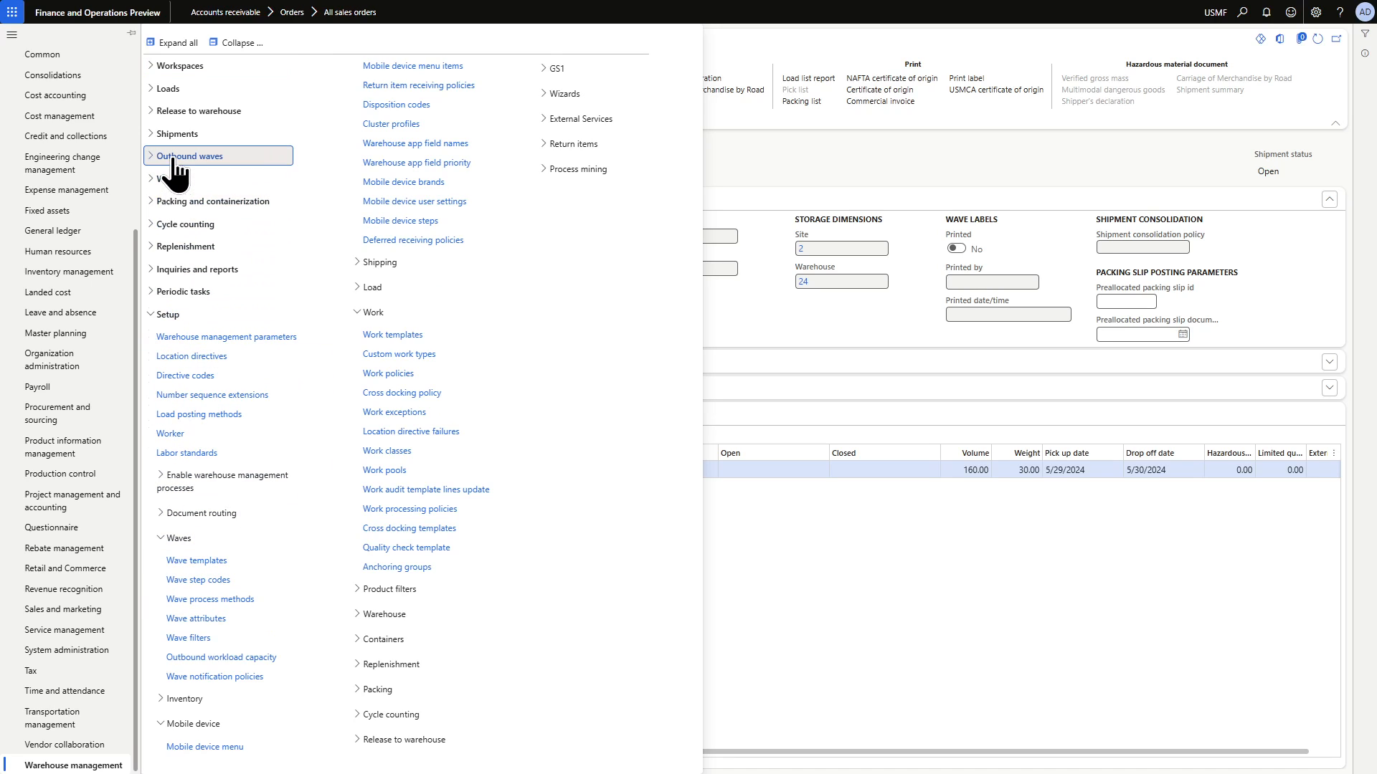
pyautogui.click(189, 246)
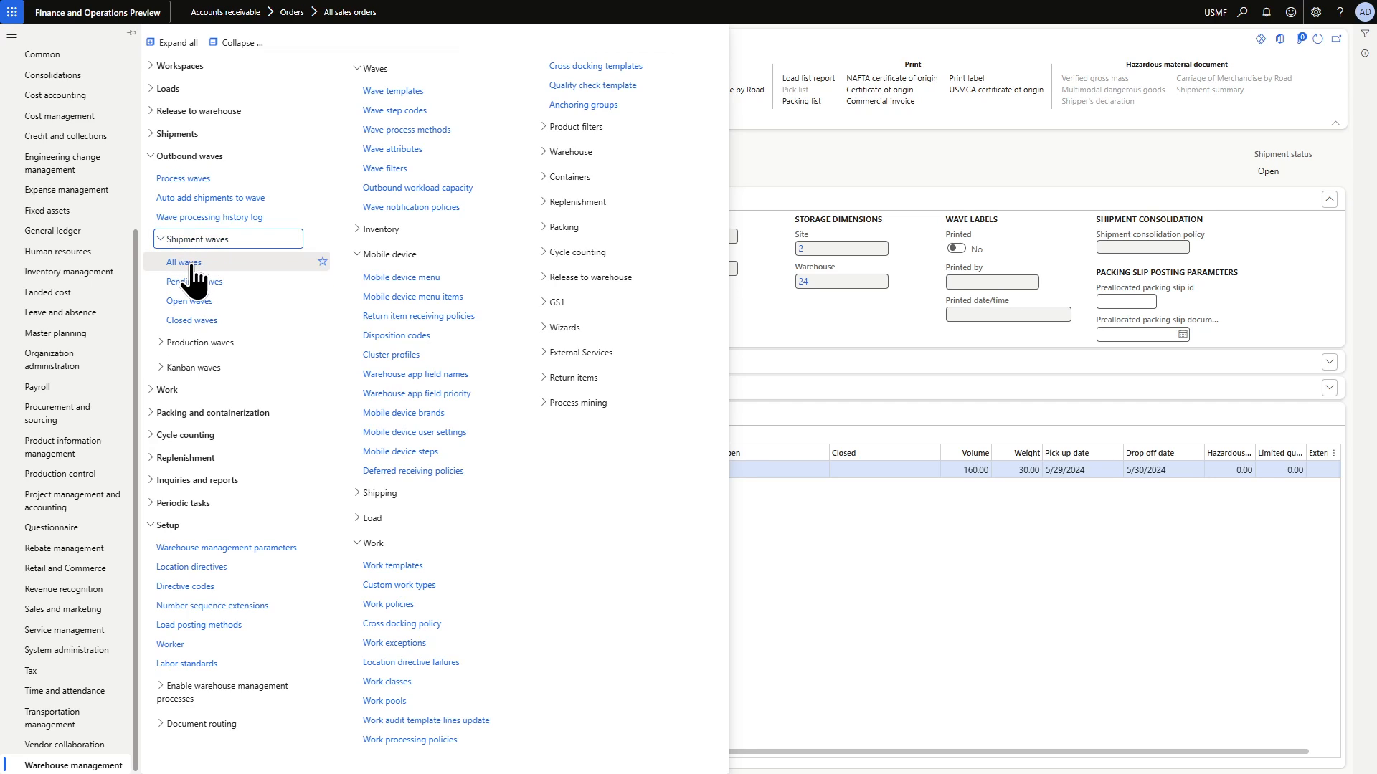
pyautogui.click(197, 265)
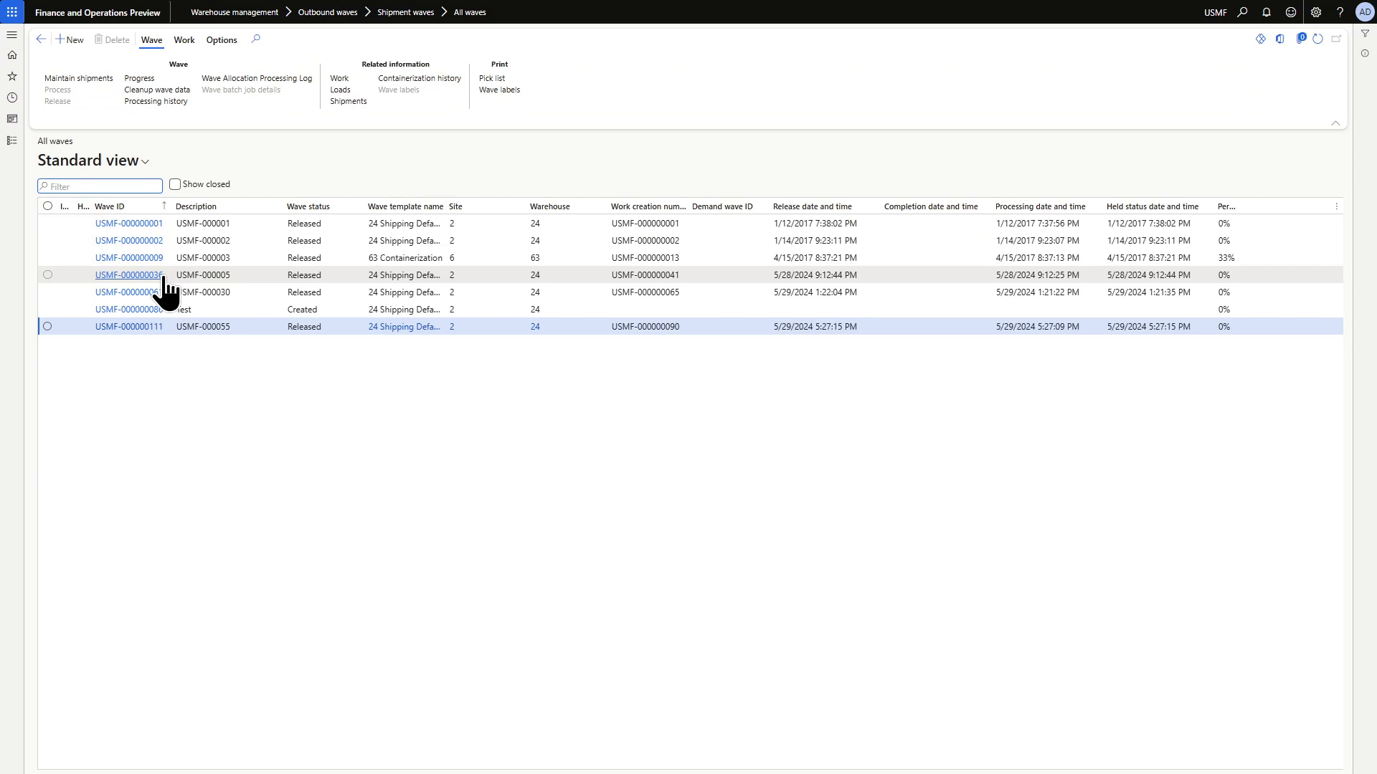
# Create a shipment wave with the description US-003 TEST and the wave template 24 Shipping Default
pyautogui.click(71, 41)
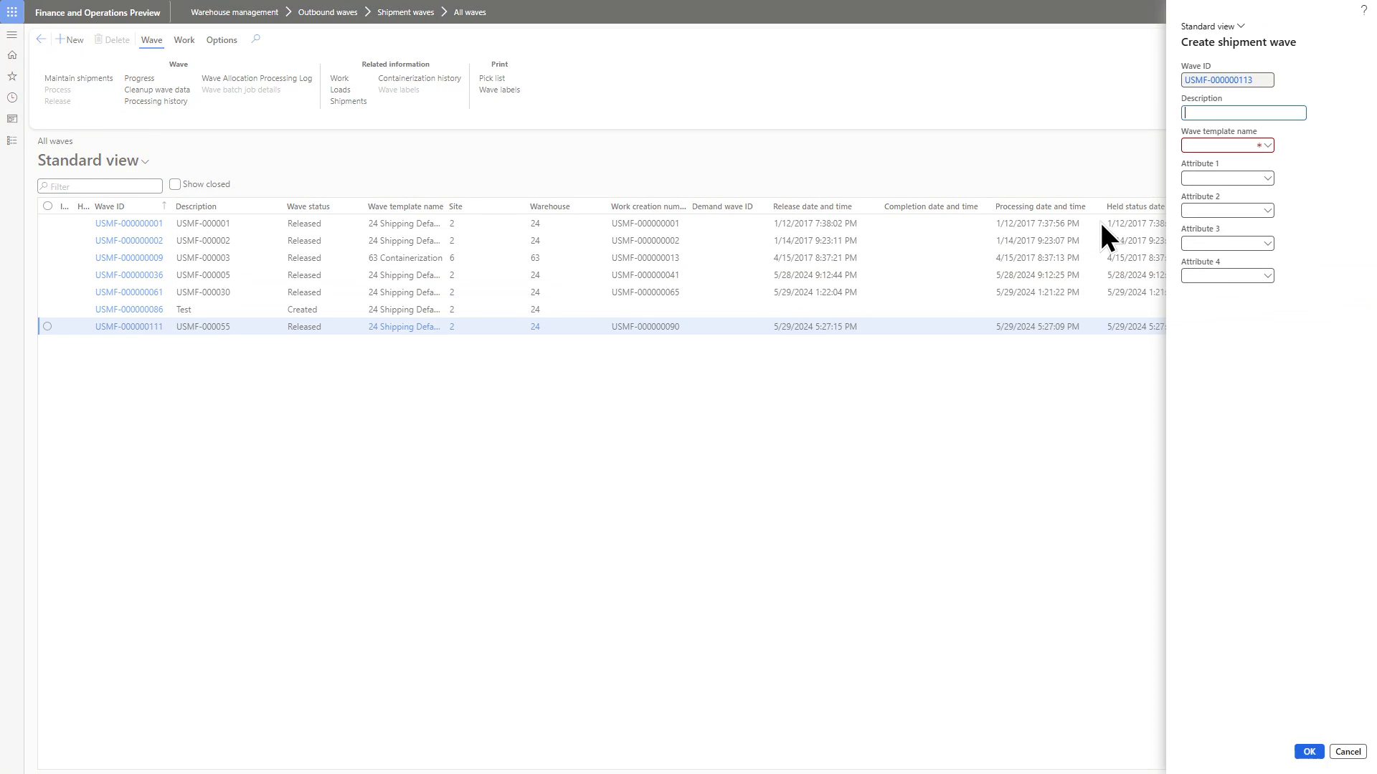
pyautogui.write('US-003 TEST')
pyautogui.click(1266, 147)
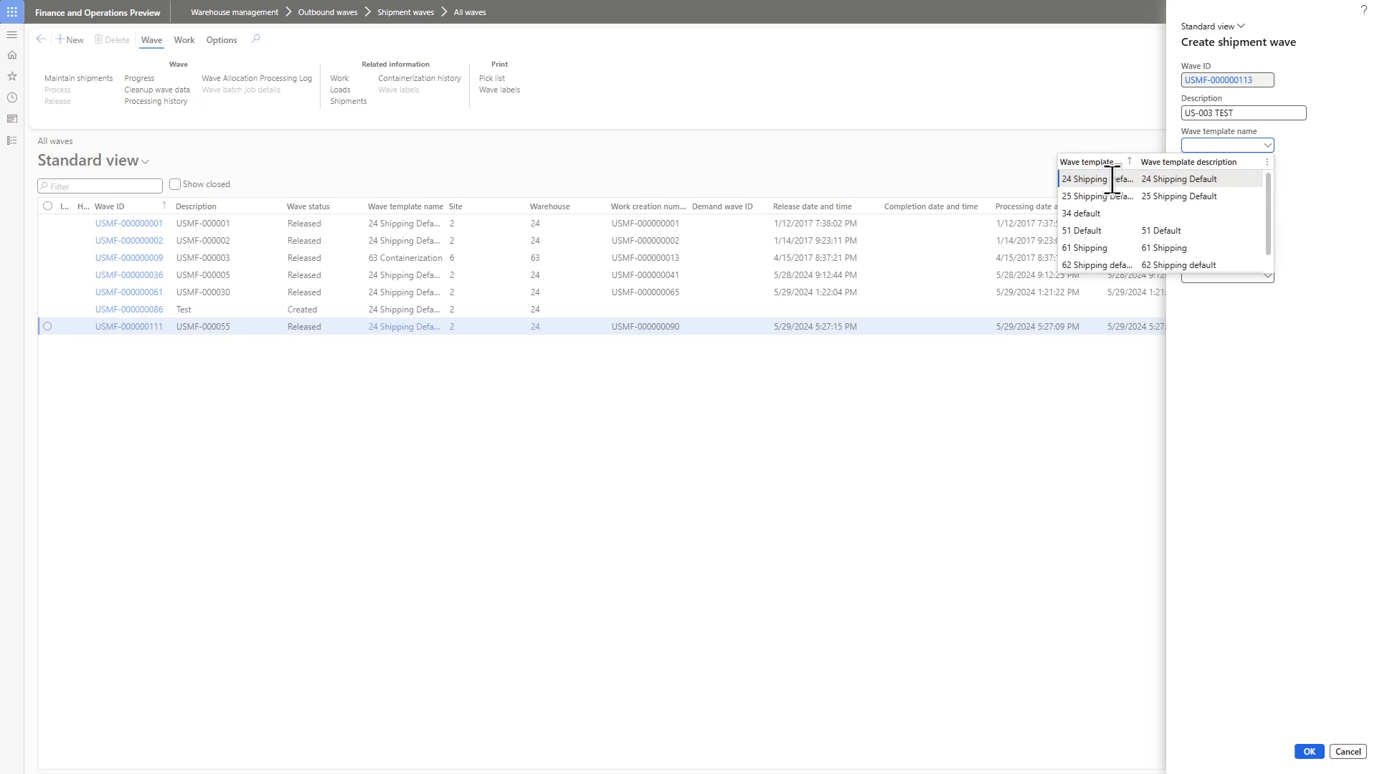
pyautogui.click(1113, 179)
pyautogui.click(1262, 368)
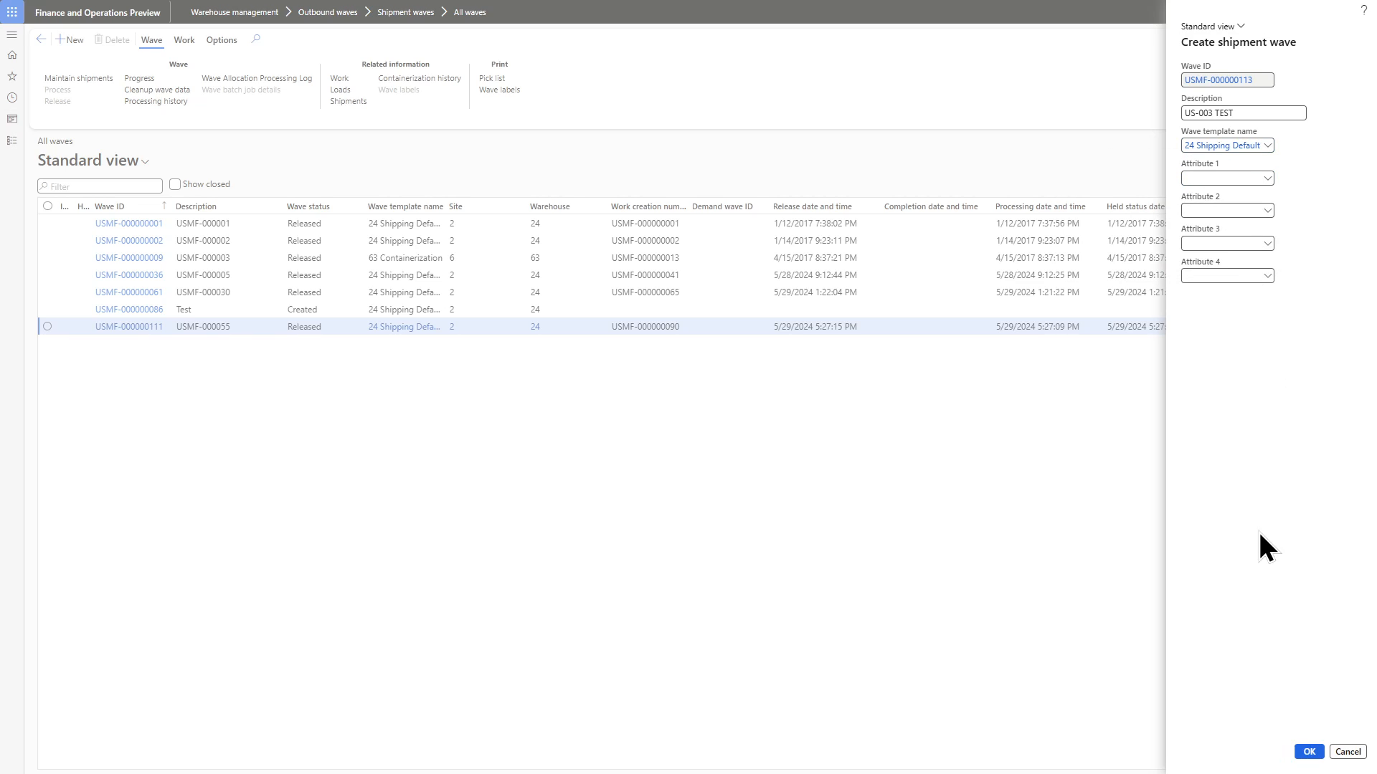
pyautogui.click(1306, 752)
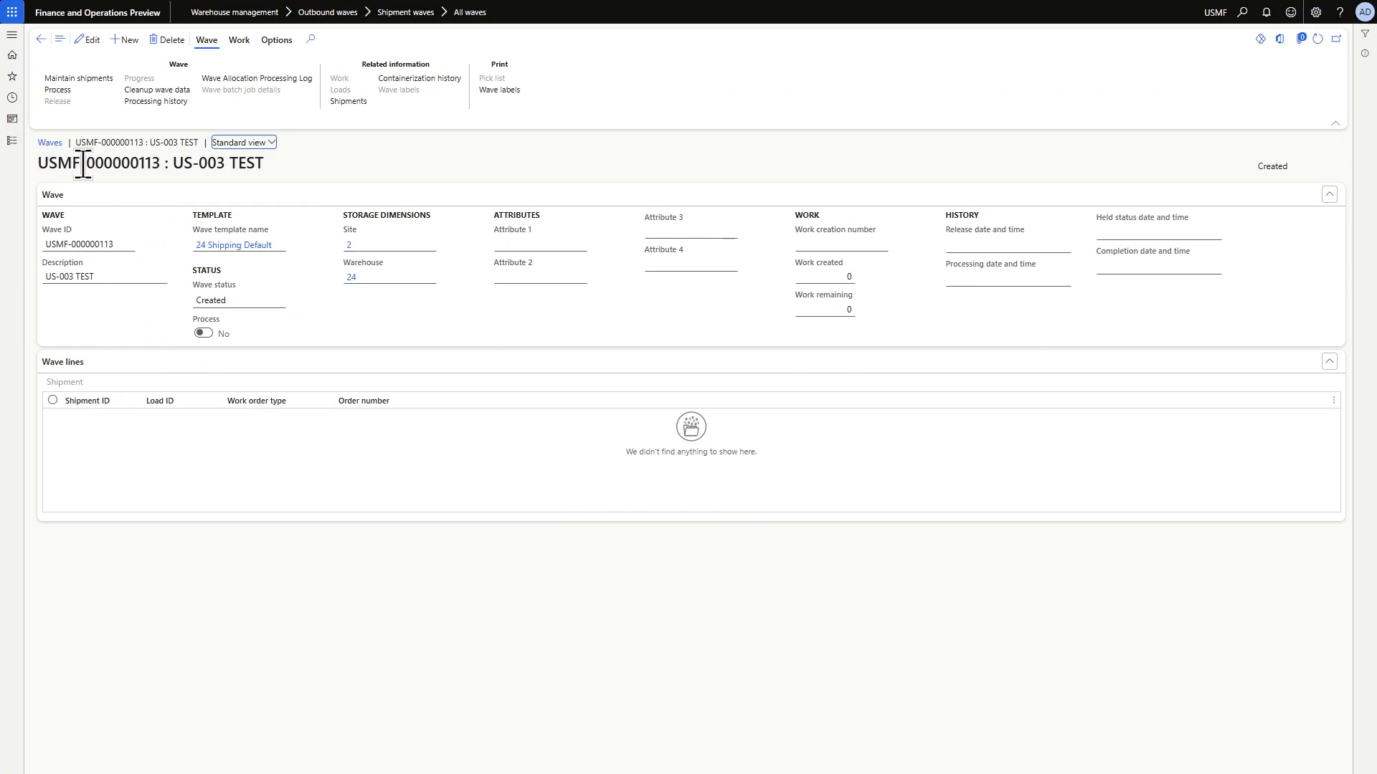
# Add the Forest Wholesales shipment to the US-003 TEST wave and refresh the wave's lines
pyautogui.click(87, 78)
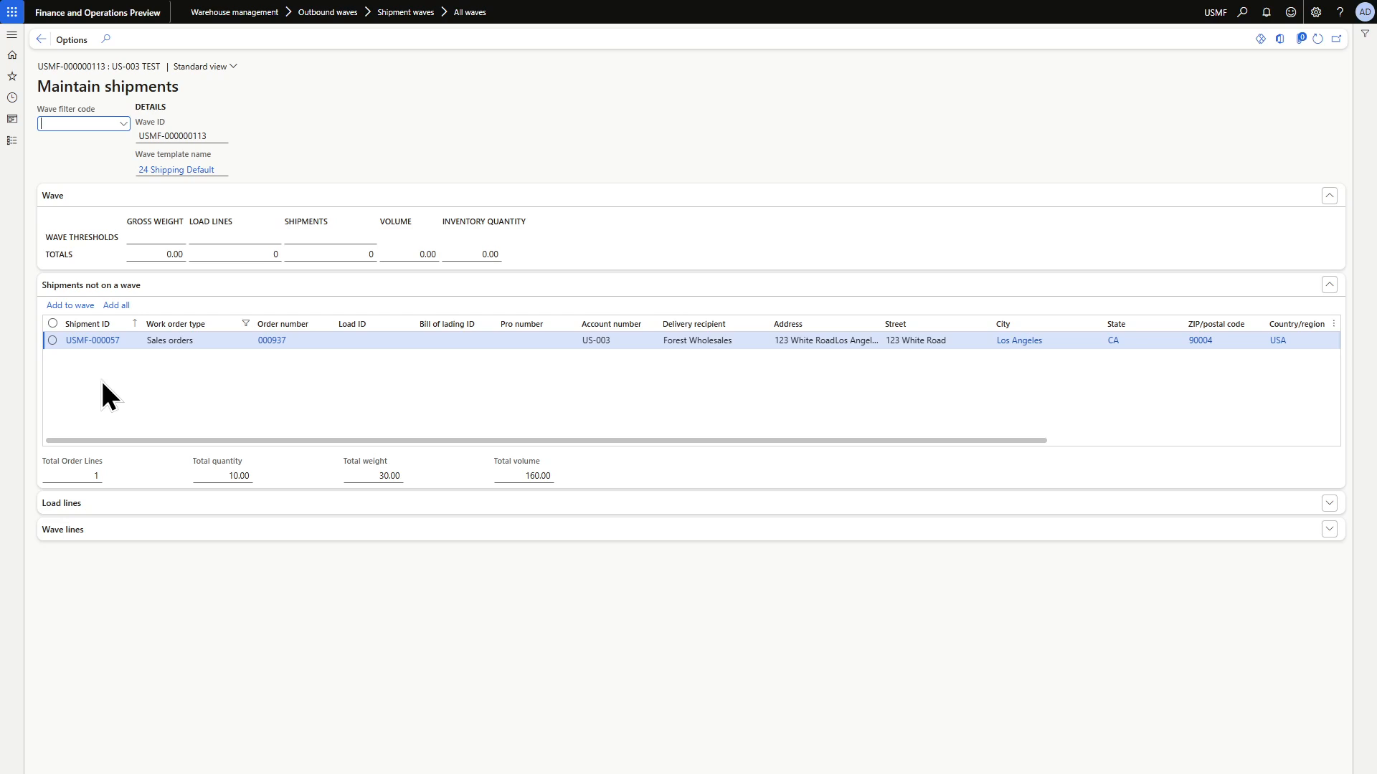
pyautogui.click(52, 340)
pyautogui.click(76, 307)
pyautogui.click(41, 39)
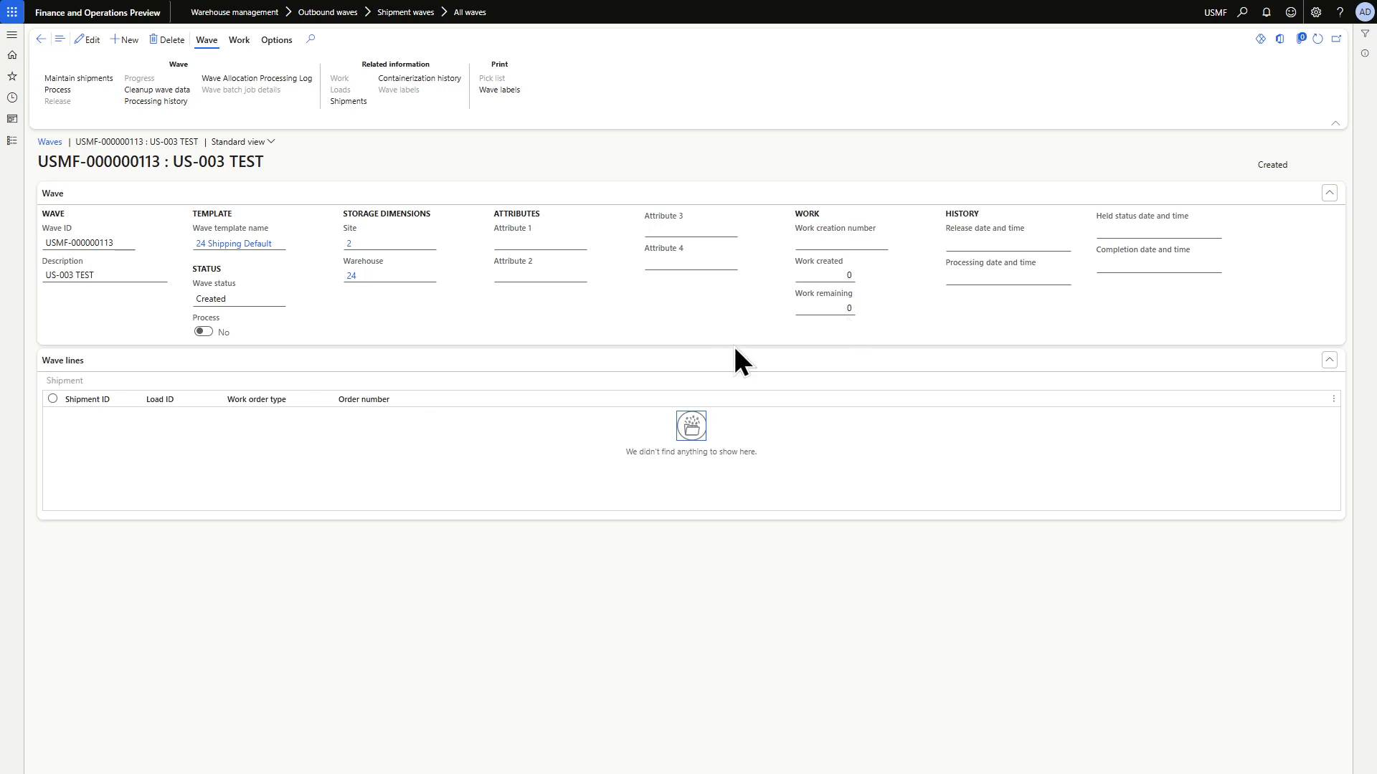
pyautogui.click(1317, 39)
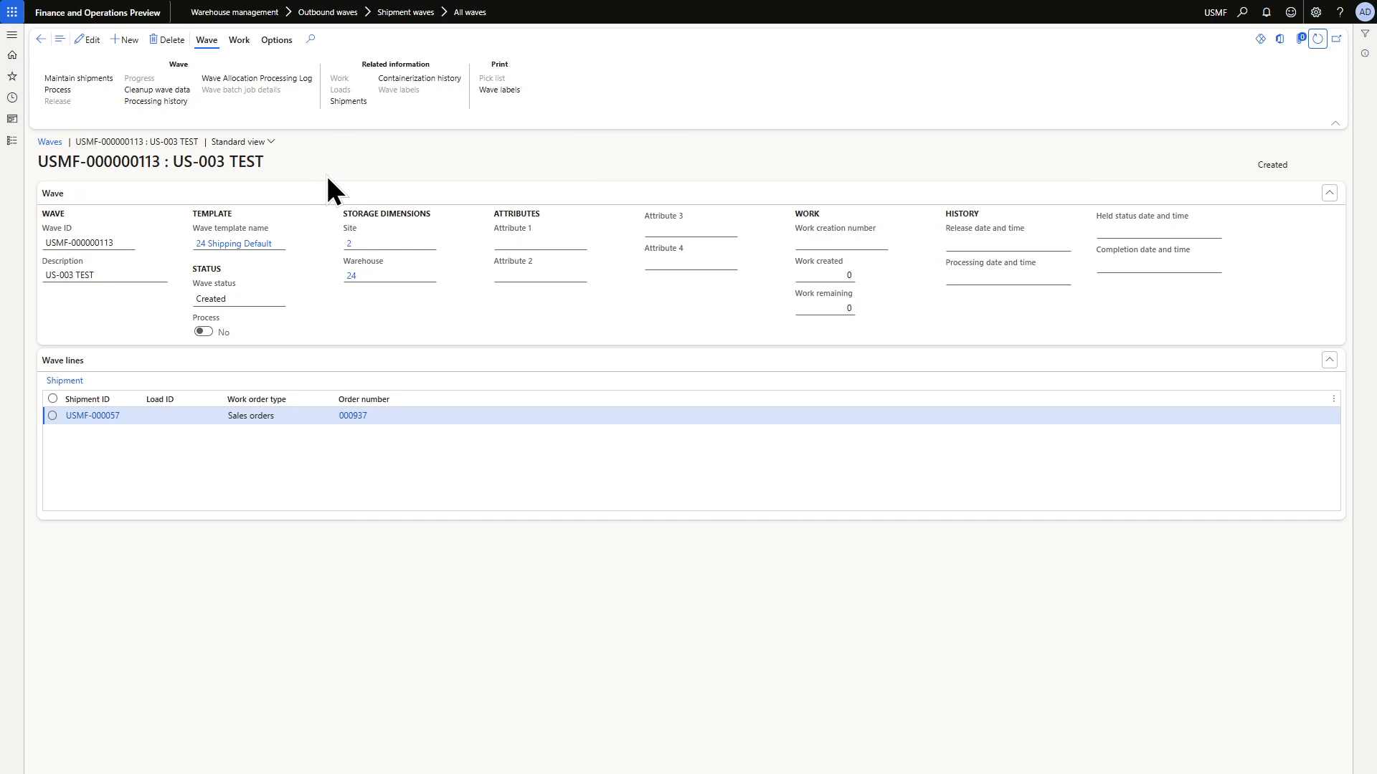
# Process the US-003 TEST wave and refresh its details
pyautogui.click(61, 91)
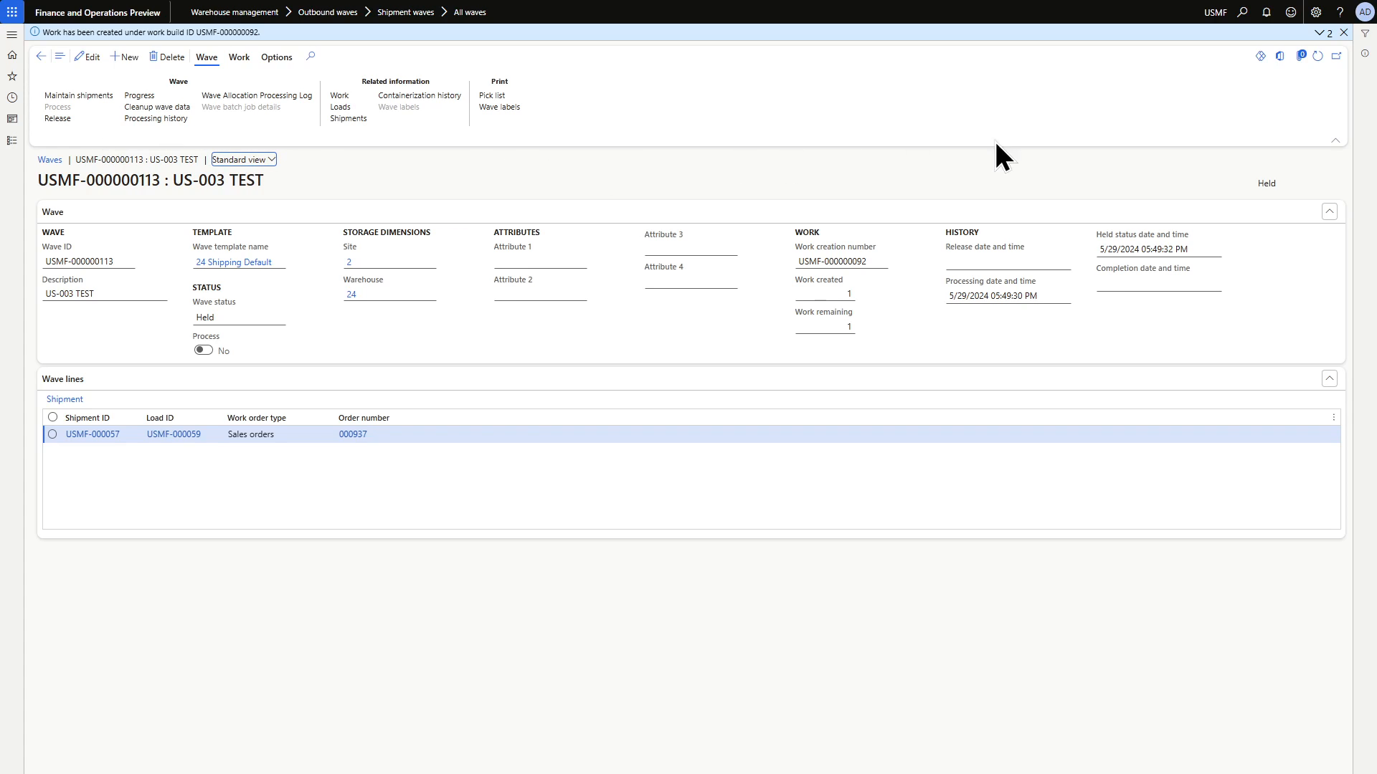
pyautogui.click(1317, 55)
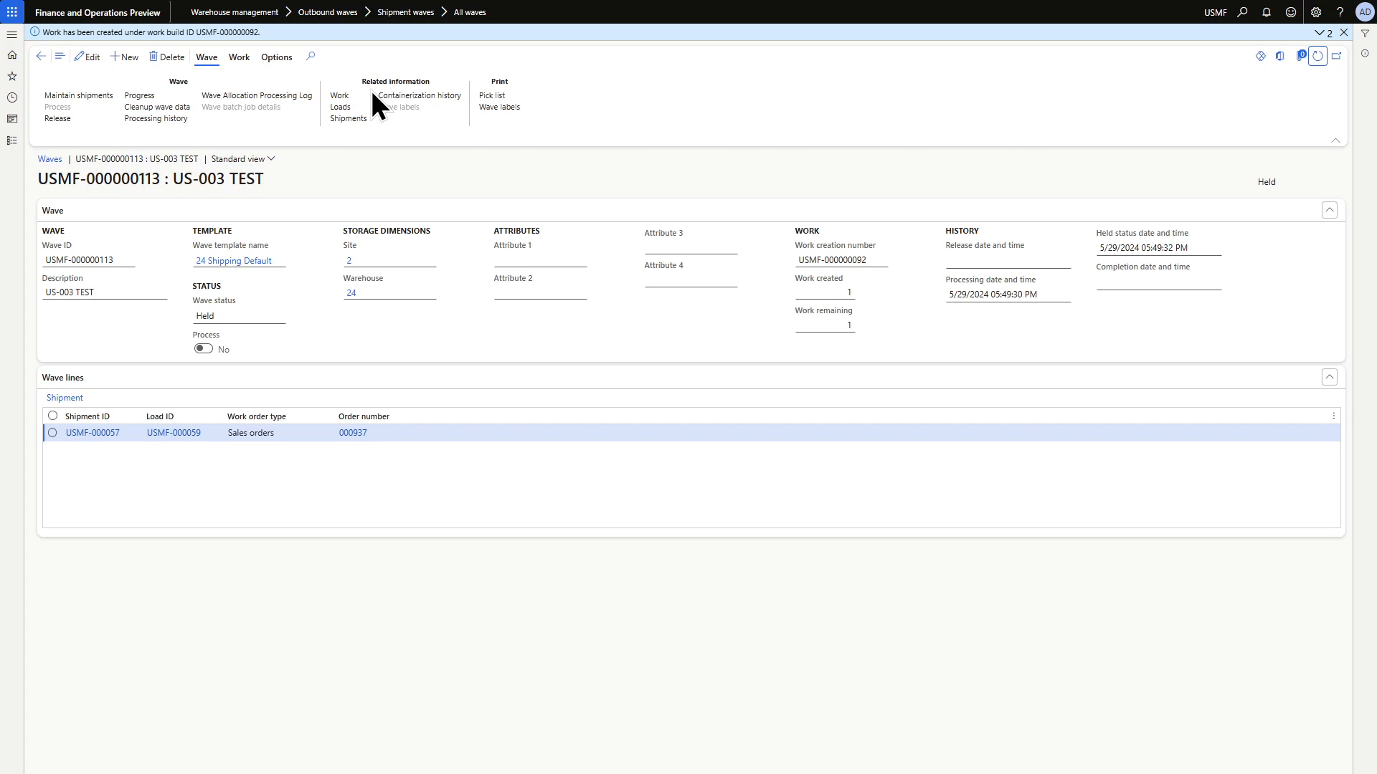
# Review the load and the work created for the processed wave, including whether the work is blocked
pyautogui.click(344, 107)
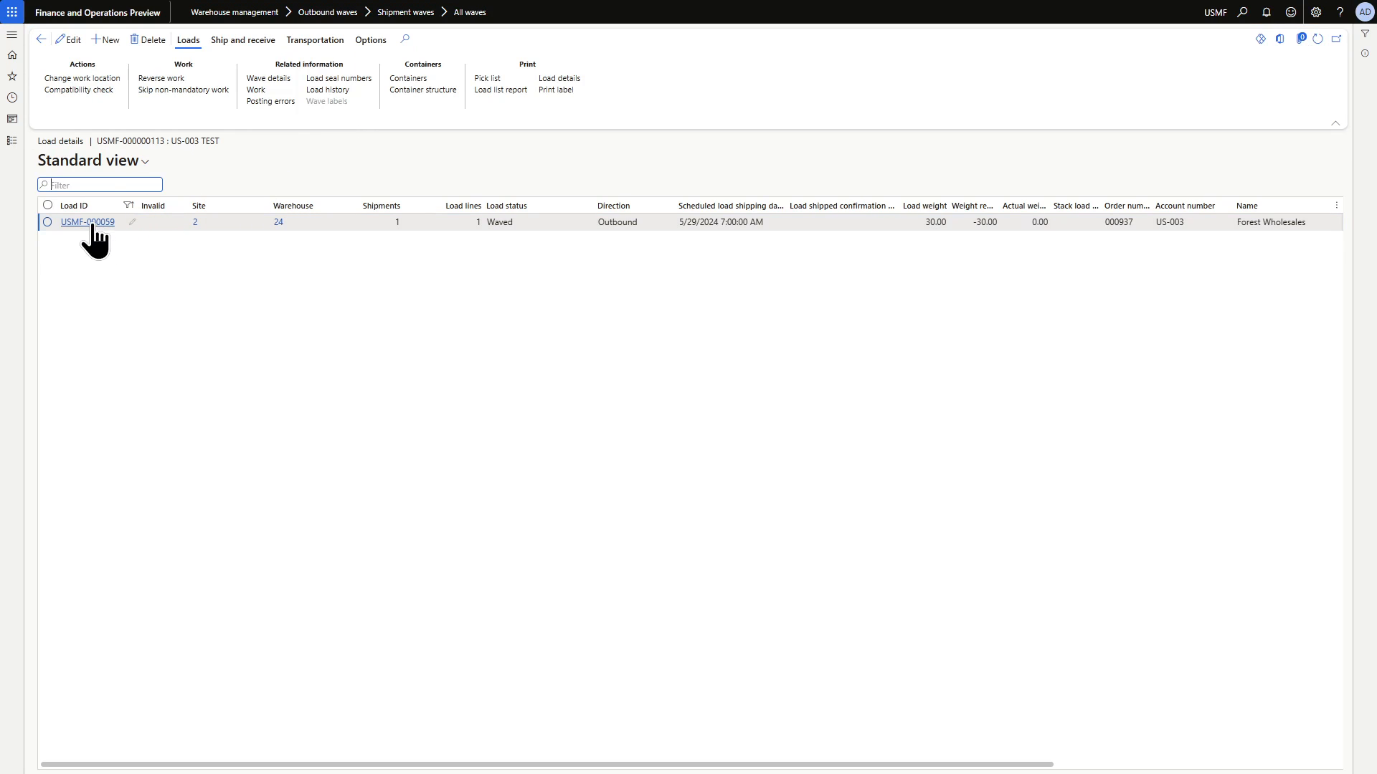
pyautogui.click(41, 39)
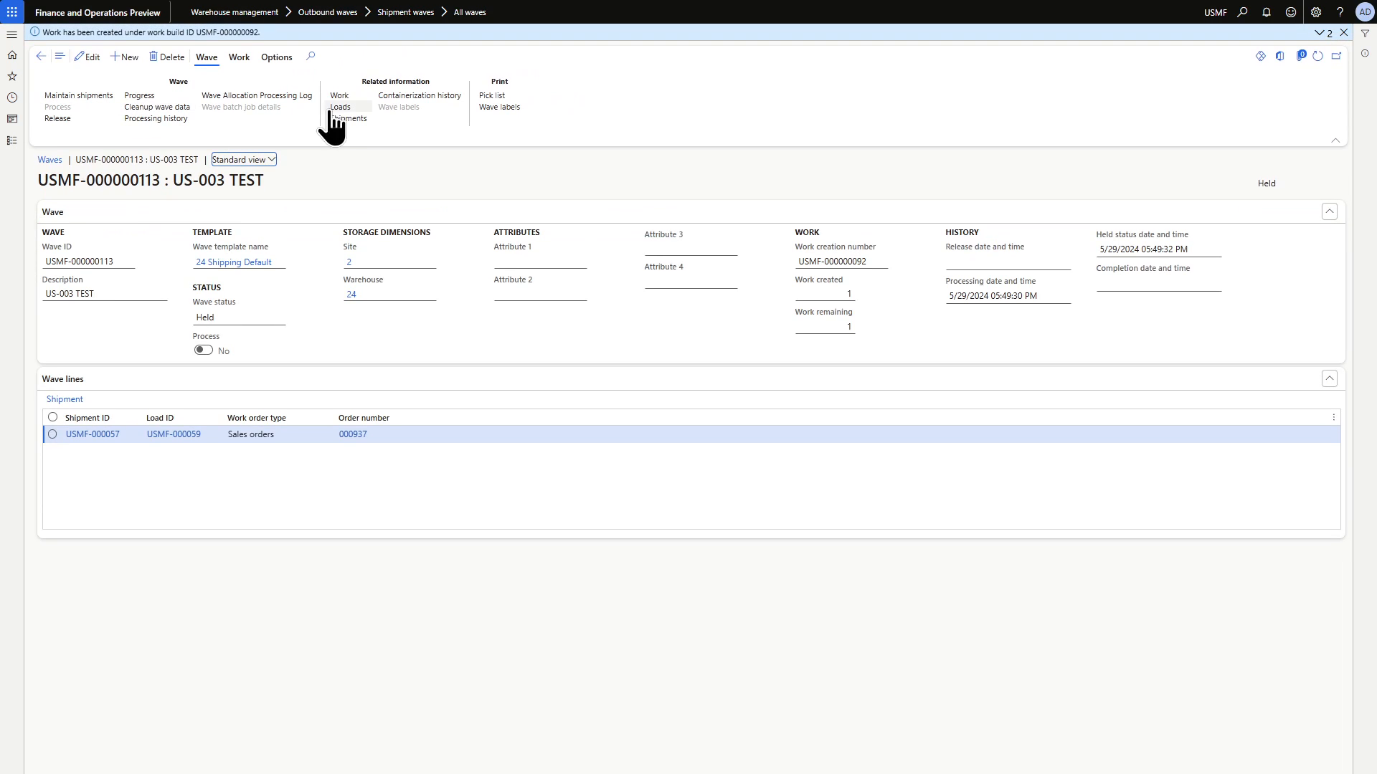
pyautogui.click(347, 94)
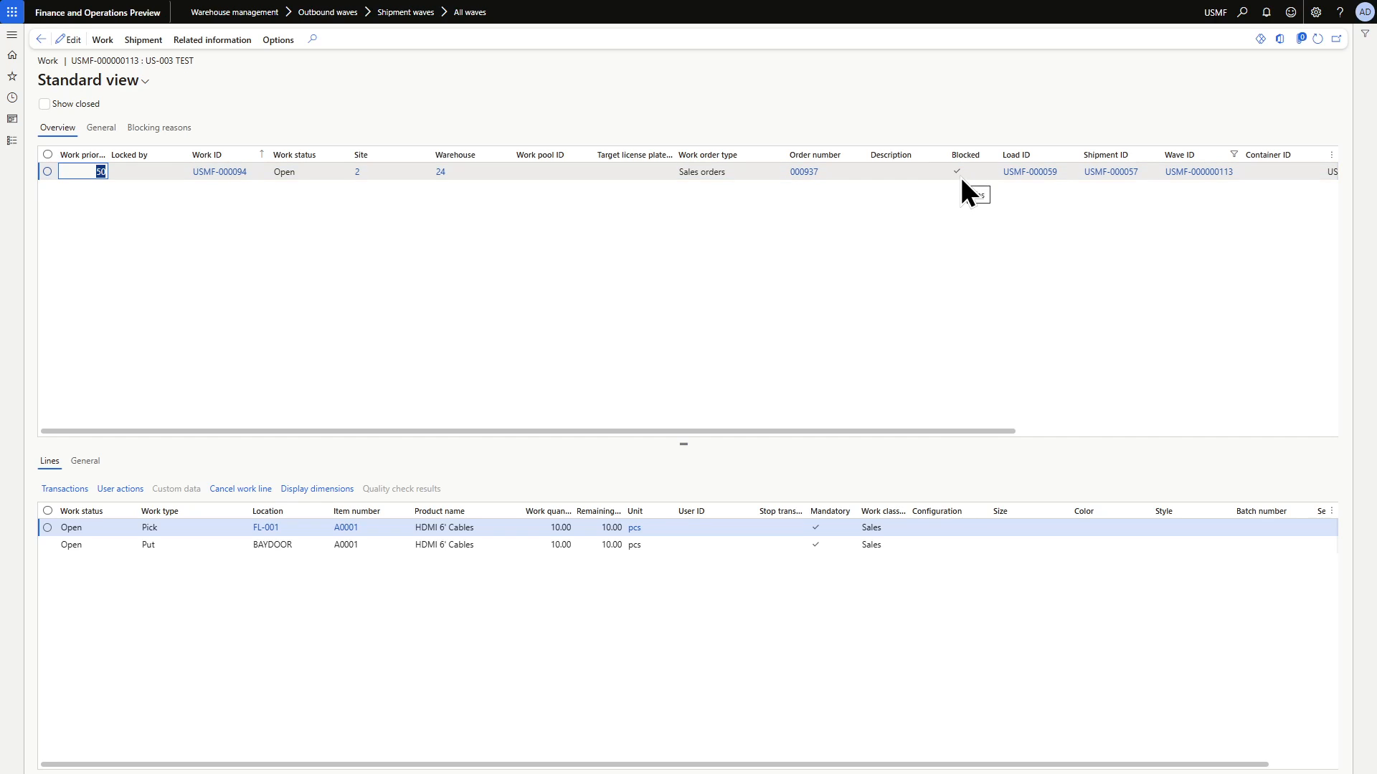
pyautogui.click(41, 41)
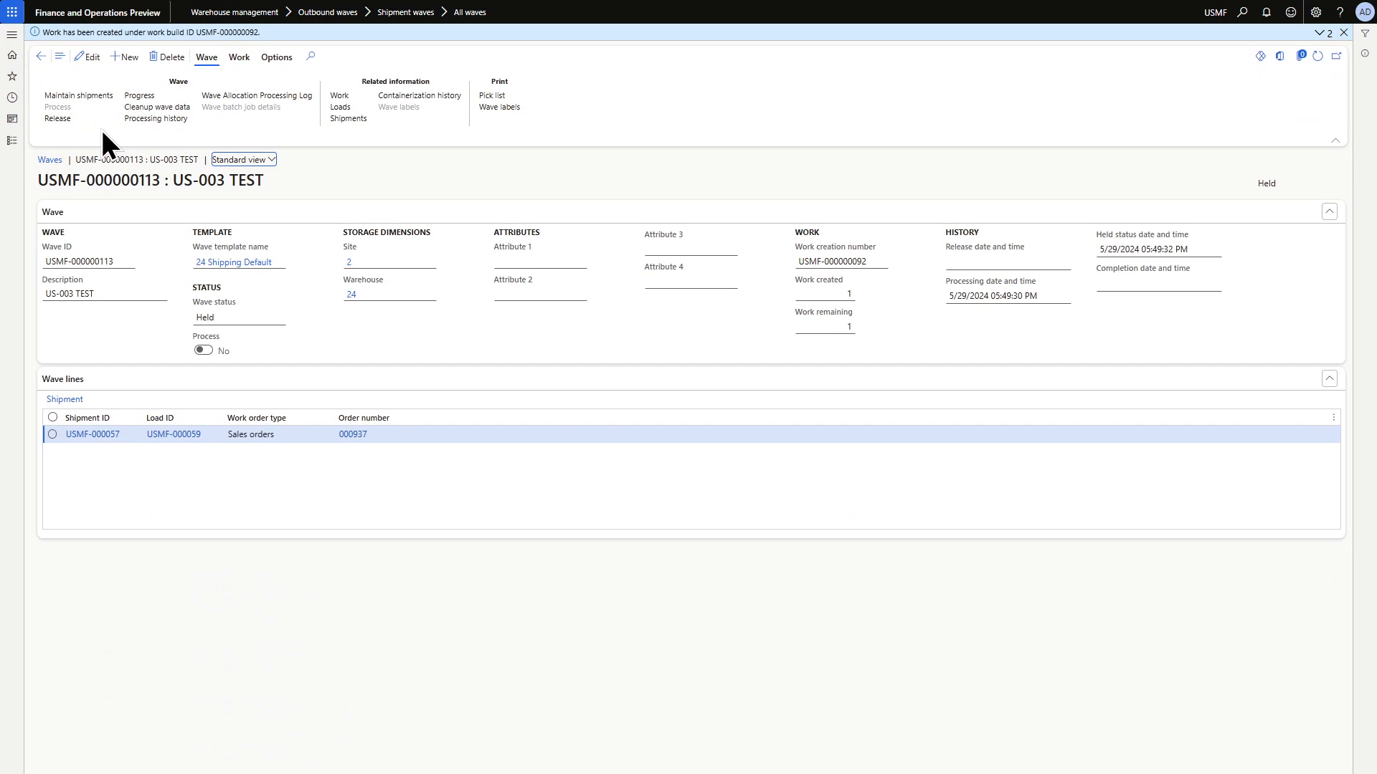
# Release the US-003 TEST wave and open its related work
pyautogui.click(57, 118)
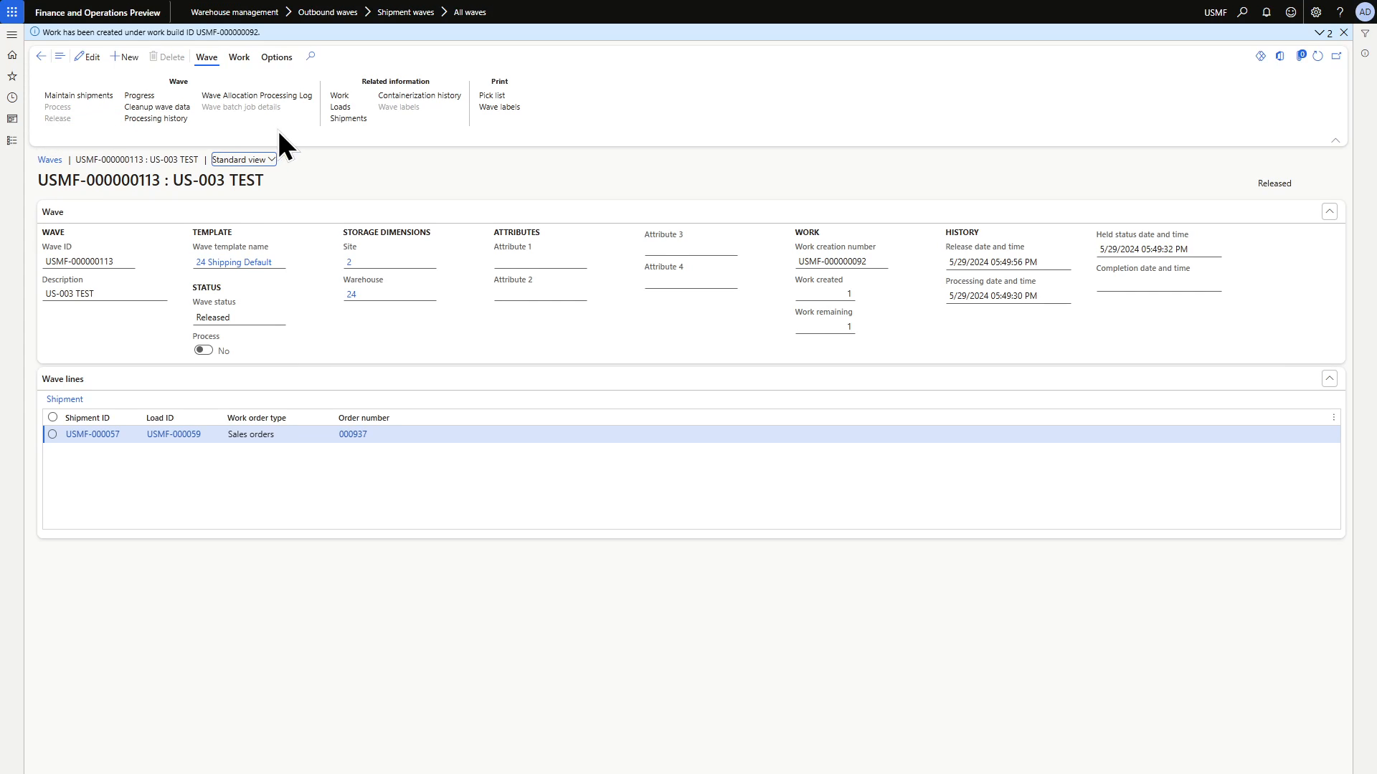
pyautogui.click(342, 98)
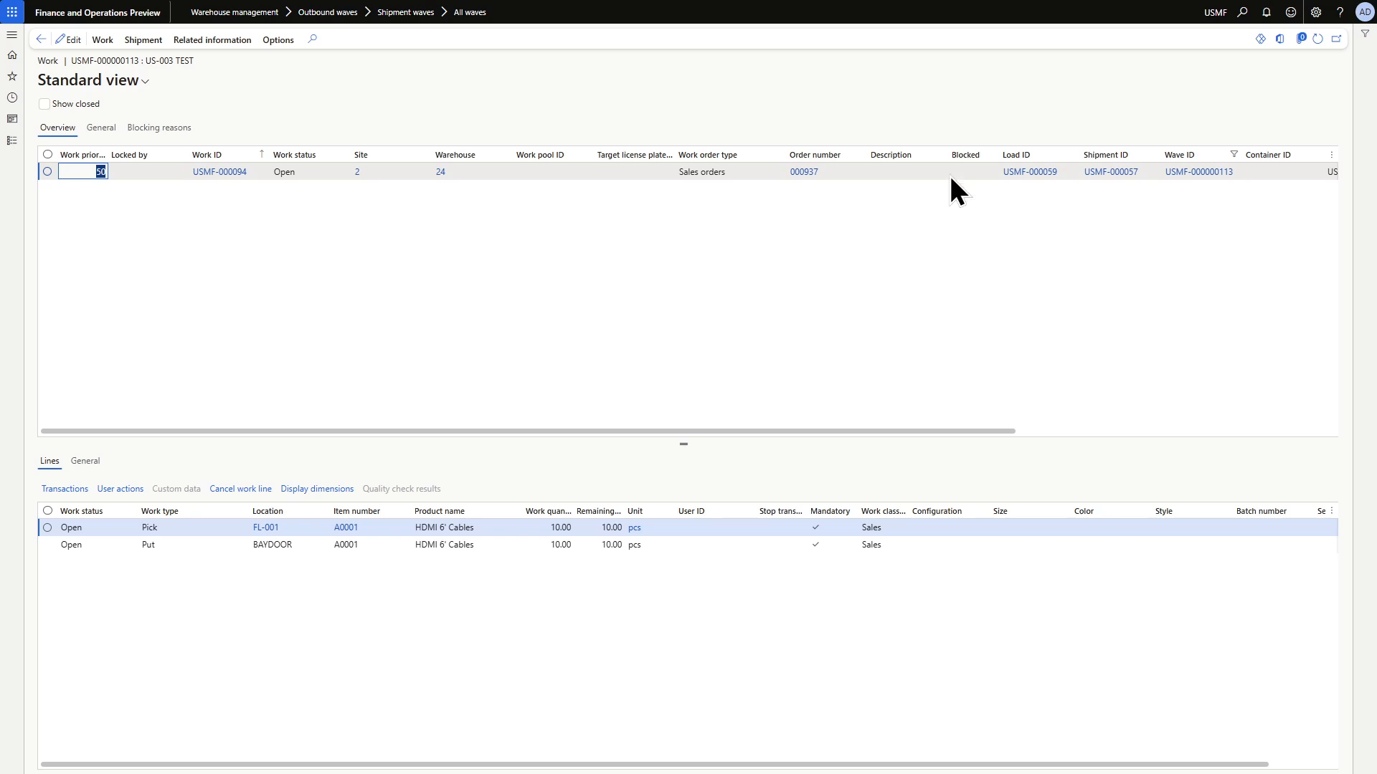
# Copy the work ID of the wave's sales order work
pyautogui.click(252, 174)
pyautogui.hotkey('ctrl', 'c')
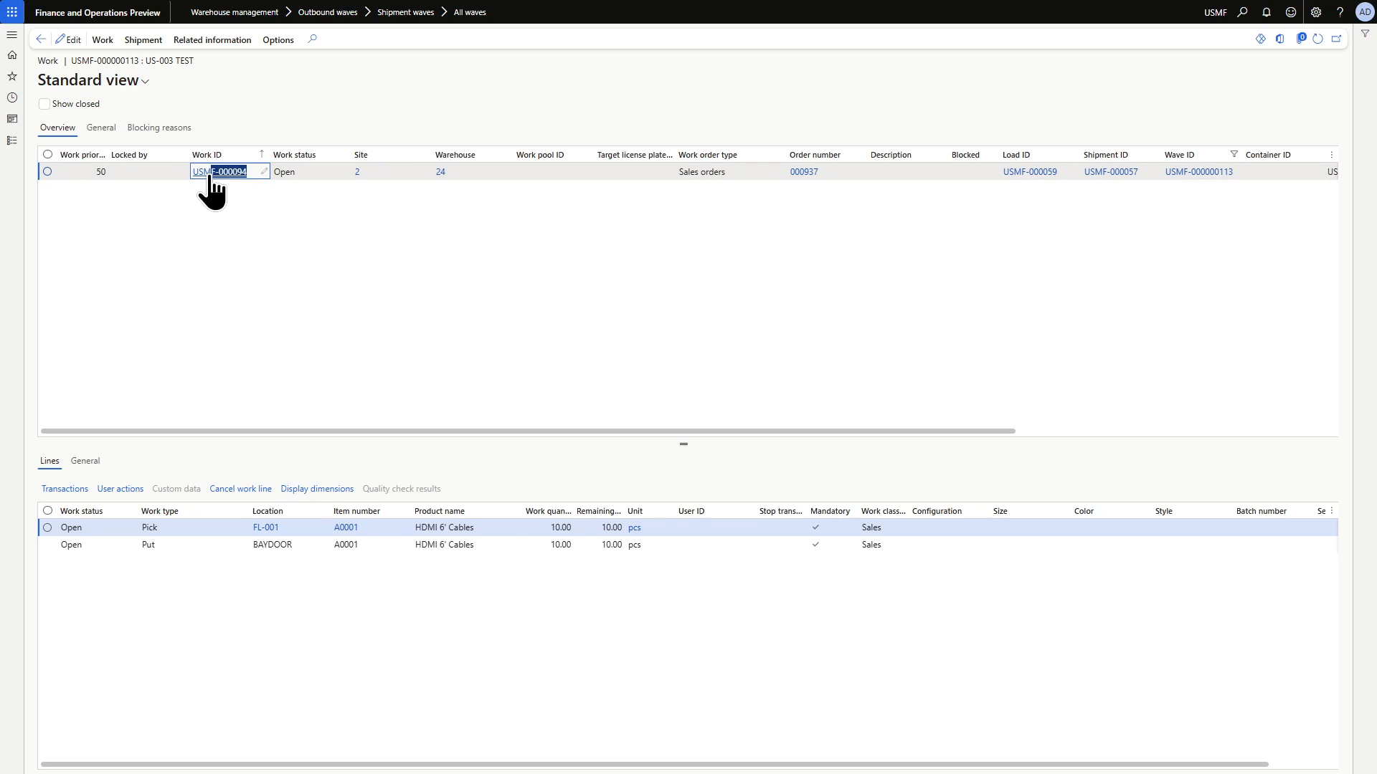
pyautogui.rightClick(207, 174)
pyautogui.click(248, 183)
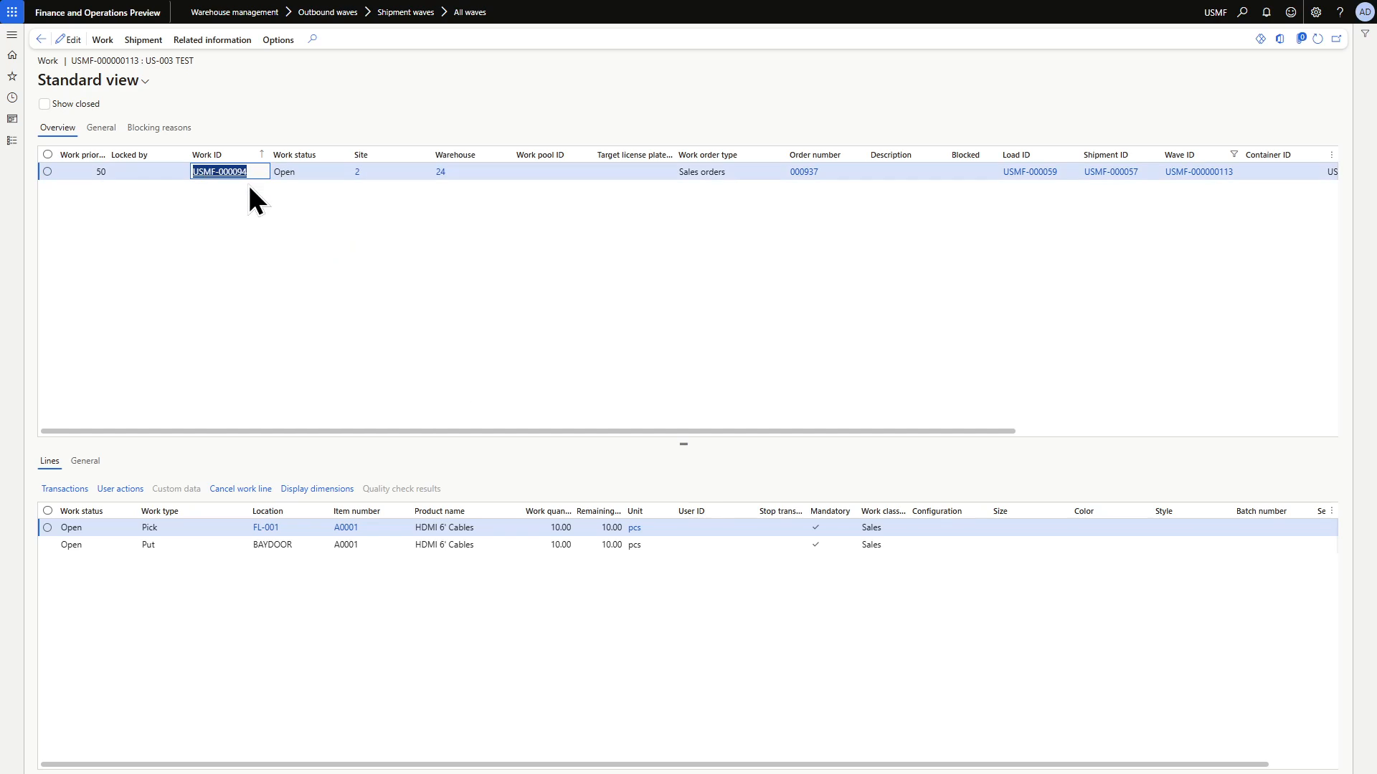
# Switch to the Warehouse Management mobile app and start sales picking with the copied work ID
pyautogui.hotkey('alt', 'Tab')
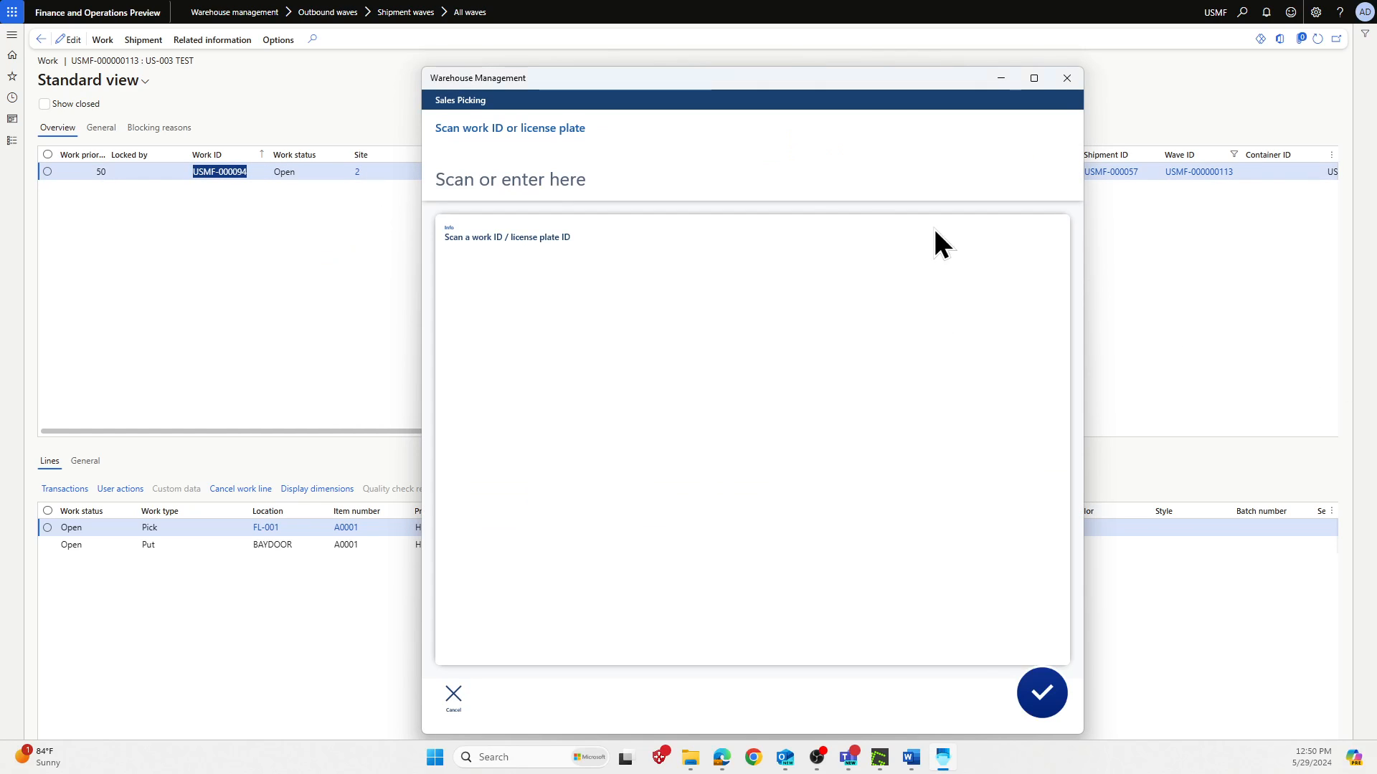
pyautogui.click(463, 693)
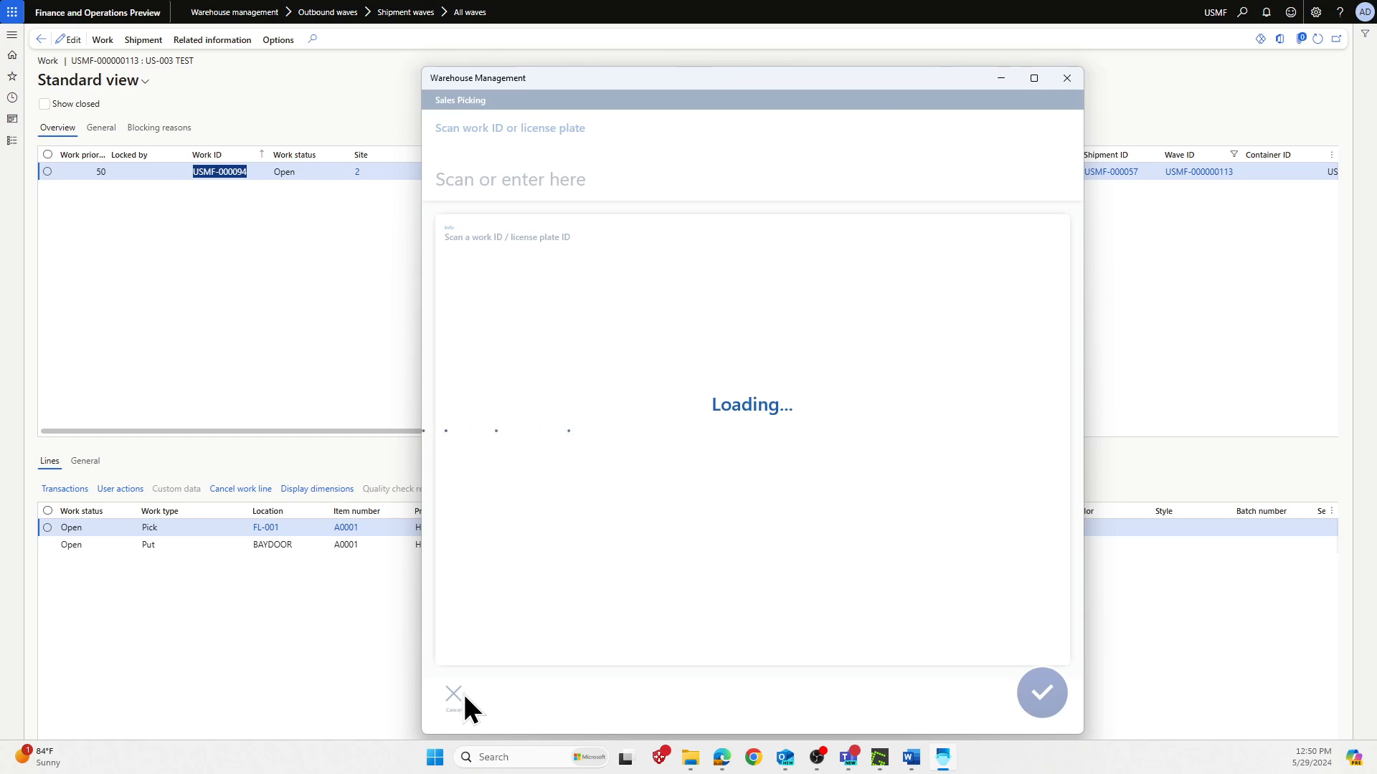
pyautogui.click(499, 223)
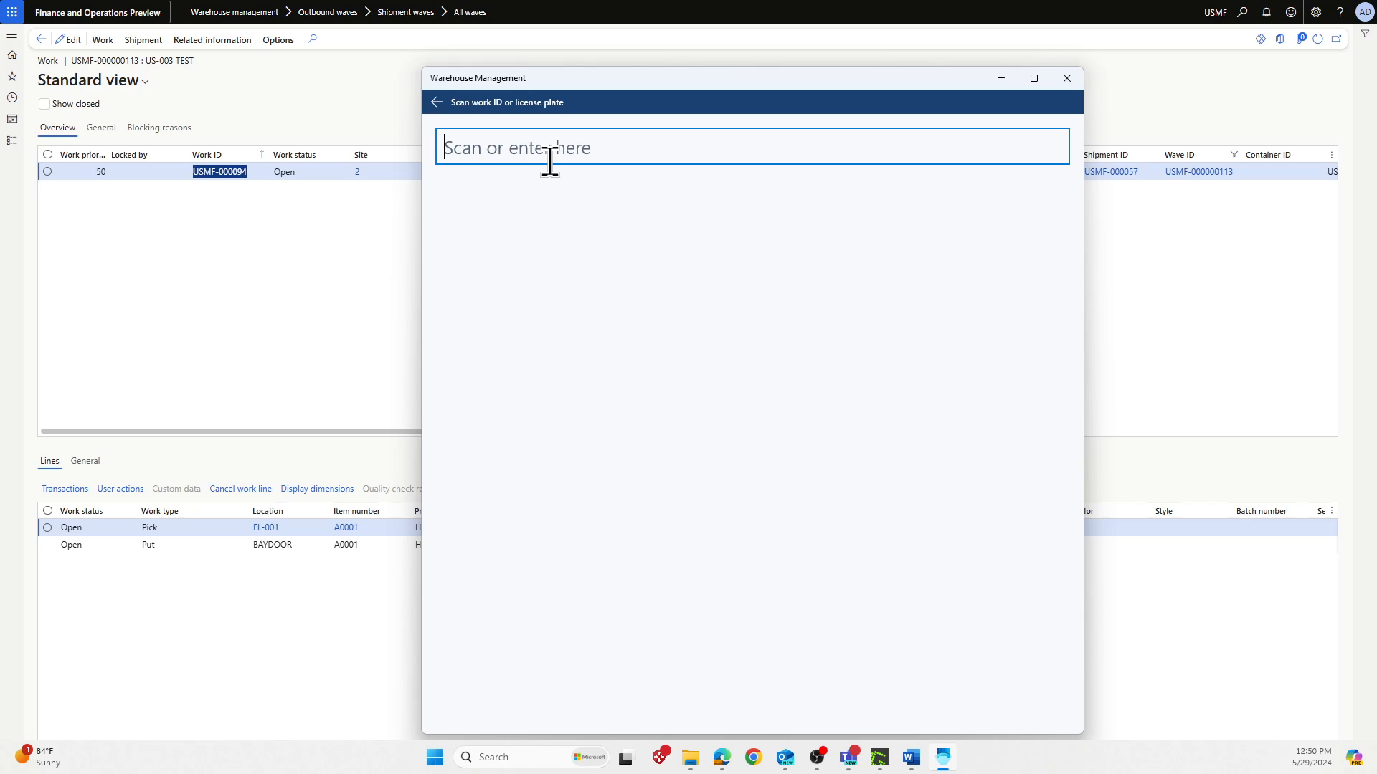
pyautogui.hotkey('ctrl', 'v')
pyautogui.press('Return')
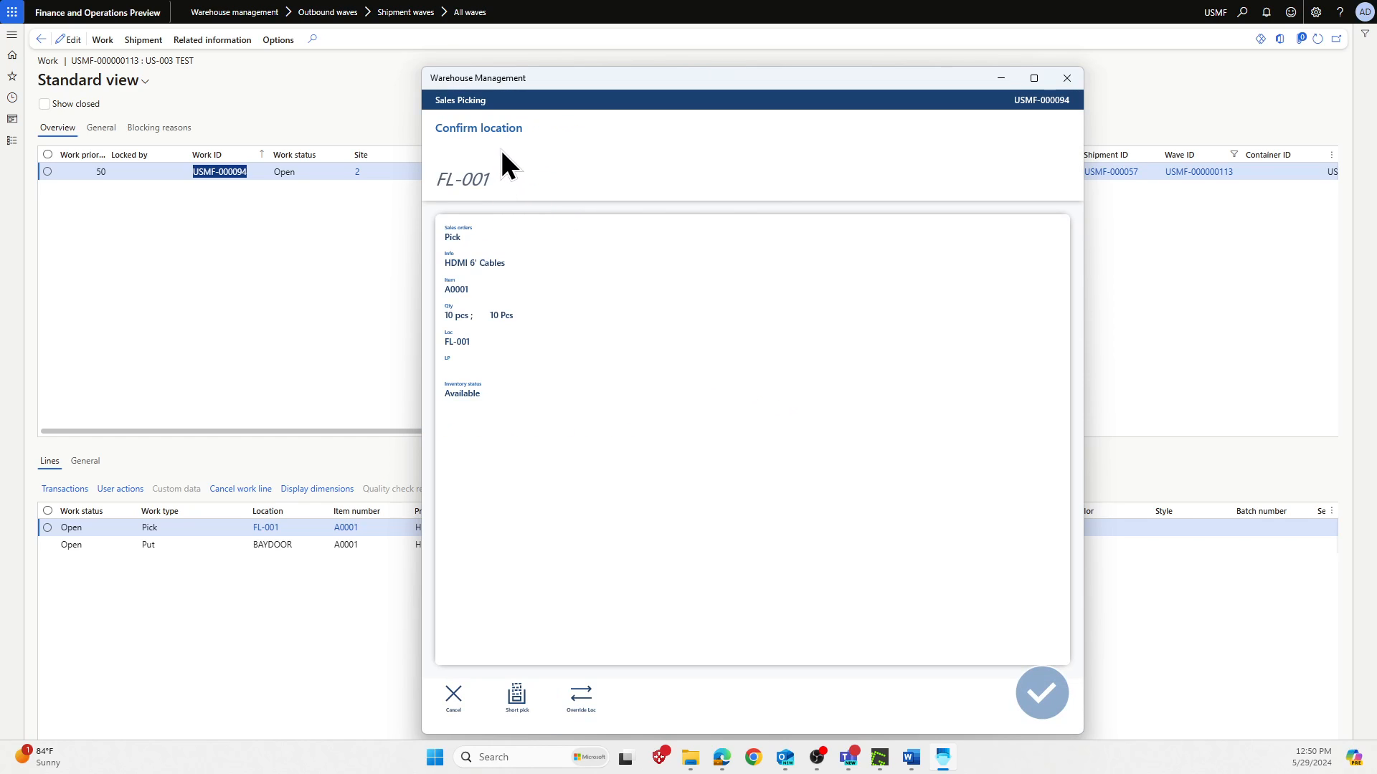
# Confirm FL-001 as the pick location for the HDMI 6' Cables
pyautogui.click(501, 151)
pyautogui.write('F')
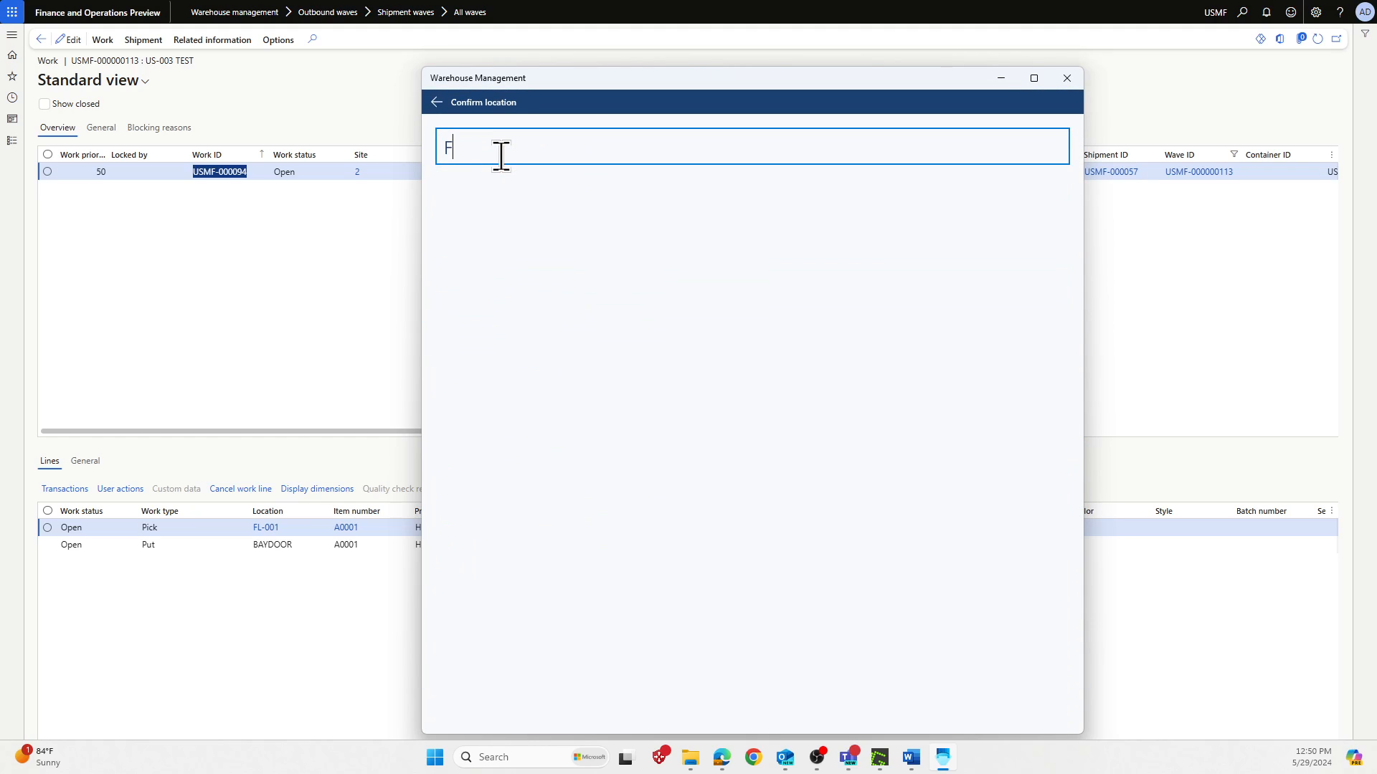
pyautogui.write('L-001')
pyautogui.press('Return')
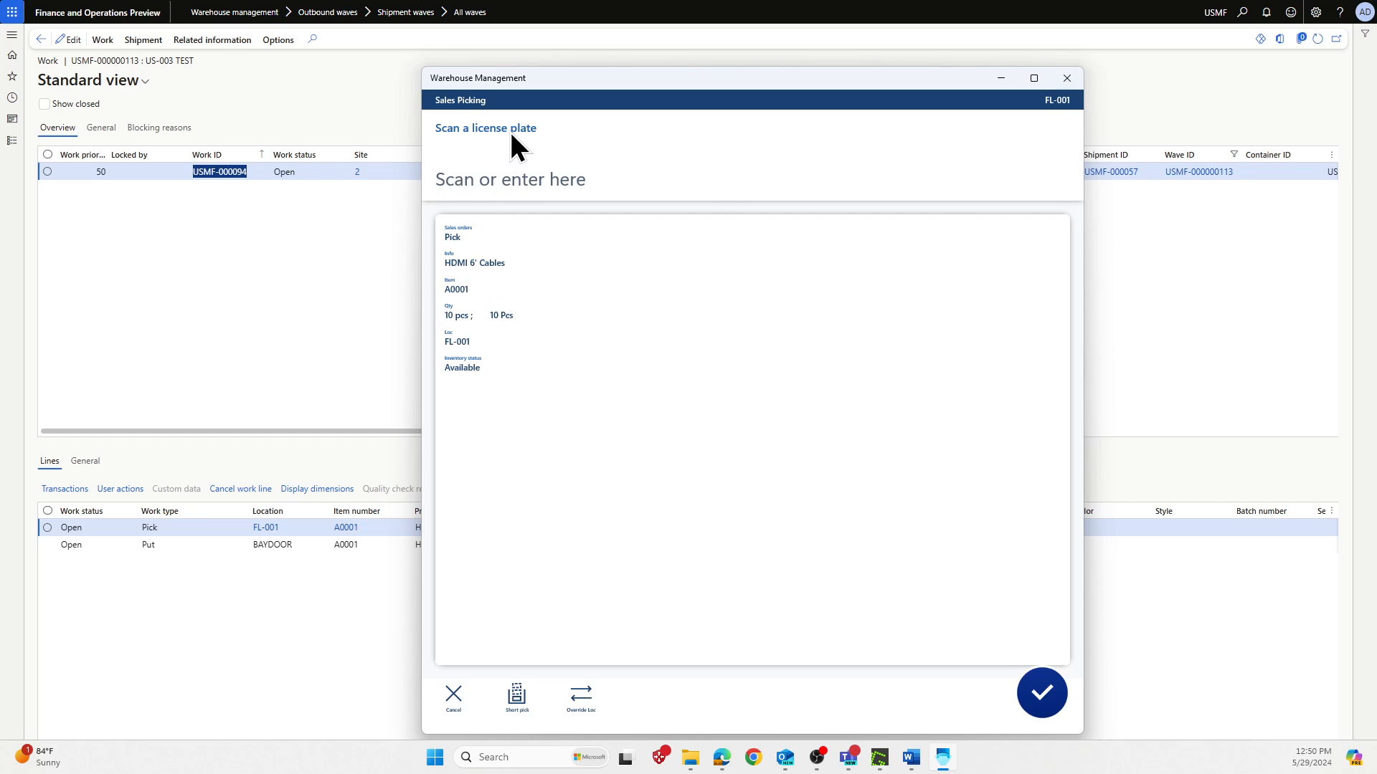
# Pick the HDMI 6' Cables from license plate 24 onto target license plate AH456 and confirm the put to BAYDOOR
pyautogui.click(492, 152)
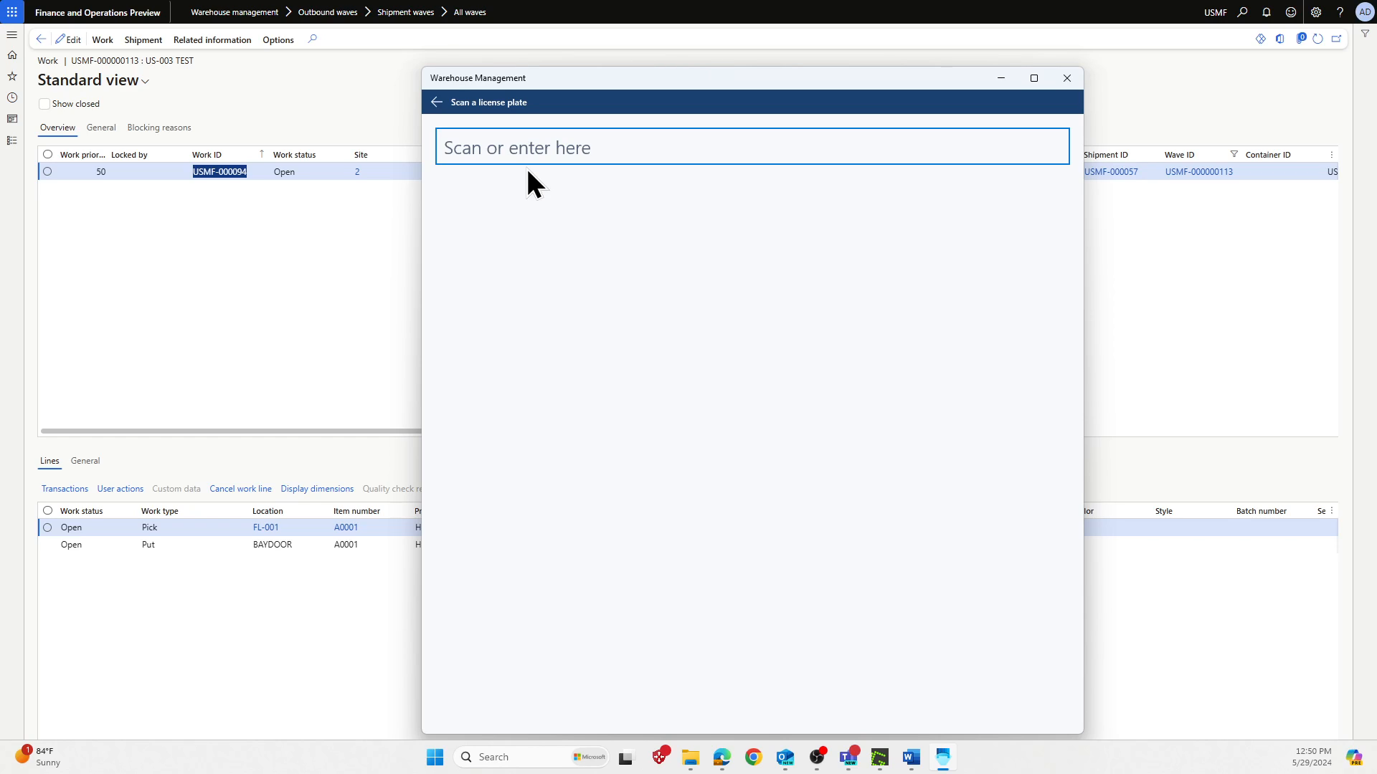
pyautogui.write('24')
pyautogui.press('Return')
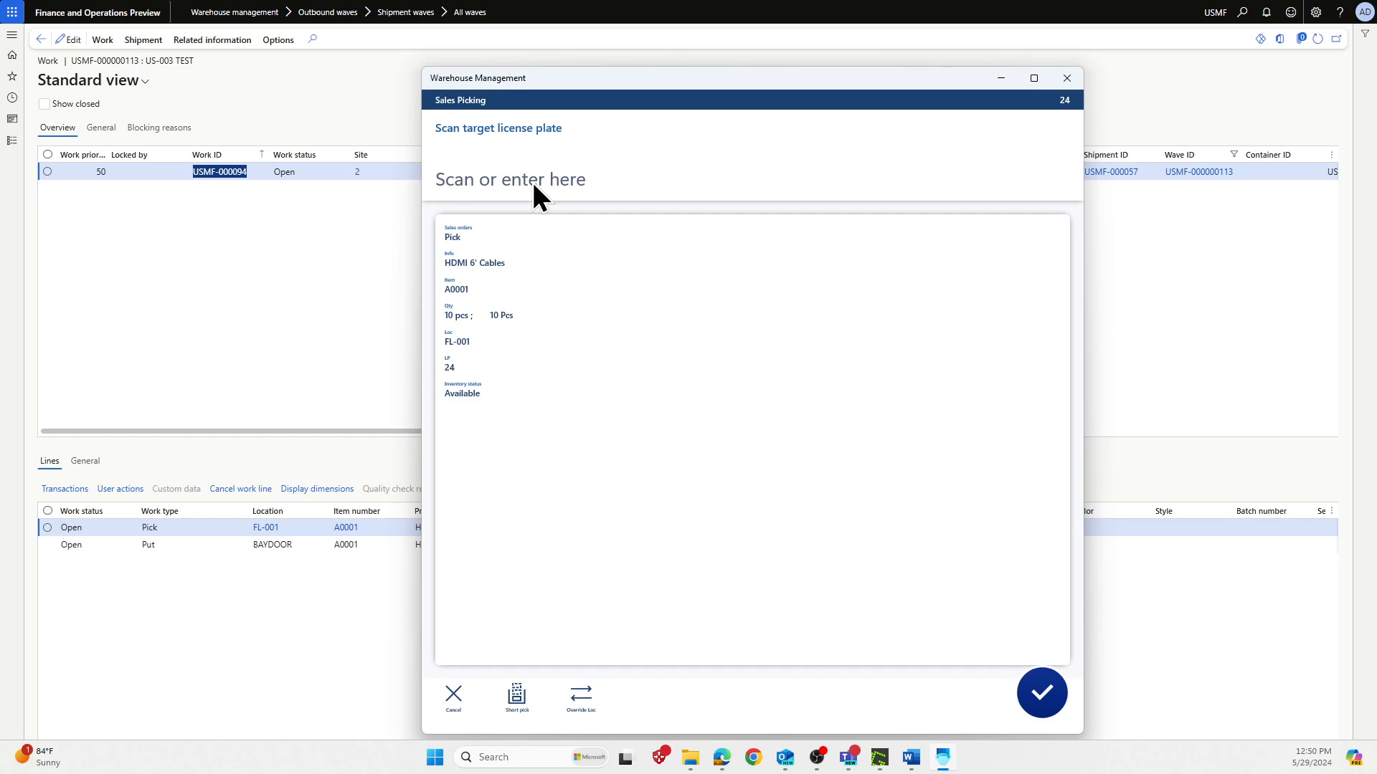
pyautogui.click(502, 160)
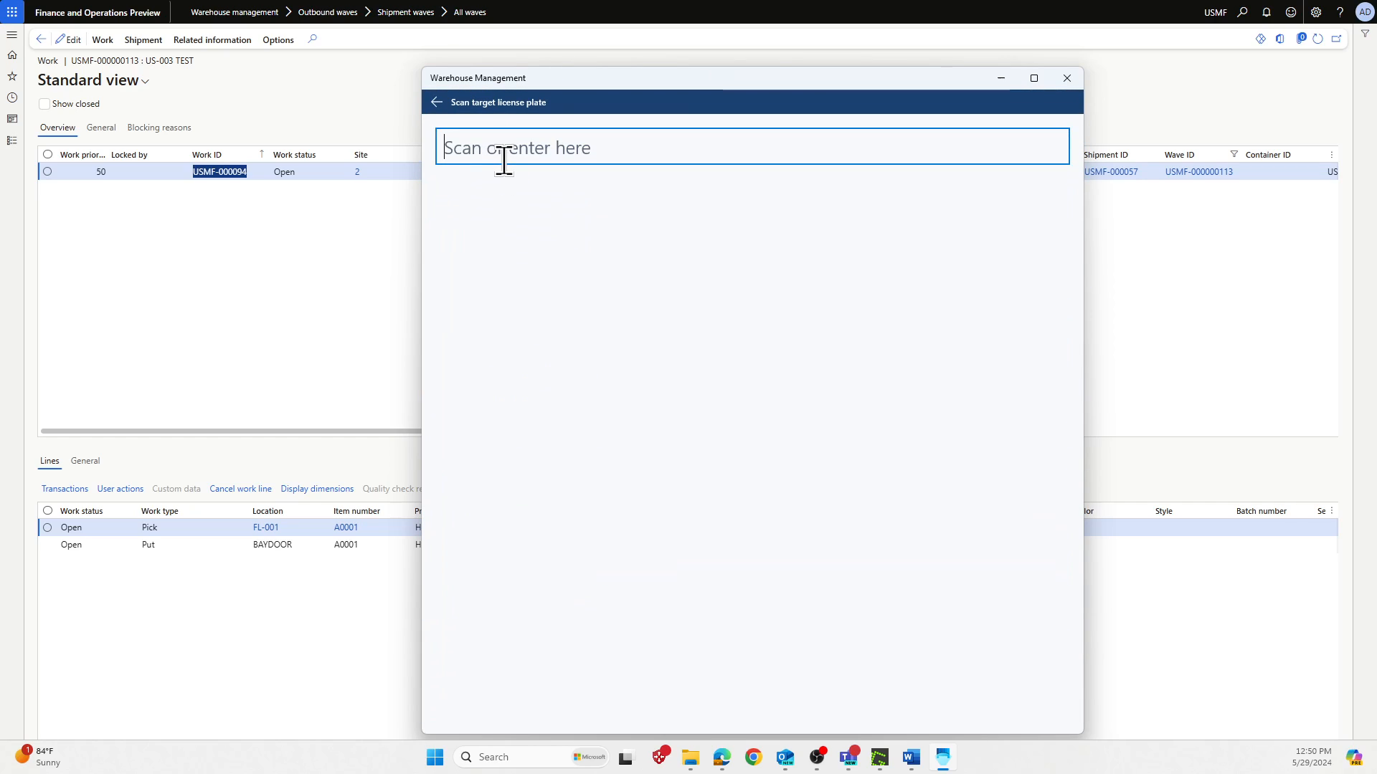
pyautogui.write('AH456')
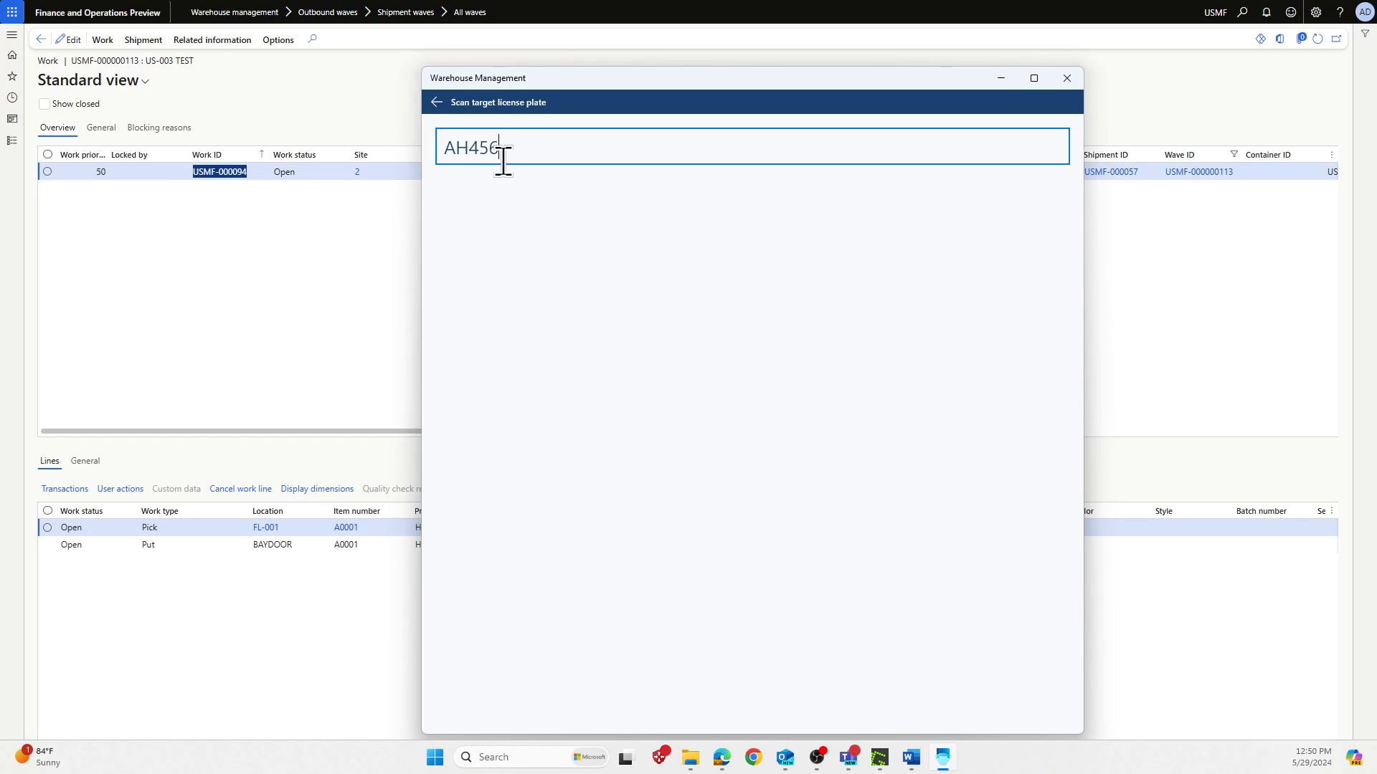
pyautogui.press('Return')
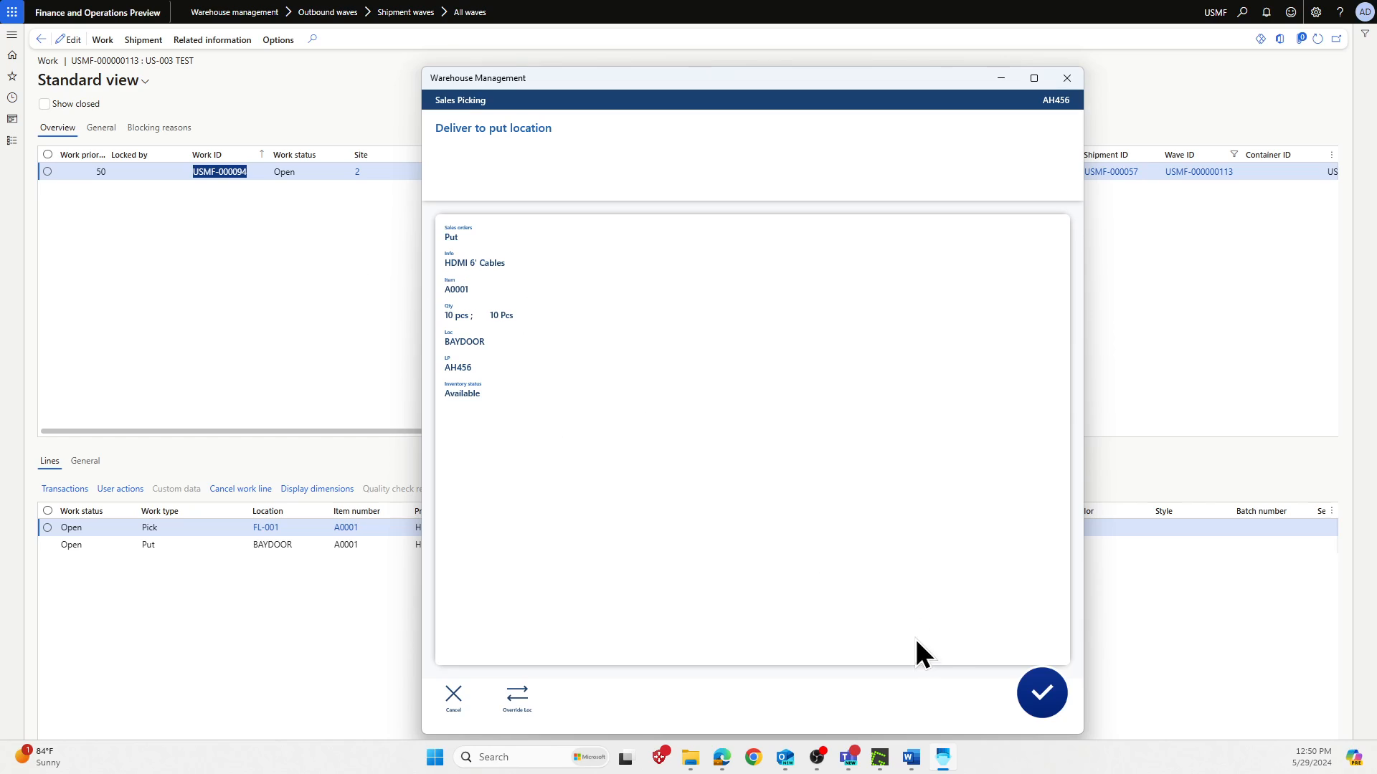
pyautogui.click(1047, 690)
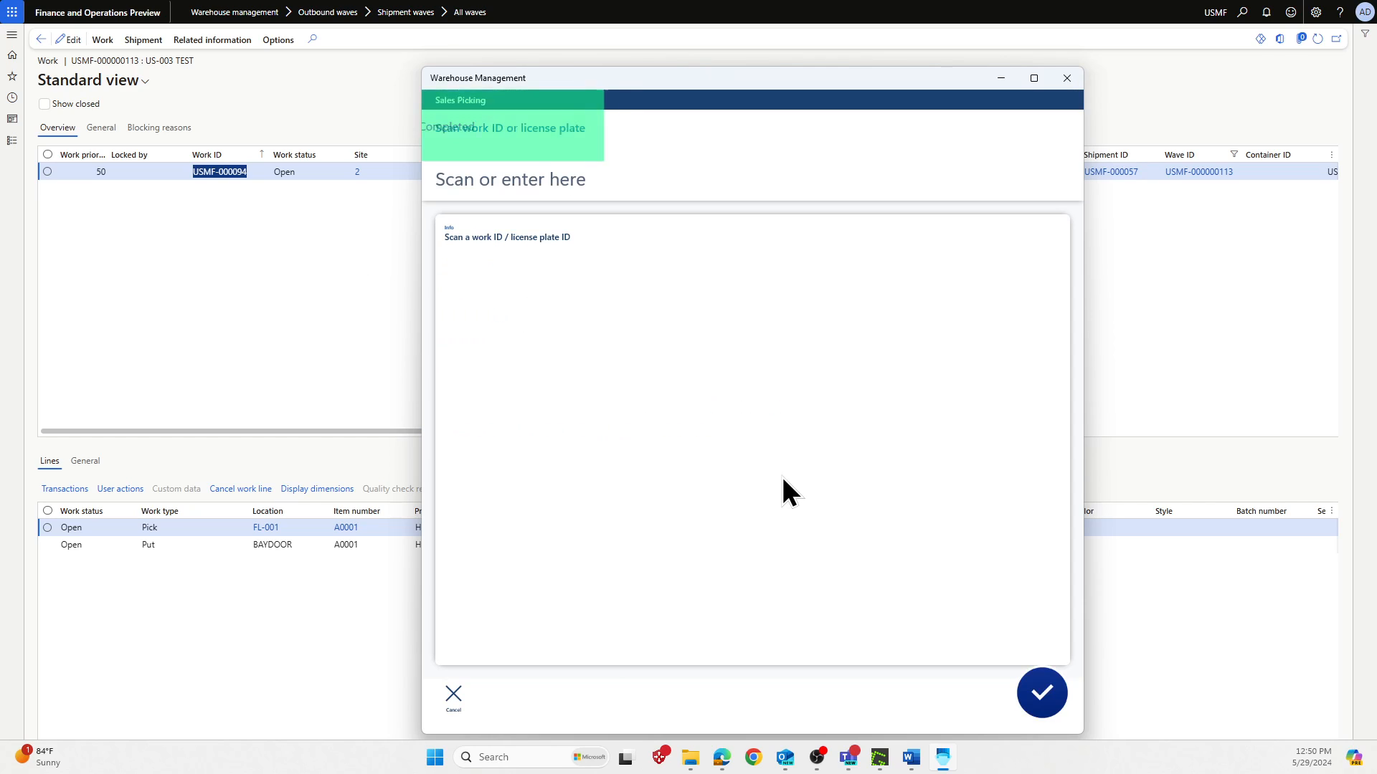
# Switch back to Finance and Operations, refresh the work to check its status, and return to the US-003 TEST wave
pyautogui.click(289, 239)
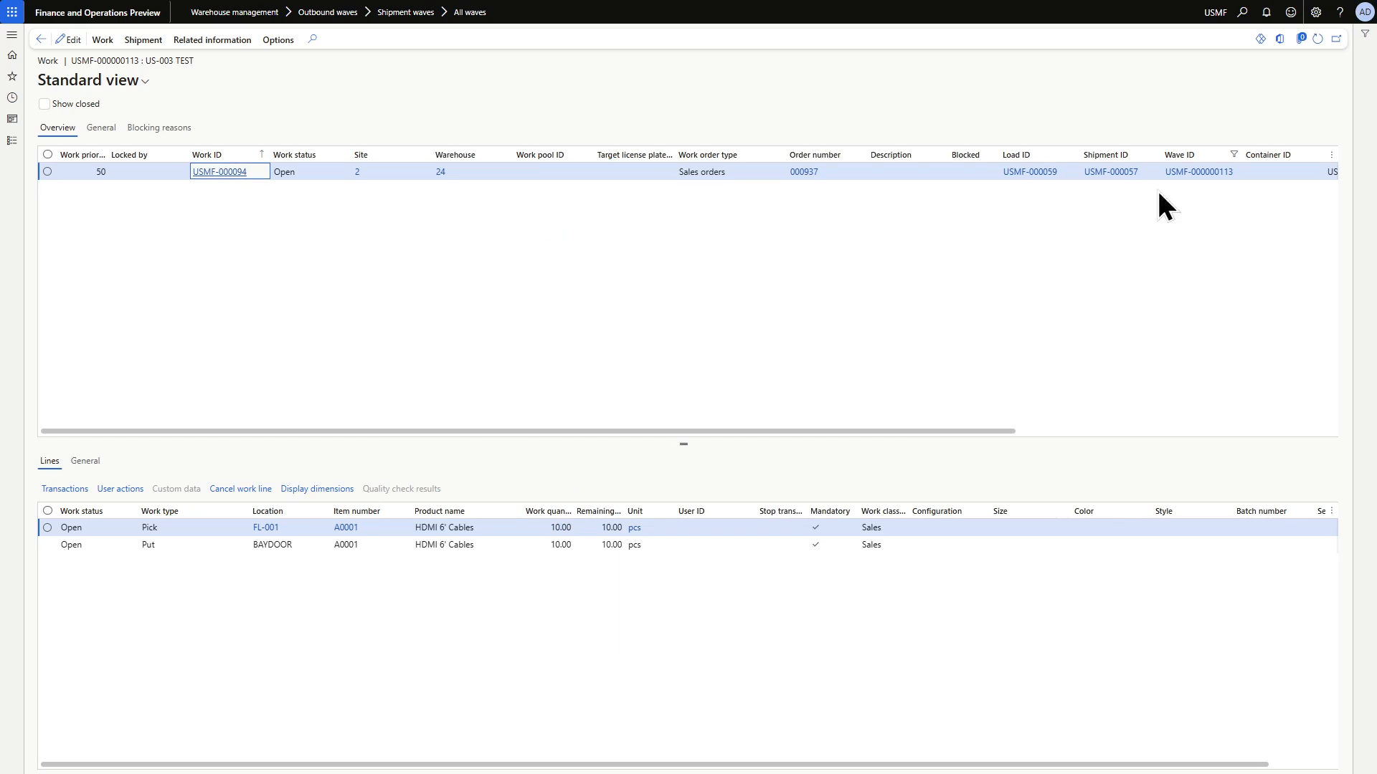
pyautogui.click(1318, 40)
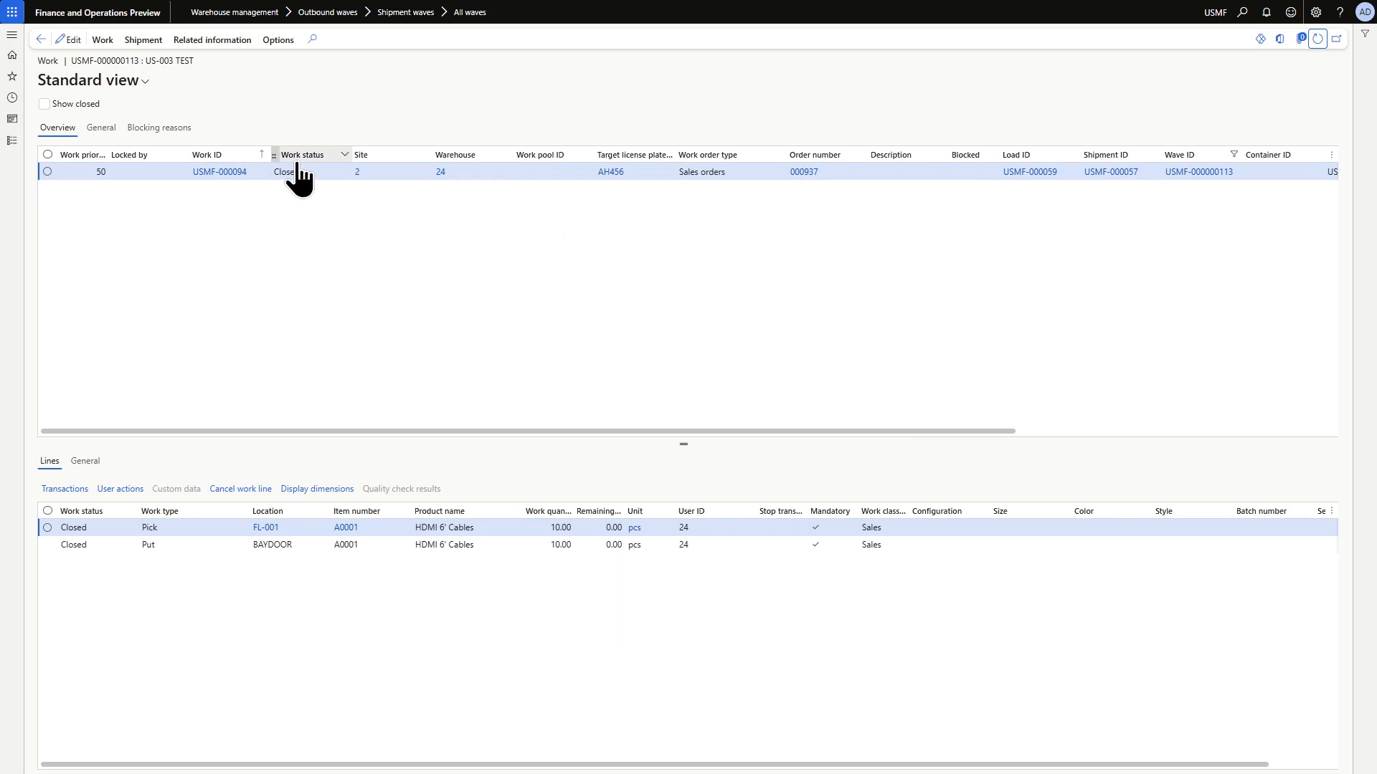
pyautogui.click(41, 39)
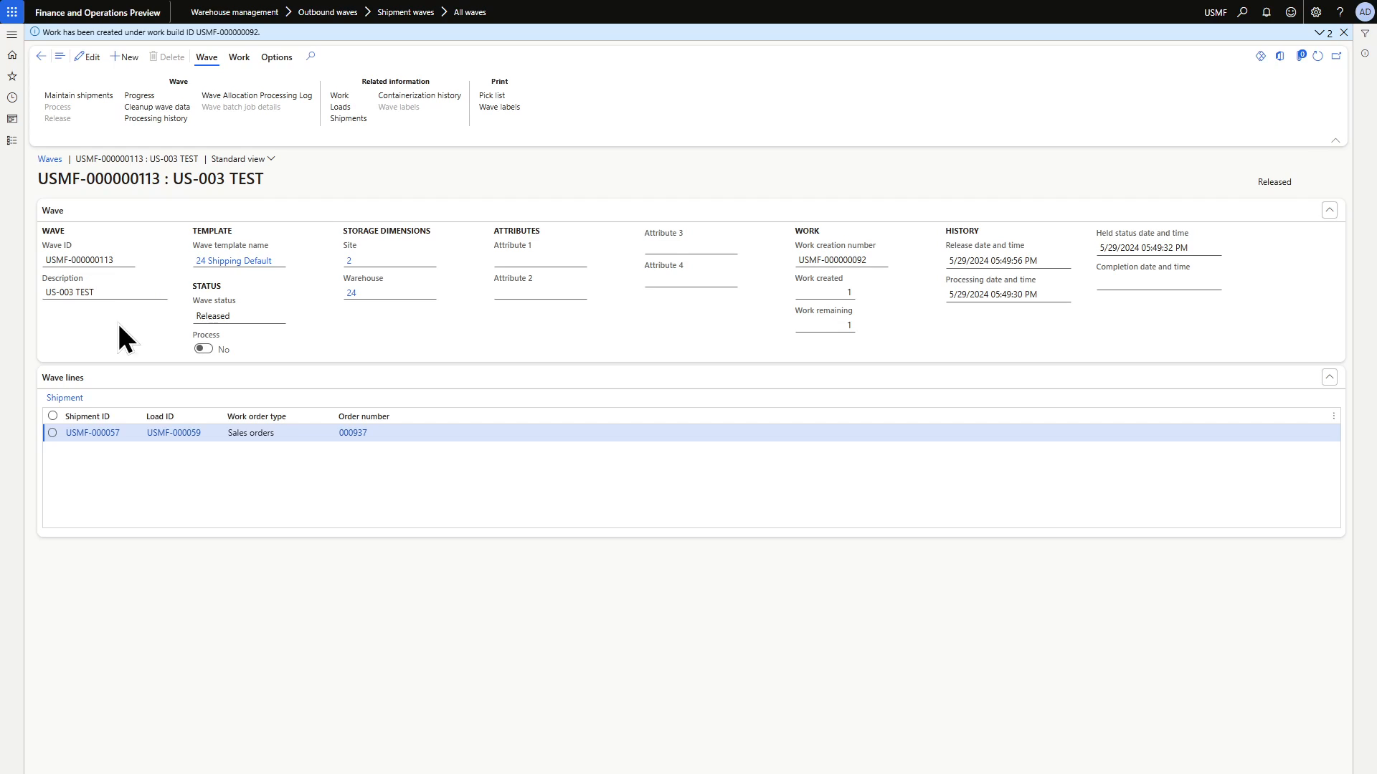
# Open the wave's shipment, confirm it, and post its packing slip without printing
pyautogui.click(100, 434)
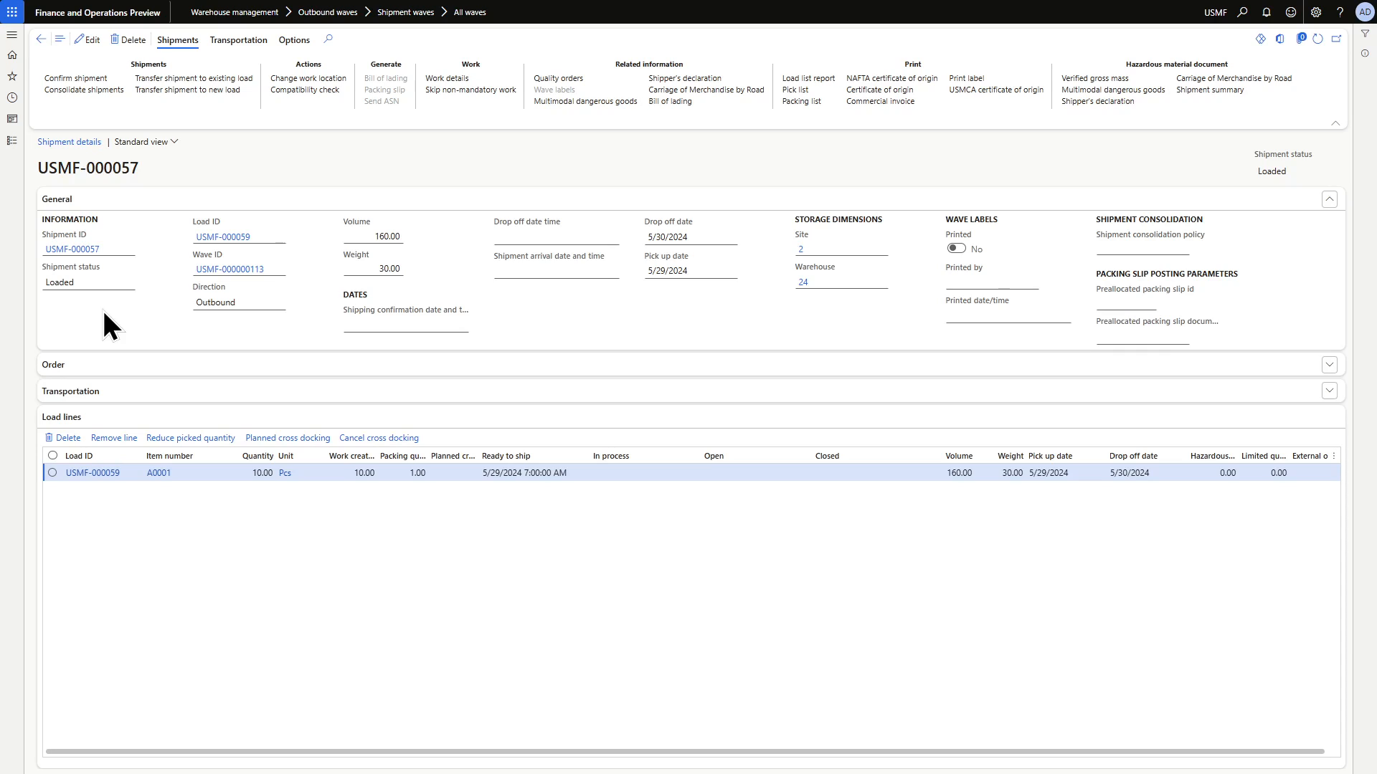
pyautogui.click(80, 79)
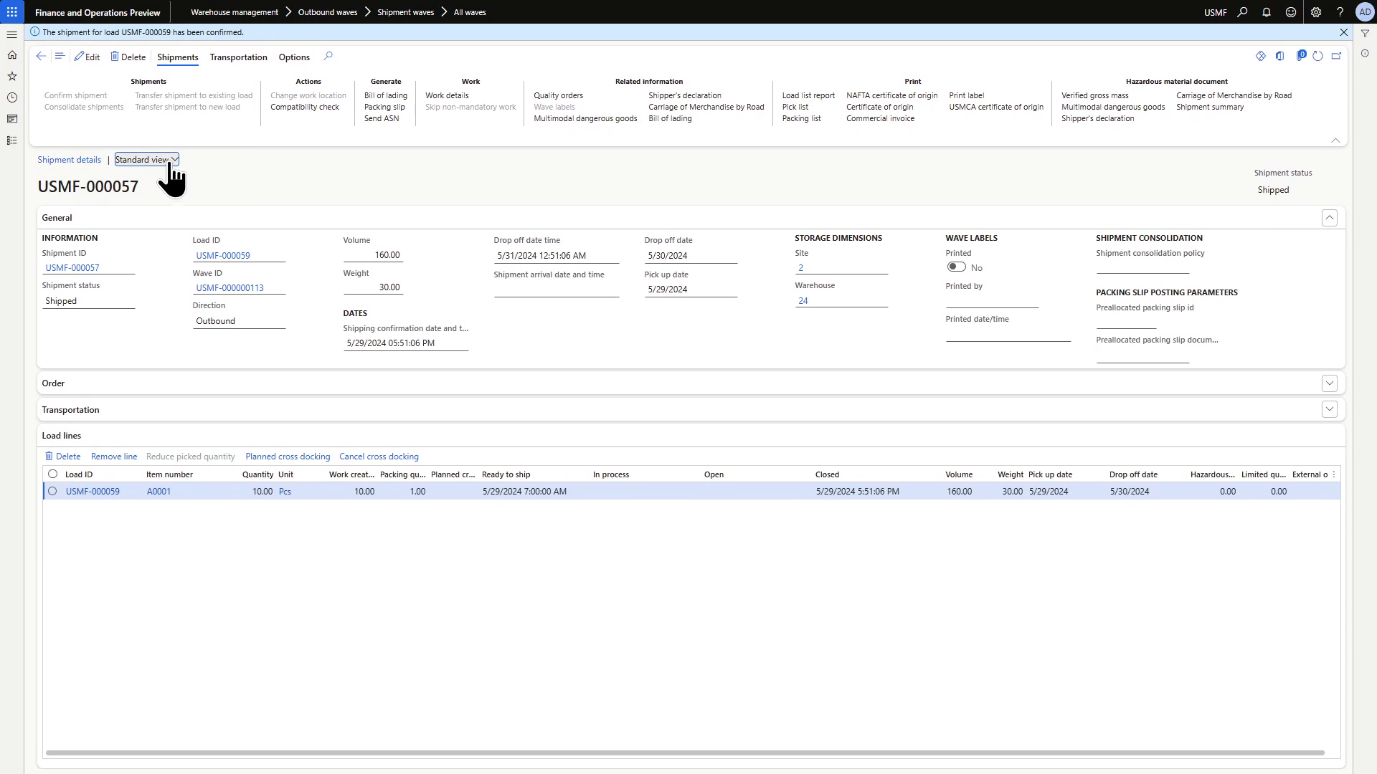
pyautogui.click(384, 106)
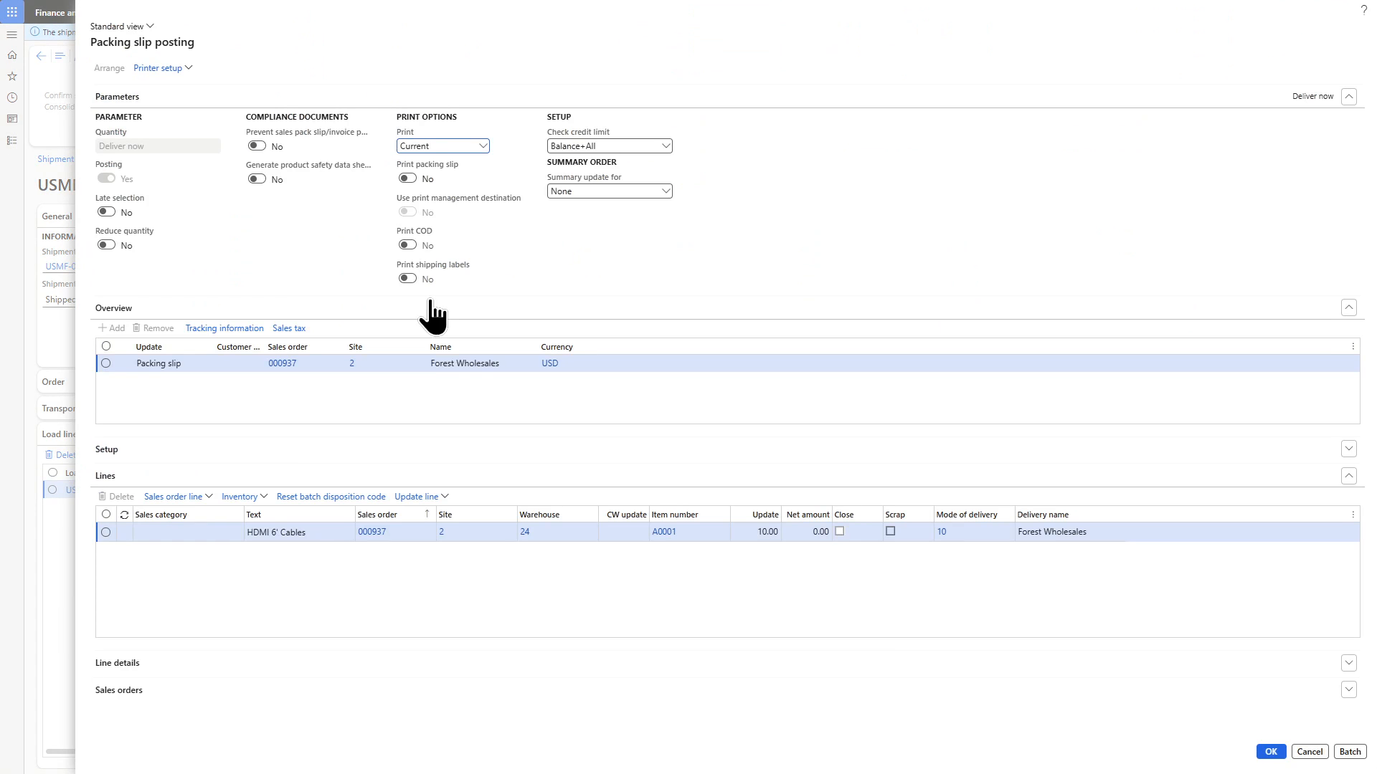
pyautogui.click(1269, 753)
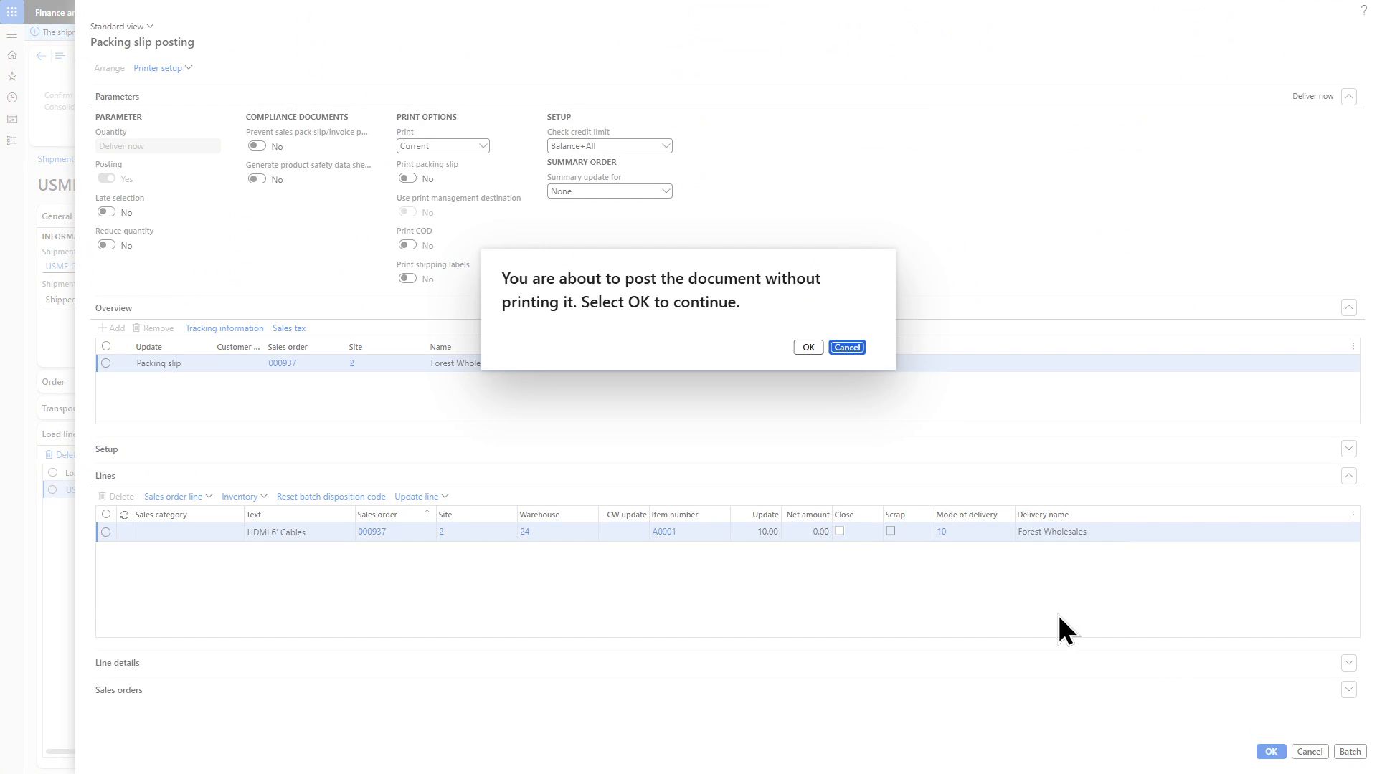
pyautogui.click(808, 348)
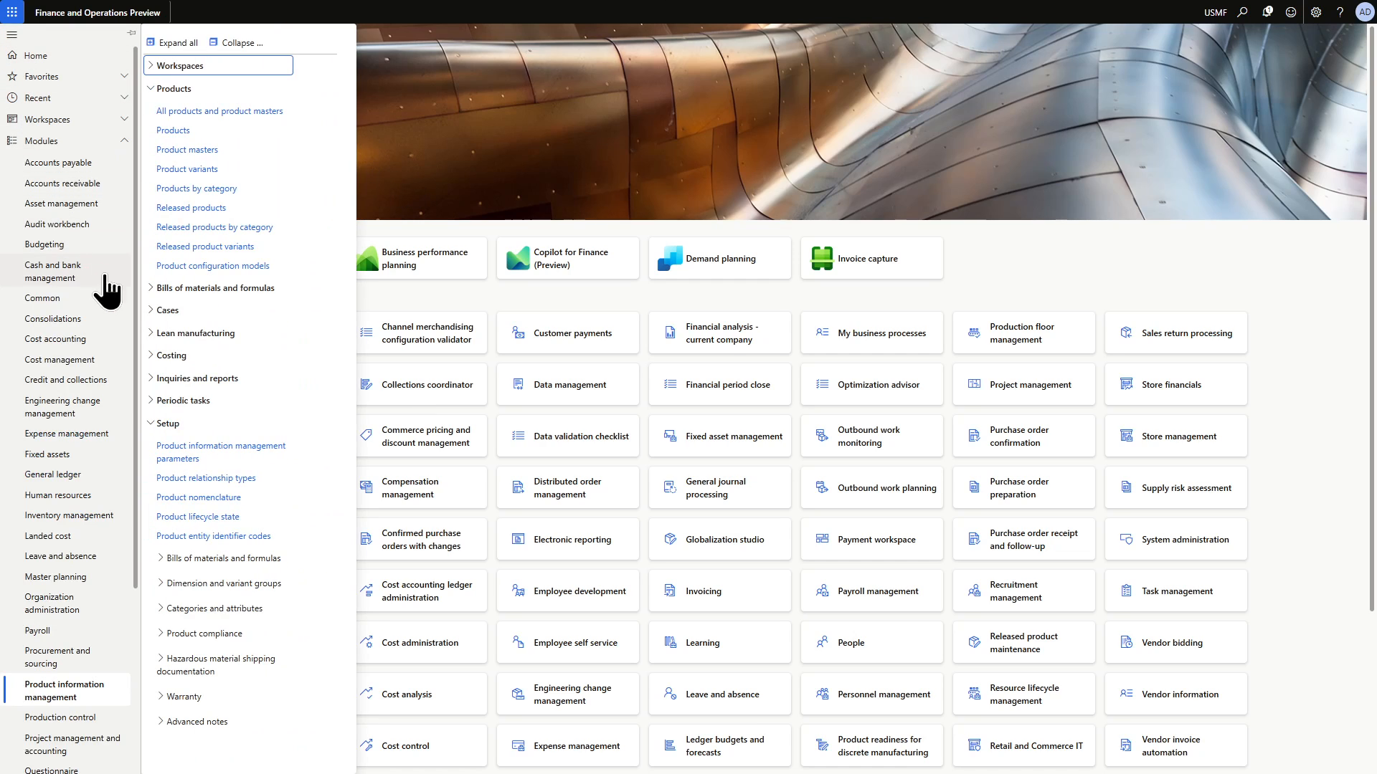
# Open the list of all shipment waves in Warehouse management
pyautogui.scroll(-3, 71, 423)
pyautogui.click(54, 765)
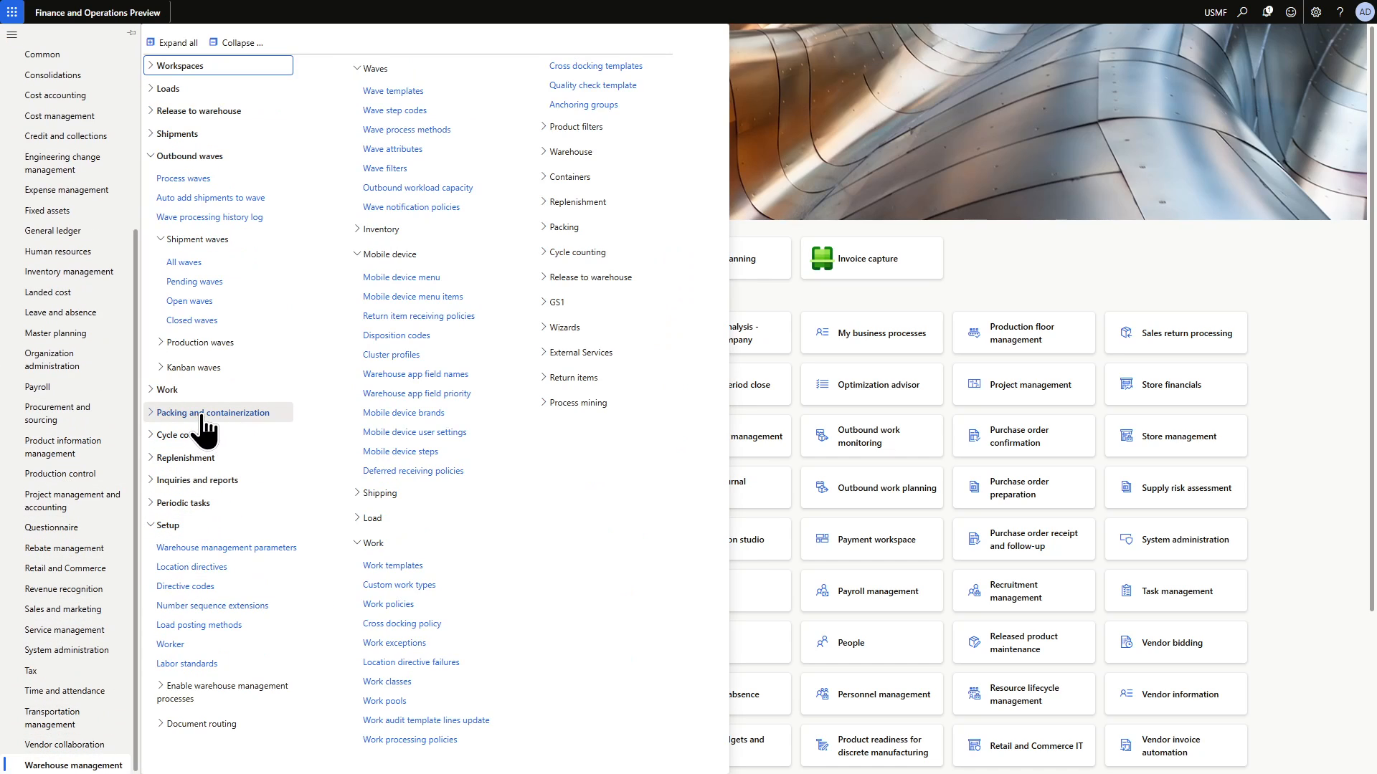
pyautogui.click(188, 264)
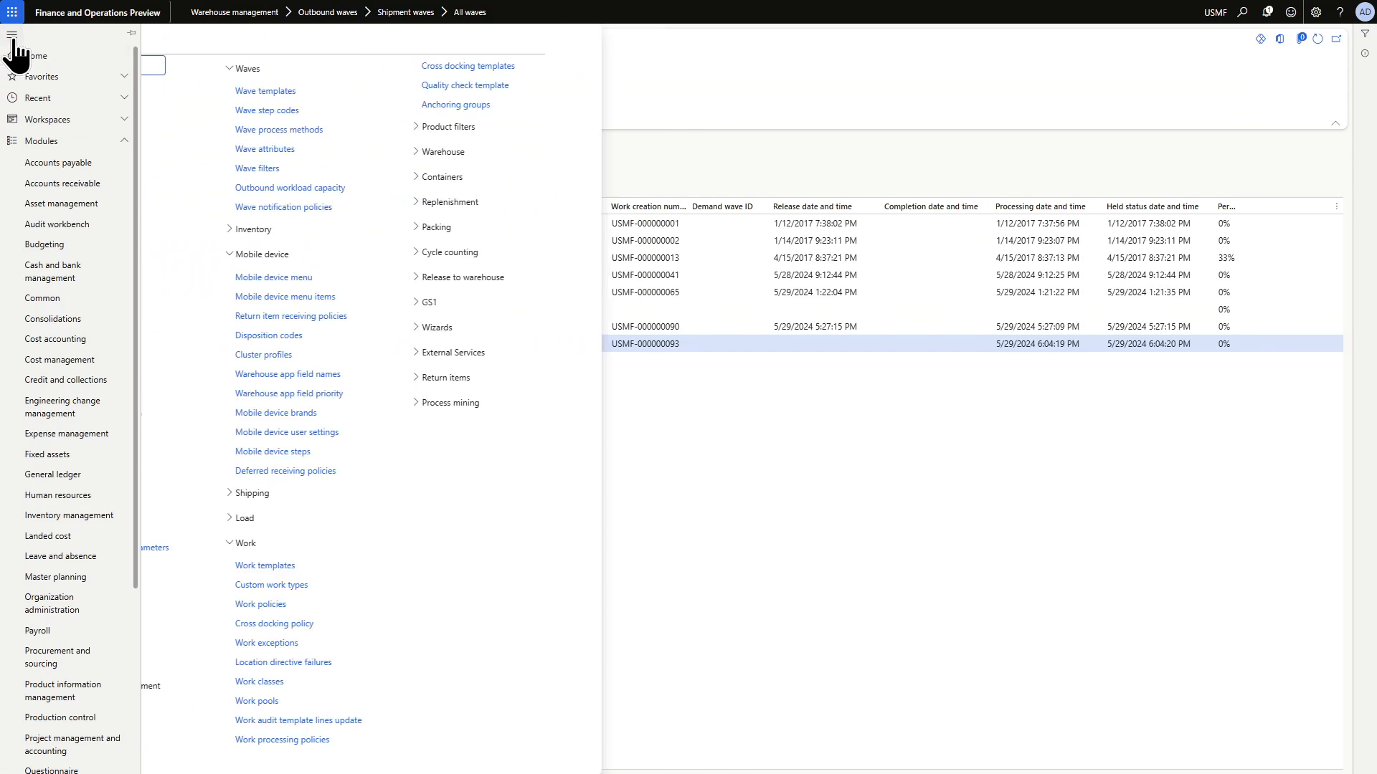
# Enable automated wave creation, wave processing at release to warehouse, and automated wave release on the 24 Shipping Default wave template
pyautogui.click(12, 35)
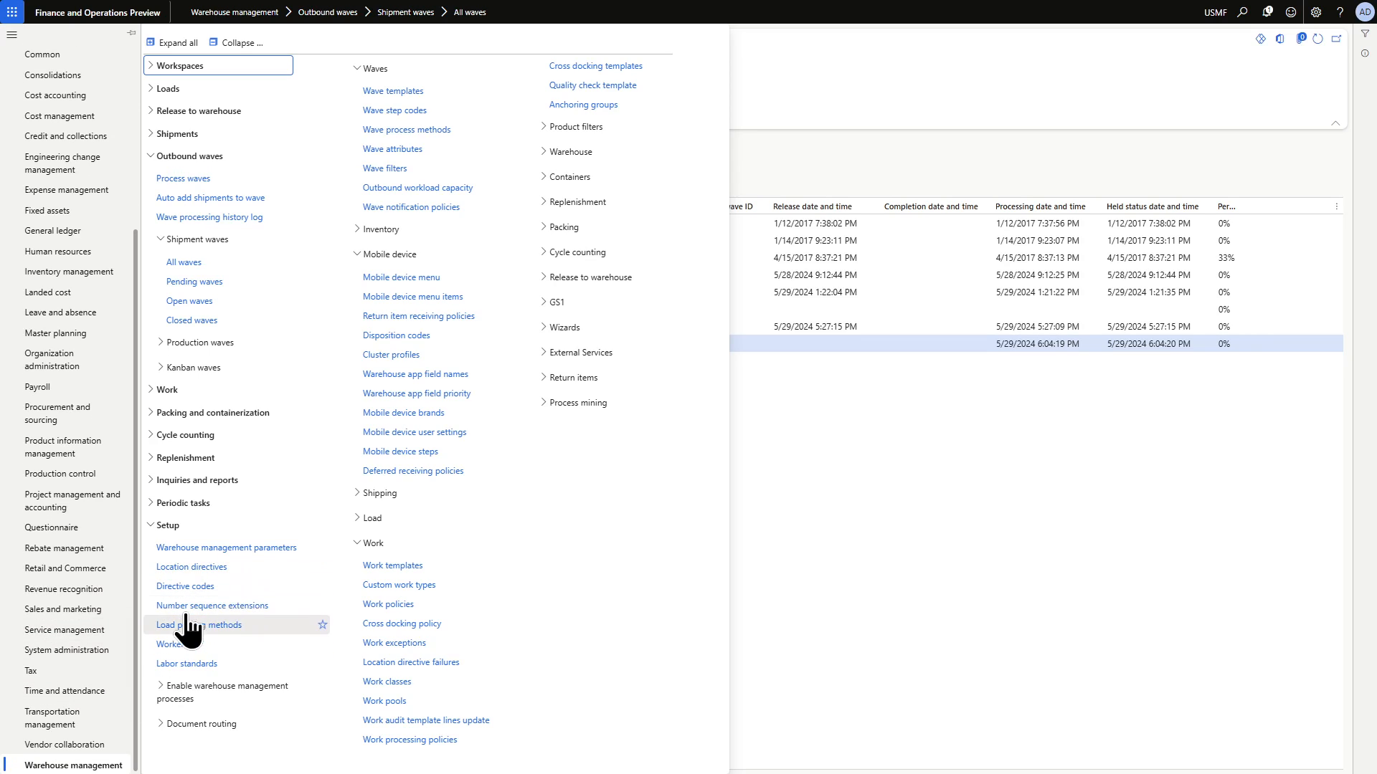
pyautogui.click(381, 92)
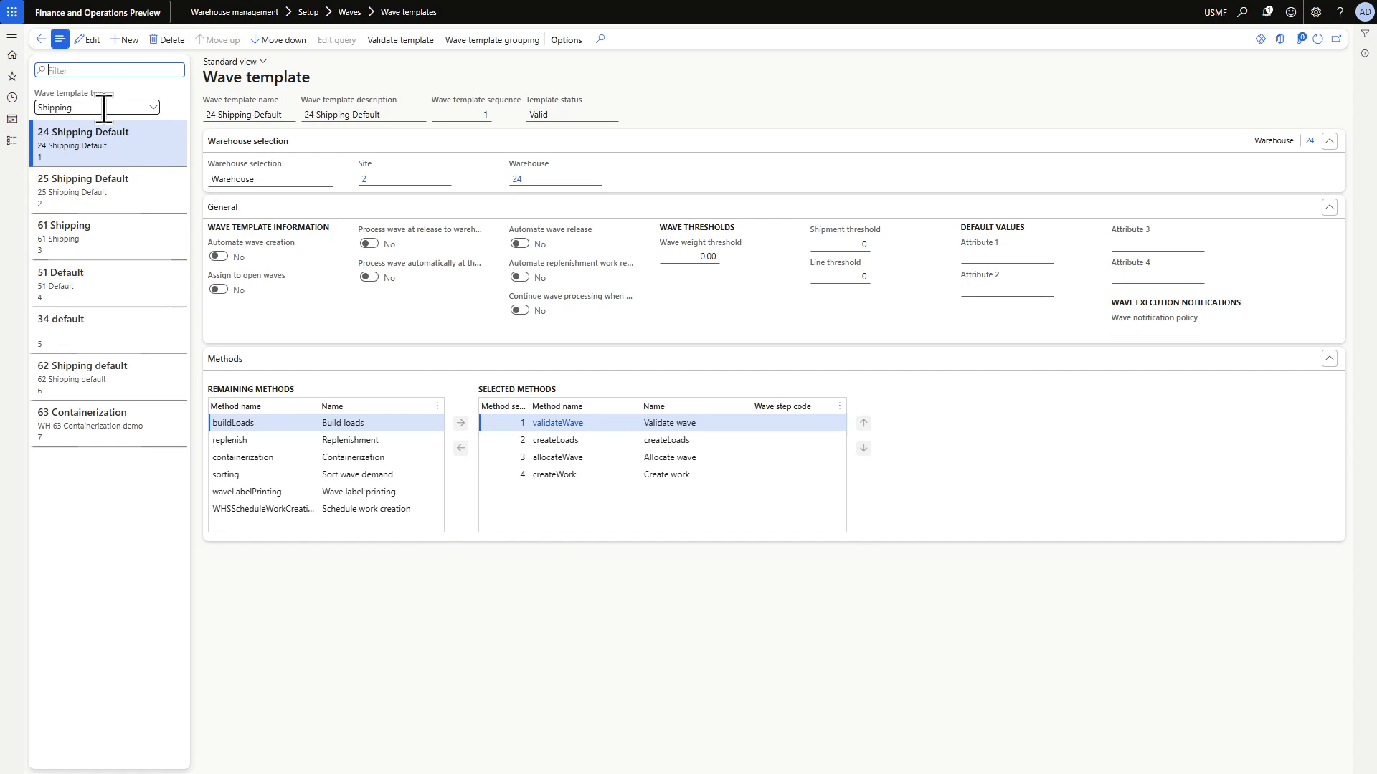
pyautogui.click(80, 36)
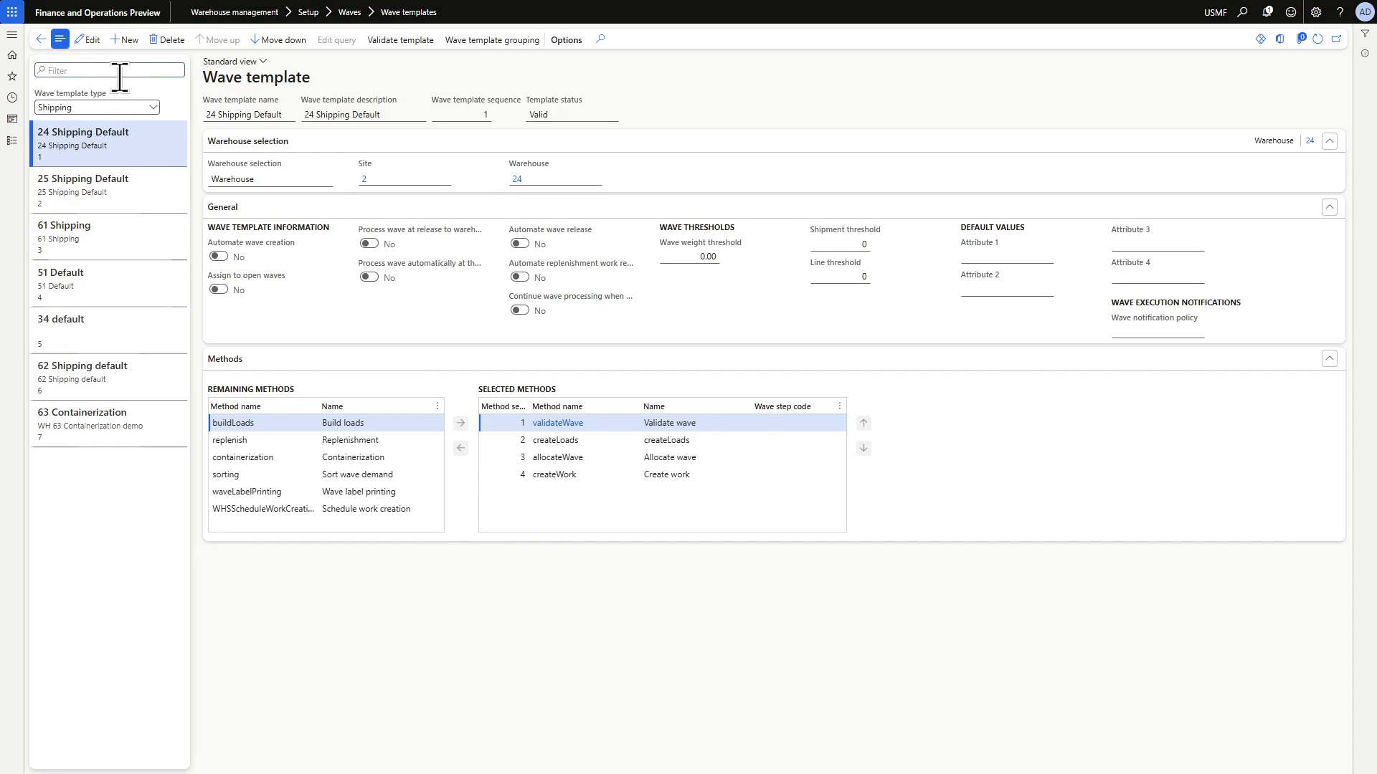
pyautogui.click(219, 256)
pyautogui.click(372, 245)
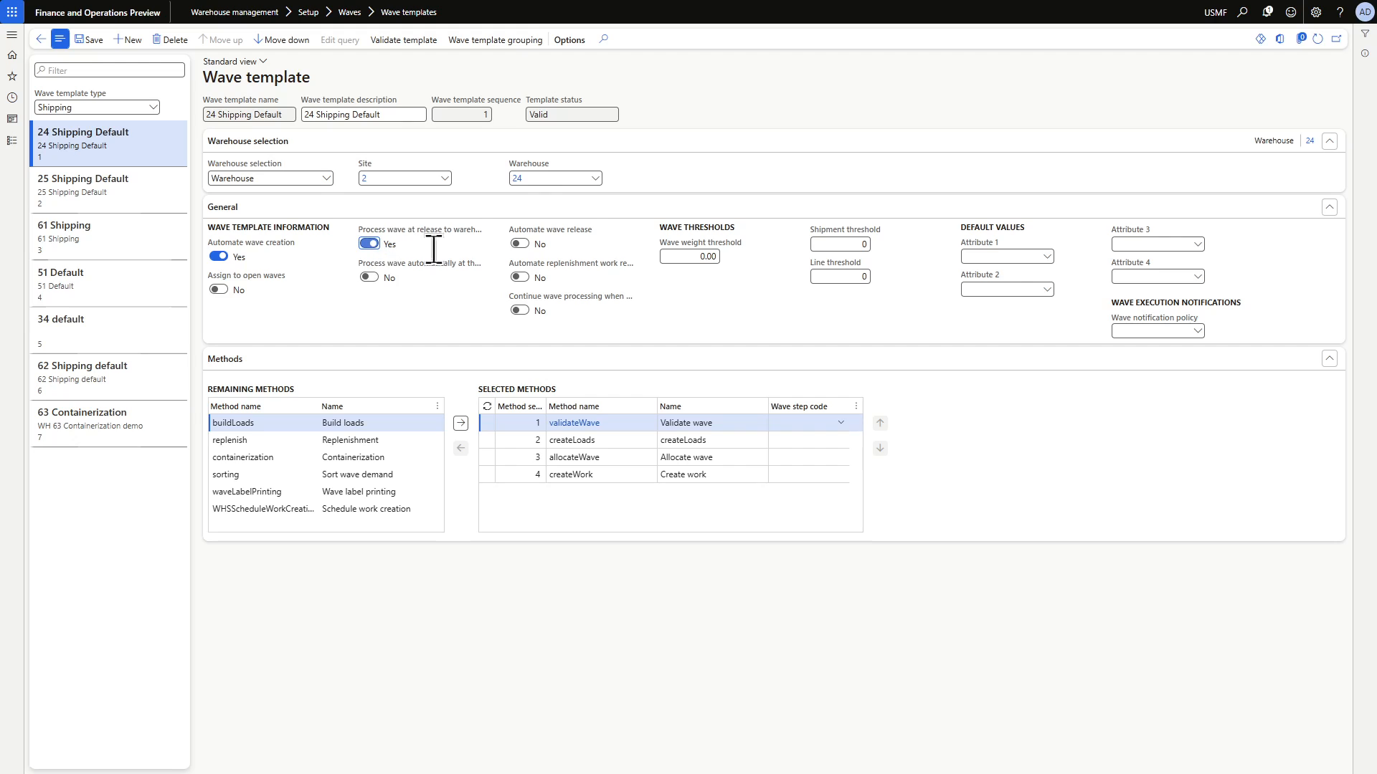
pyautogui.click(521, 245)
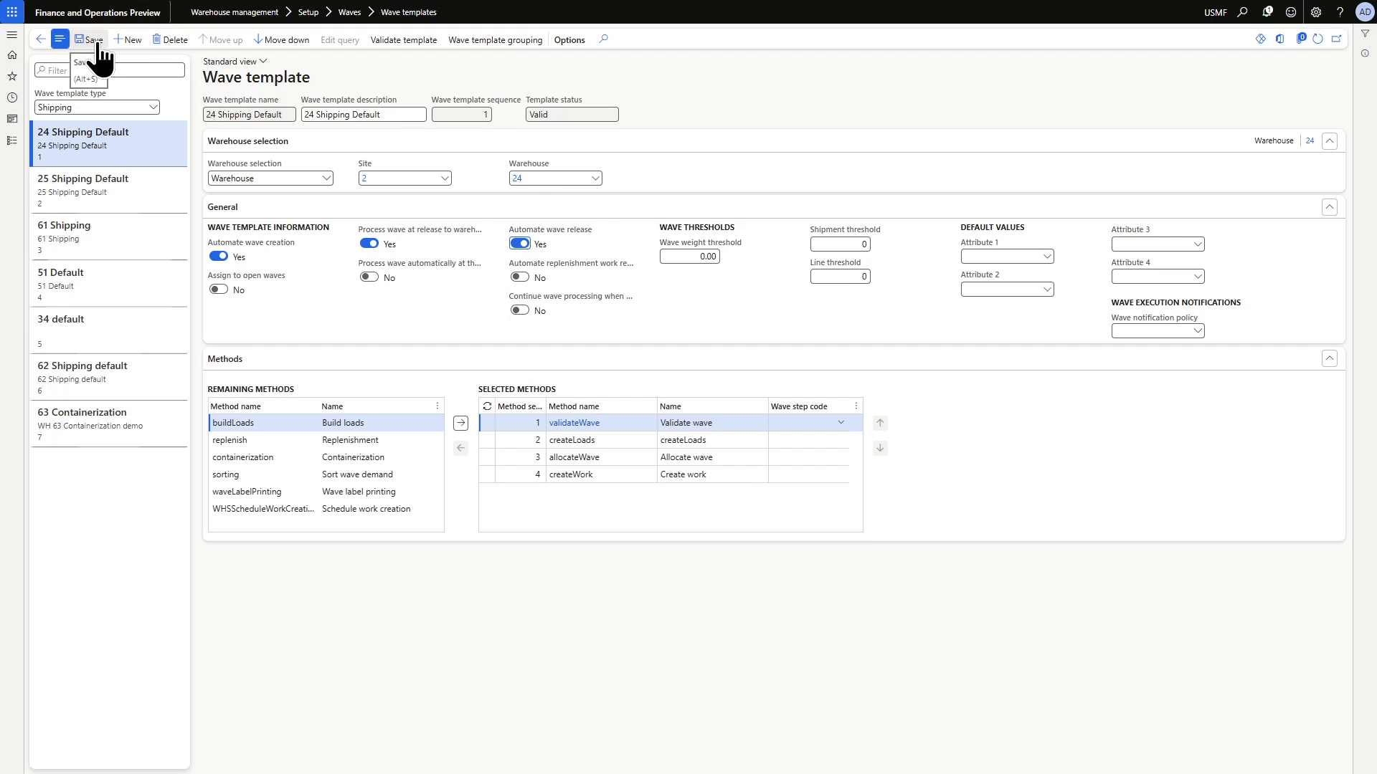
# Create a new sales order for customer Forest Wholesales from the list of all sales orders
pyautogui.click(12, 35)
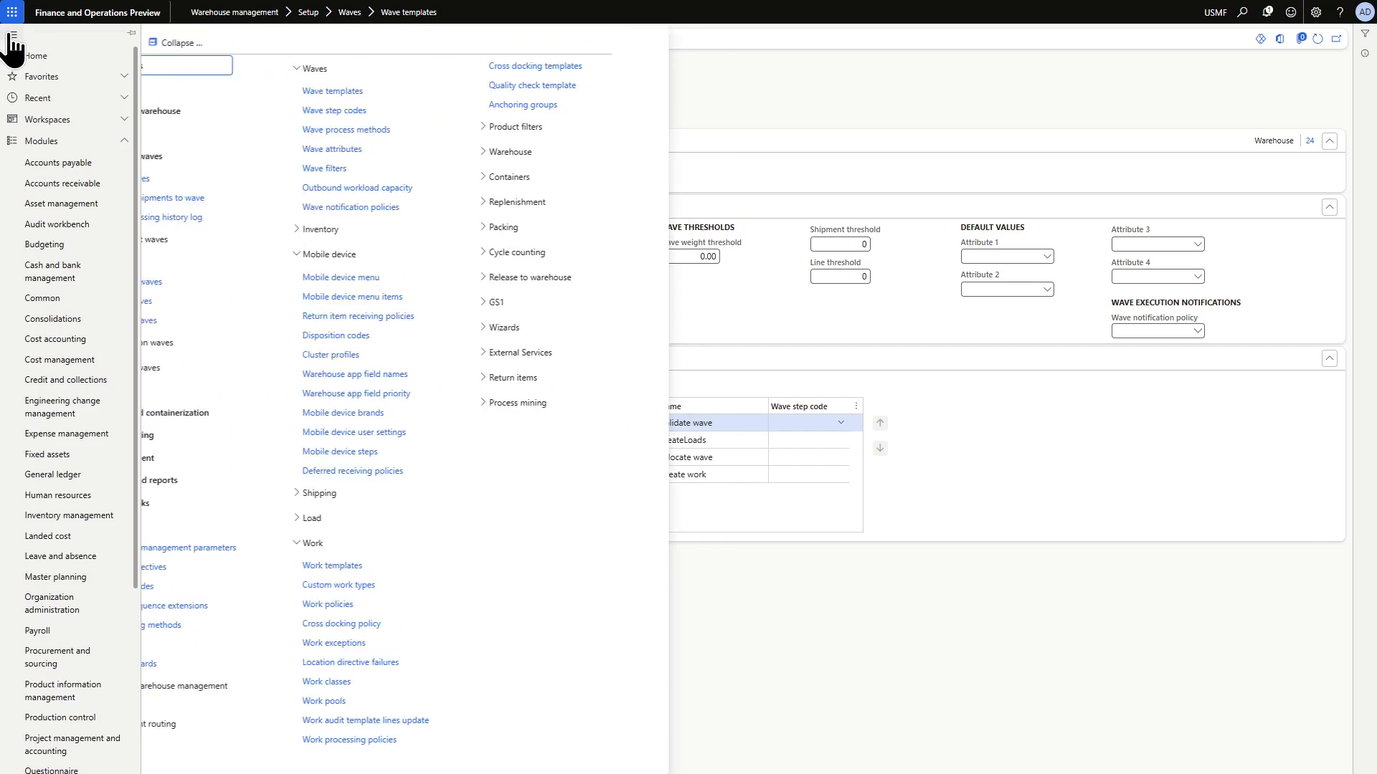
pyautogui.click(53, 184)
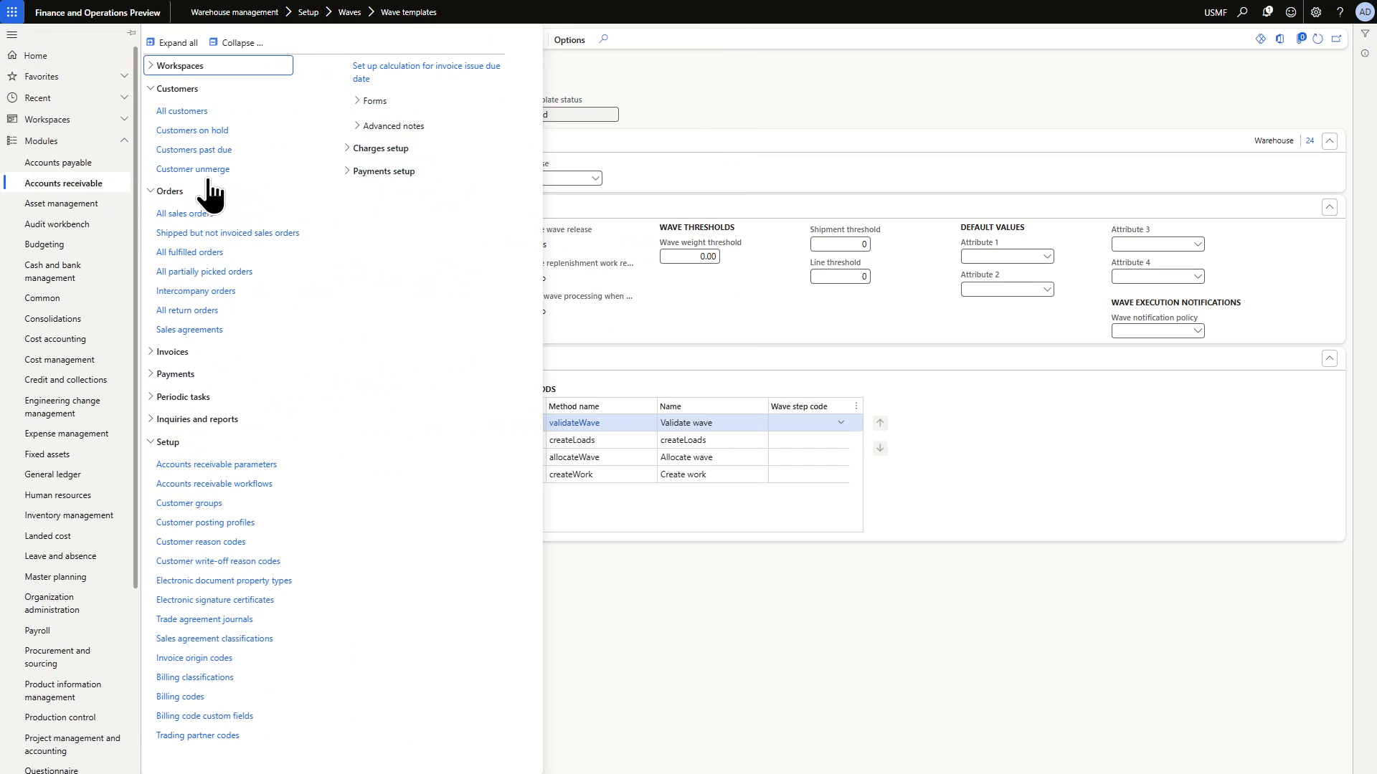
pyautogui.click(184, 213)
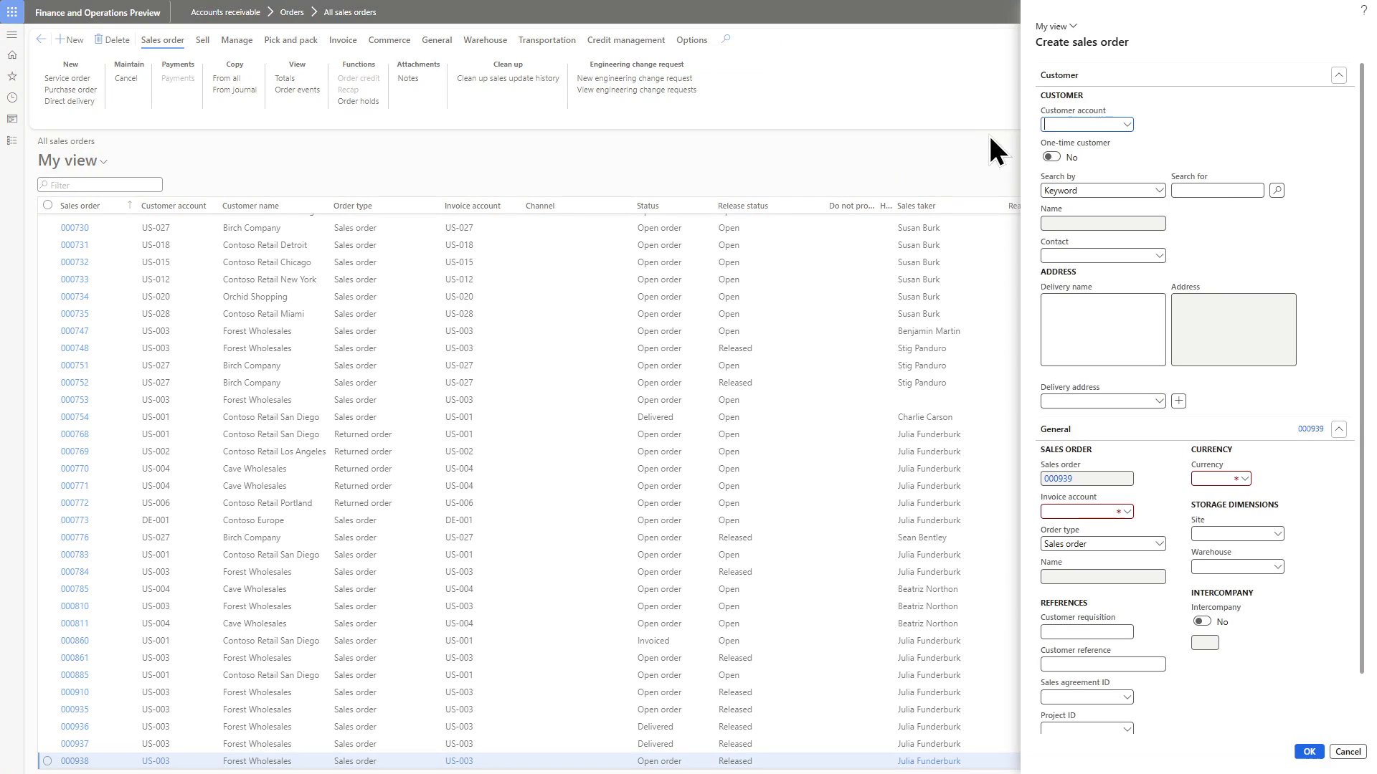
pyautogui.write('us-003')
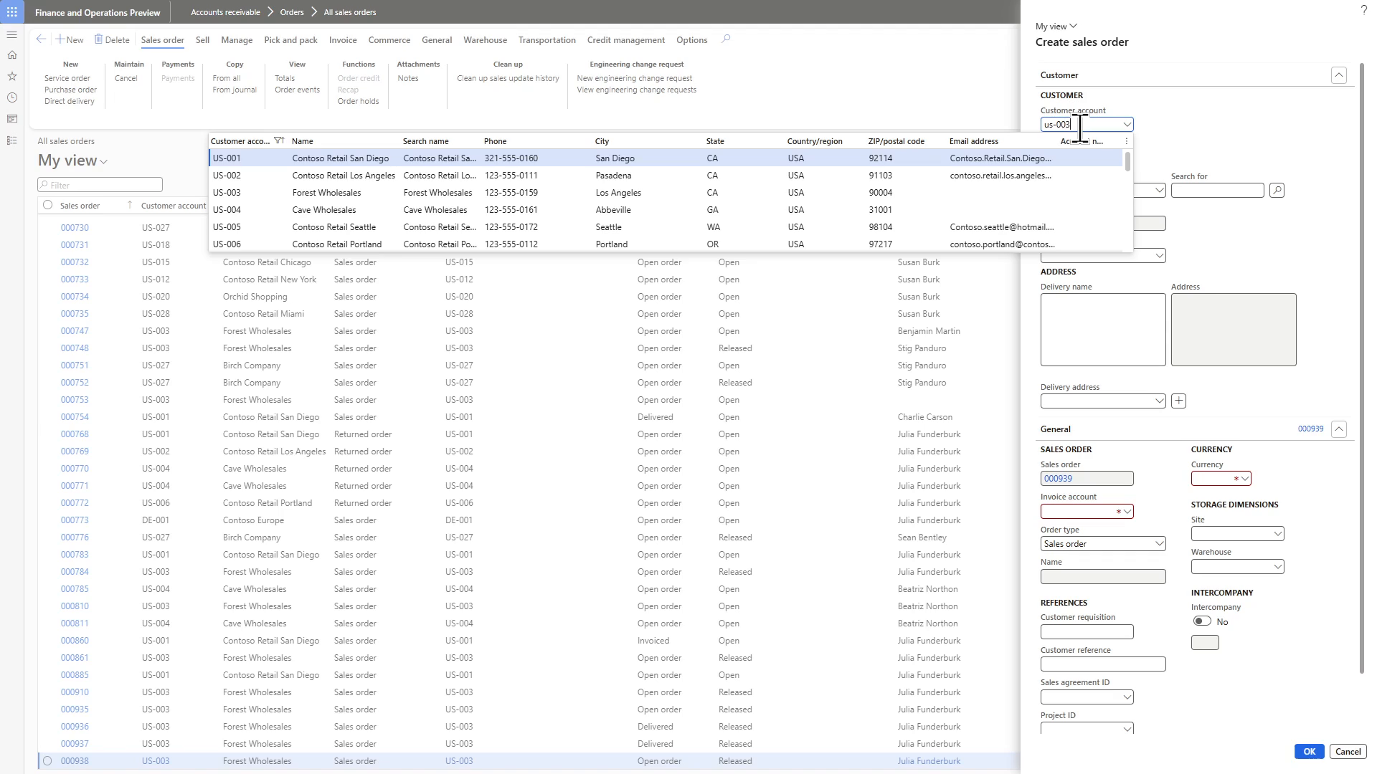
pyautogui.click(399, 160)
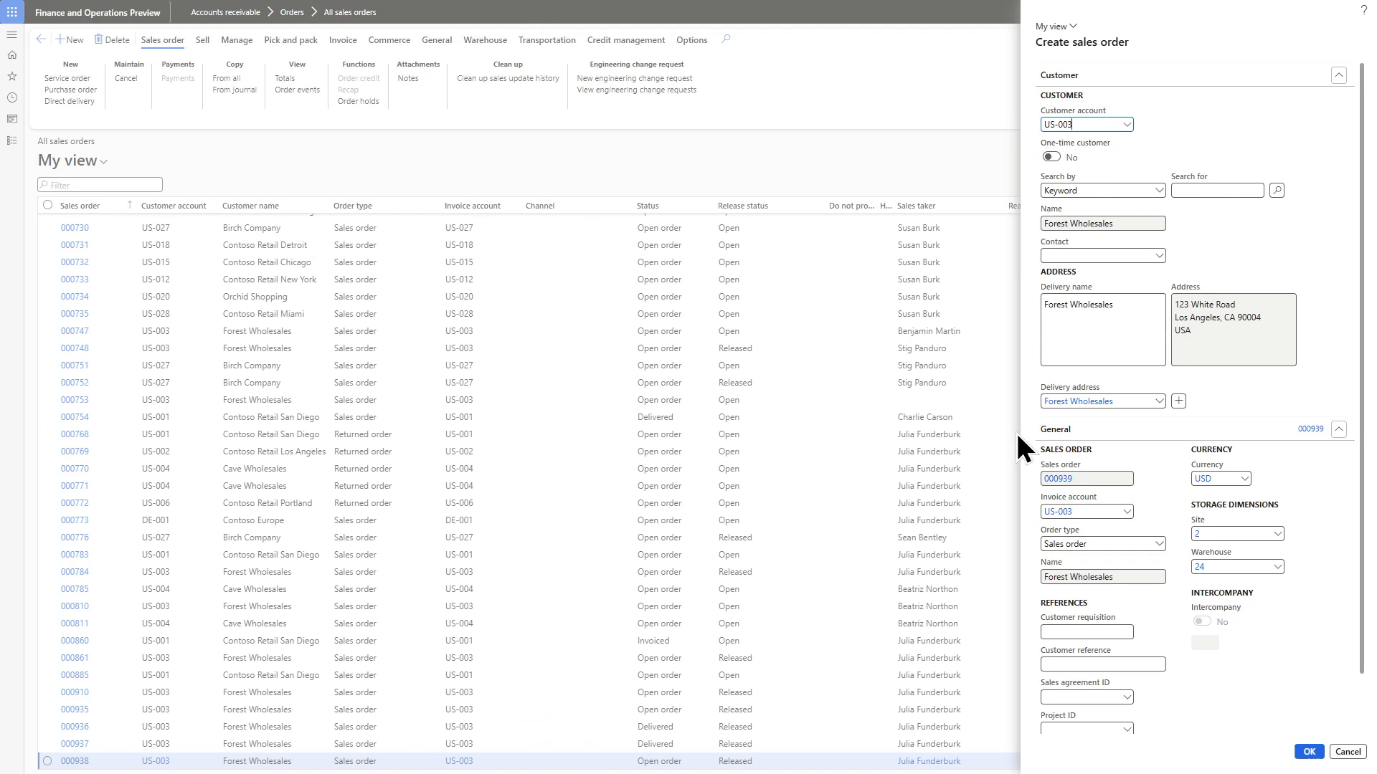
pyautogui.click(1306, 753)
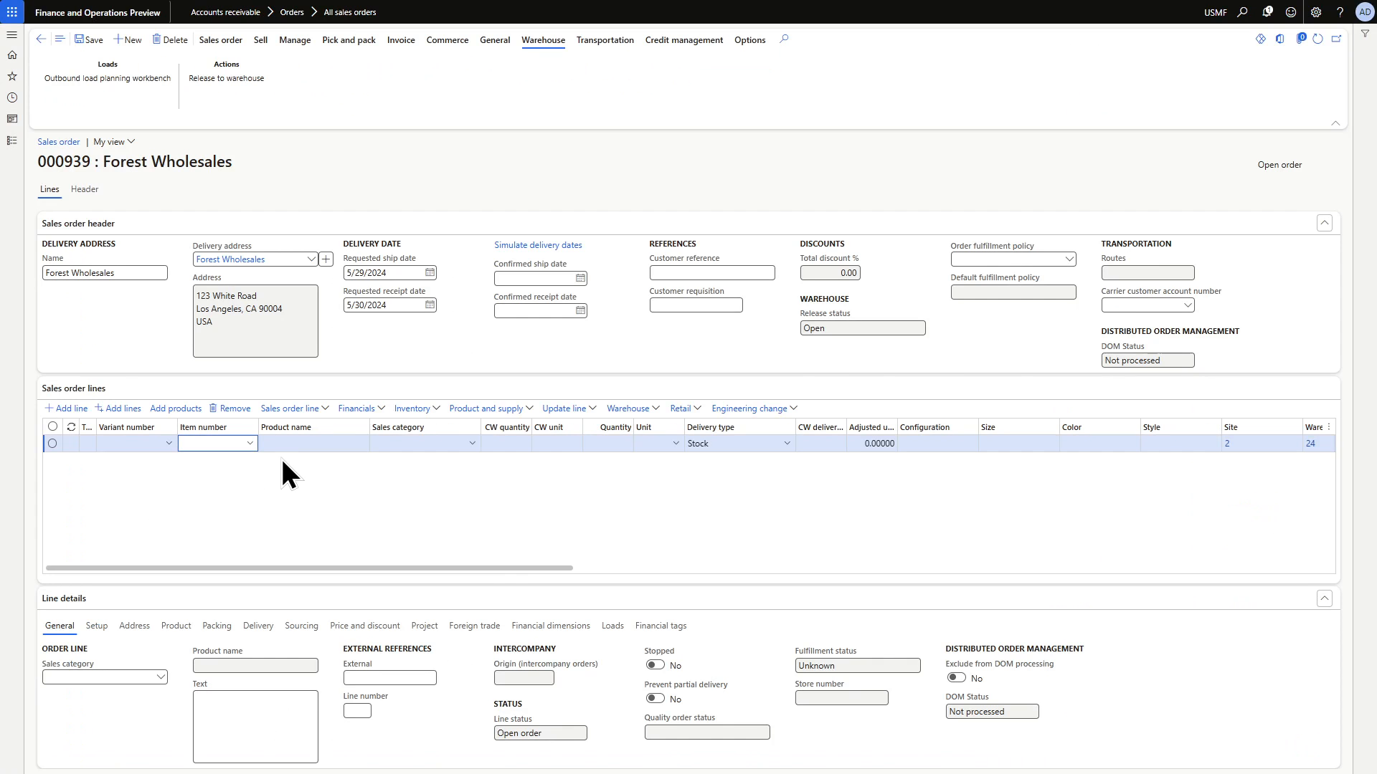
# Fill the first sales order line with item A0001 and a quantity of 20
pyautogui.write('A0001')
pyautogui.press('Tab')
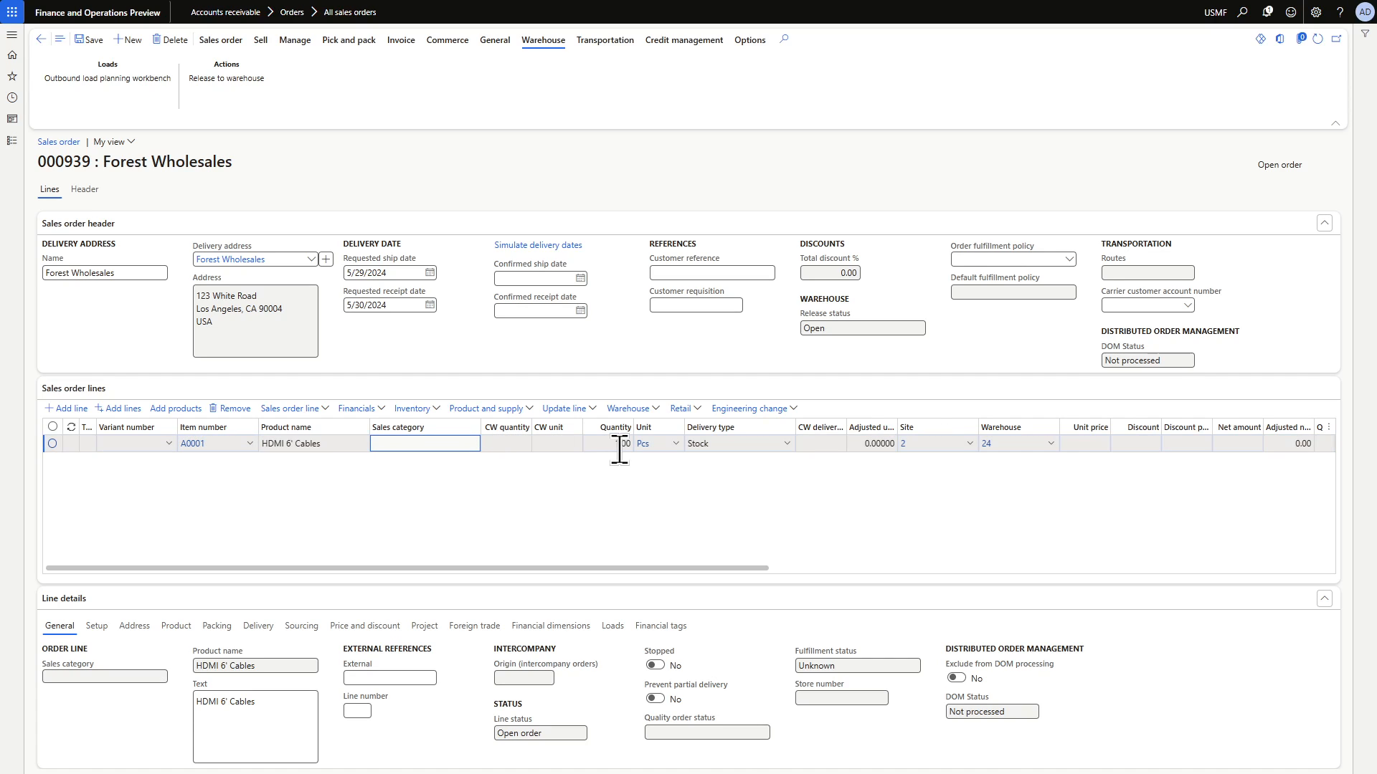
pyautogui.click(619, 444)
pyautogui.write('20')
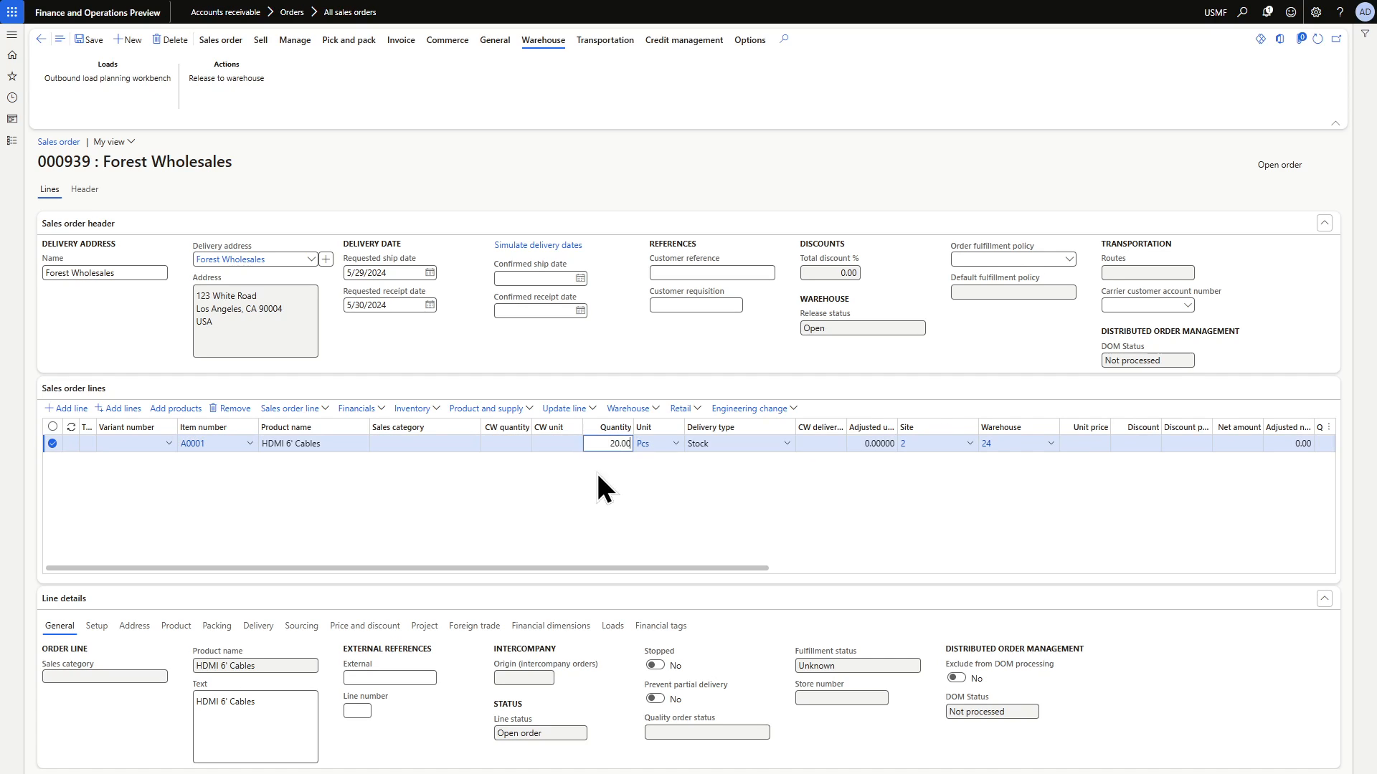
# Reserve the lot for the HDMI 6' Cables line and return to the sales order
pyautogui.click(413, 408)
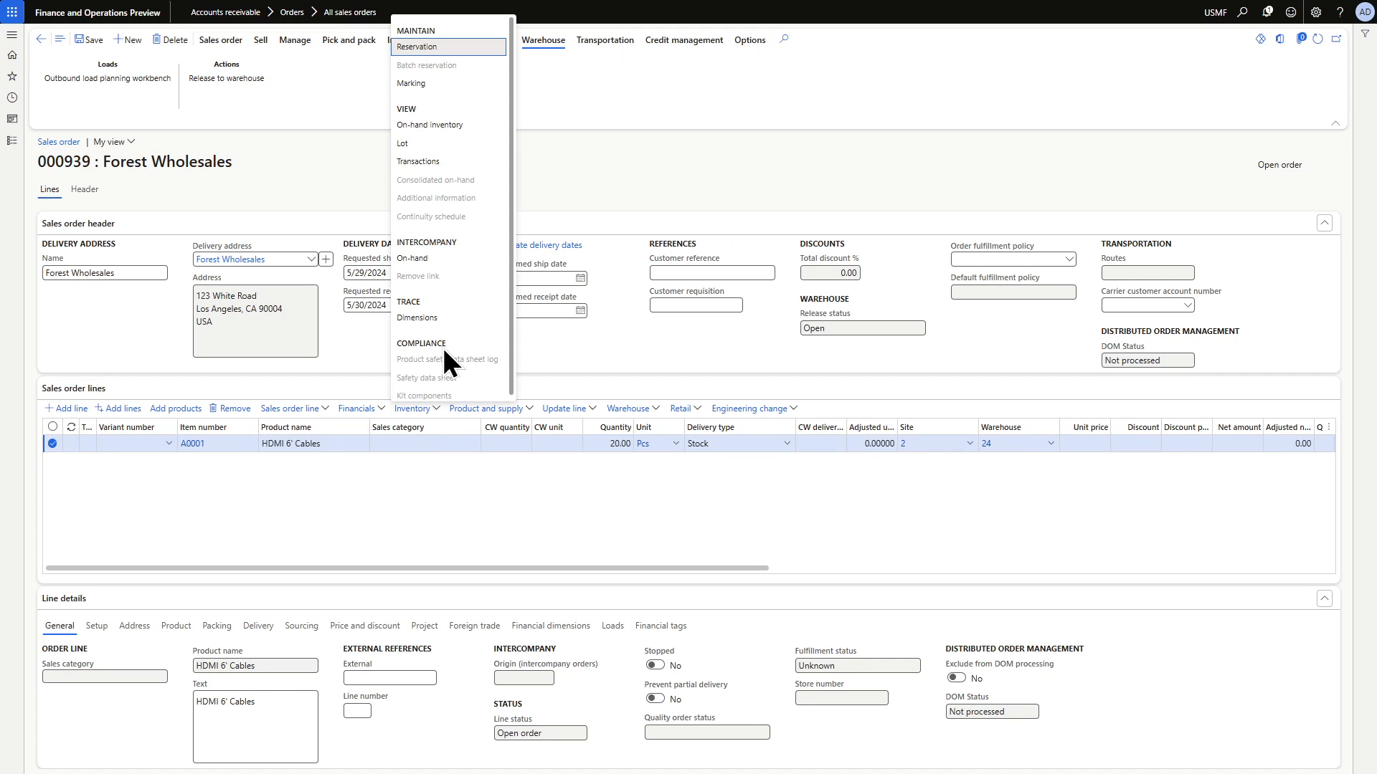
pyautogui.click(425, 49)
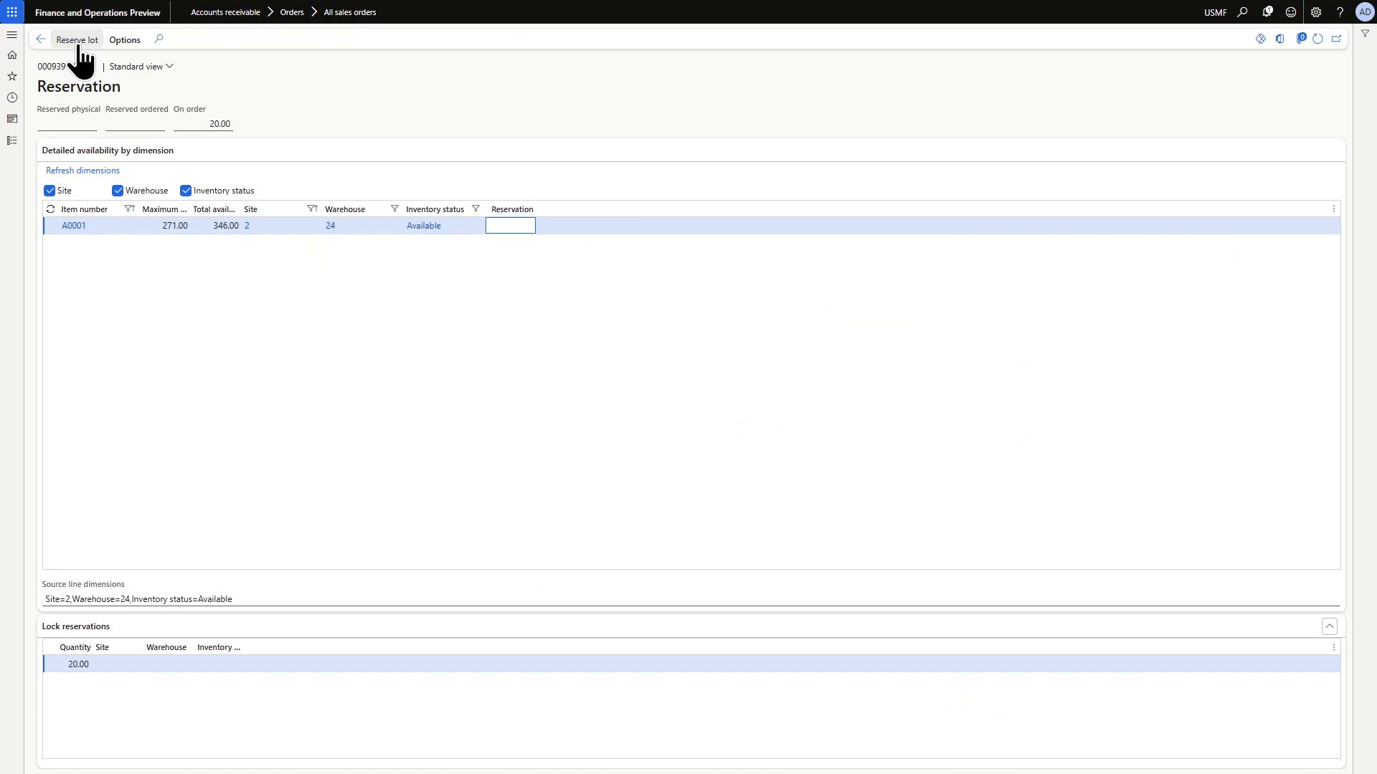
pyautogui.click(77, 40)
pyautogui.click(39, 39)
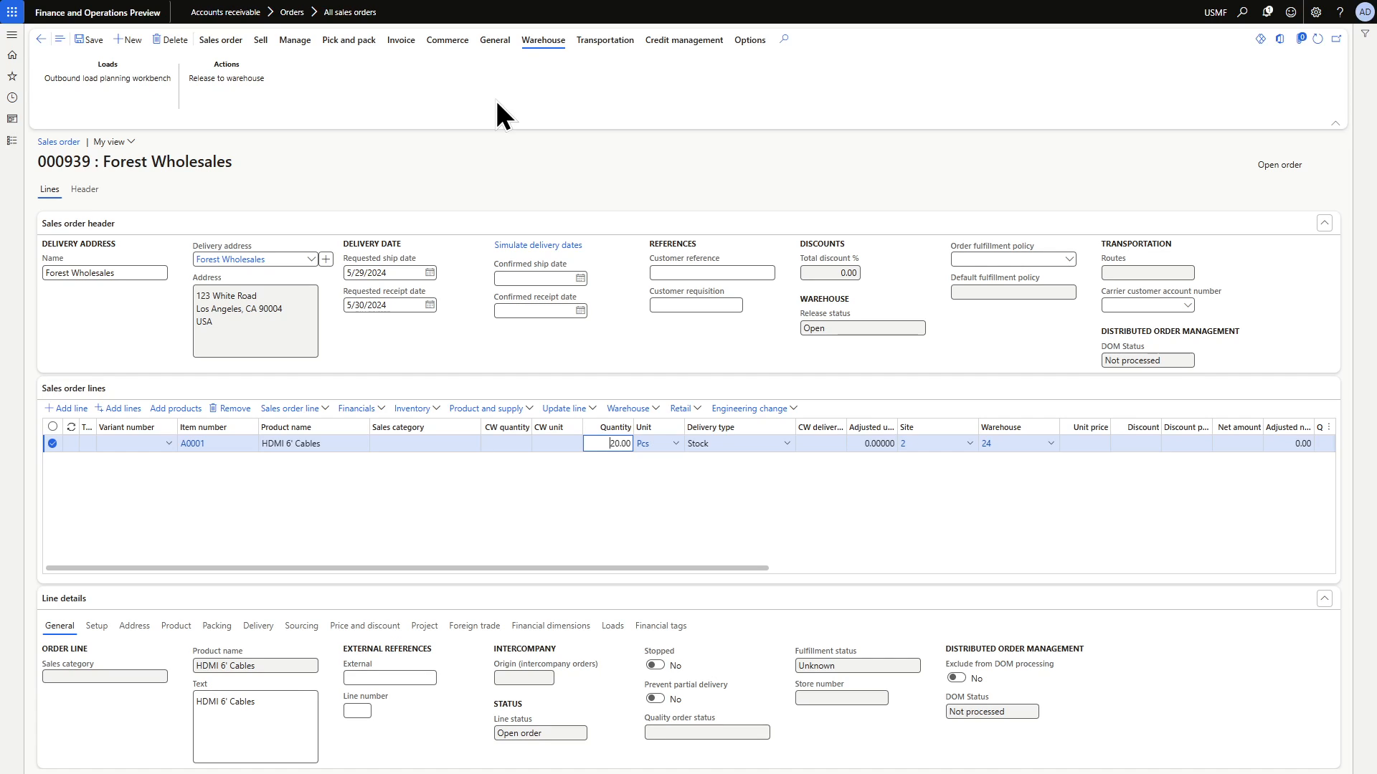
# Add the Forest Wholesales sales line to a new load in the outbound load planning workbench, using the 20' Container load template
pyautogui.click(78, 79)
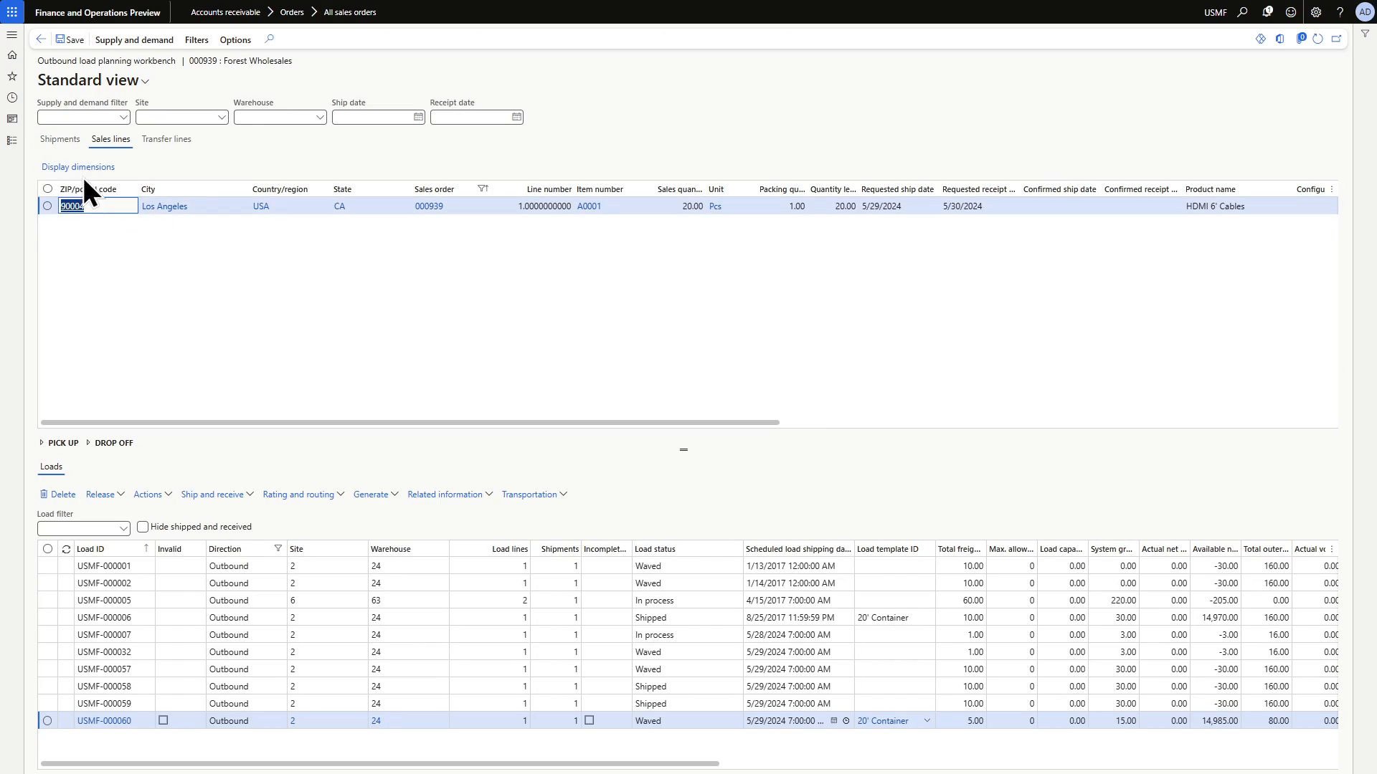
pyautogui.click(47, 207)
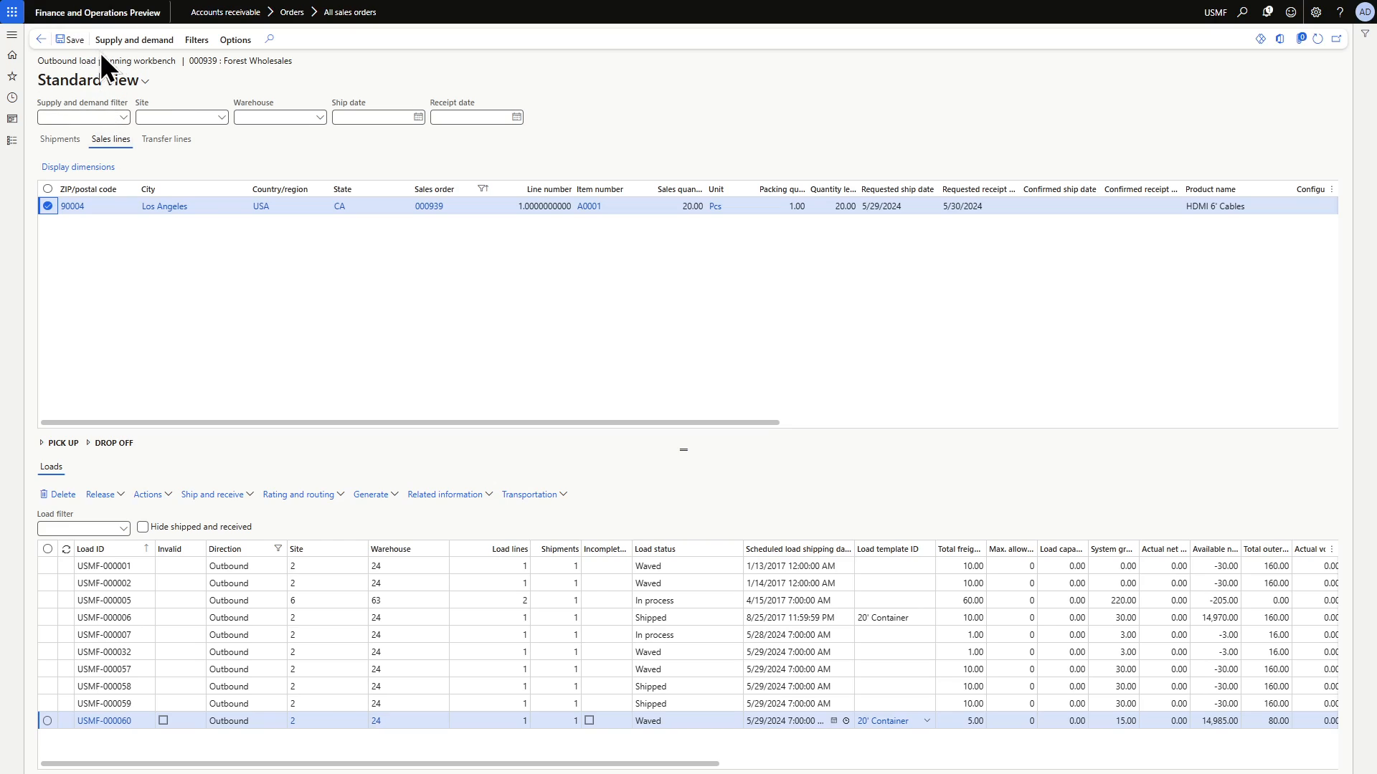
pyautogui.click(121, 40)
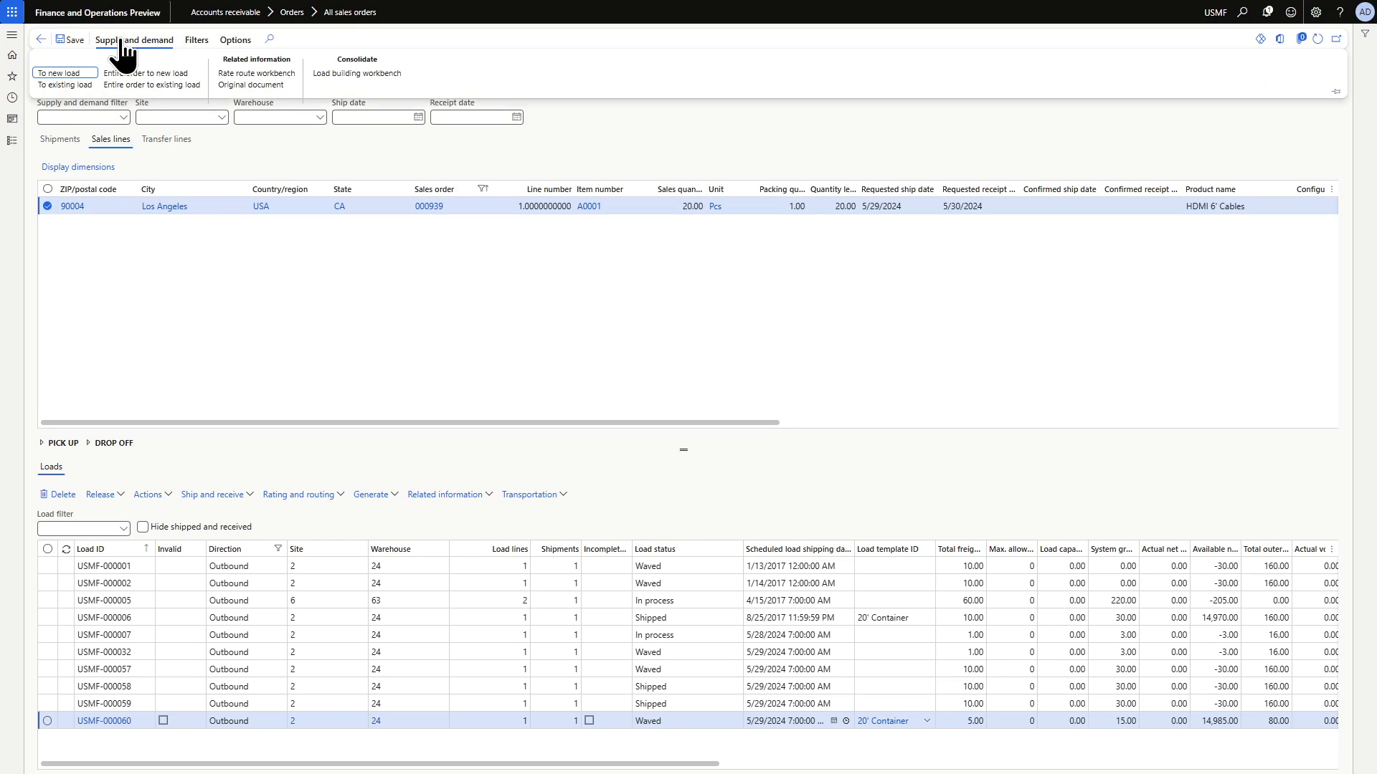
pyautogui.click(60, 74)
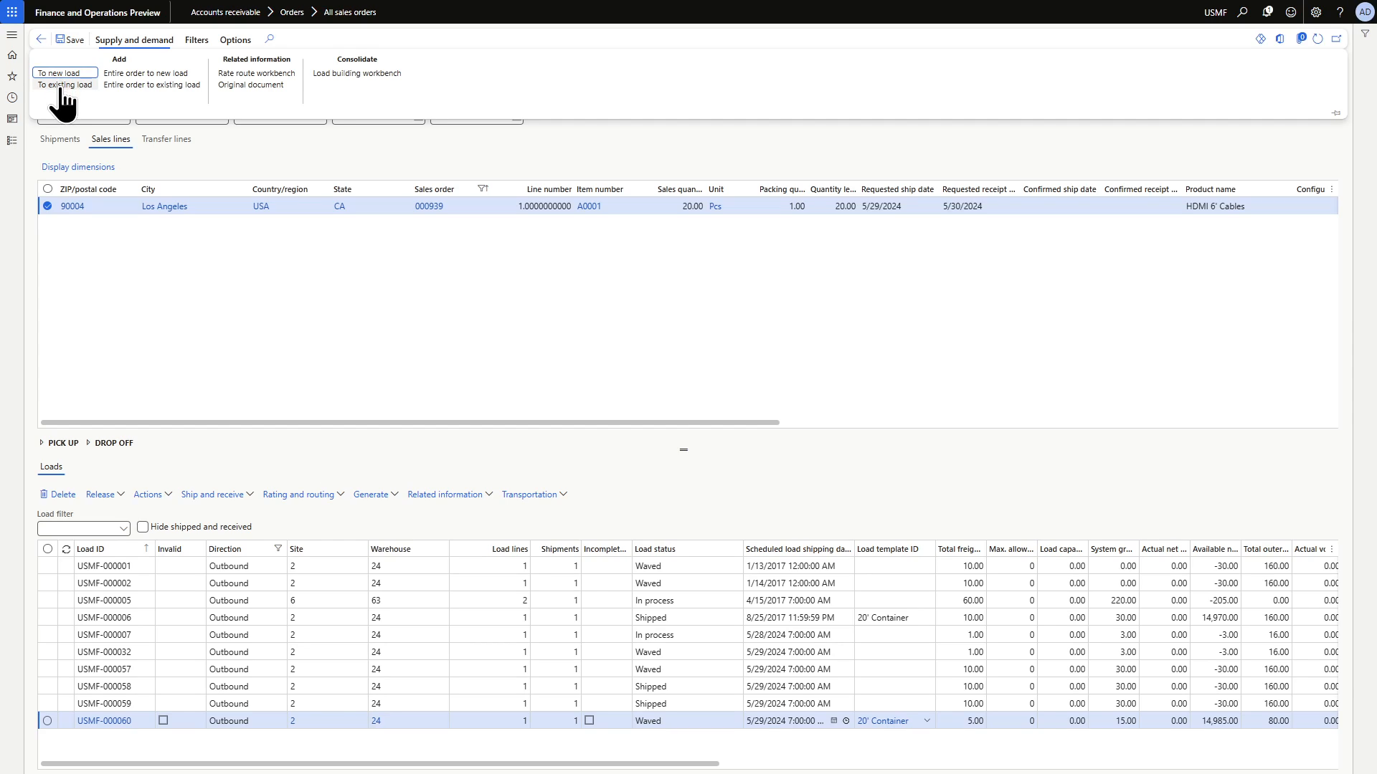
pyautogui.click(59, 73)
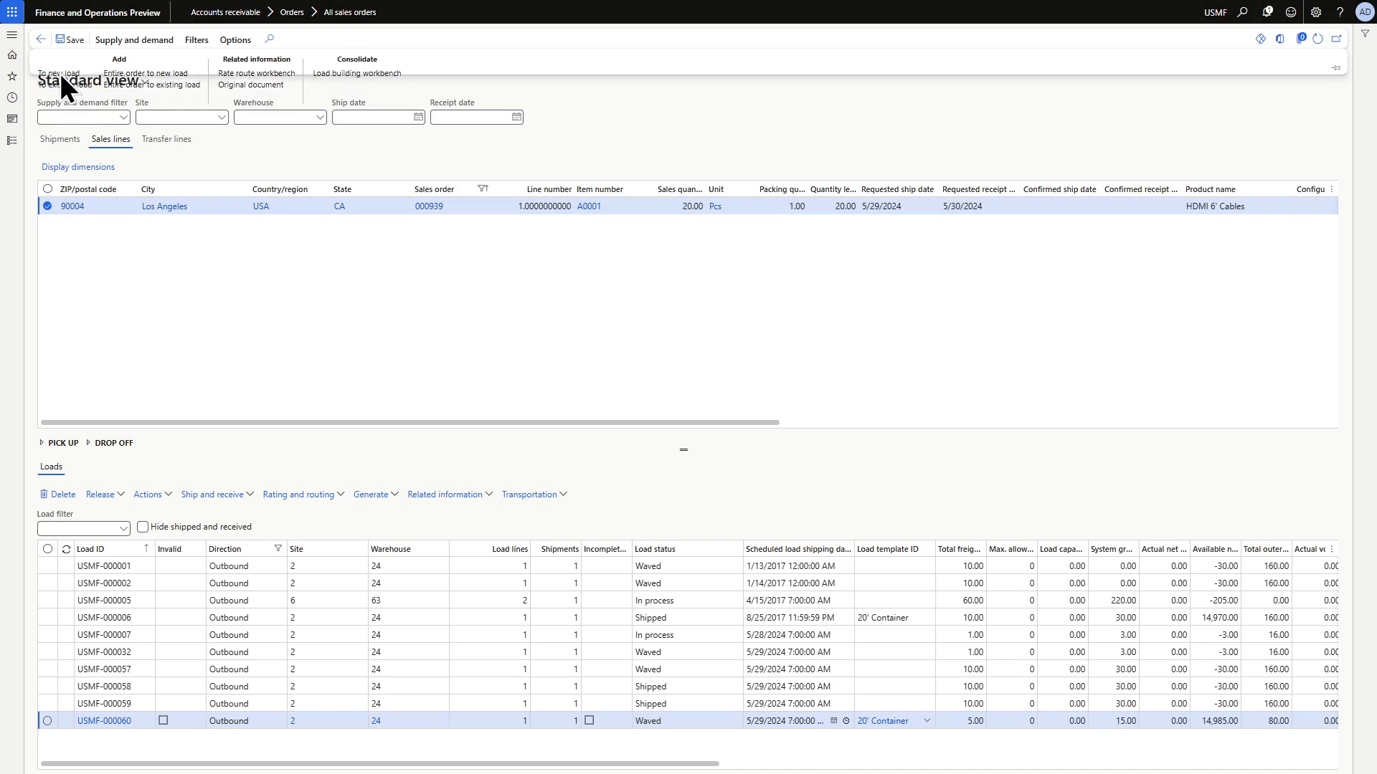
pyautogui.click(975, 80)
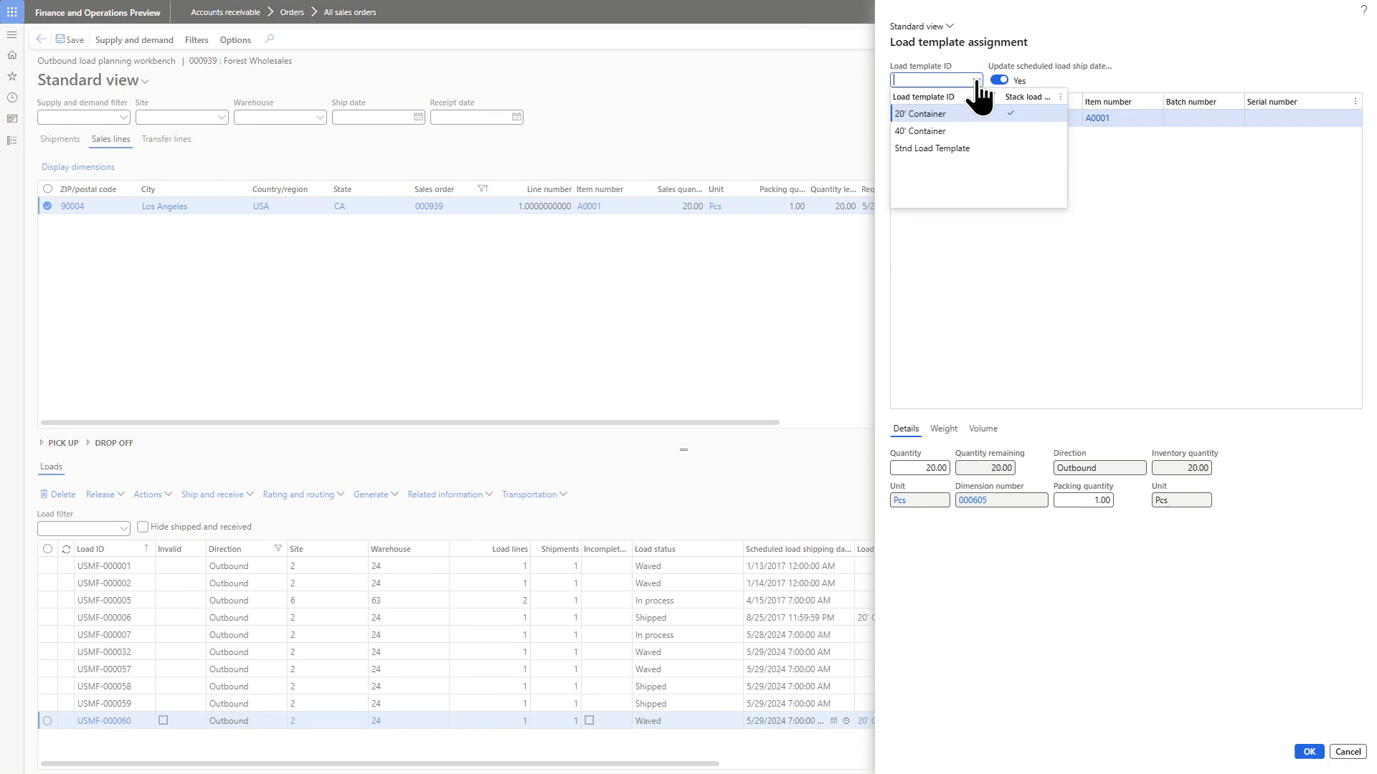
pyautogui.click(928, 113)
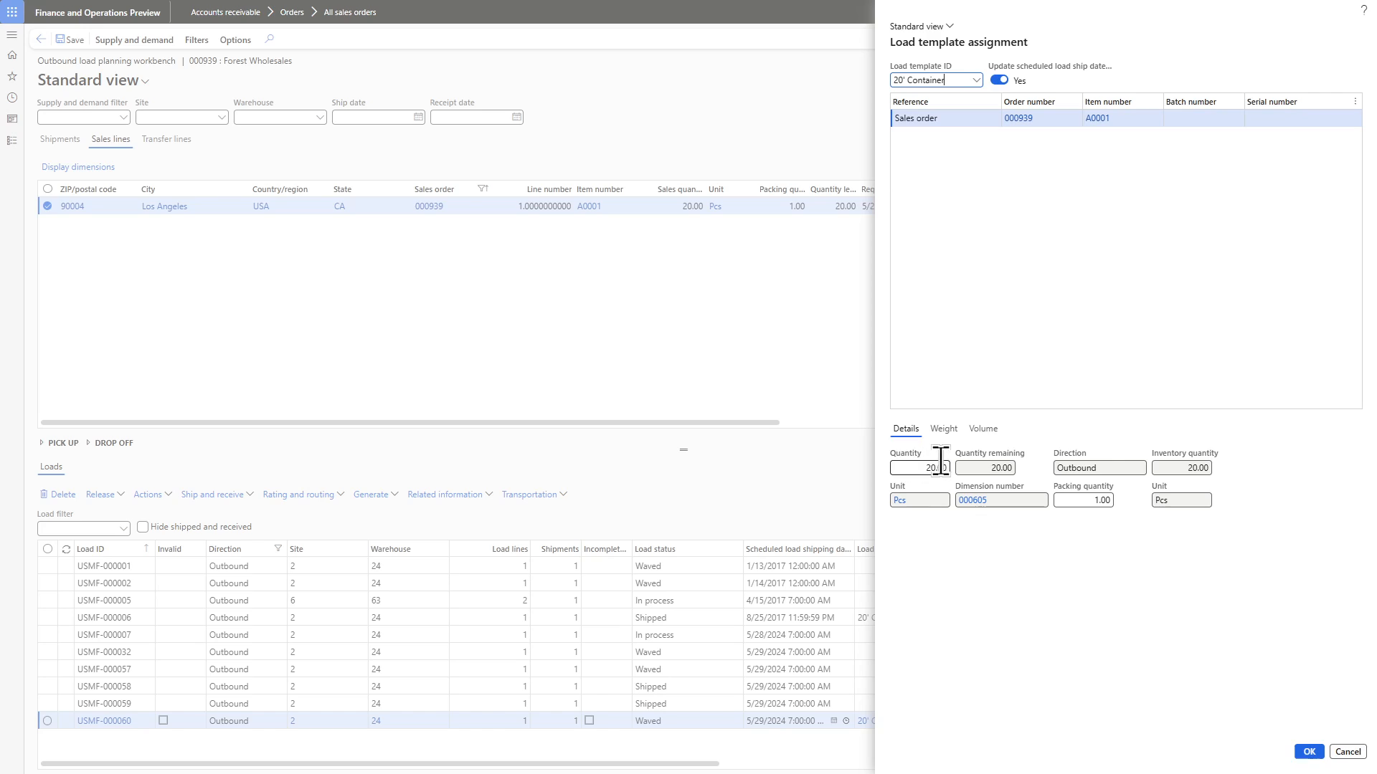
pyautogui.click(1309, 752)
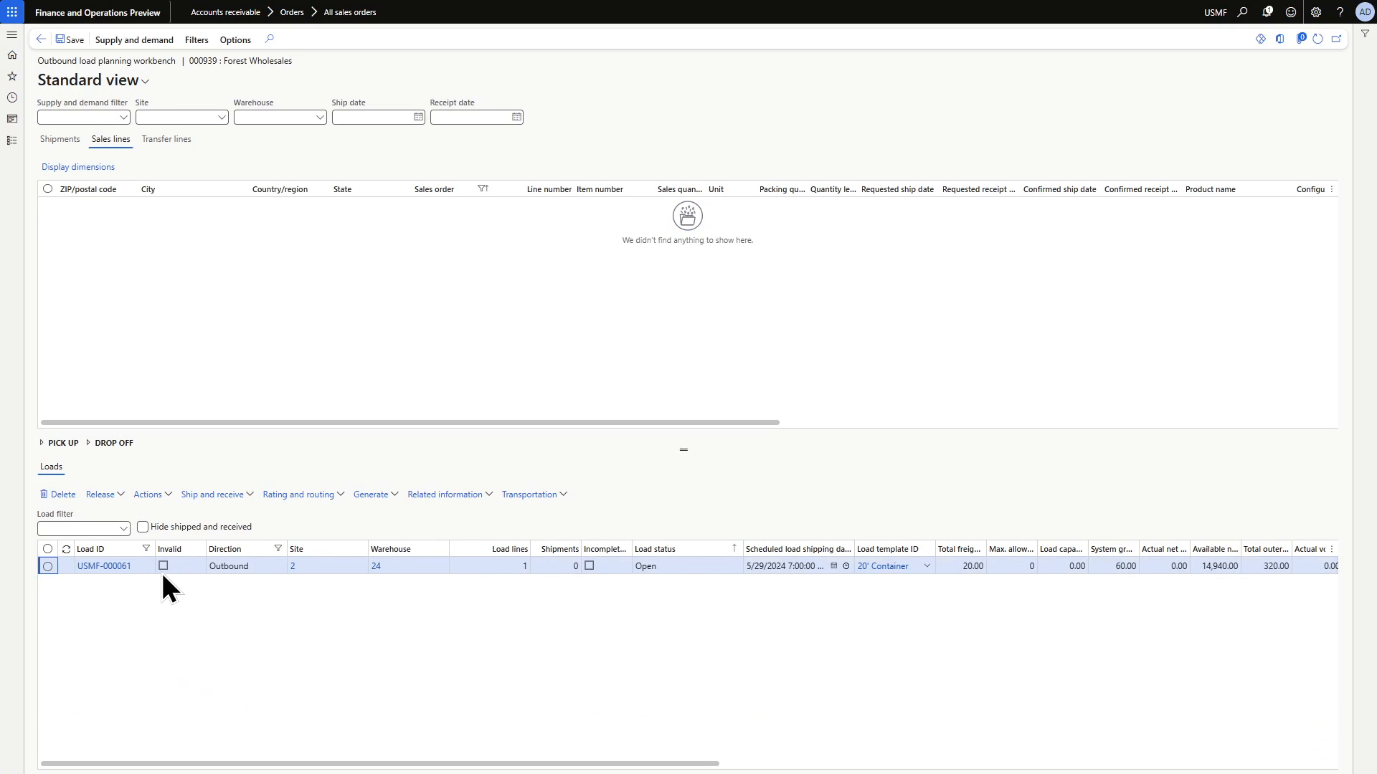
# Release the new load to the warehouse without batch processing and expand the resulting messages
pyautogui.click(101, 495)
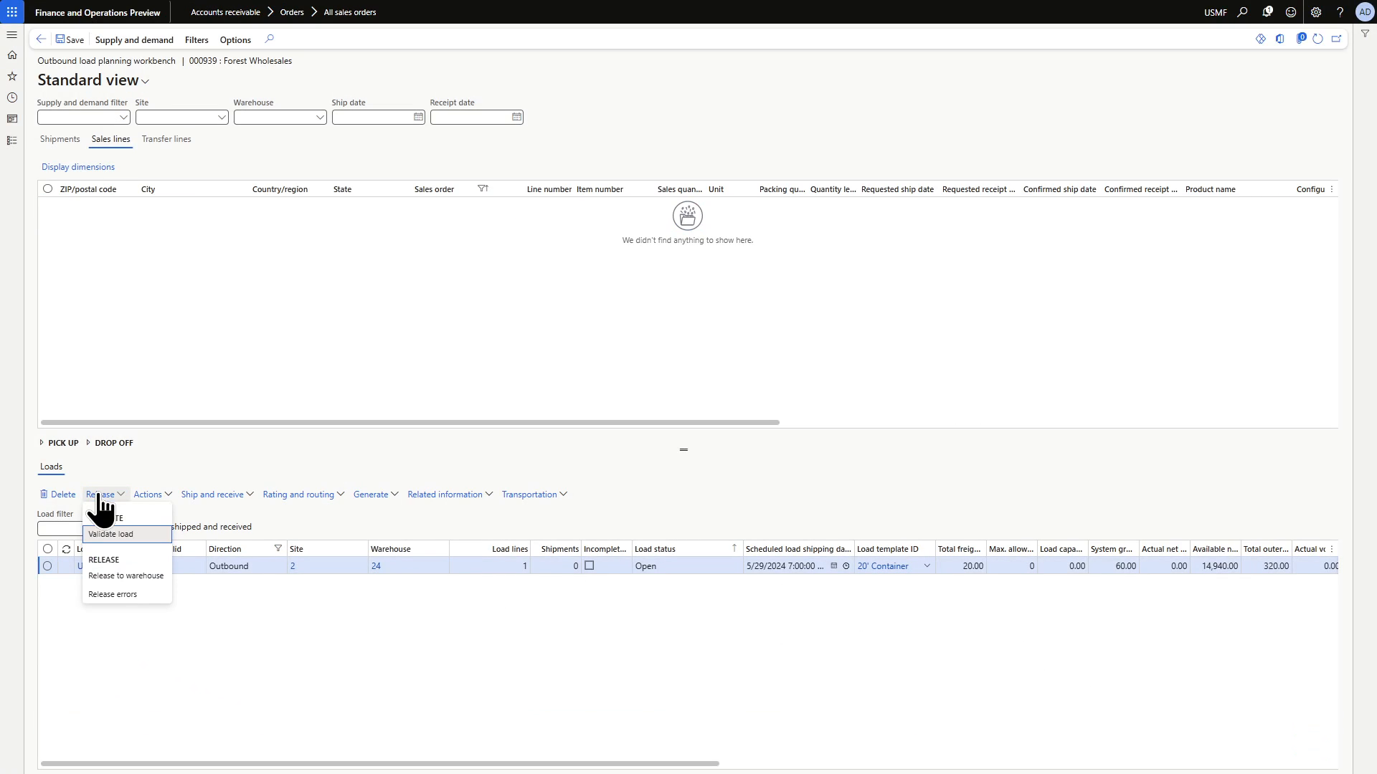
pyautogui.click(108, 575)
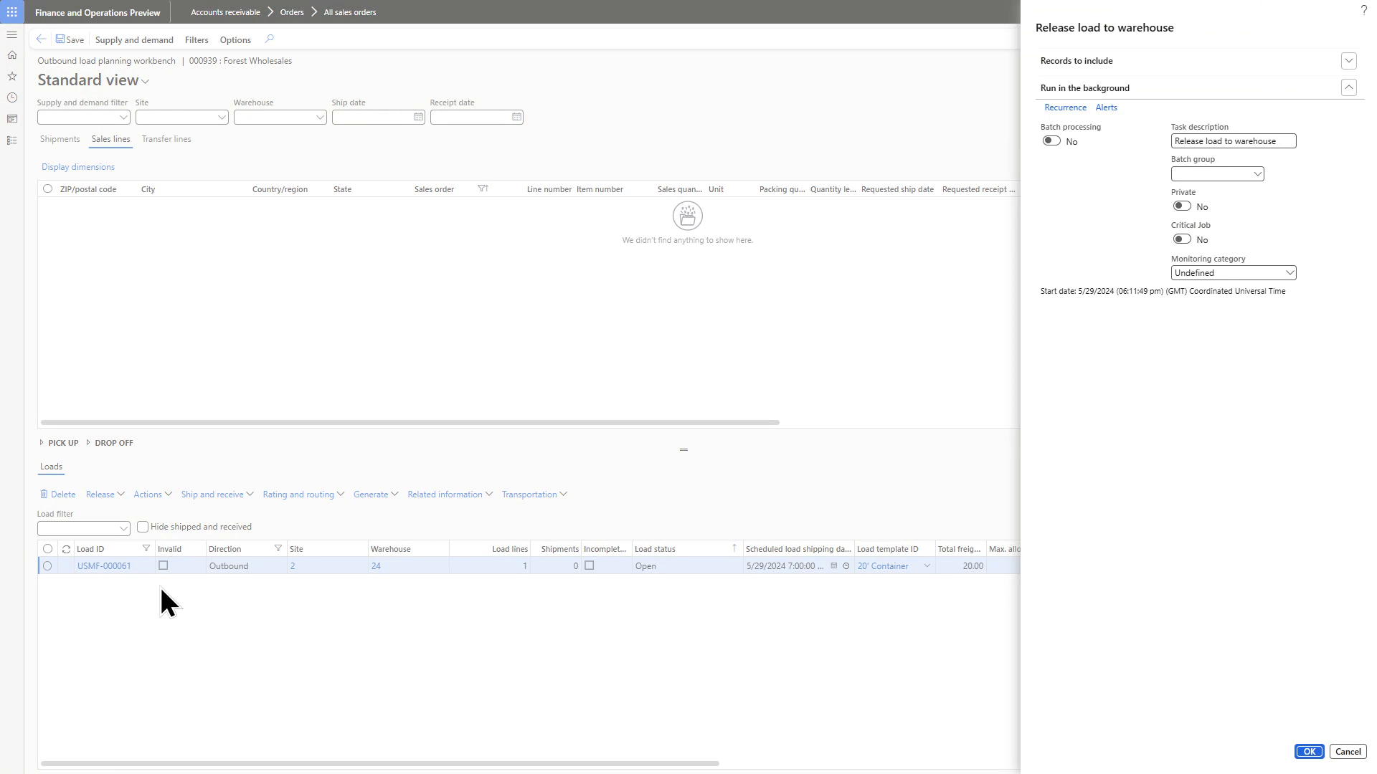
pyautogui.click(1309, 751)
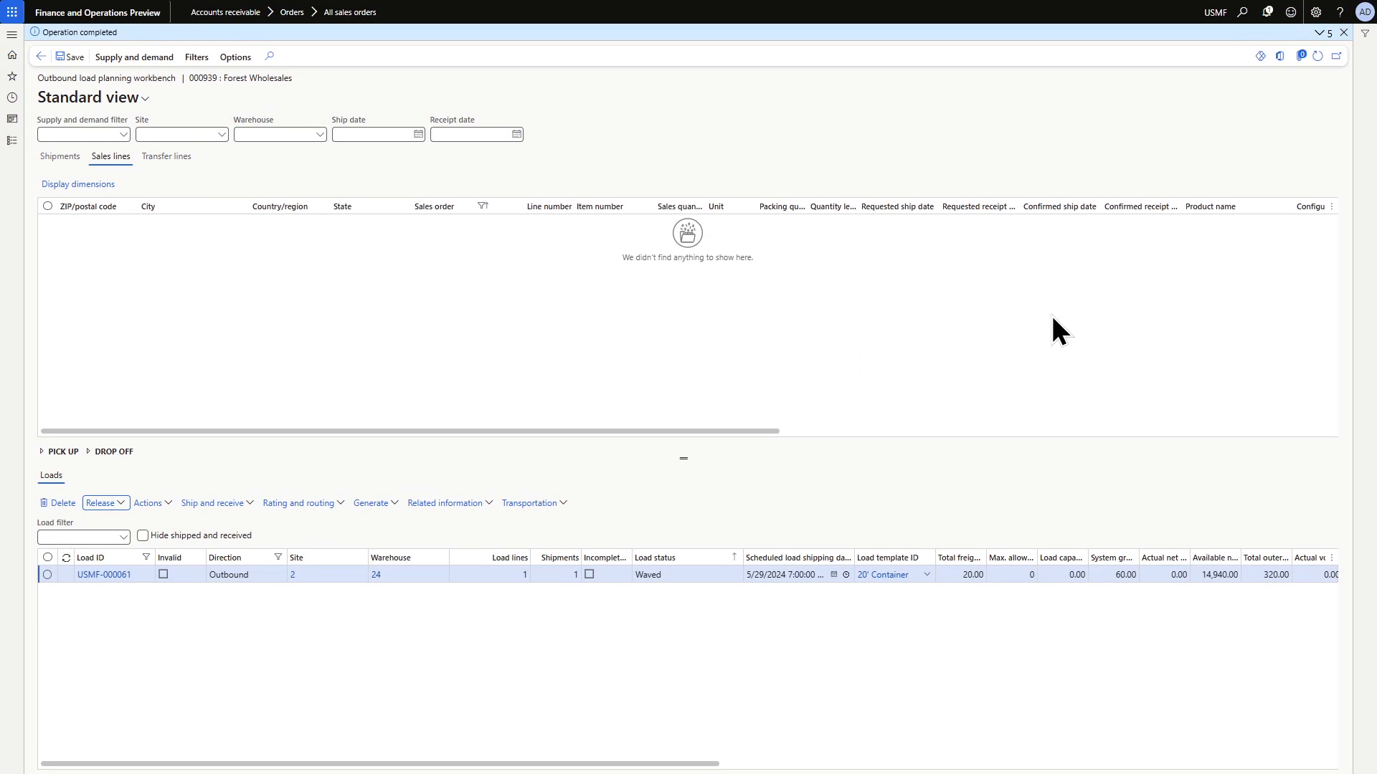
pyautogui.click(1319, 32)
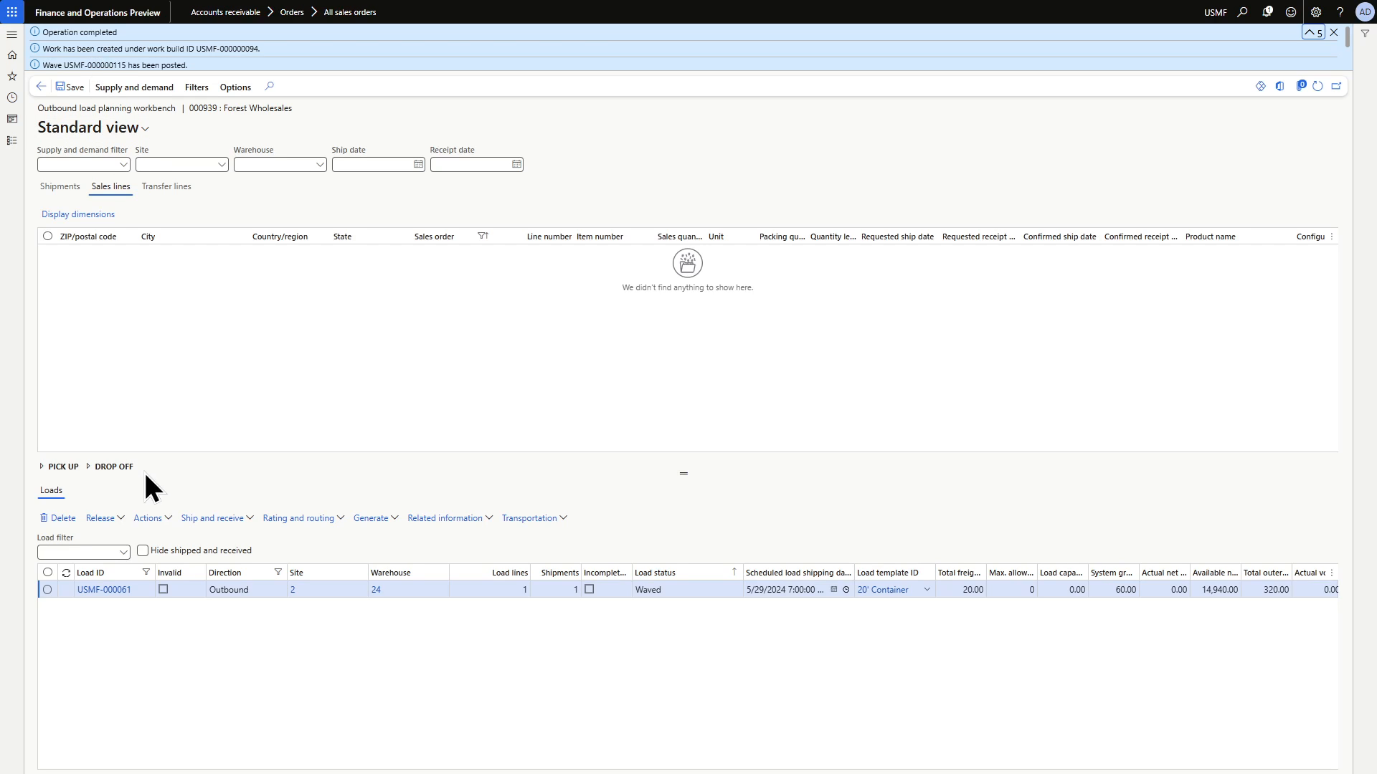
# Open the new load's details, check the status of its wave, and return to the load
pyautogui.click(112, 596)
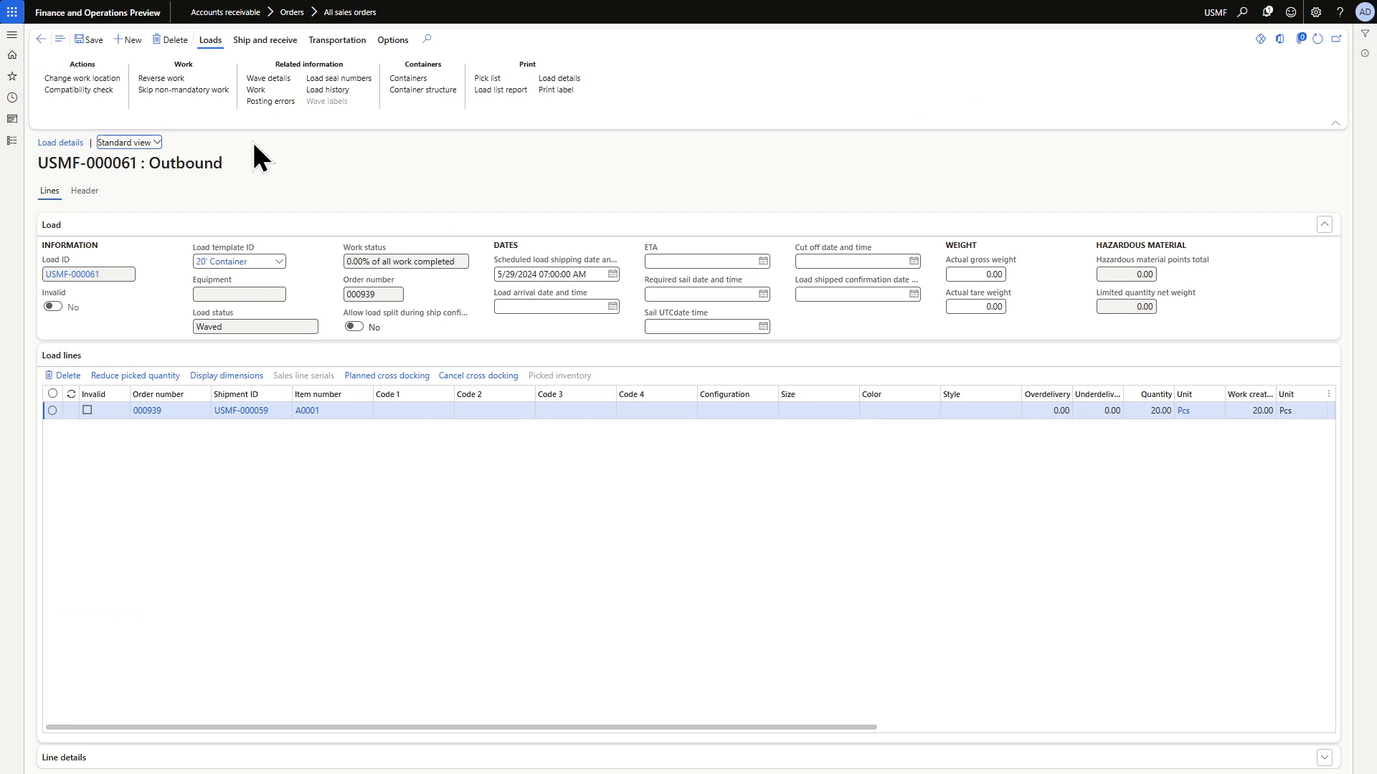
pyautogui.click(270, 79)
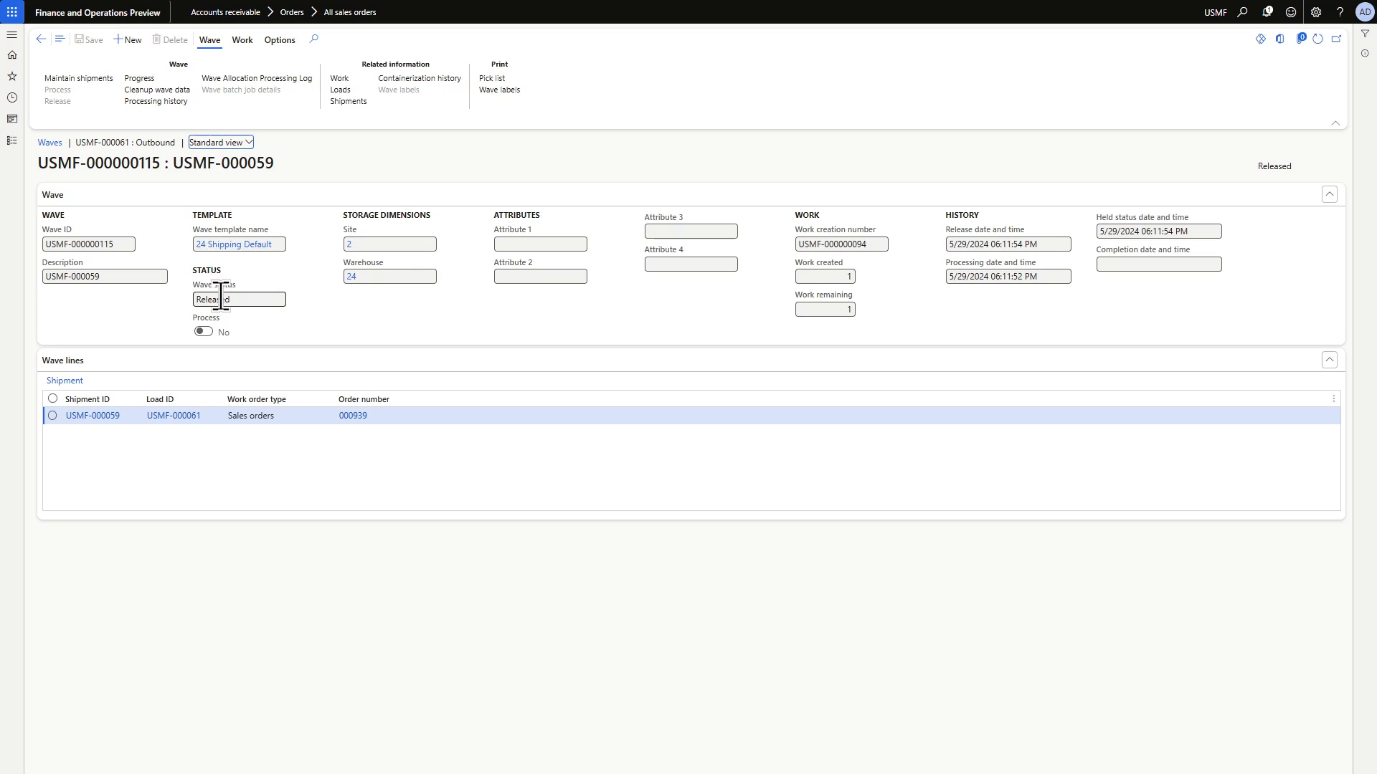
pyautogui.click(41, 39)
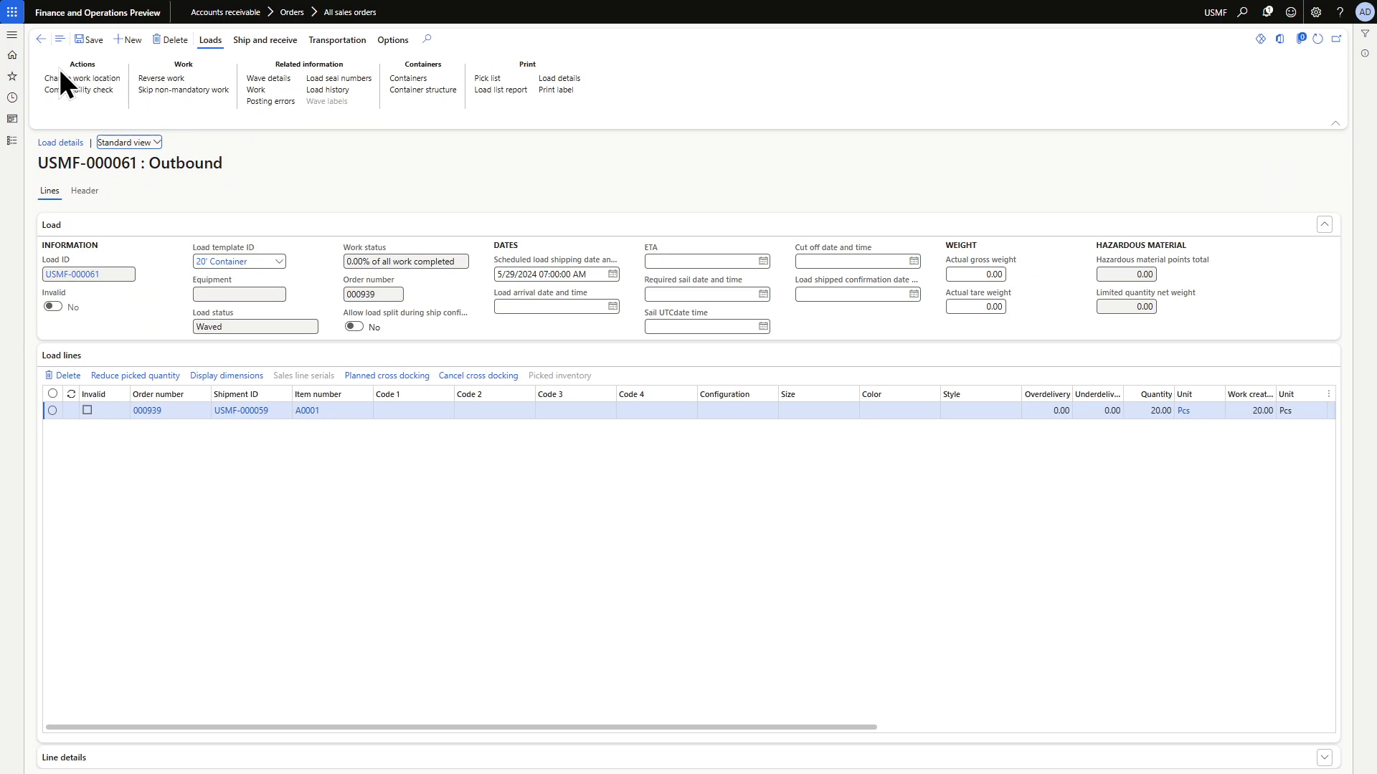
# Look up the work ID and work lines created for the load and return to the home page
pyautogui.click(262, 91)
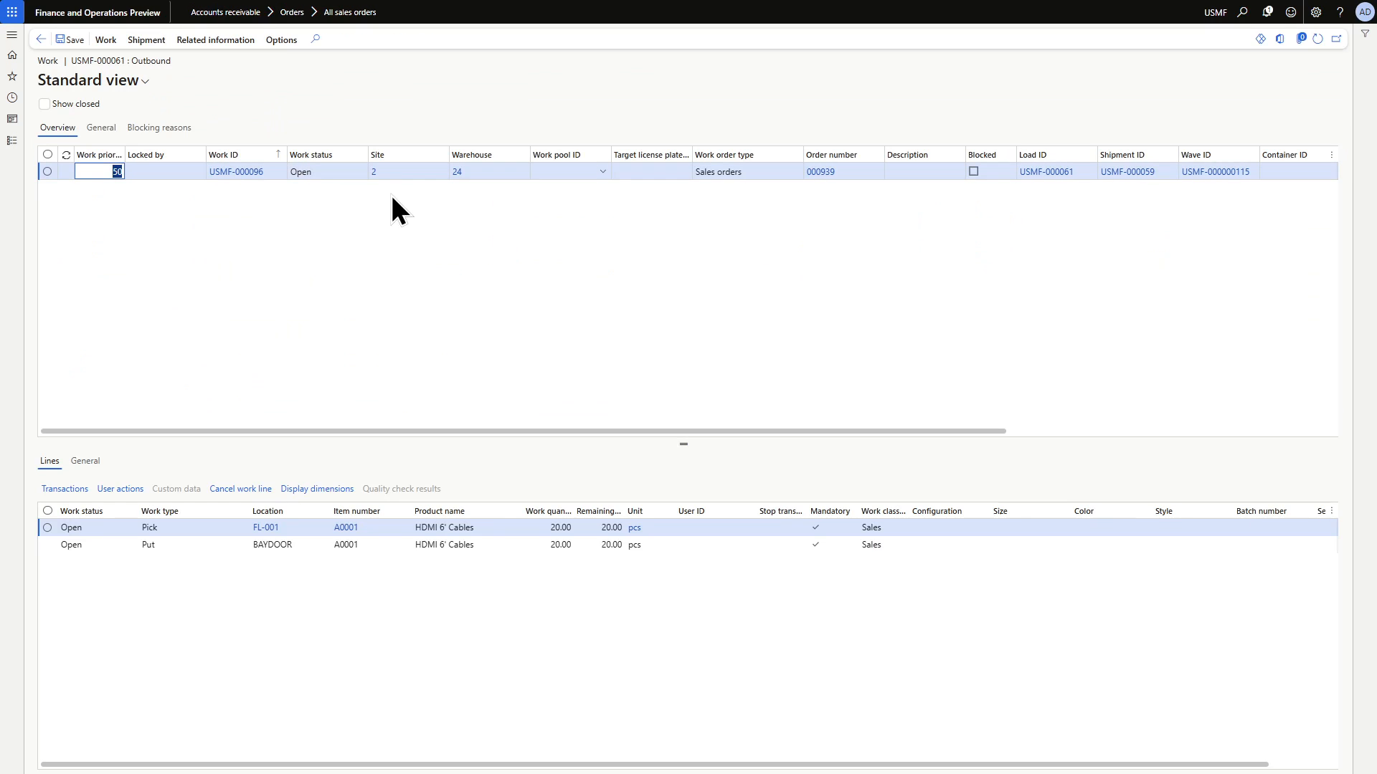
pyautogui.moveTo(270, 178); pyautogui.dragTo(215, 178)
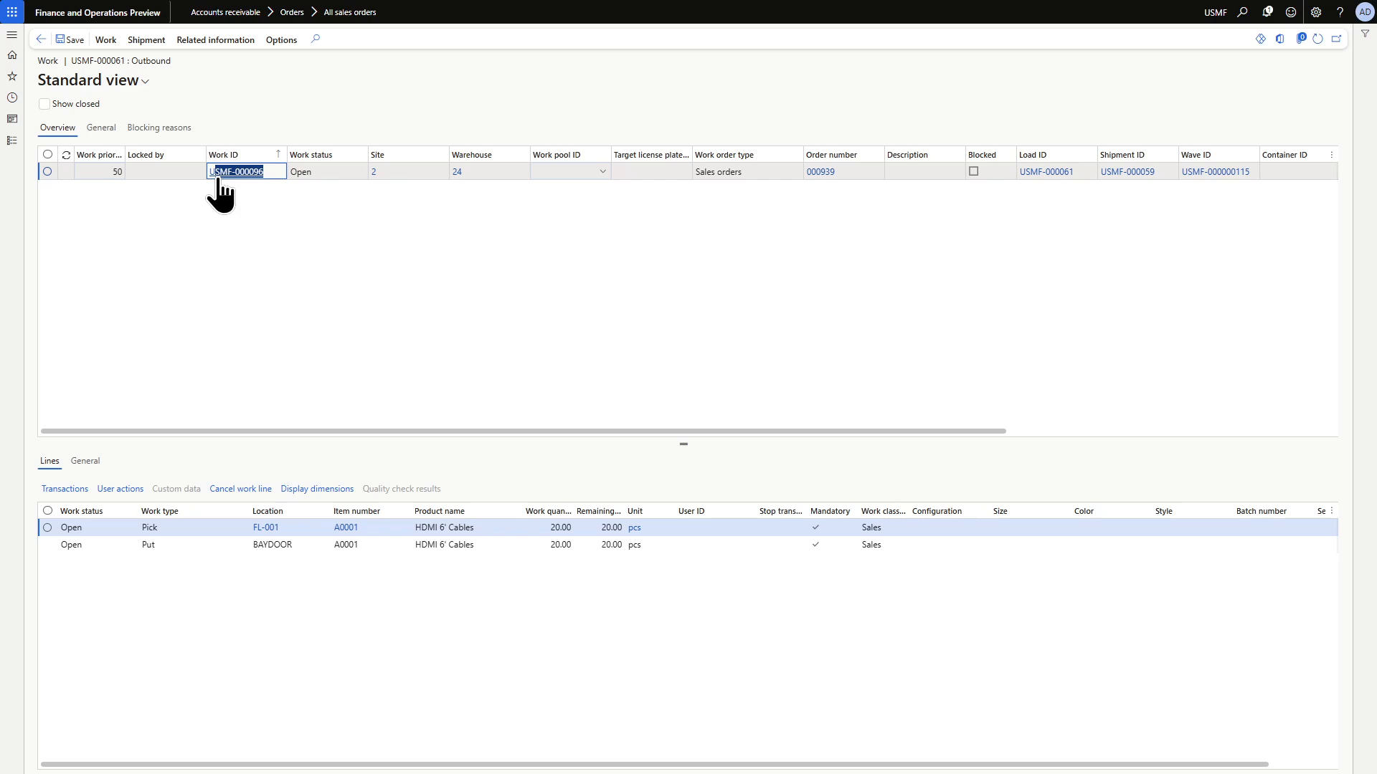
pyautogui.click(239, 203)
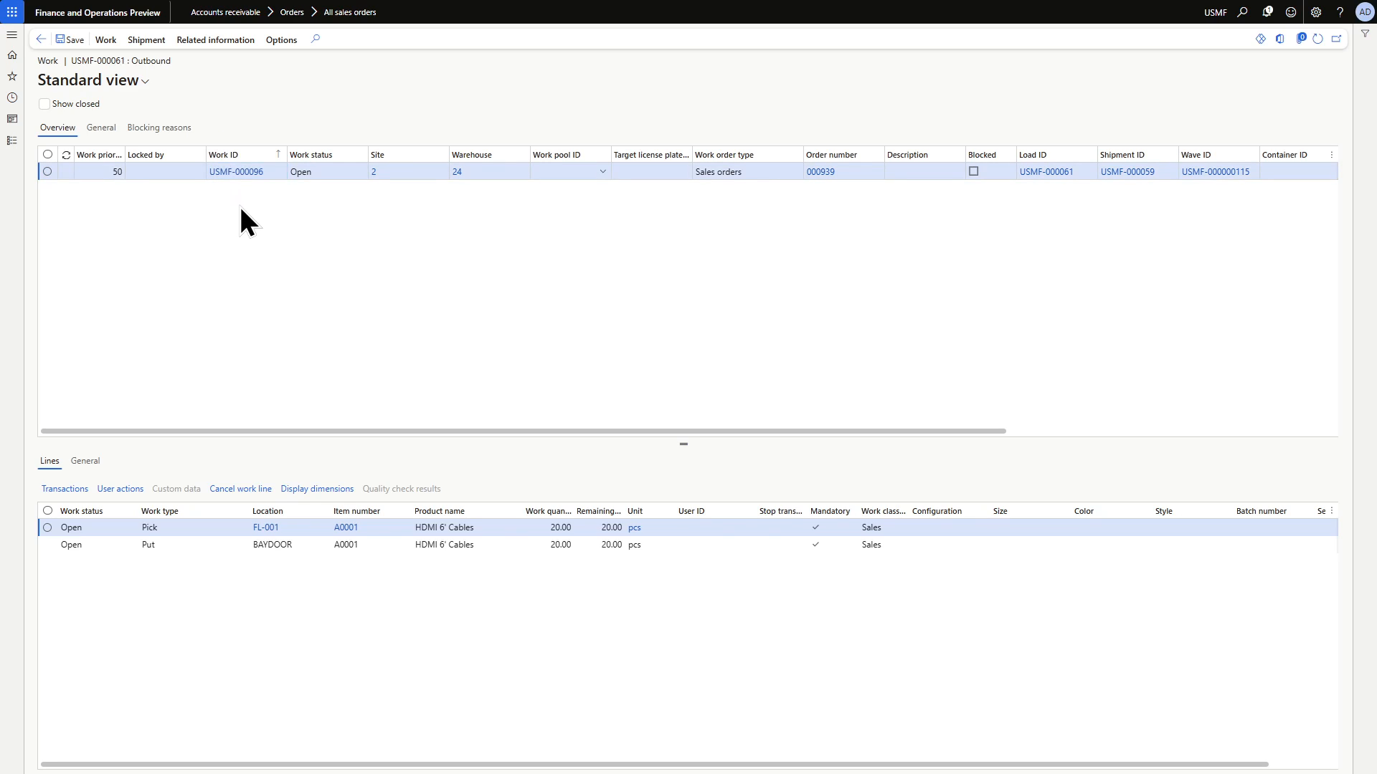
pyautogui.click(41, 39)
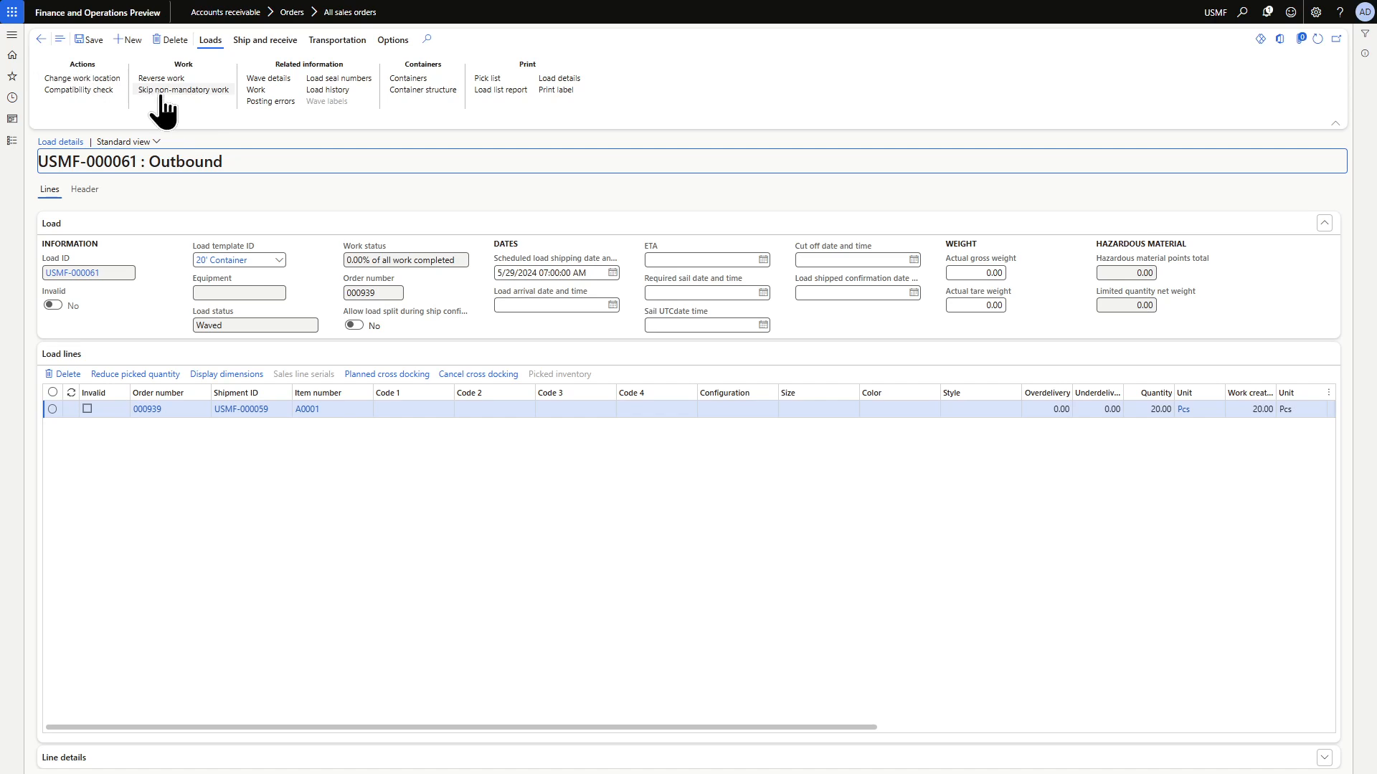
pyautogui.click(40, 40)
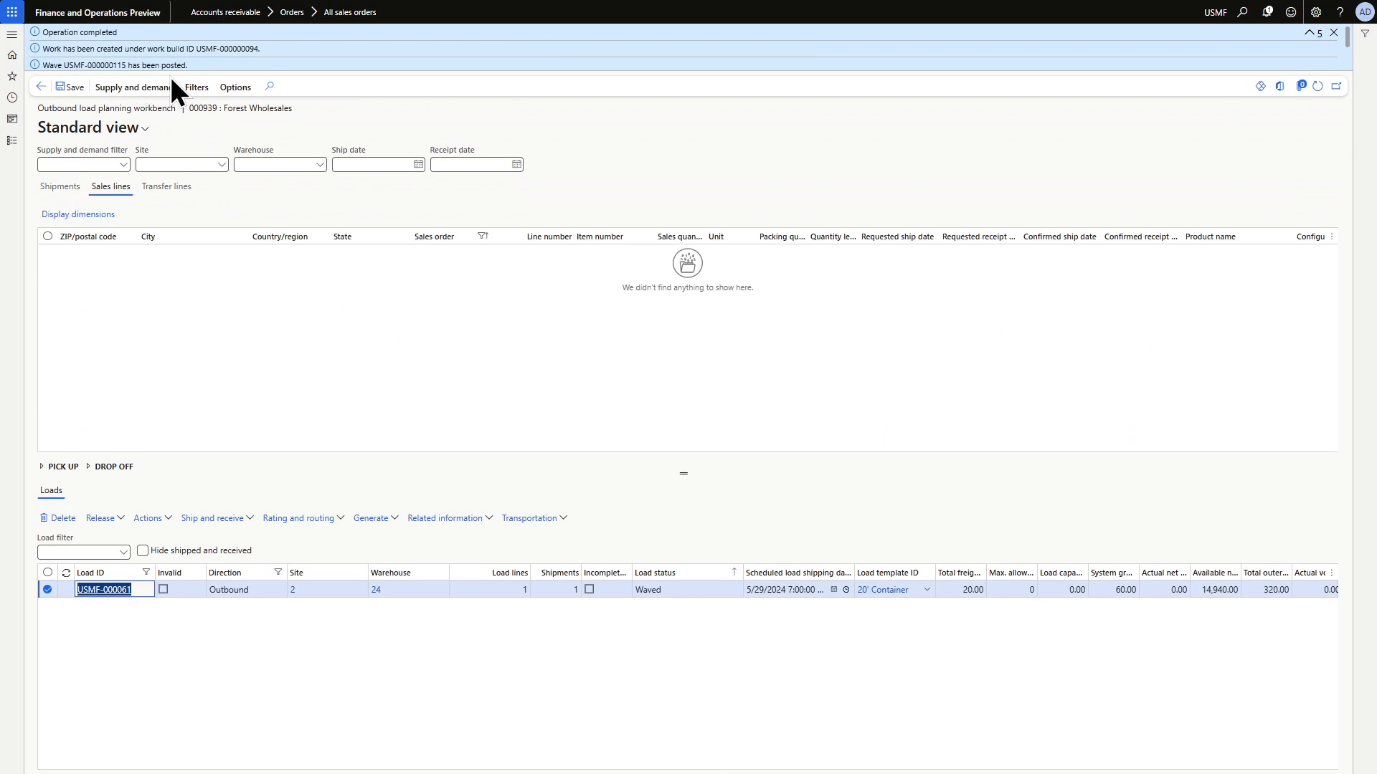
pyautogui.click(90, 15)
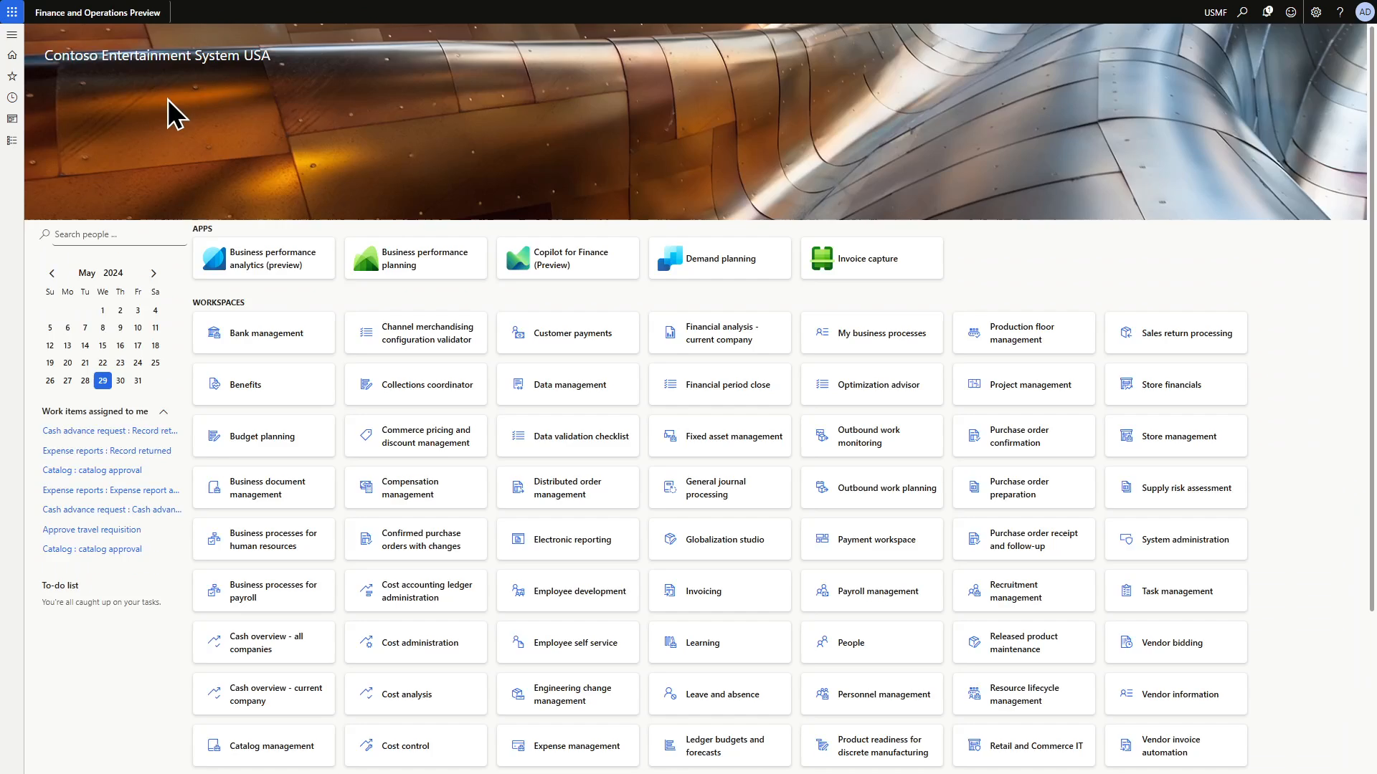